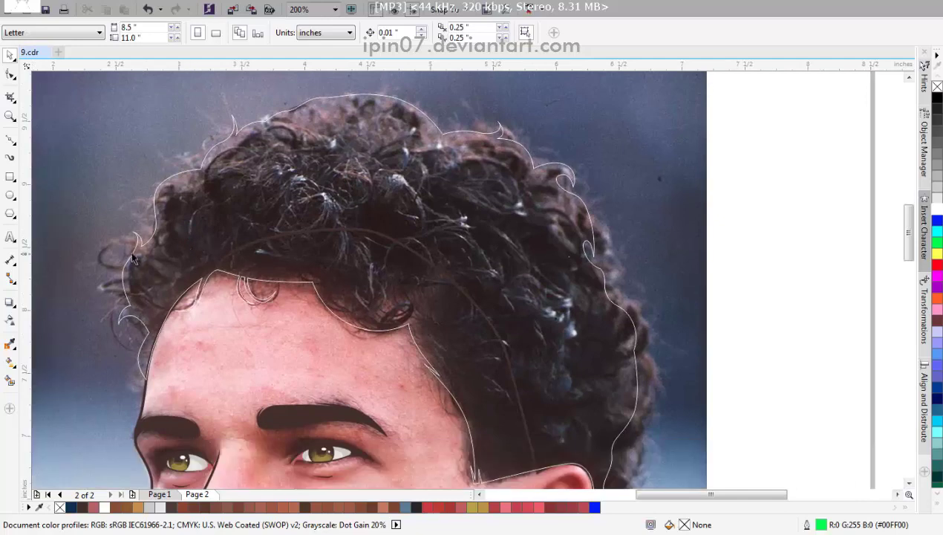
Step: Start a Bezier outline of a curved hair lock above the right side of the forehead, following the hairline with pointed tips
left_click(8, 139)
scroll(314, 255, "up", 2)
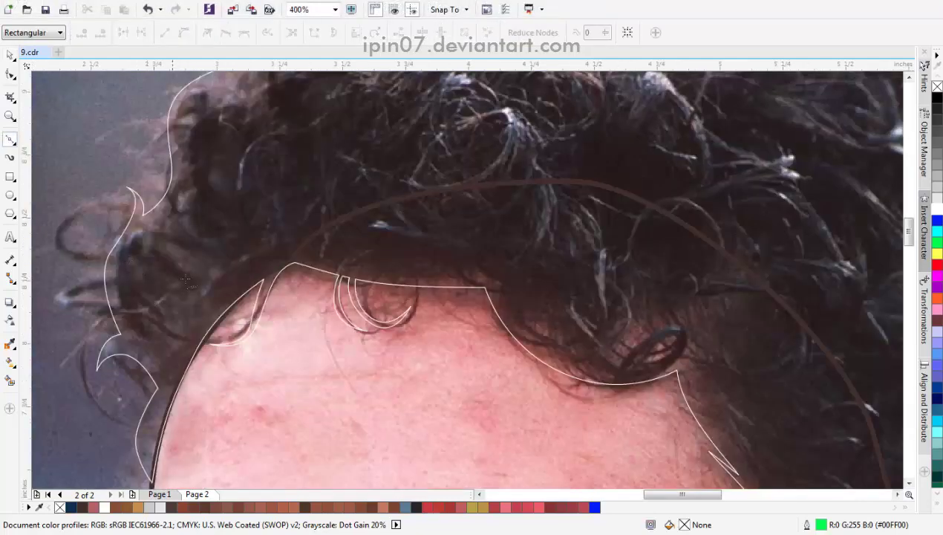
left_click(425, 362)
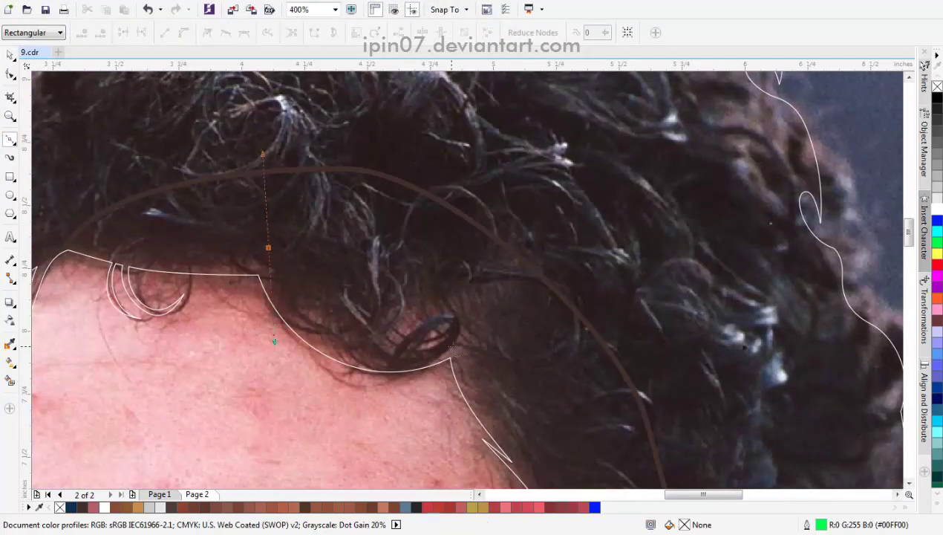
left_click_drag(451, 349, 452, 345)
left_click_drag(314, 298, 309, 289)
left_click_drag(449, 321, 516, 298)
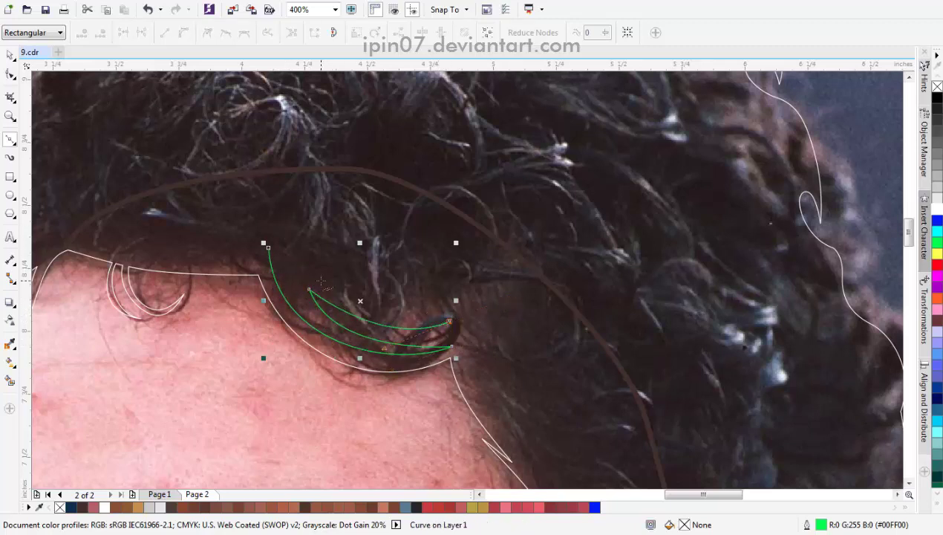
Step: Sweep the forehead lock's upper edge up to a pointed tip and close its outline back at the starting point
left_click(283, 213)
scroll(288, 248, "up", 1)
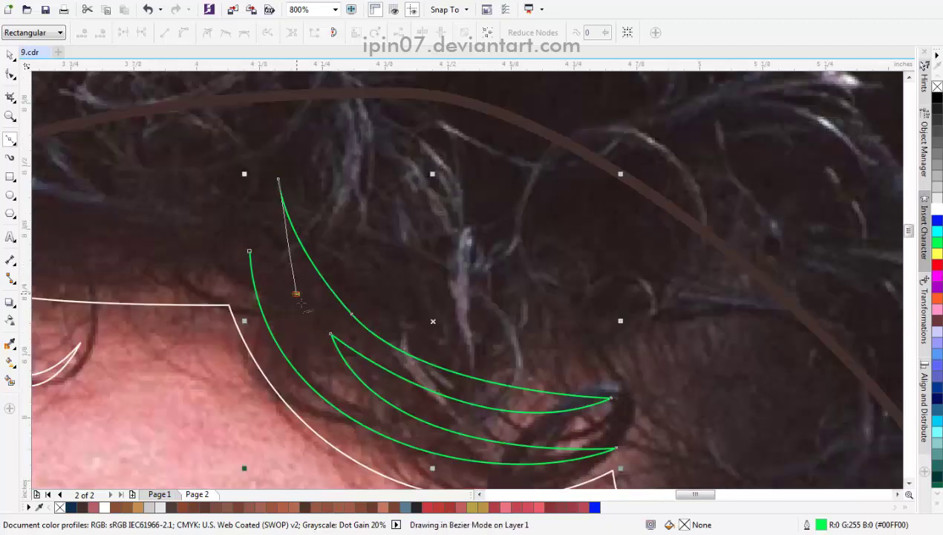
left_click(296, 293)
left_click(250, 251)
key("F10")
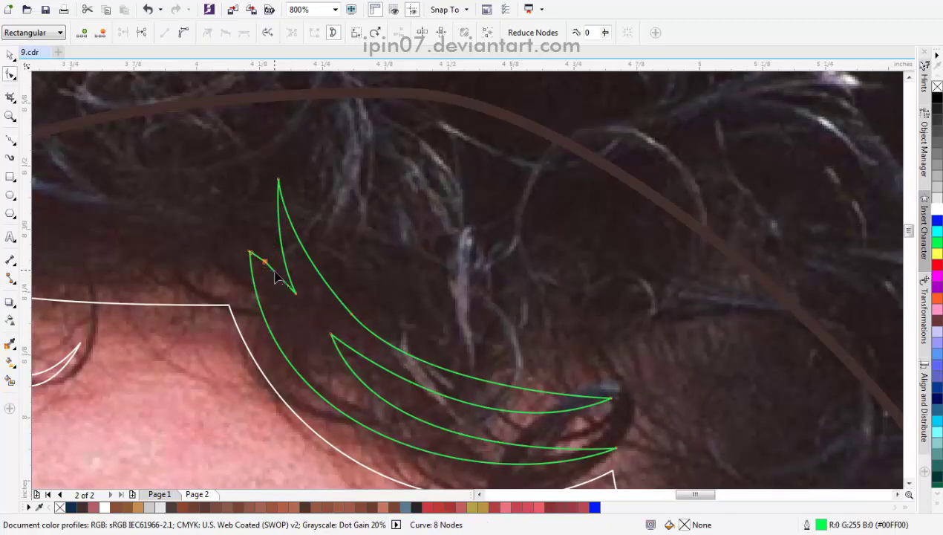
scroll(260, 274, "up", 1)
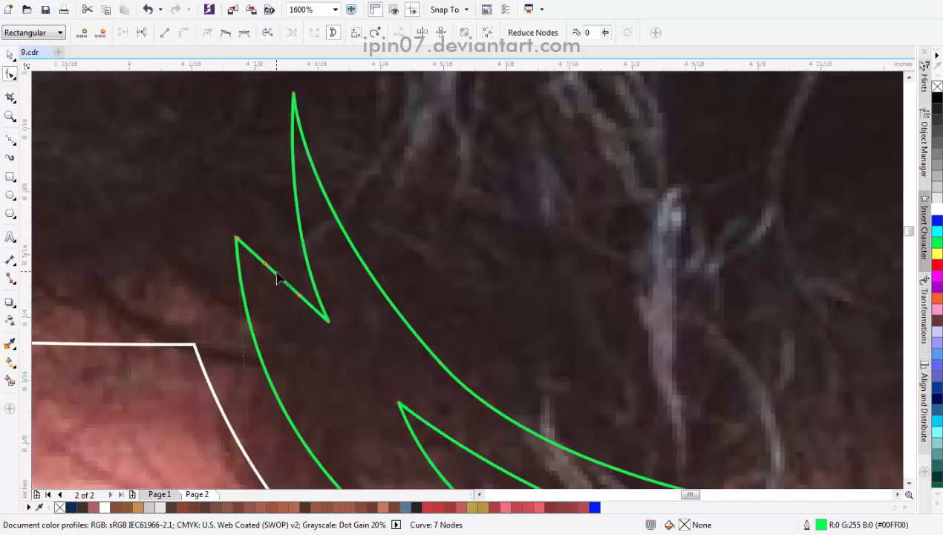
scroll(280, 286, "down", 3)
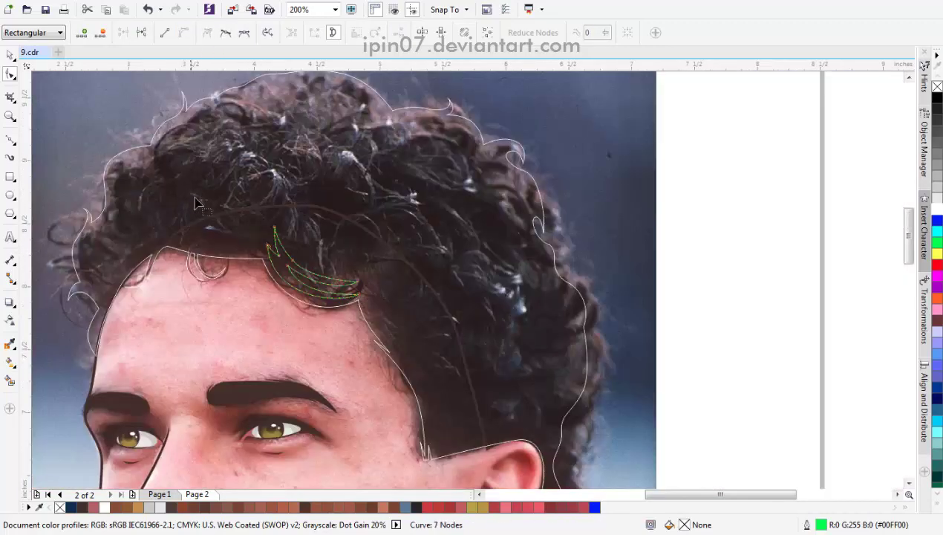
Step: Fill the closed forehead lock with brown #54372A and remove its outline
left_click(11, 140)
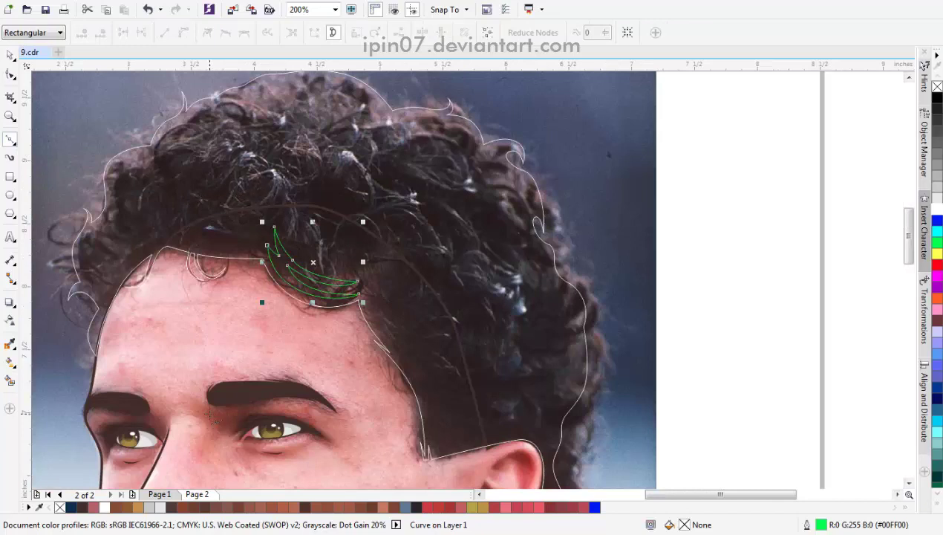
key("space")
right_click(936, 88)
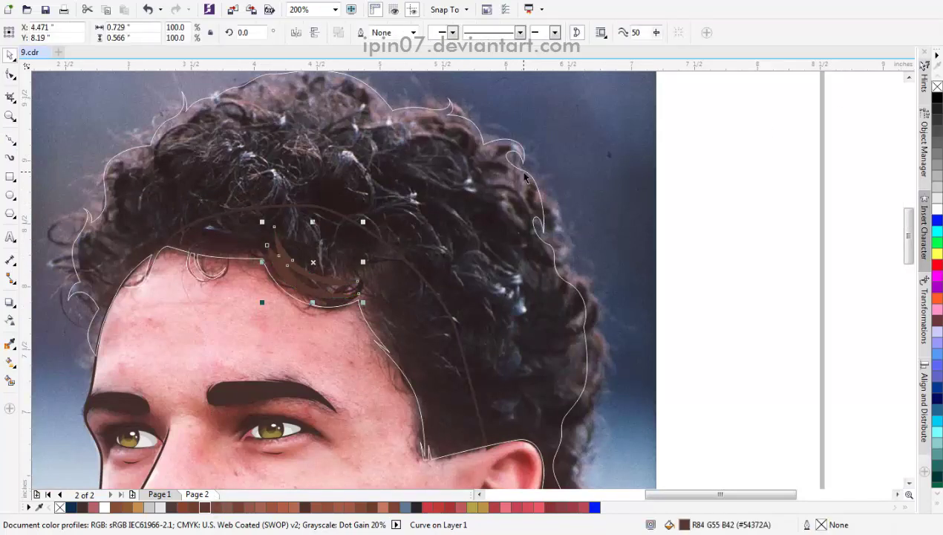
Step: Start a Bezier contour at the left temple and trace it upward inside the left edge of the hair, with one pointed notch
key("F10")
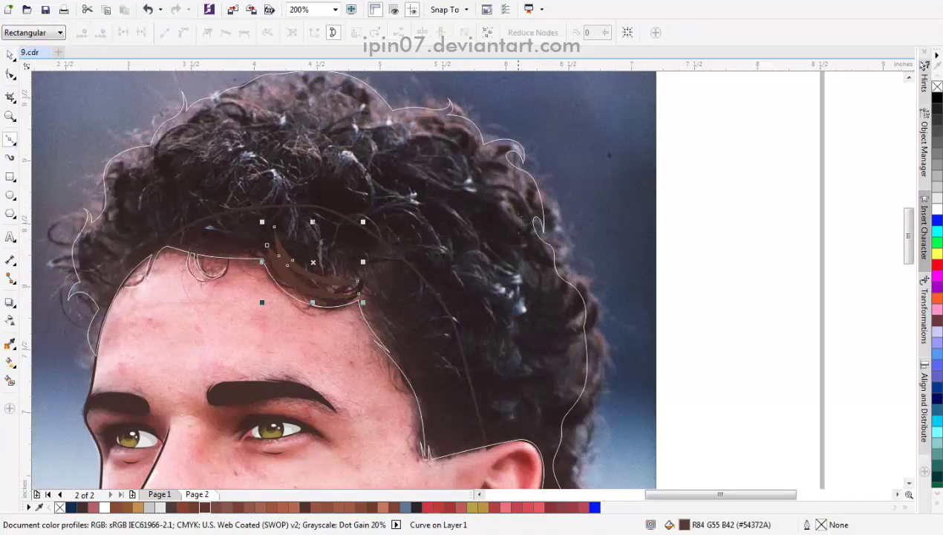
scroll(465, 202, "down", 2)
scroll(465, 202, "up", 3)
scroll(286, 208, "up", 2)
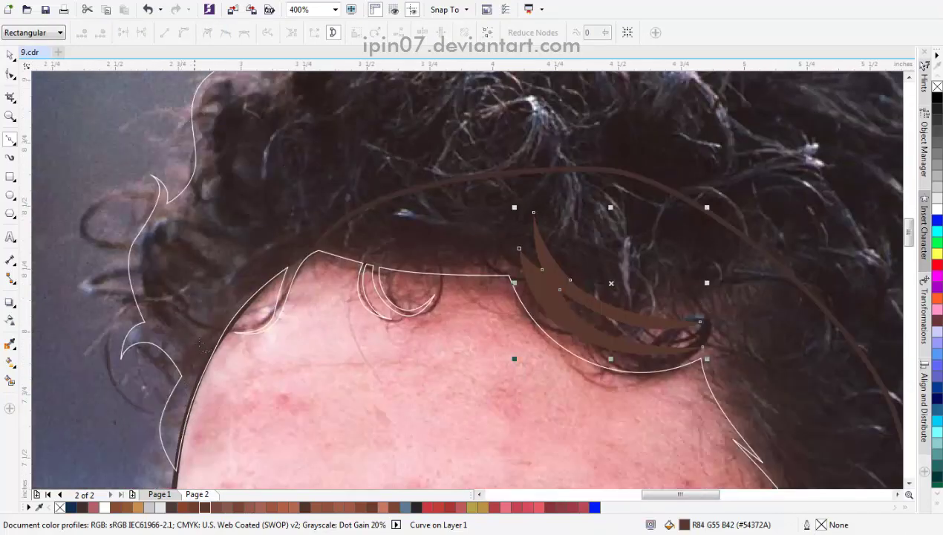
scroll(189, 369, "up", 2)
left_click(156, 375)
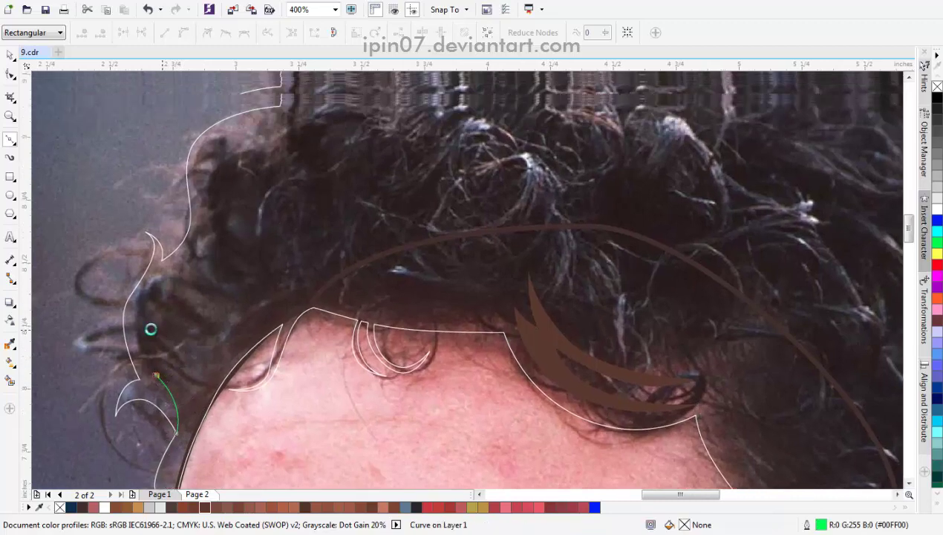
left_click_drag(145, 303, 161, 262)
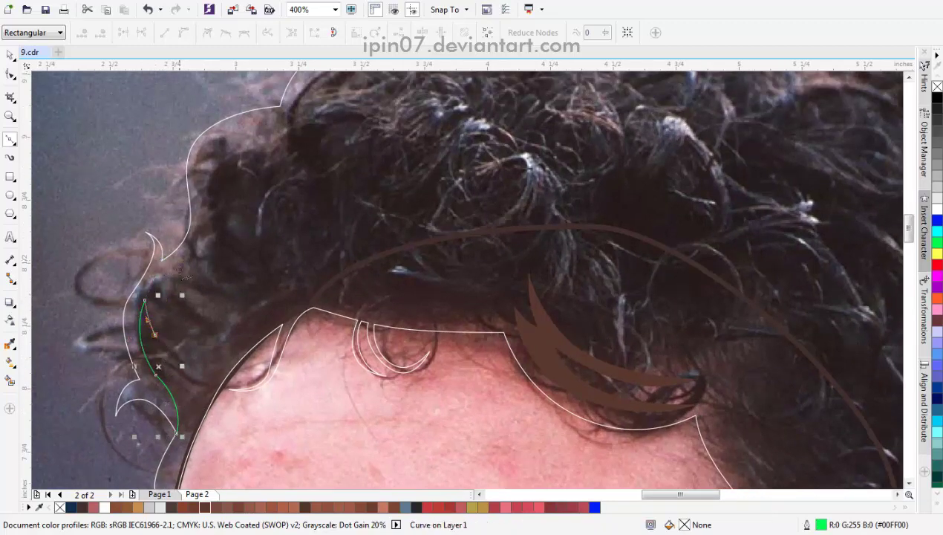
left_click_drag(220, 217, 223, 238)
scroll(223, 238, "up", 2)
scroll(216, 241, "up", 1)
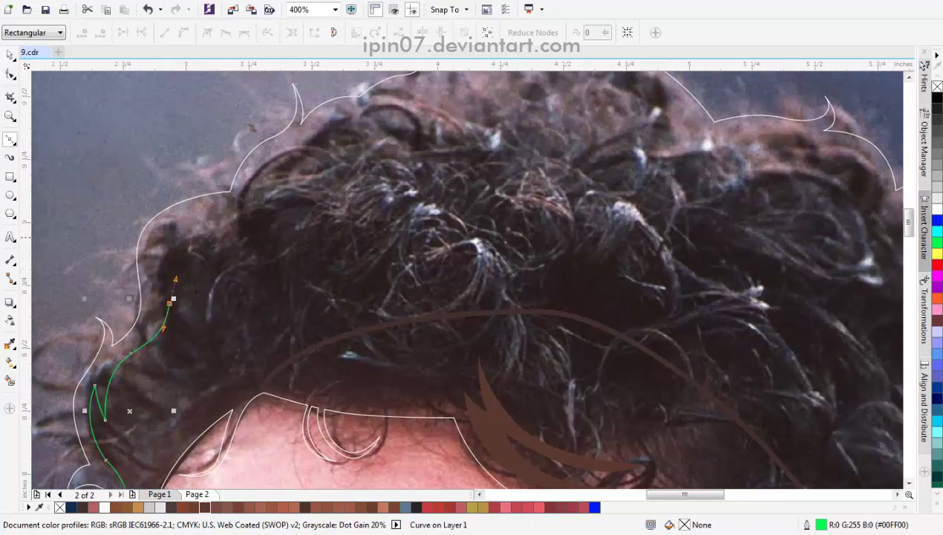
Step: Continue the inner hair contour across the upper-left curls with pointed strand tips, ending in an upward bend
left_click(214, 235)
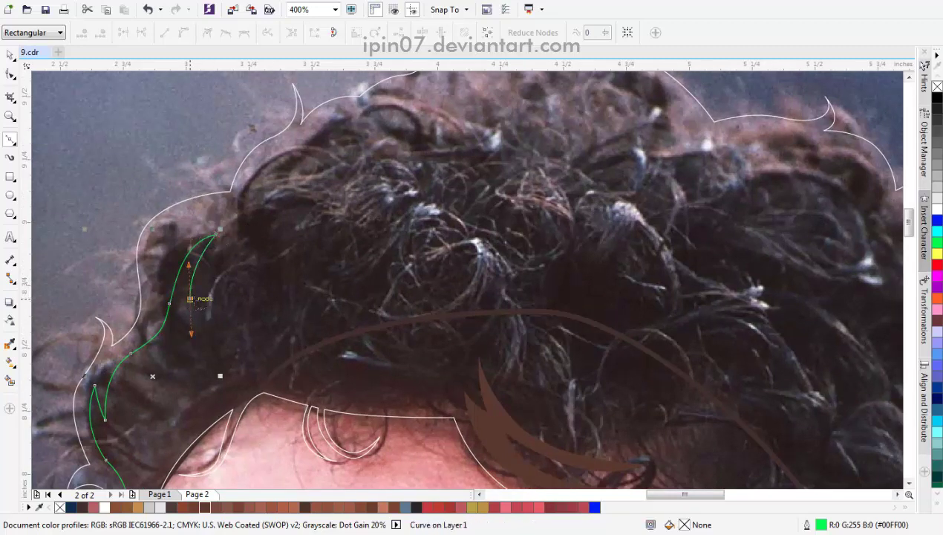
left_click_drag(272, 242, 323, 246)
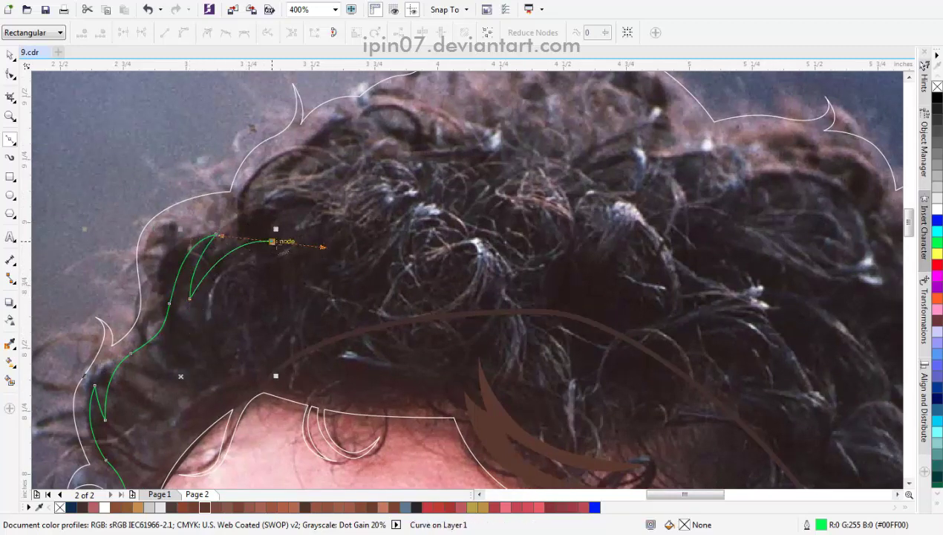
scroll(260, 222, "up", 2)
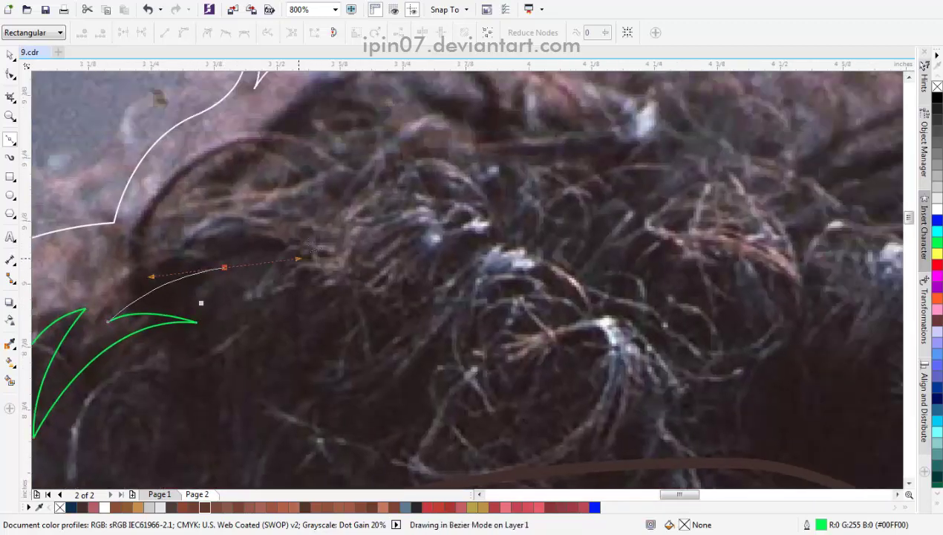
left_click_drag(312, 202, 313, 176)
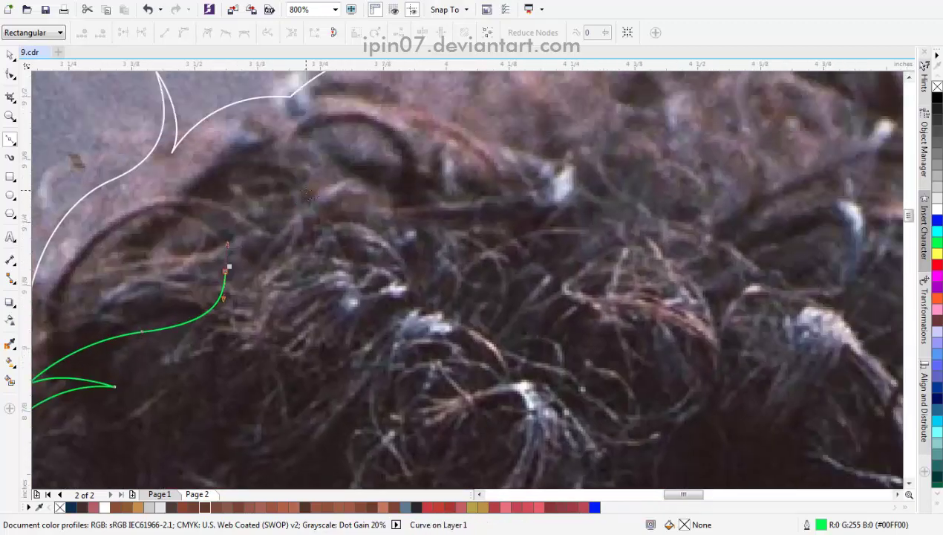
scroll(307, 195, "down", 4)
scroll(215, 231, "up", 2)
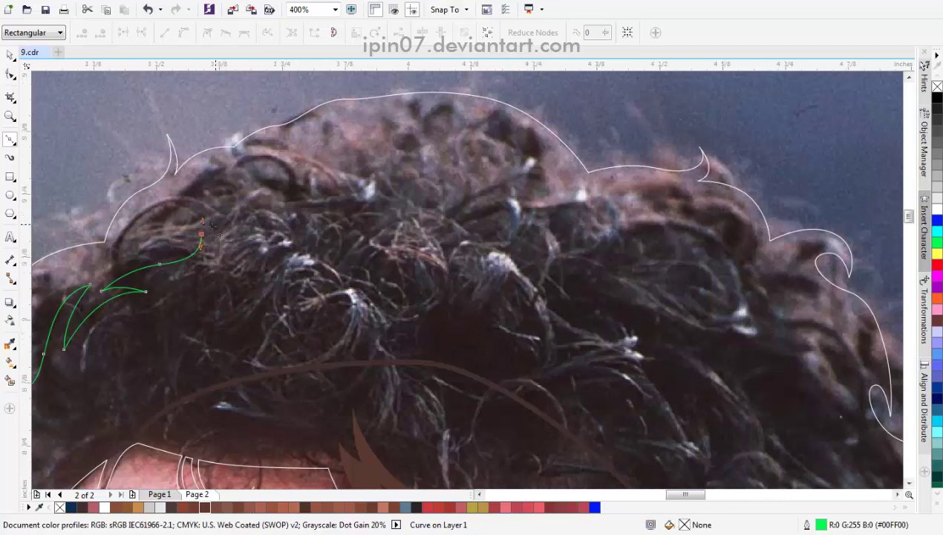
Step: Extend the inner hair contour across the crown with a small curl, a pointed strand and a long wavy sweep
scroll(213, 229, "up", 2)
left_click_drag(255, 186, 304, 184)
left_click_drag(215, 226, 368, 216)
scroll(327, 204, "down", 2)
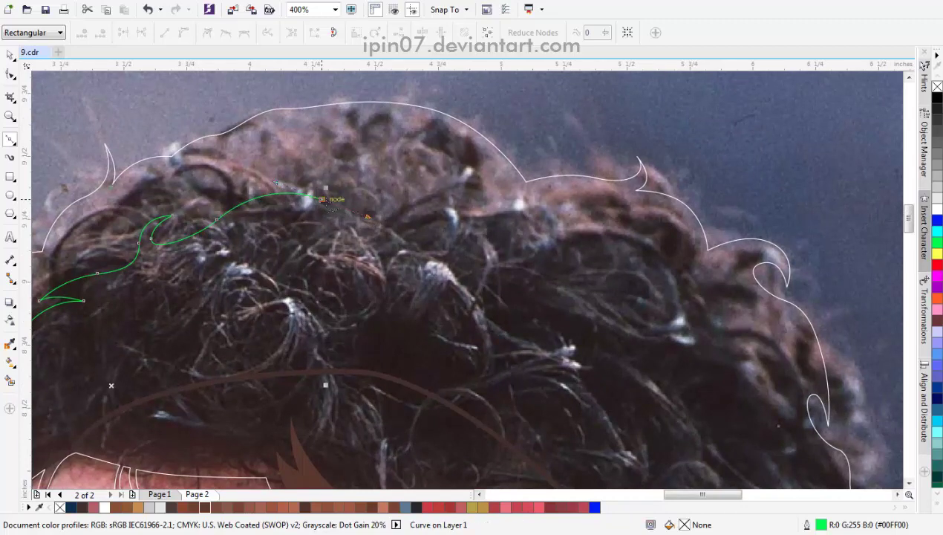
scroll(290, 182, "up", 2)
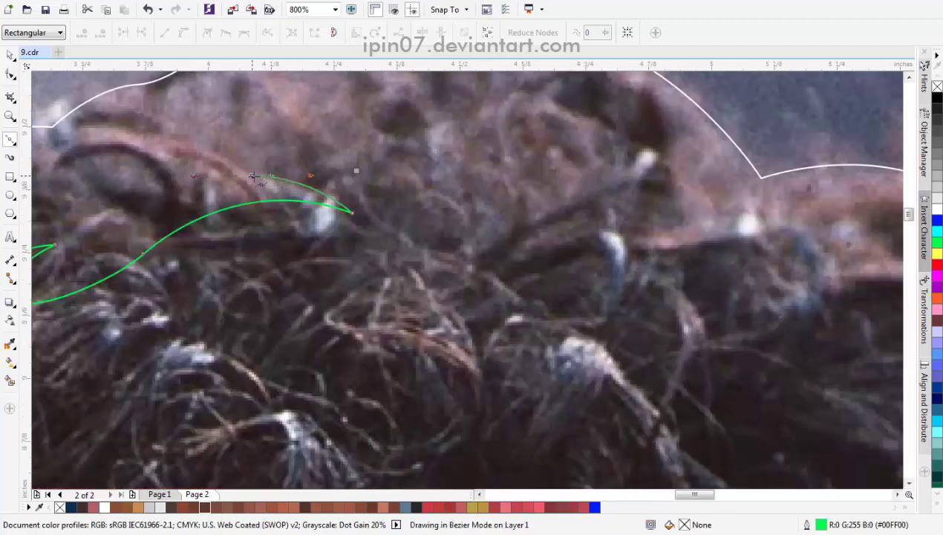
scroll(568, 280, "right", 2)
left_click_drag(375, 245, 446, 235)
scroll(293, 194, "right", 2)
scroll(293, 193, "down", 3)
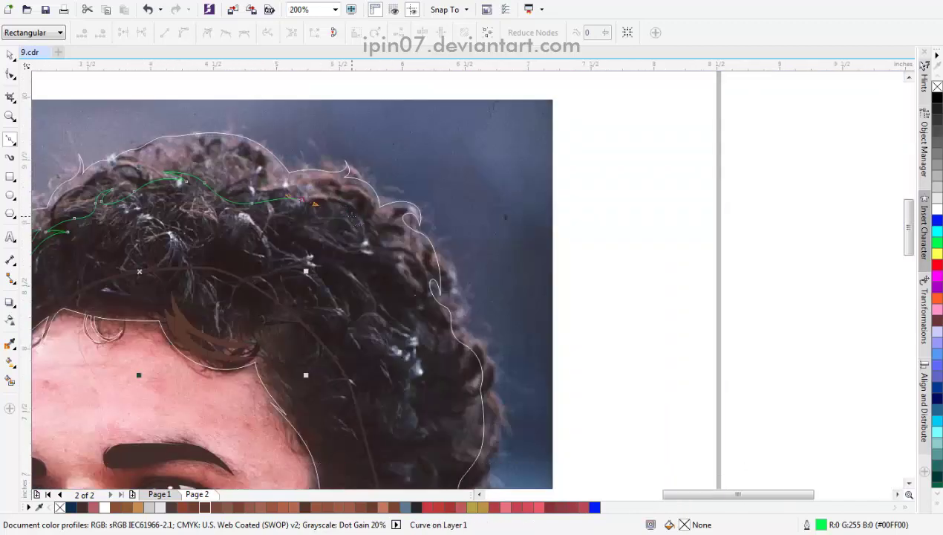
Step: Carry the inner hair contour around the upper-right curls and down the right side, adding pointed strand tips
scroll(350, 214, "up", 1)
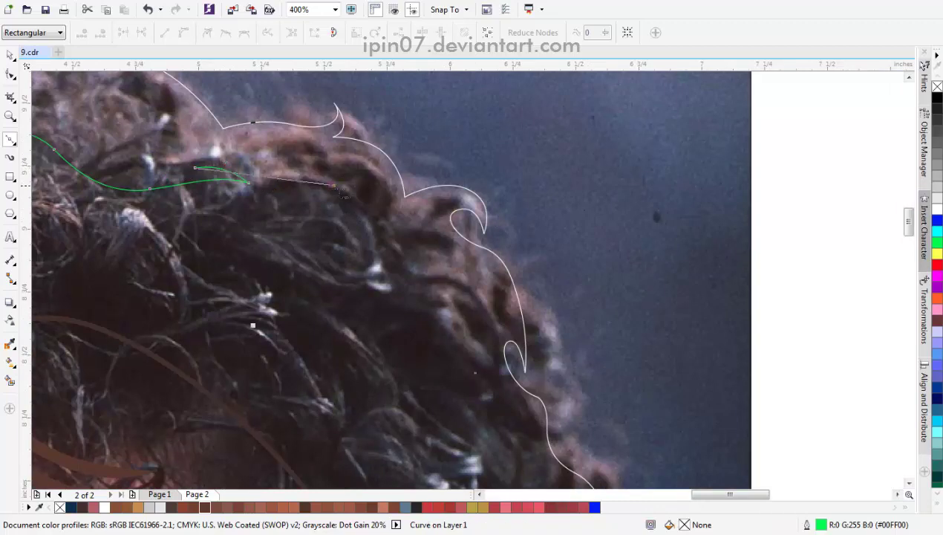
left_click_drag(332, 184, 383, 221)
left_click(376, 256)
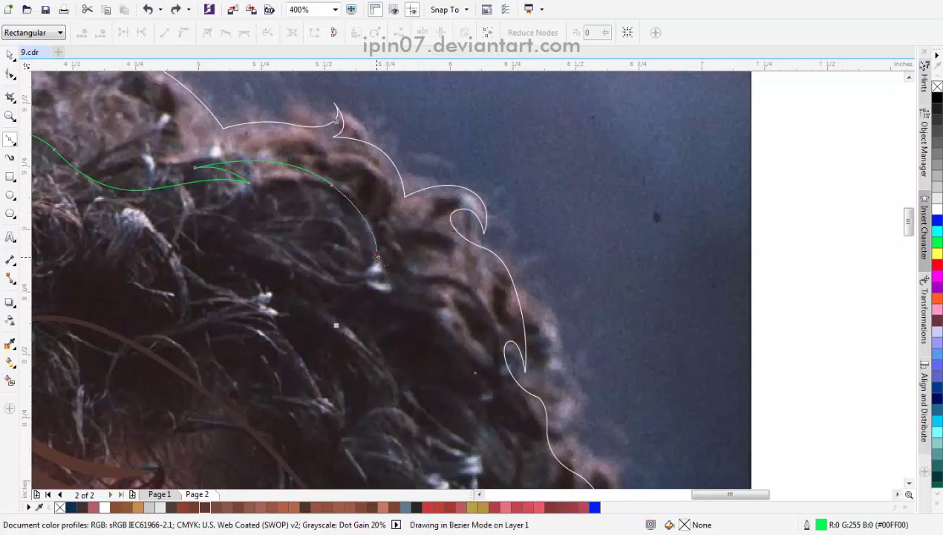
scroll(353, 223, "up", 1)
left_click_drag(383, 190, 402, 234)
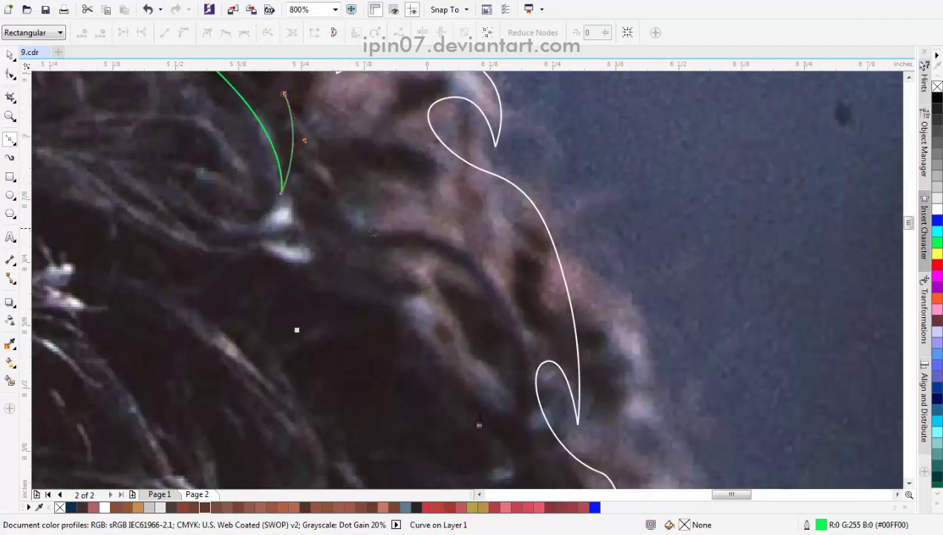
left_click(353, 222)
left_click_drag(419, 301, 469, 330)
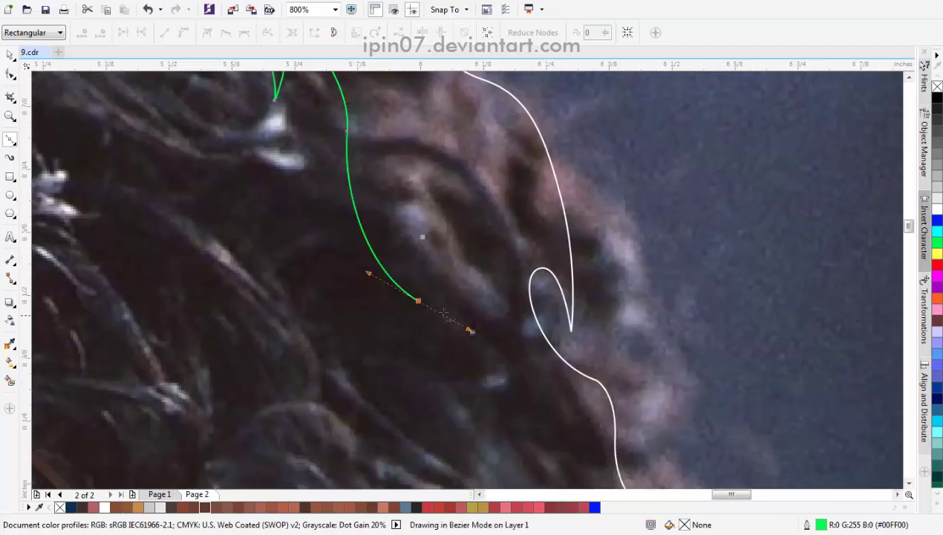
left_click_drag(395, 241, 396, 229)
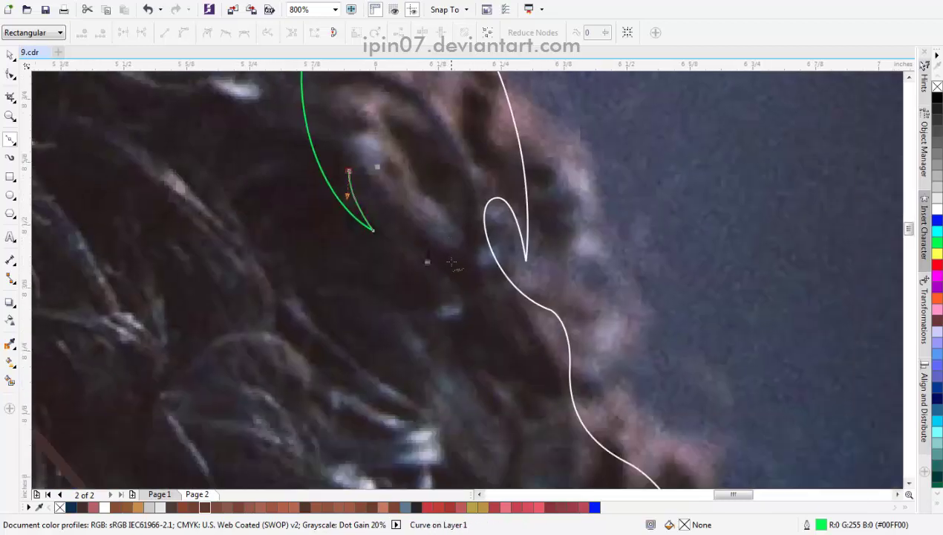
left_click_drag(448, 257, 463, 280)
scroll(463, 280, "down", 1)
left_click_drag(369, 265, 375, 274)
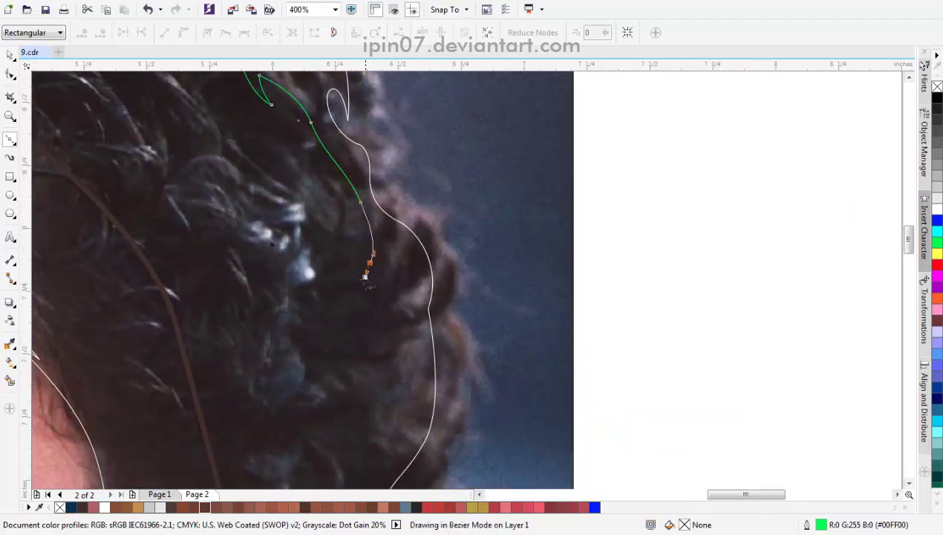
scroll(407, 242, "down", 1)
scroll(408, 242, "up", 1)
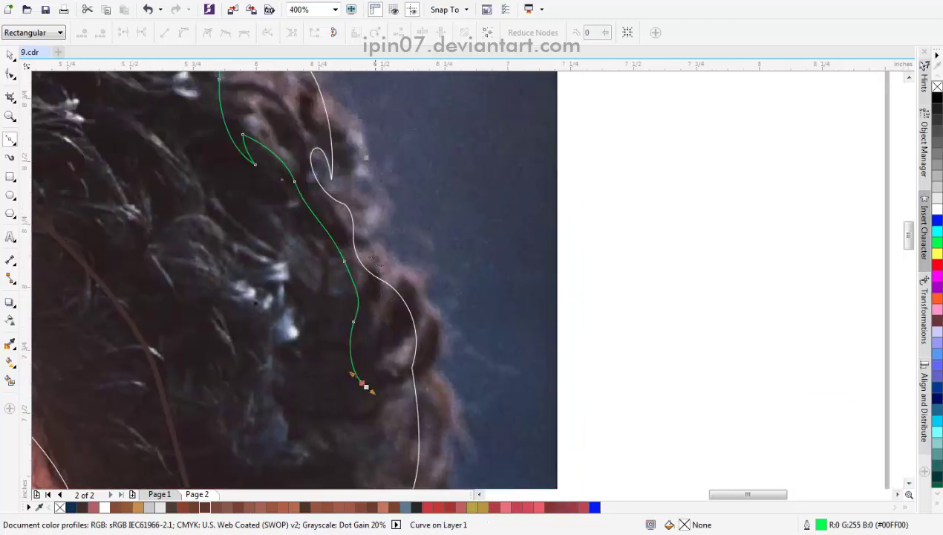
key("ctrl+z")
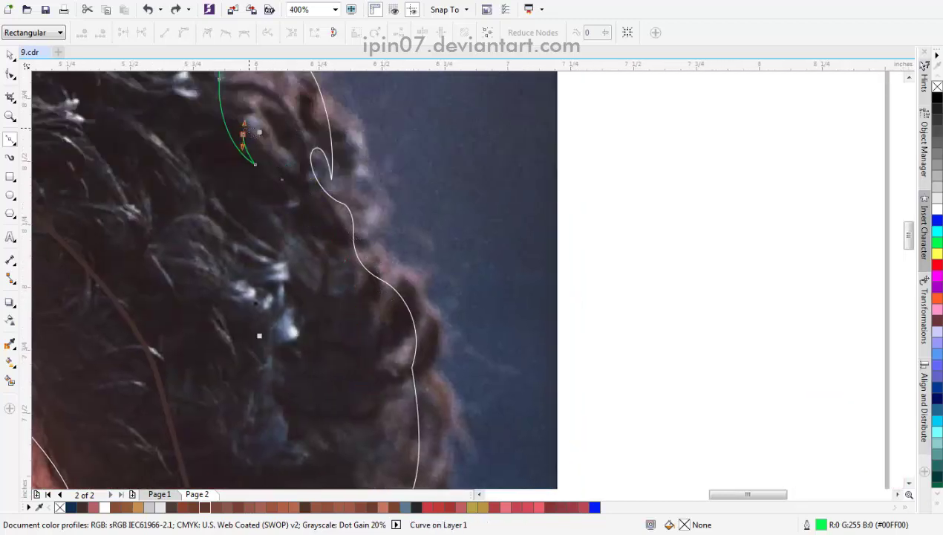
Step: Trace the inner hair contour down the right side with another pointed notch, stopping above ear level
left_click_drag(307, 233, 368, 300)
left_click(292, 210)
scroll(372, 289, "down", 1)
scroll(373, 288, "down", 2)
scroll(378, 282, "down", 1)
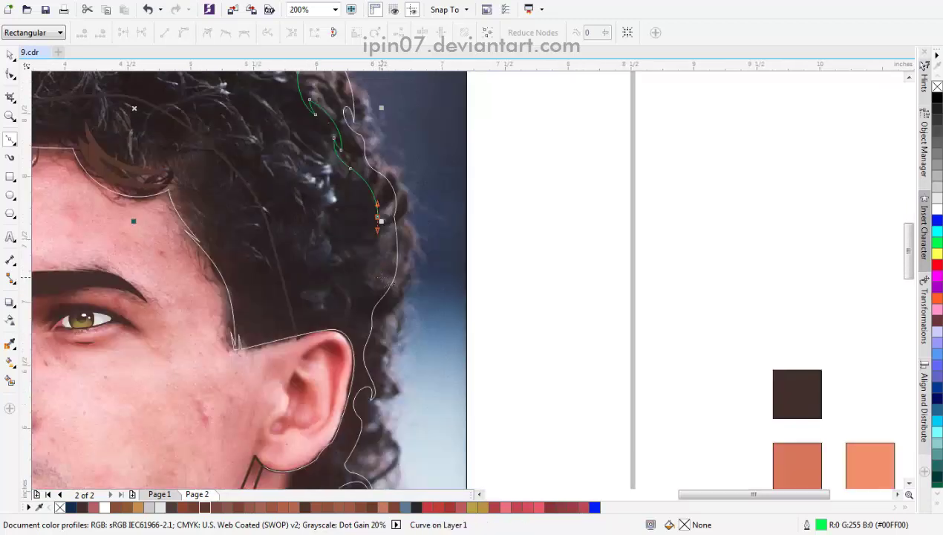
Step: Add an inward curl to the contour above the ear and end it on the outer hair outline
scroll(382, 275, "up", 1)
left_click_drag(346, 260, 369, 297)
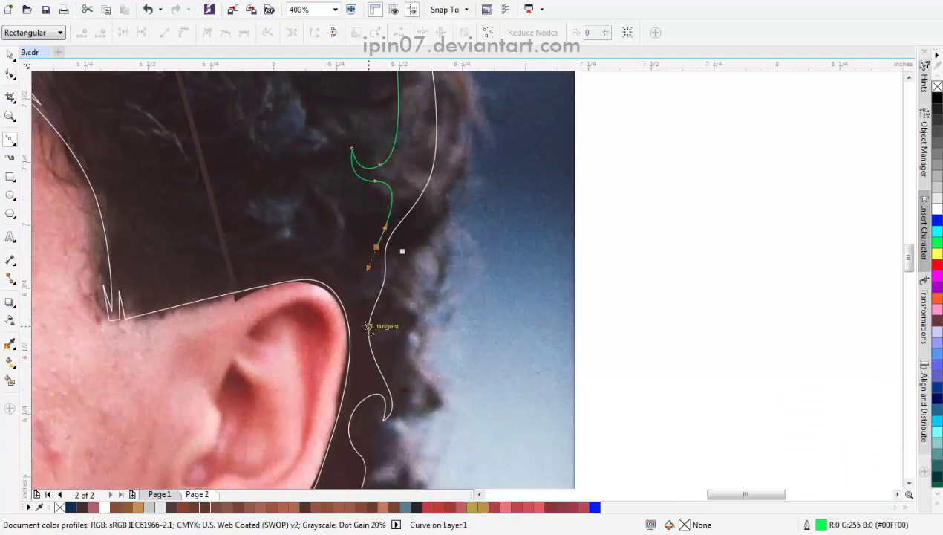
scroll(406, 194, "up", 3)
key("ctrl+z")
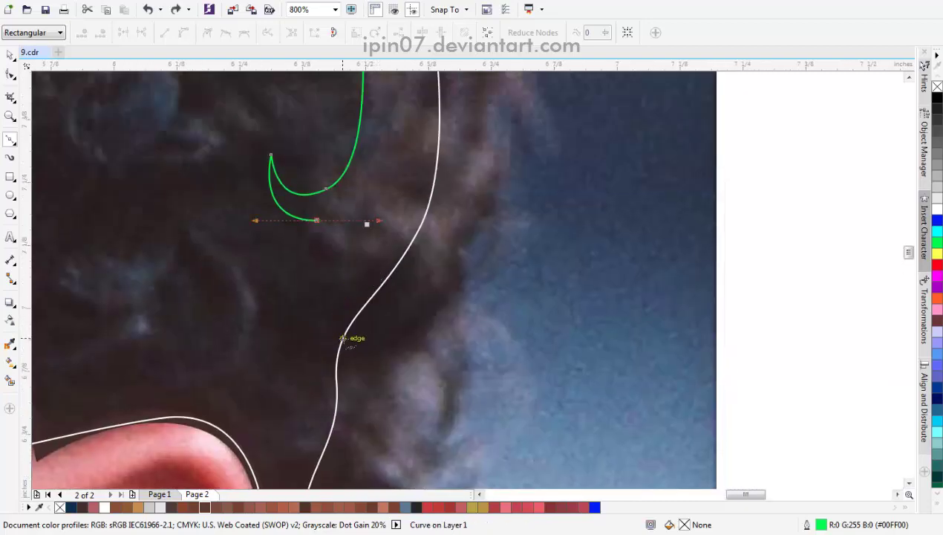
left_click_drag(342, 339, 343, 364)
Step: Loop the contour widely around the outside of the whole hair and close it at its start by the left temple
scroll(343, 364, "down", 3)
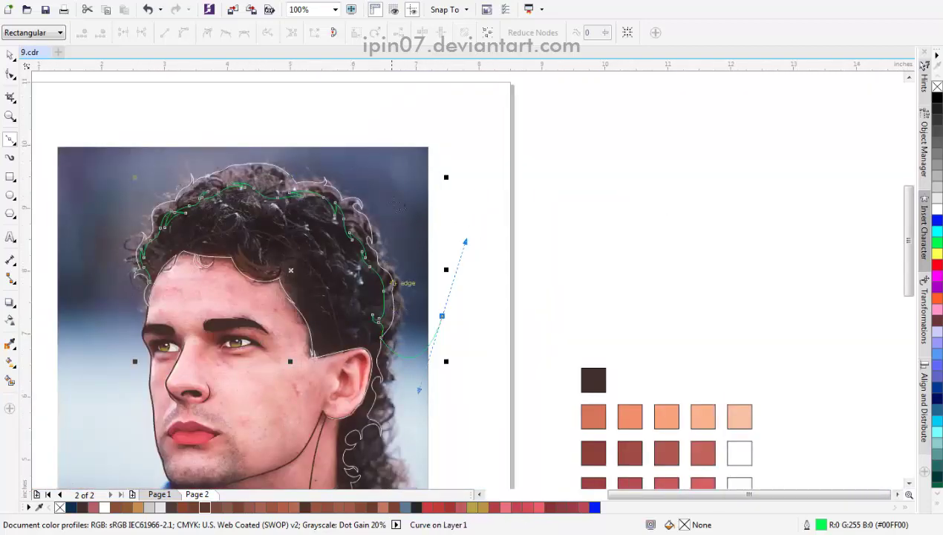
left_click(84, 137)
scroll(137, 297, "up", 2)
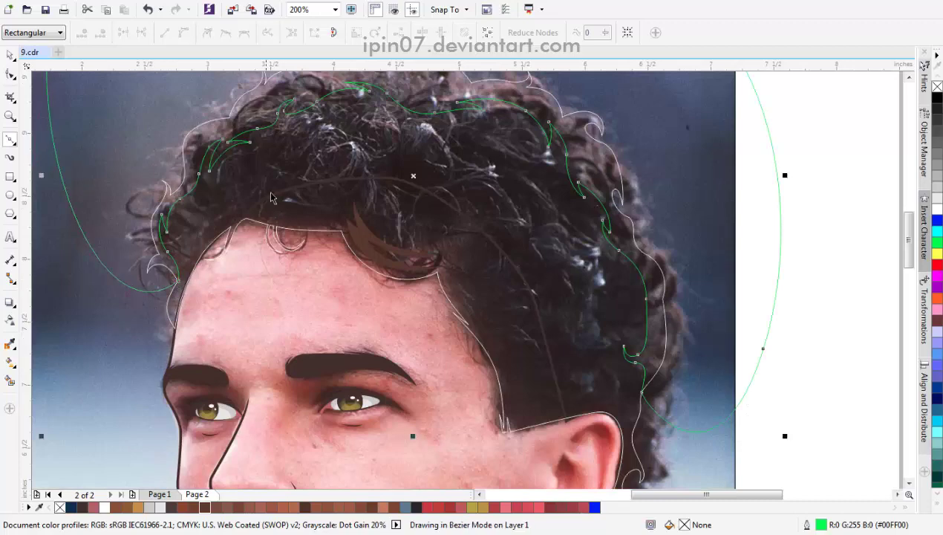
Step: Cut the closed contour down to the band inside the hair outline and fill the hair silhouette dark brown #3E2C28
key("space")
left_click_drag(201, 77, 249, 187)
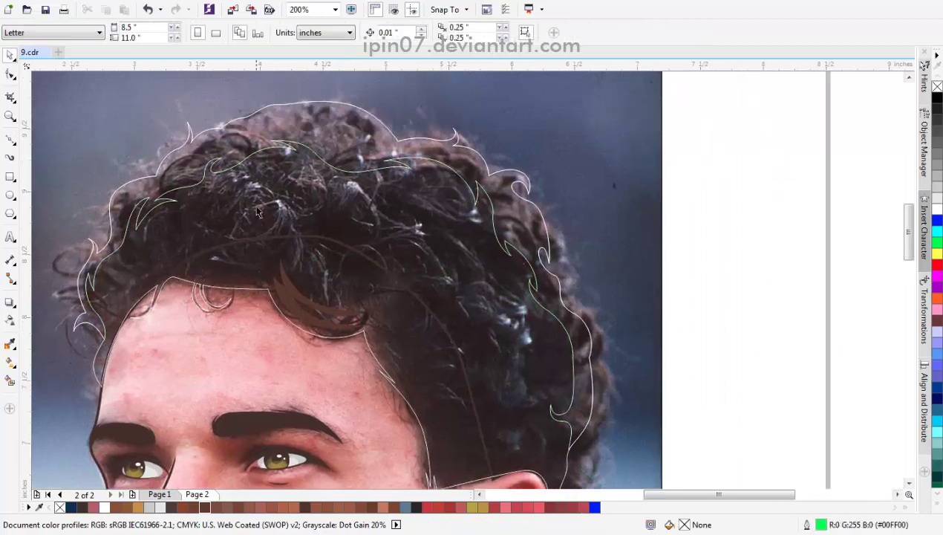
left_click(294, 155)
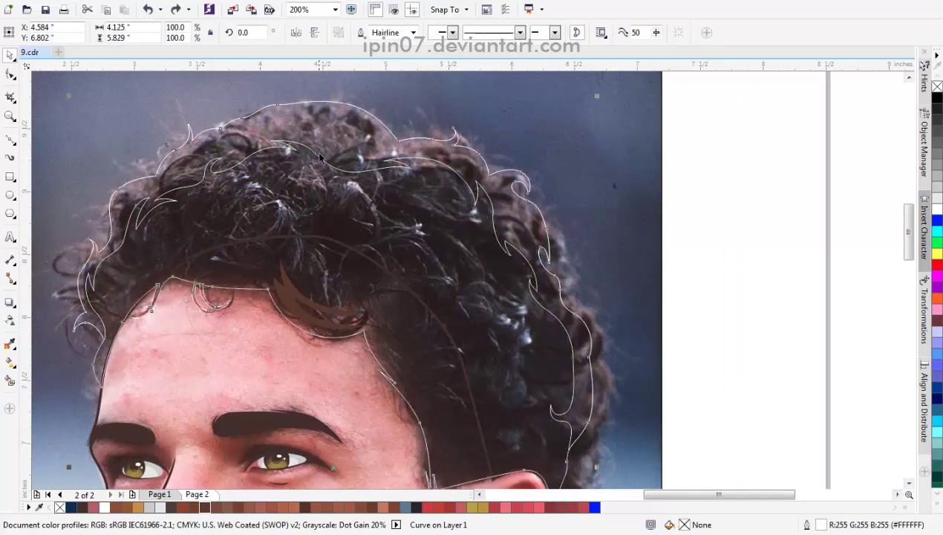
left_click(311, 176)
left_click(336, 180)
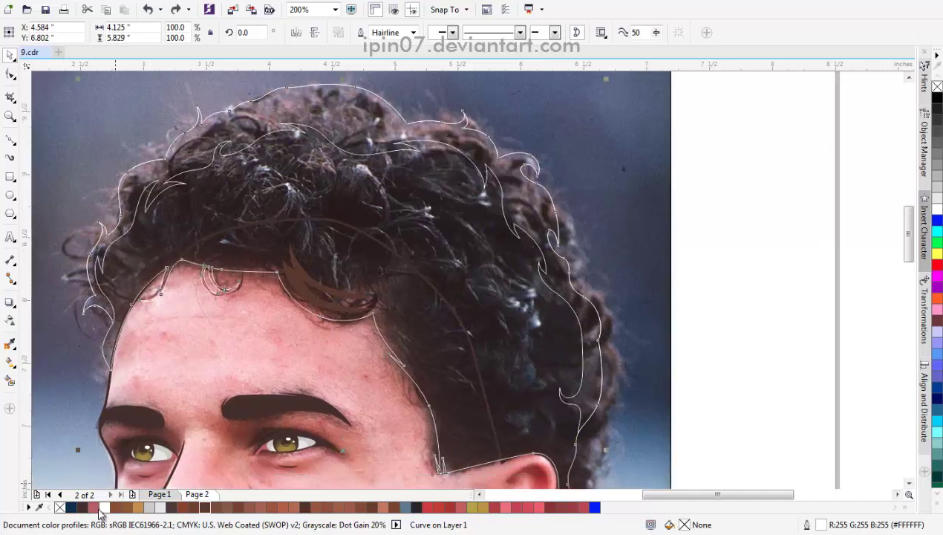
key("shift+Page_Up")
Step: Fill the outer hair band and the forehead lock with brown #45322C and remove their outline
left_click(331, 285)
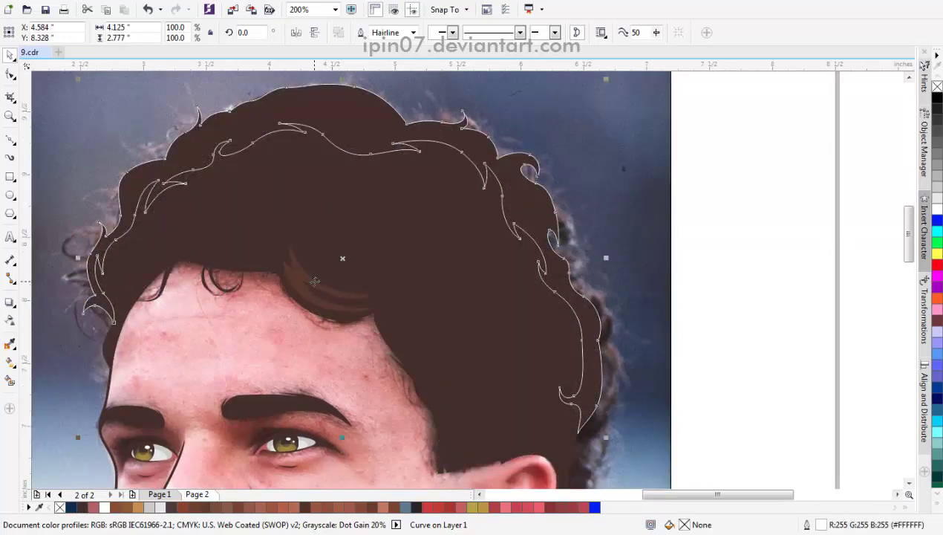
left_click(315, 281, "shift")
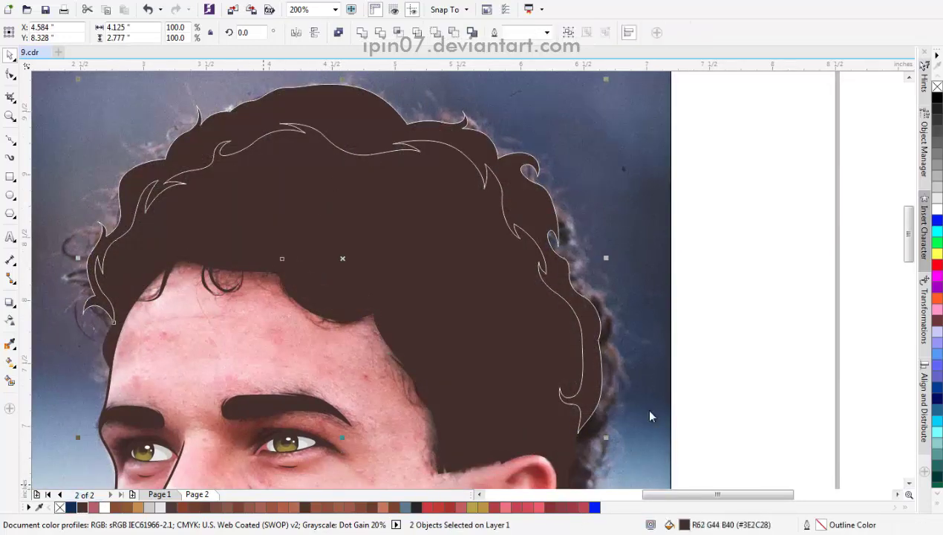
key("shift+F11")
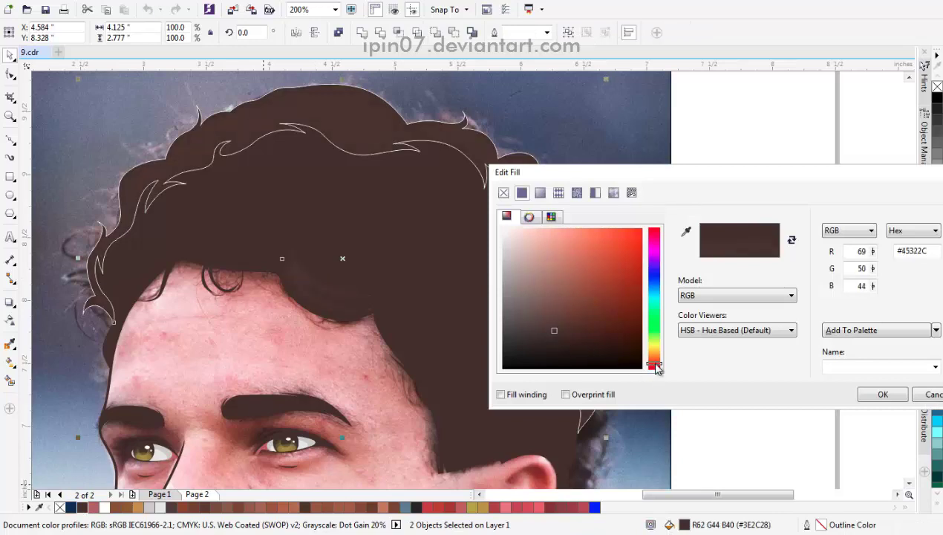
left_click(863, 395)
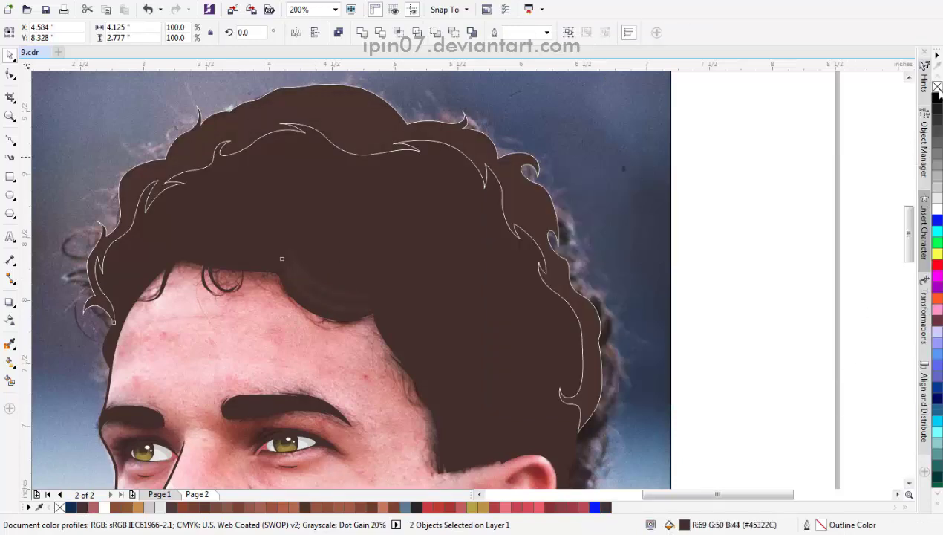
scroll(552, 239, "down", 3)
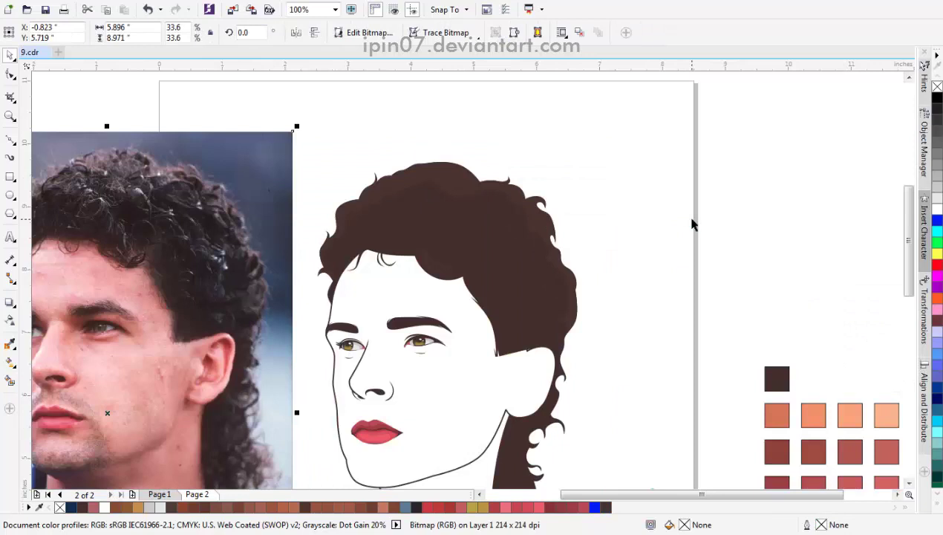
scroll(423, 168, "up", 2)
key("ctrl+z")
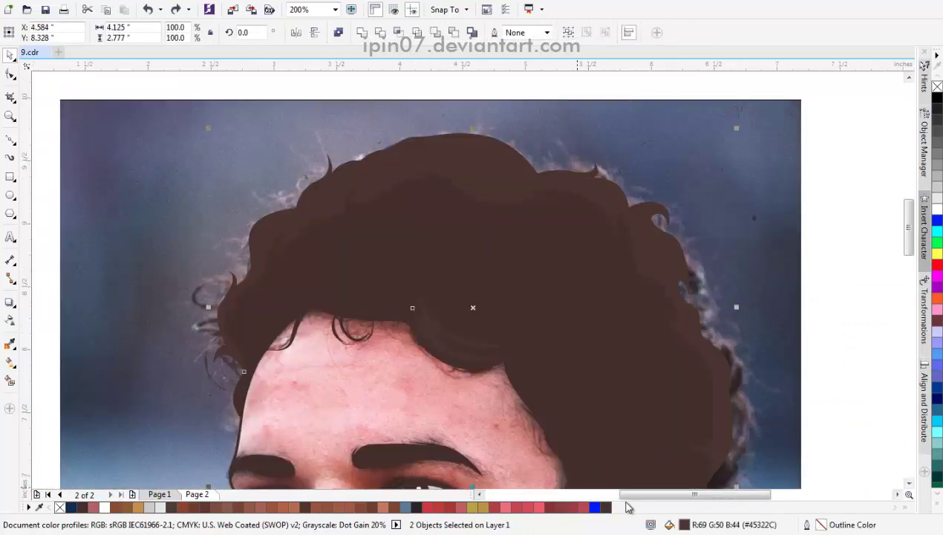
Step: Lighten the fill of the outer hair band and forehead lock to #4A342E
double_click(684, 525)
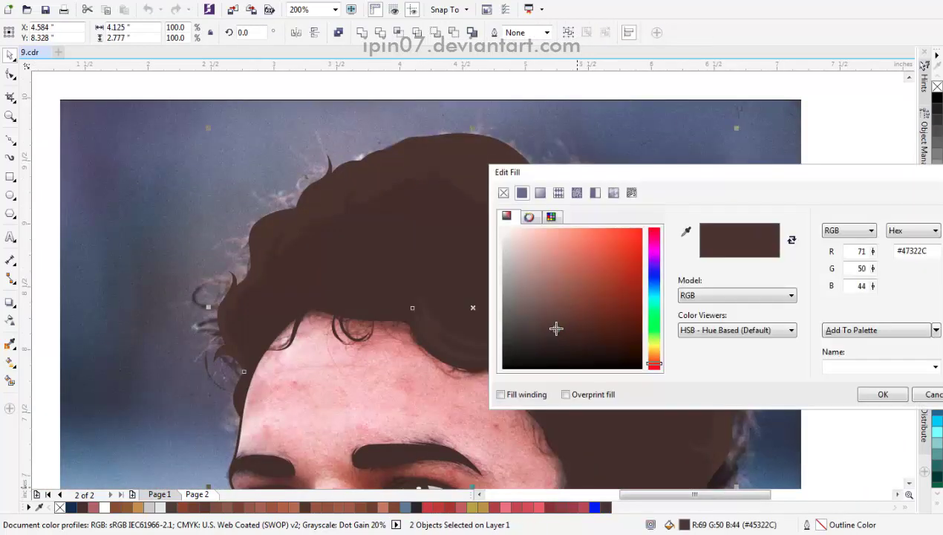
left_click(879, 394)
scroll(307, 247, "down", 2)
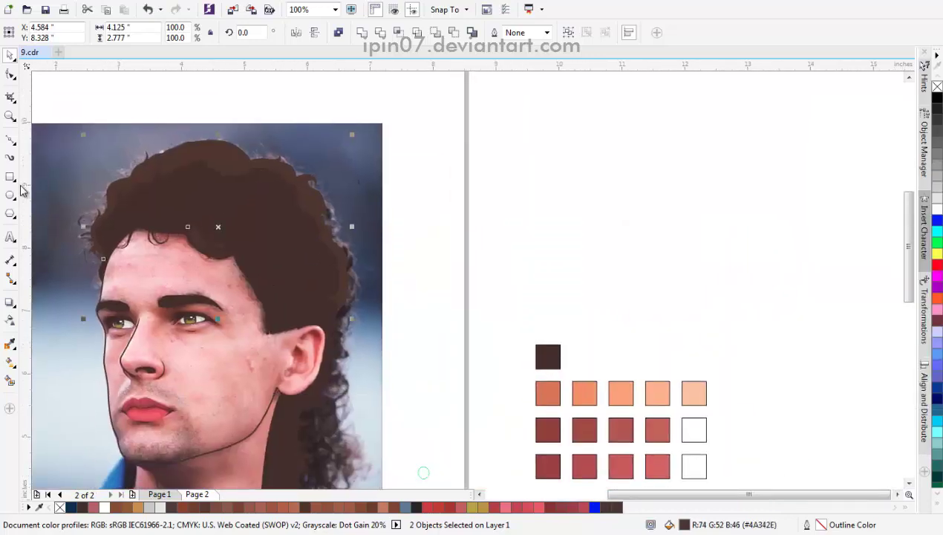
Step: Draw a thin, closed S-shaped lock with pointed ends in the dark hair just above the forehead hairline
key("F10")
scroll(148, 204, "up", 3)
left_click_drag(167, 206, 304, 190)
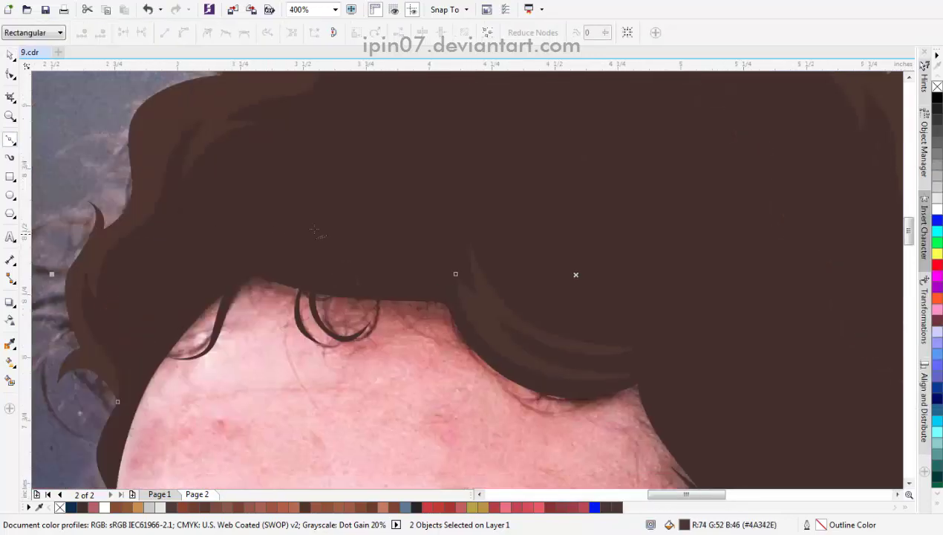
key("F5")
left_click(235, 240)
left_click_drag(290, 227, 306, 242)
left_click_drag(344, 254, 367, 247)
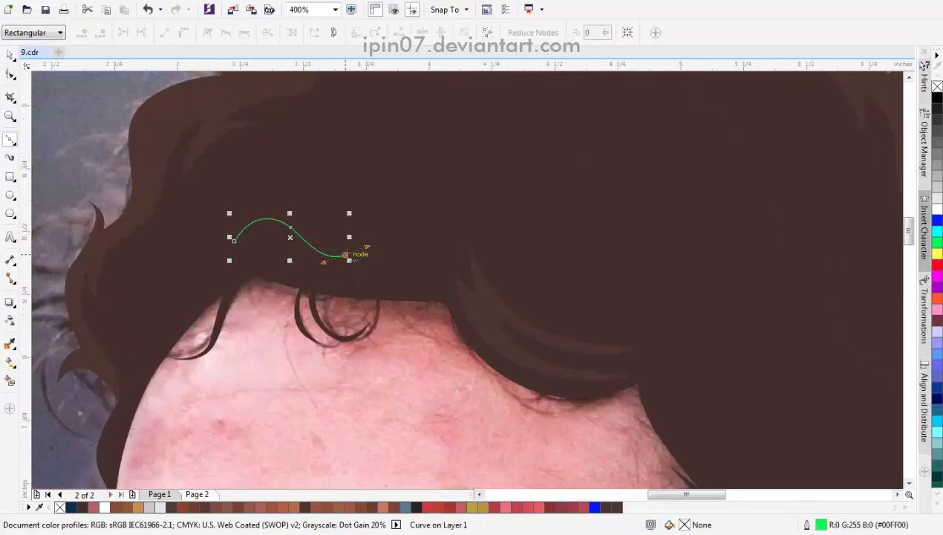
scroll(286, 240, "up", 2)
mouse_move(297, 214)
left_mouse_down()
mouse_move(274, 169)
mouse_move(240, 147)
left_mouse_up()
left_click_drag(171, 246, 175, 204)
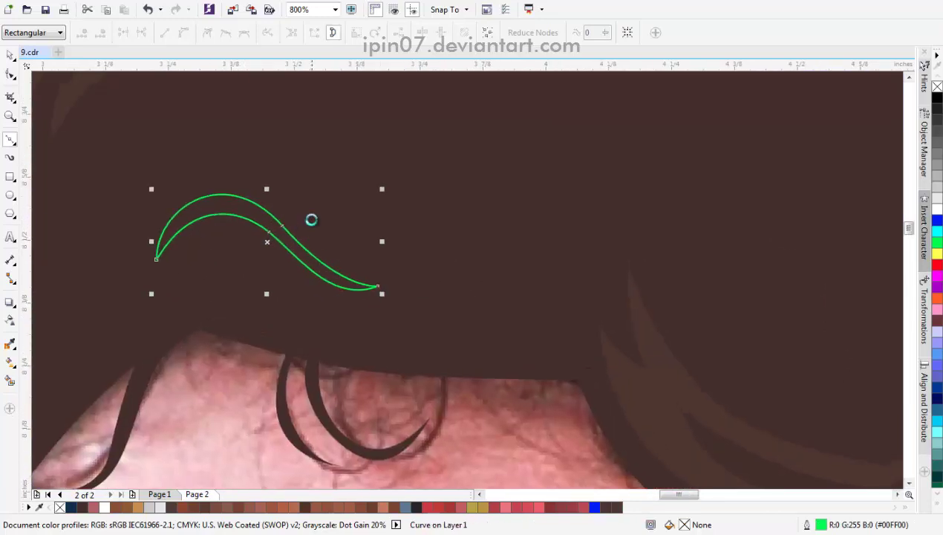
scroll(310, 242, "down", 2)
scroll(256, 253, "up", 2)
scroll(267, 252, "down", 2)
scroll(273, 251, "down", 1)
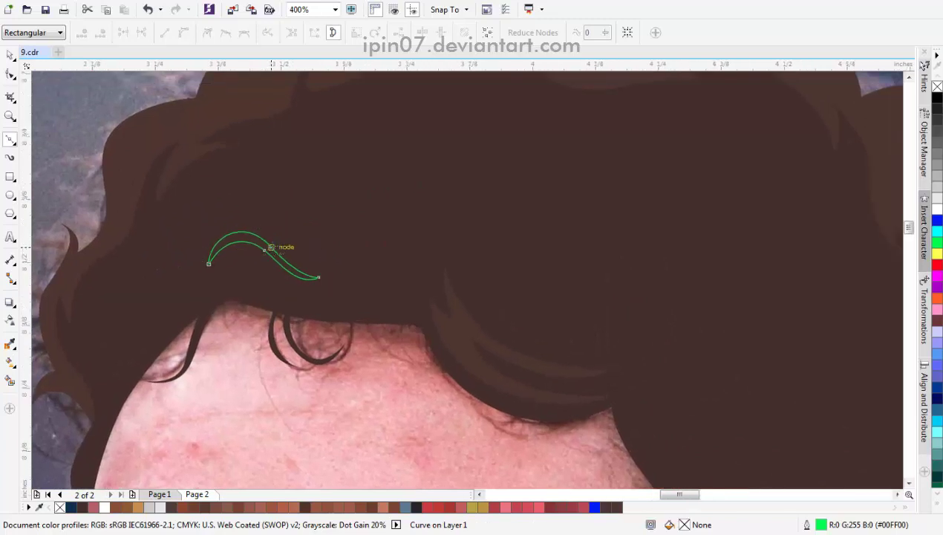
Step: Draw a second pointed lock curving upward from the left tip of the S-shaped lock and close it
scroll(274, 256, "up", 3)
left_click(254, 252)
left_click_drag(358, 154, 414, 166)
left_click(358, 154)
left_click_drag(268, 220, 265, 254)
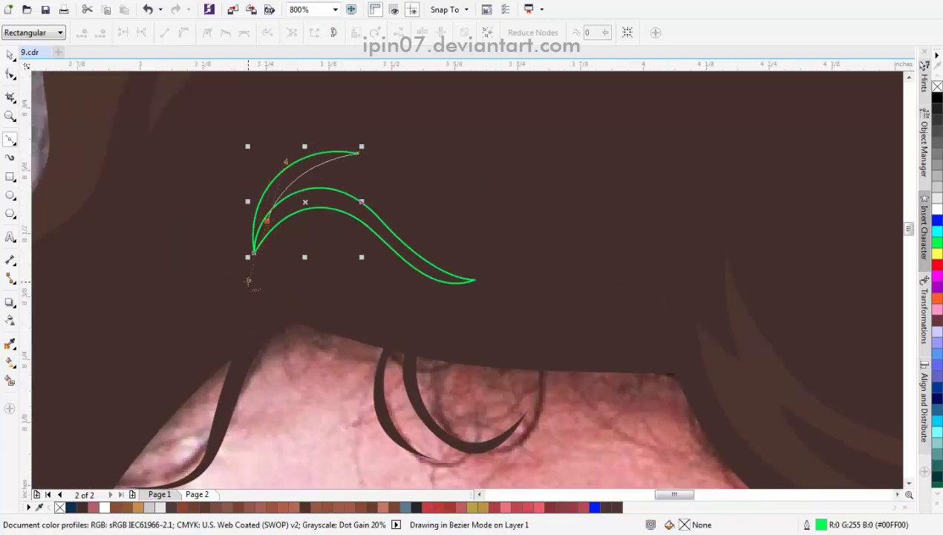
Step: Weld the two locks above the forehead into one shape, fill it with #4A342E and remove its outline
scroll(269, 220, "up", 1)
key("ctrl+a")
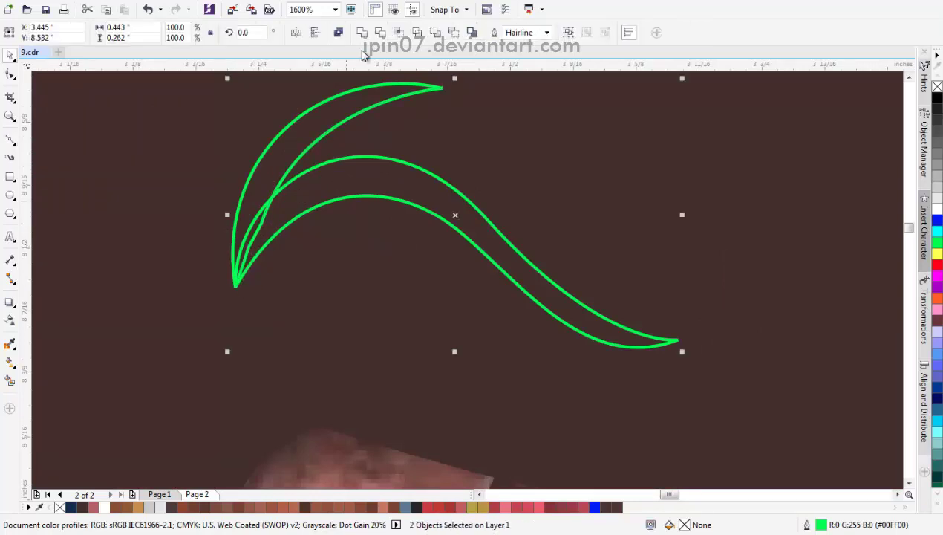
left_click(367, 33)
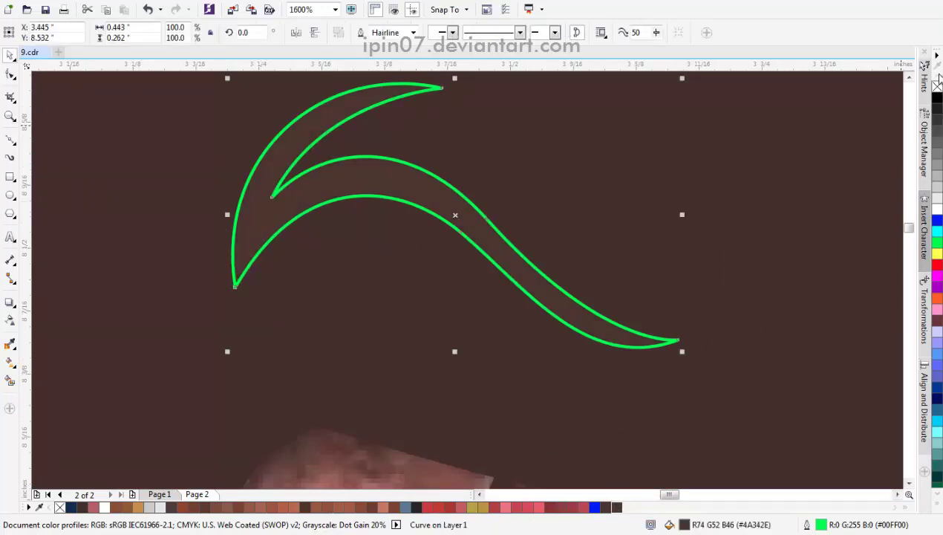
right_click(937, 87)
scroll(433, 212, "down", 3)
Step: Draw a closed S-shaped lock with pointed ends in the dark hair up and to the right of the fringe
key("F10")
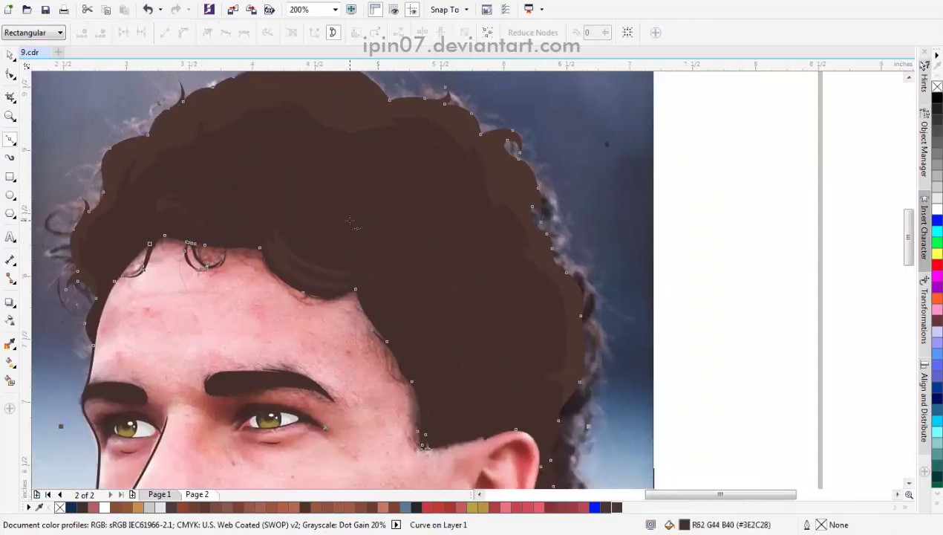
key("F5")
mouse_move(328, 205)
left_mouse_down()
mouse_move(378, 245)
mouse_move(410, 233)
left_mouse_up()
scroll(371, 223, "up", 1)
key("ctrl+z")
left_click(289, 148)
left_click_drag(429, 290, 423, 321)
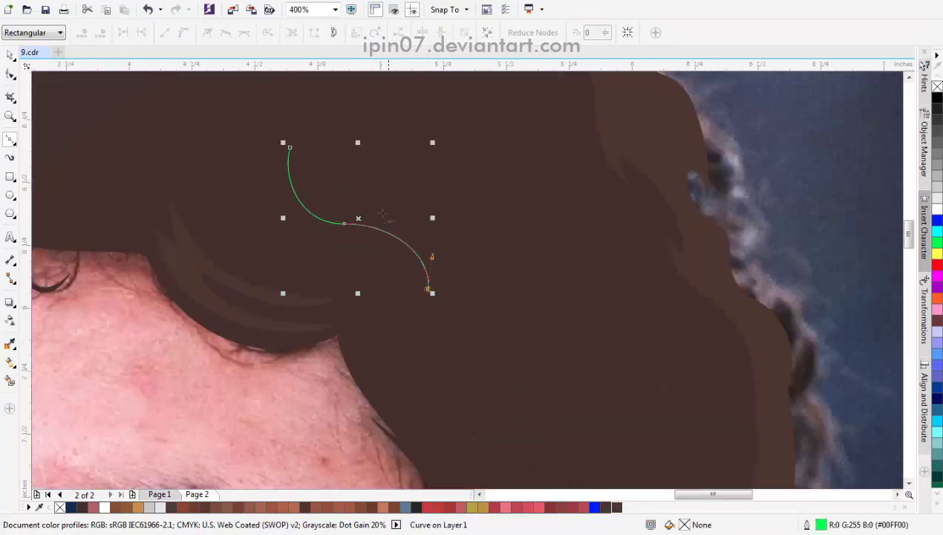
left_click_drag(380, 213, 329, 208)
left_click(289, 147)
scroll(354, 208, "down", 1)
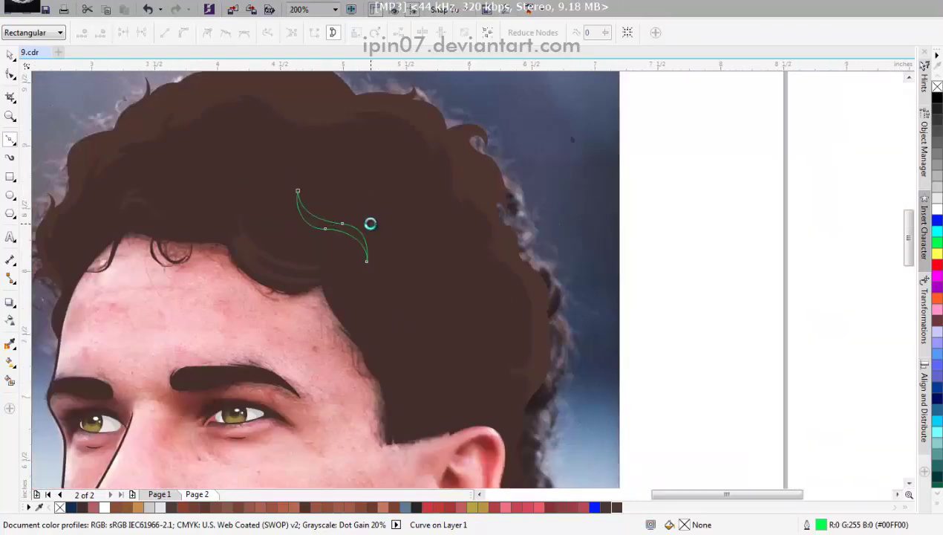
Step: Add a second curved lock rising from the lower tip of the new S-shaped lock and bulge its outer edge
scroll(418, 263, "up", 1)
left_click_drag(321, 252, 295, 305)
left_click_drag(264, 152, 285, 153)
mouse_move(320, 252)
left_mouse_down()
mouse_move(324, 186)
mouse_move(339, 194)
left_mouse_up()
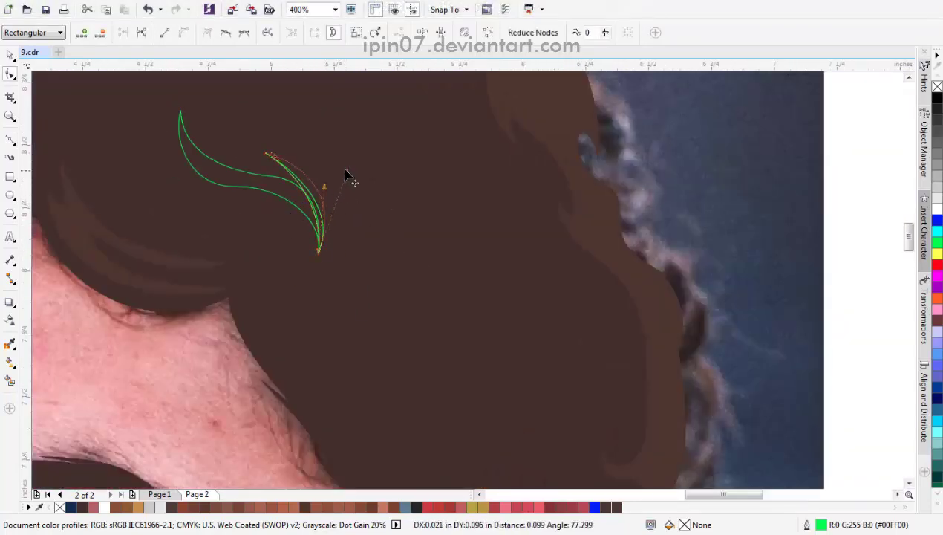
key("space")
left_click(362, 35)
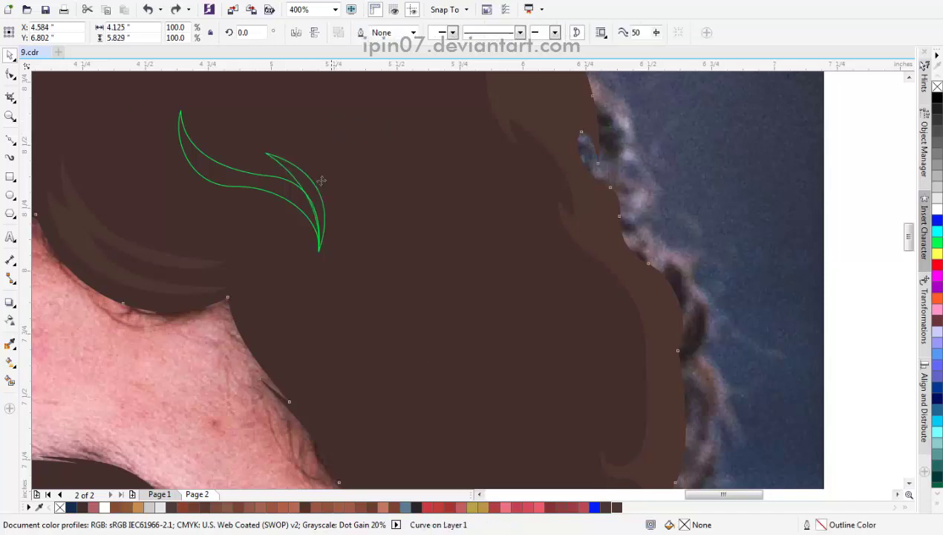
key("ctrl+z")
left_click(363, 33)
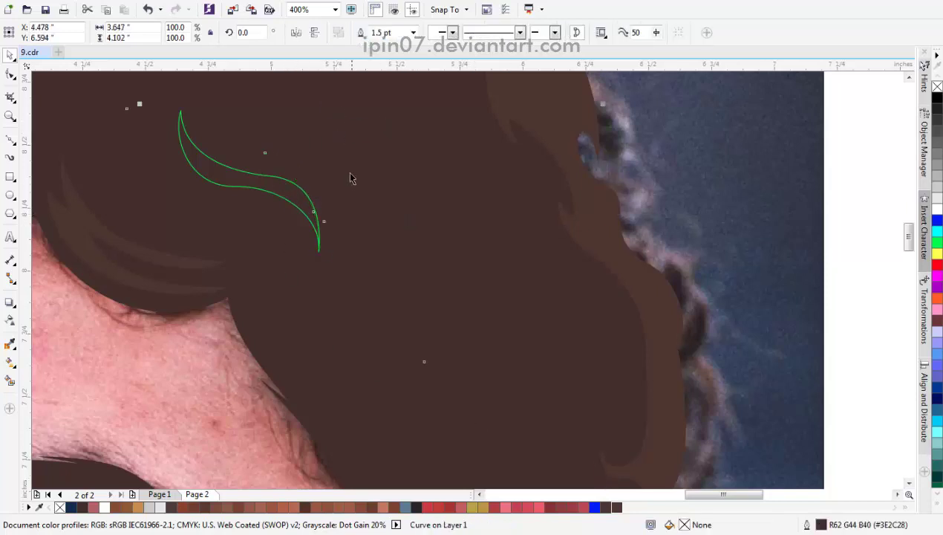
key("ctrl+z")
Step: Weld the two overlapping locks right of the fringe into one shape, filled with #4A342E and without an outline
left_click(303, 178)
left_click(303, 178)
left_click(269, 177, "shift")
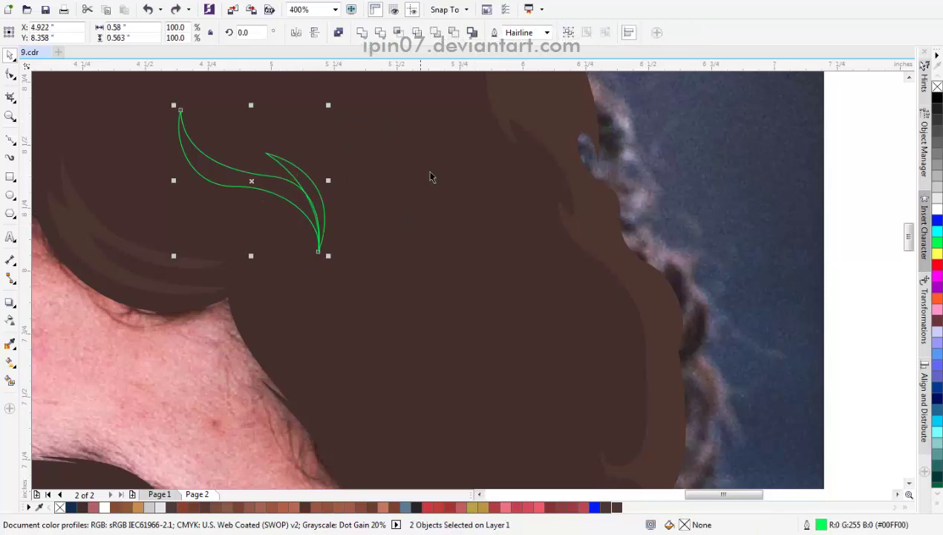
left_click(363, 34)
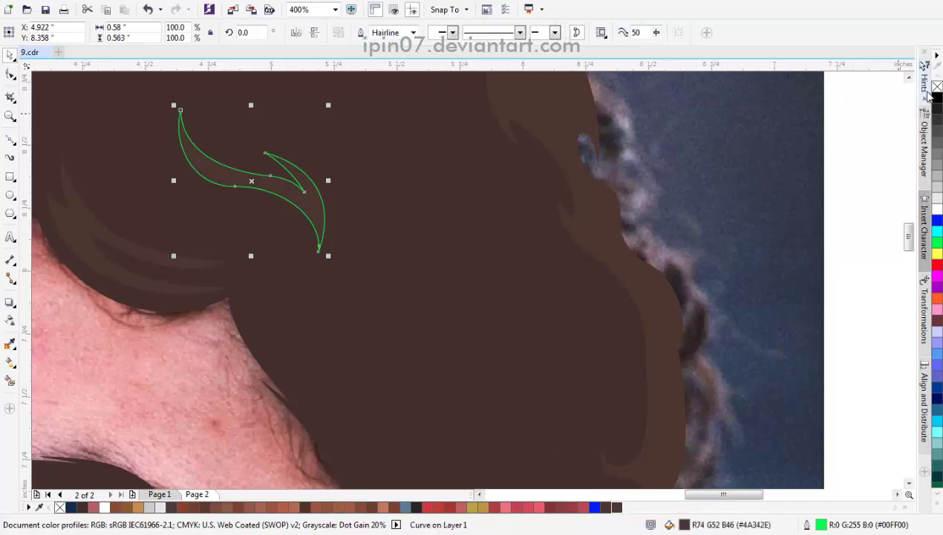
left_click(538, 189, "alt")
Step: Move the reference photo off the portrait to inspect the hair on its own, and undo the move
key("F4")
left_click_drag(444, 266, 218, 265)
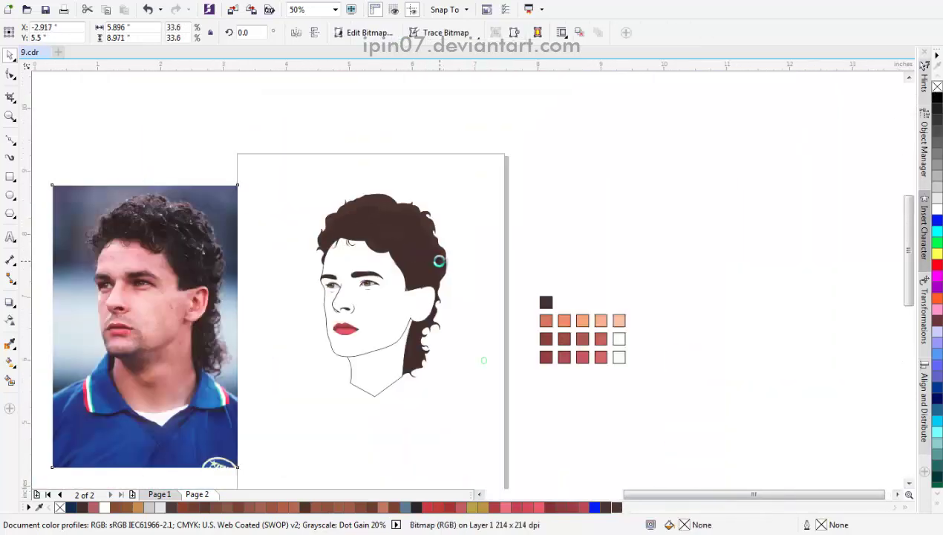
scroll(444, 263, "up", 2)
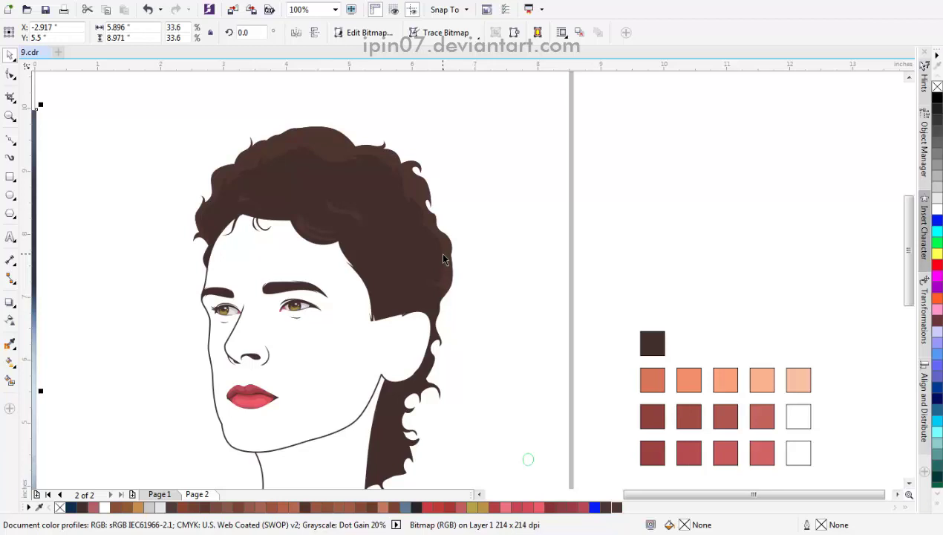
scroll(416, 323, "up", 4)
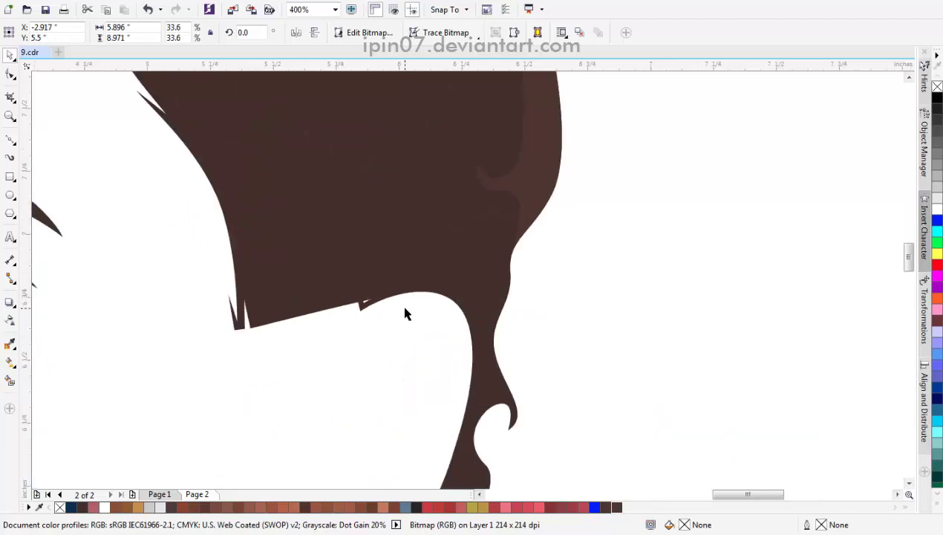
key("ctrl+z")
Step: Move the stray node of the hair shape above the ear to remove the small spike in its edge
key("F10")
left_click(359, 318)
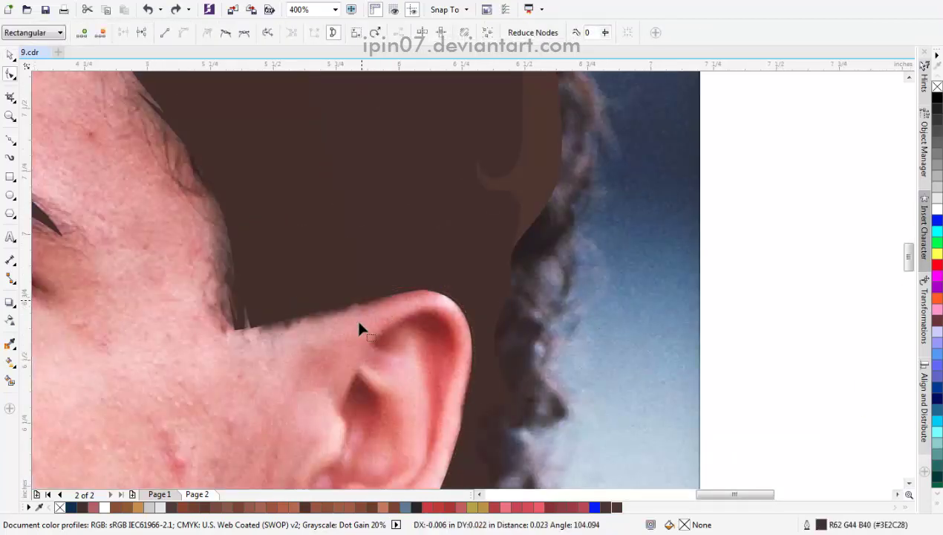
scroll(411, 297, "down", 2)
Step: Shift the reference photo aside again to review the corrected hair edge, and undo the shift
key("ctrl+z")
scroll(407, 297, "down", 2)
key("ctrl+z")
scroll(497, 325, "up", 1)
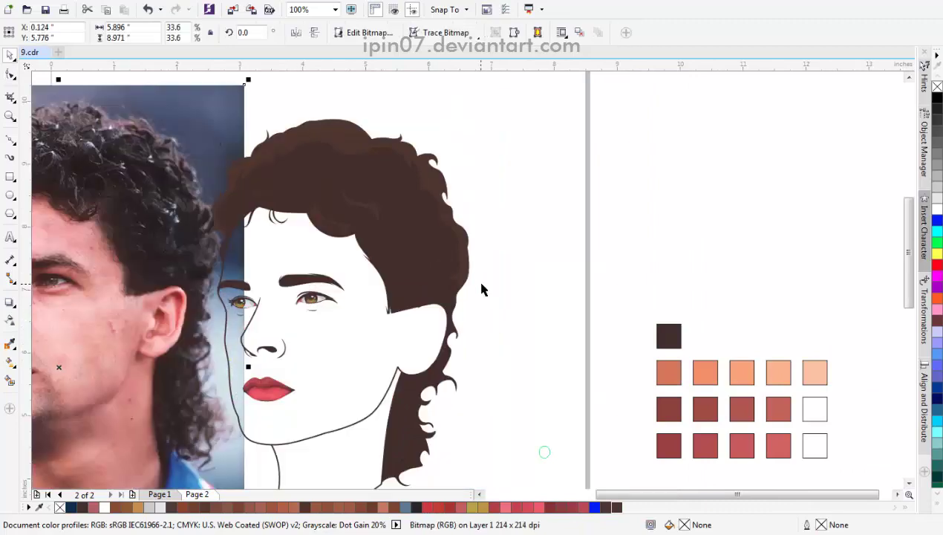
key("ctrl+z")
Step: Draw a closed S-shaped lock with pointed ends between the fringe locks and the welded lock above them
key("F10")
scroll(328, 194, "up", 8)
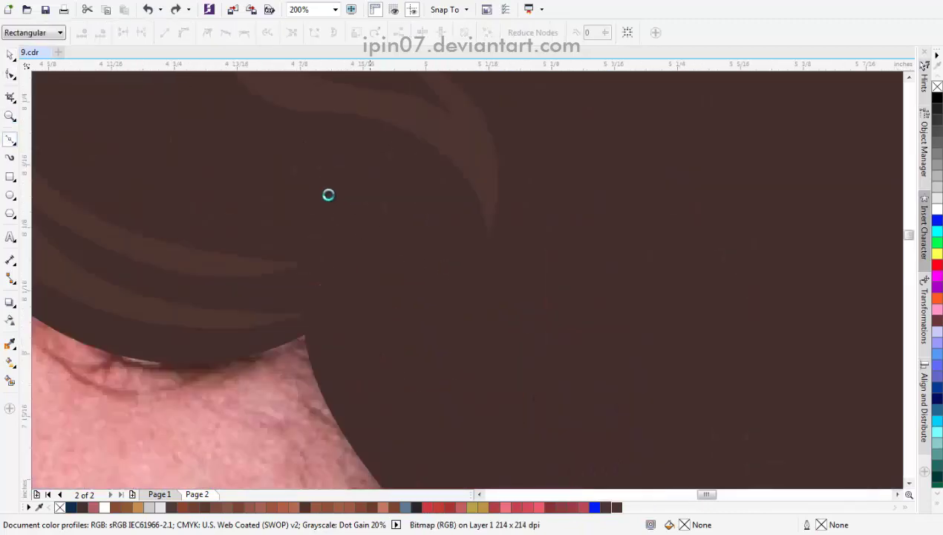
scroll(261, 207, "down", 2)
left_click_drag(189, 193, 300, 194)
left_click_drag(310, 310, 289, 347)
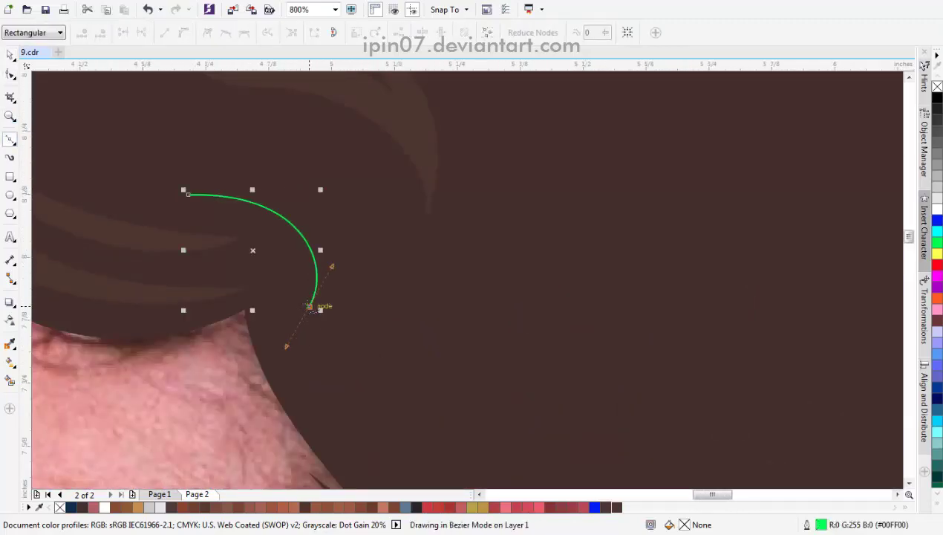
left_click_drag(338, 222, 293, 207)
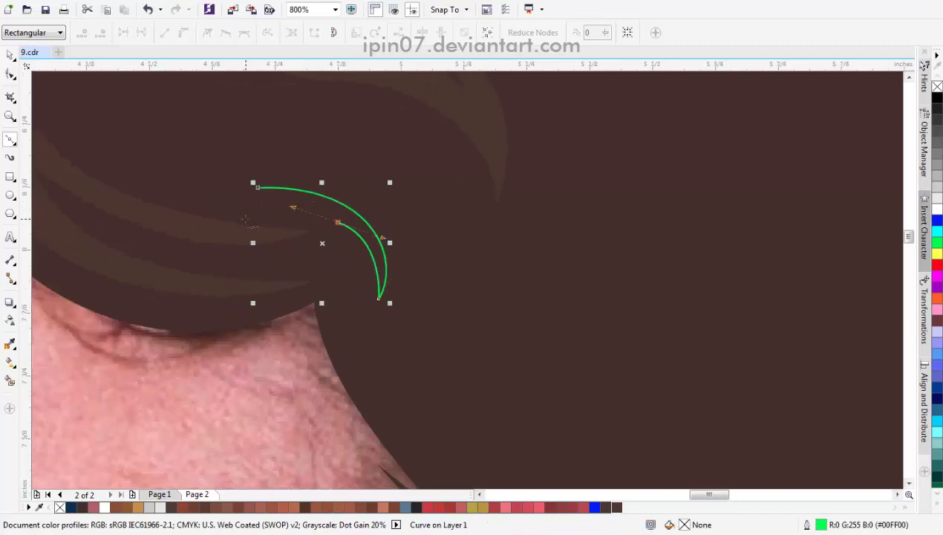
left_click_drag(185, 172, 164, 169)
left_click_drag(306, 269, 192, 271)
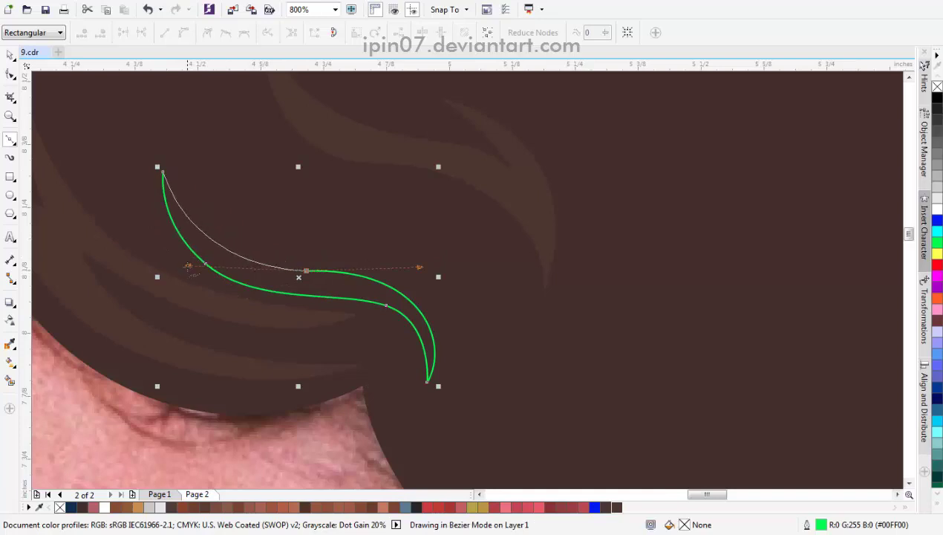
Step: Fill the closed S-shaped lock beside the fringe with the lighter brown used for the other locks
scroll(197, 261, "down", 1)
left_click(613, 508)
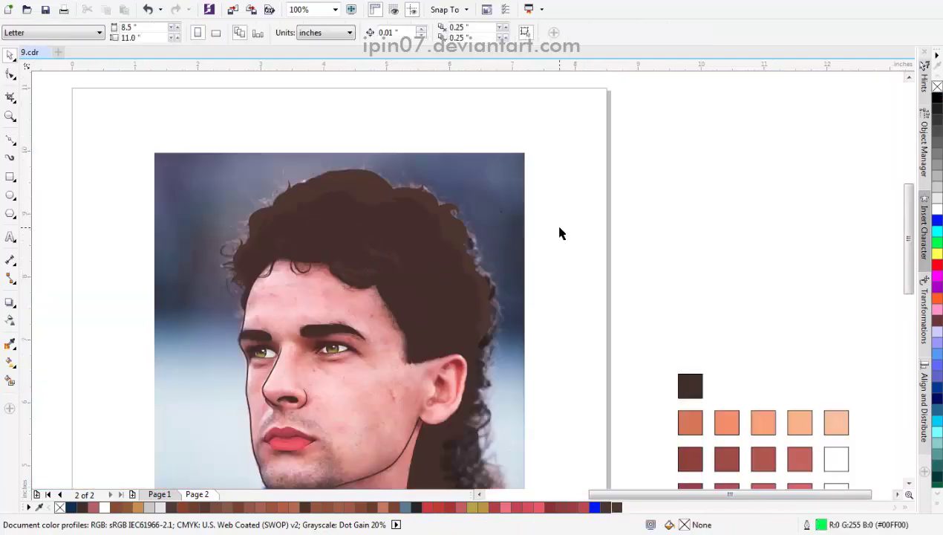
Step: Move the reference photo off the portrait to review the new hair locks, and undo the move
left_click(242, 201)
left_click_drag(242, 200, 1, 192)
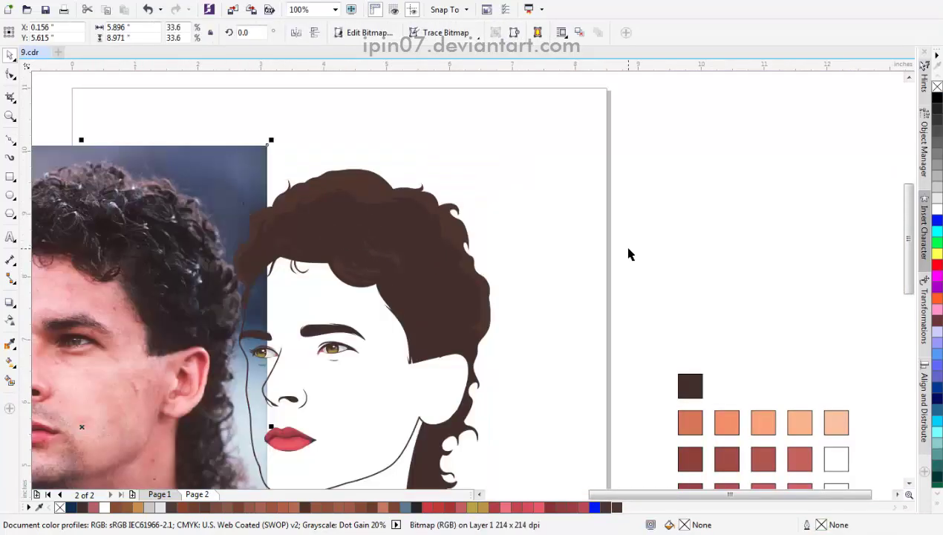
key("ctrl+z")
Step: Draw a closed curved lock with a forked upper end above the left temple and fill it with brown #4A342E
scroll(289, 267, "up", 3)
key("F10")
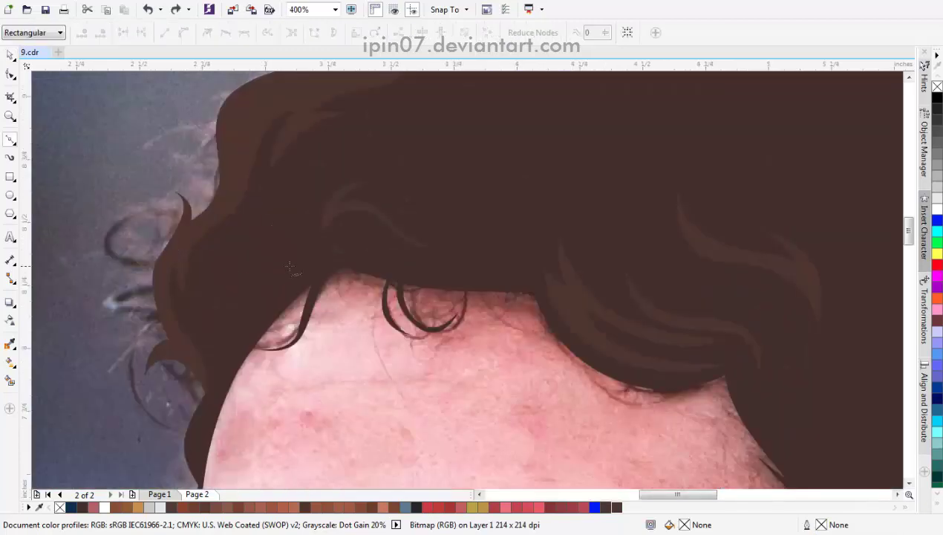
scroll(301, 272, "left", 1)
left_click(320, 255)
left_click(248, 286)
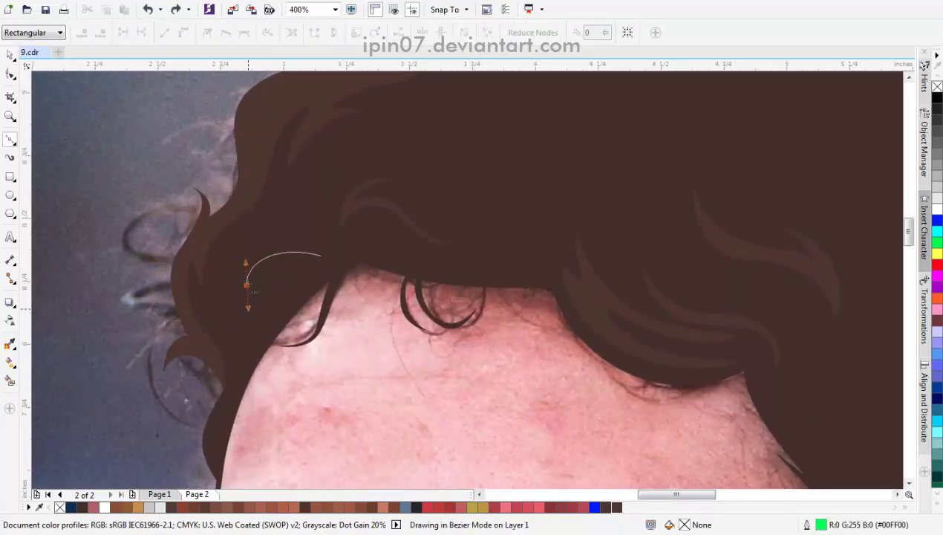
left_click_drag(253, 291, 253, 292)
scroll(281, 240, "up", 1)
left_click_drag(289, 246, 305, 246)
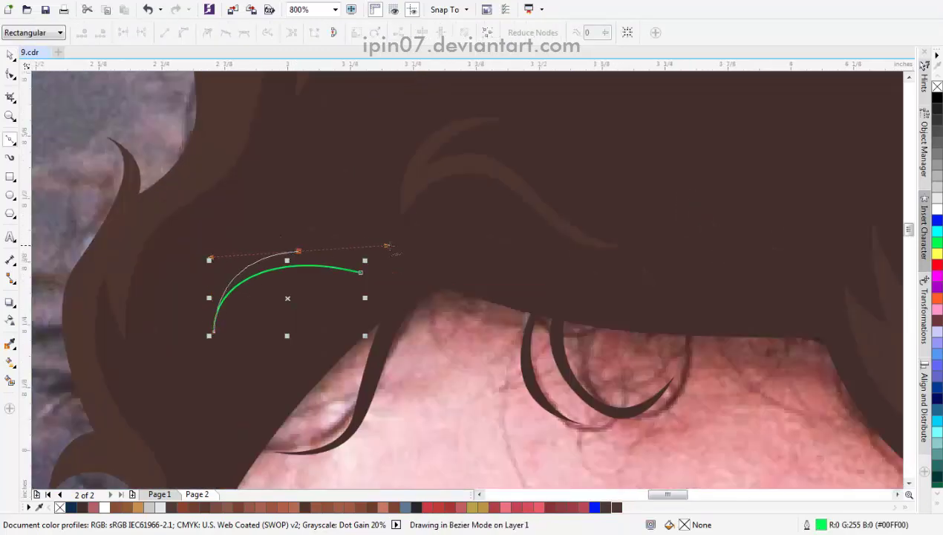
left_click_drag(387, 245, 399, 245)
left_click(248, 244)
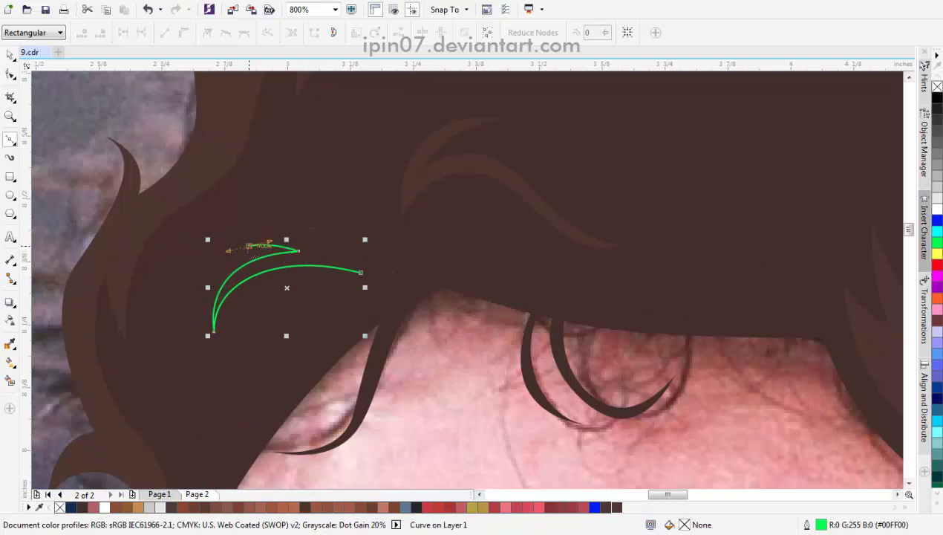
left_click_drag(315, 244, 361, 272)
key("F10")
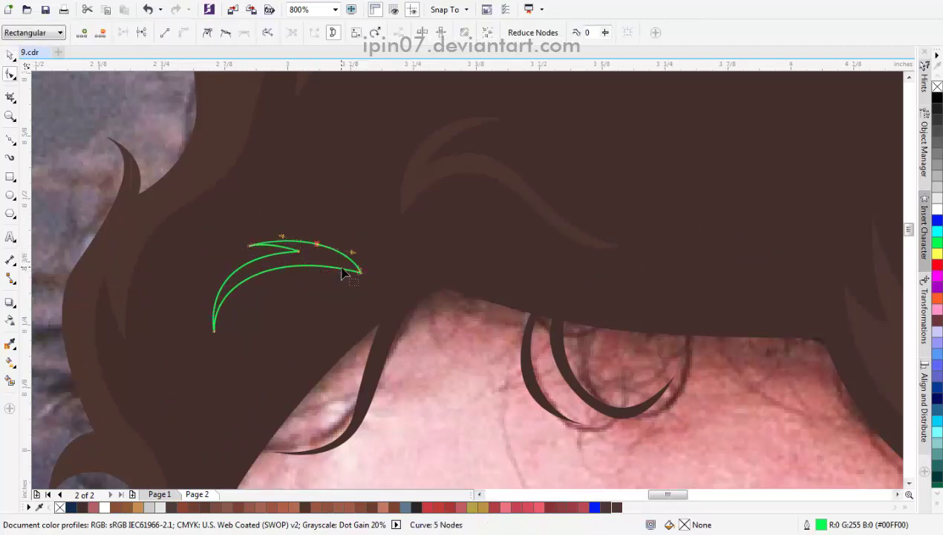
scroll(310, 185, "down", 8)
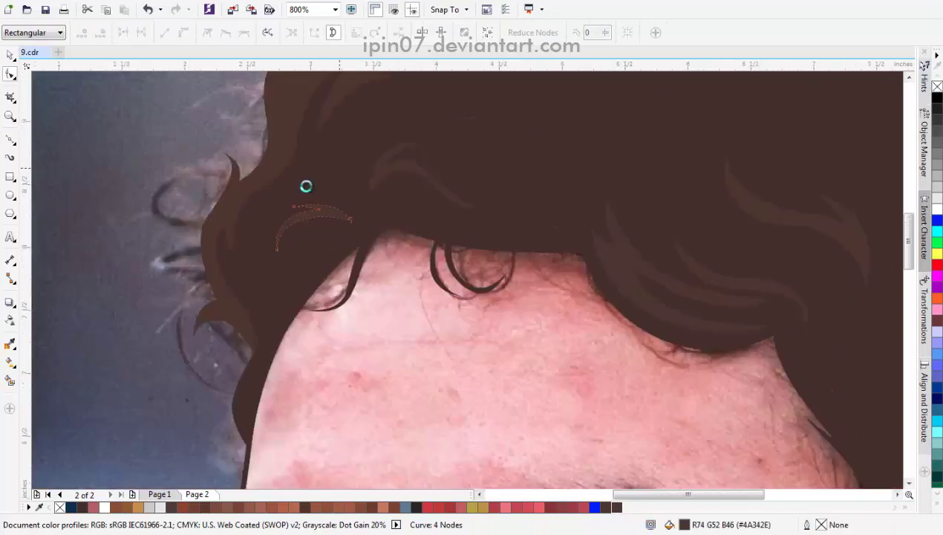
Step: Shift the reference photo aside to check the hair with the temple lock added, and undo the shift
key("space")
left_click(247, 179)
left_click_drag(312, 222, 144, 223)
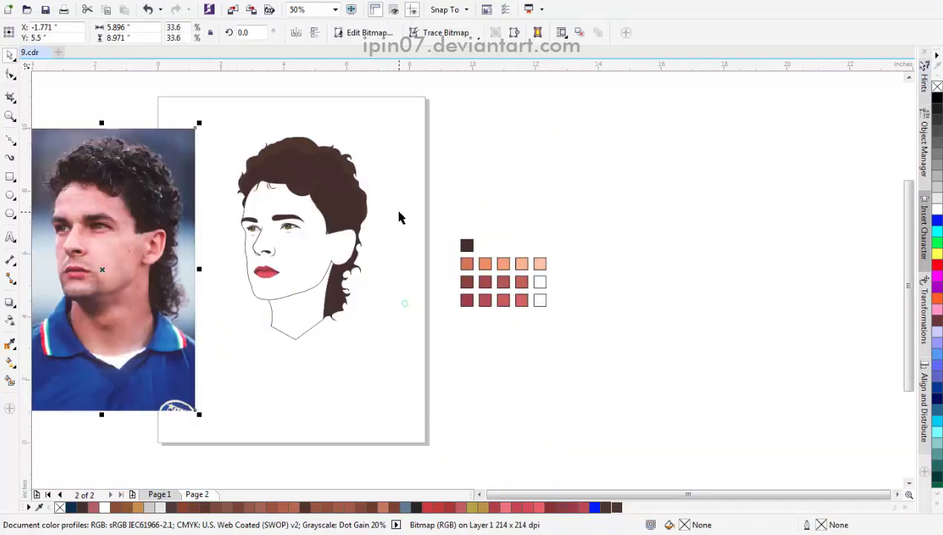
key("ctrl+z")
Step: Start a Bezier beard outline under the nose, following the moustache's lower edge and down past the right mouth corner, undoing a misplaced node
scroll(282, 223, "up", 4)
key("F10")
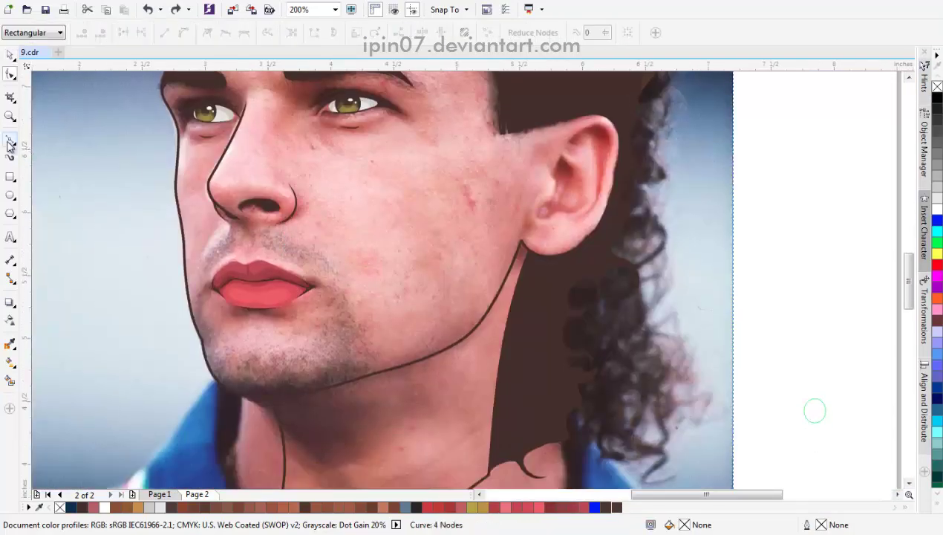
scroll(291, 228, "up", 2)
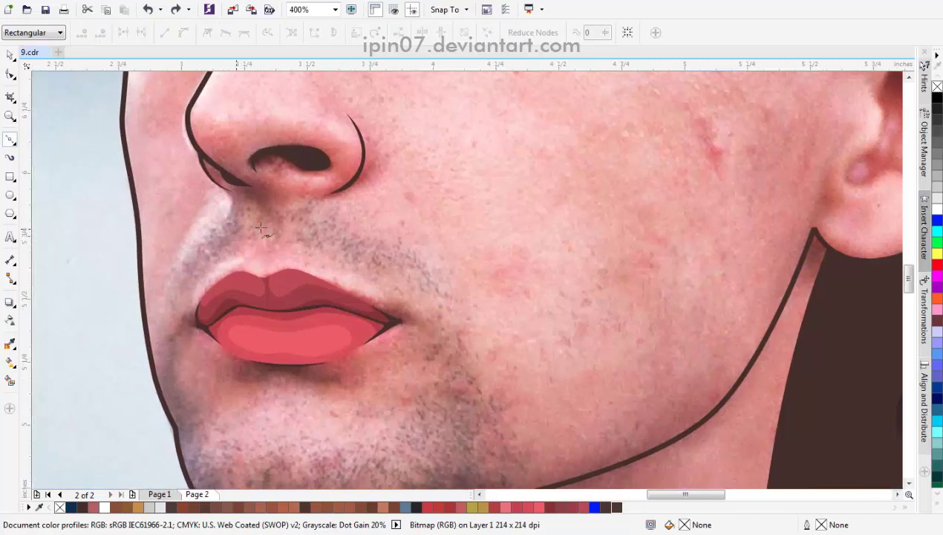
left_click_drag(303, 243, 305, 245)
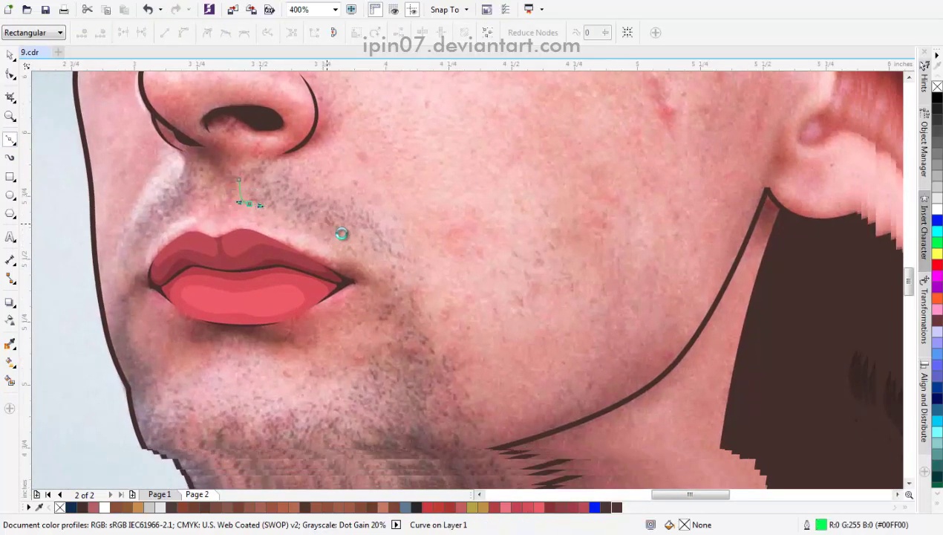
left_click_drag(361, 237, 382, 254)
left_click_drag(379, 295, 375, 326)
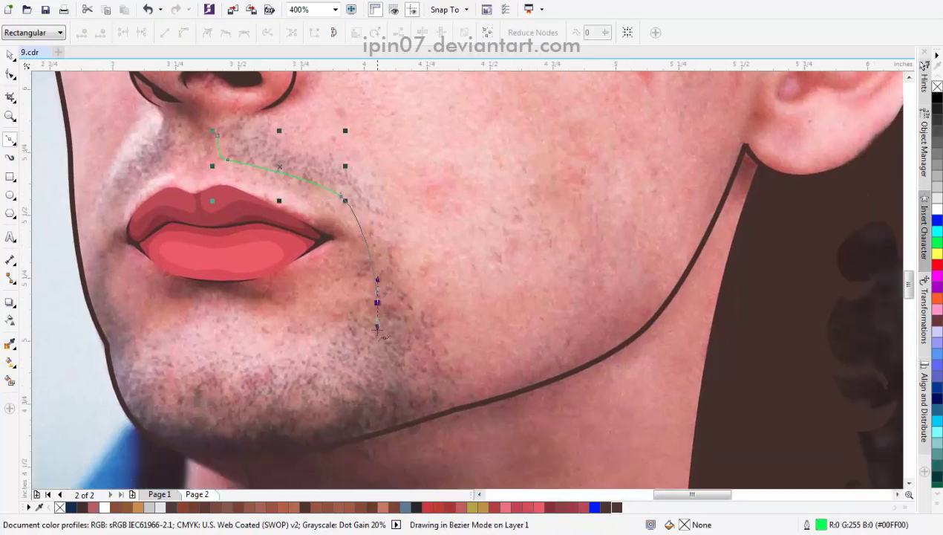
key("ctrl+z")
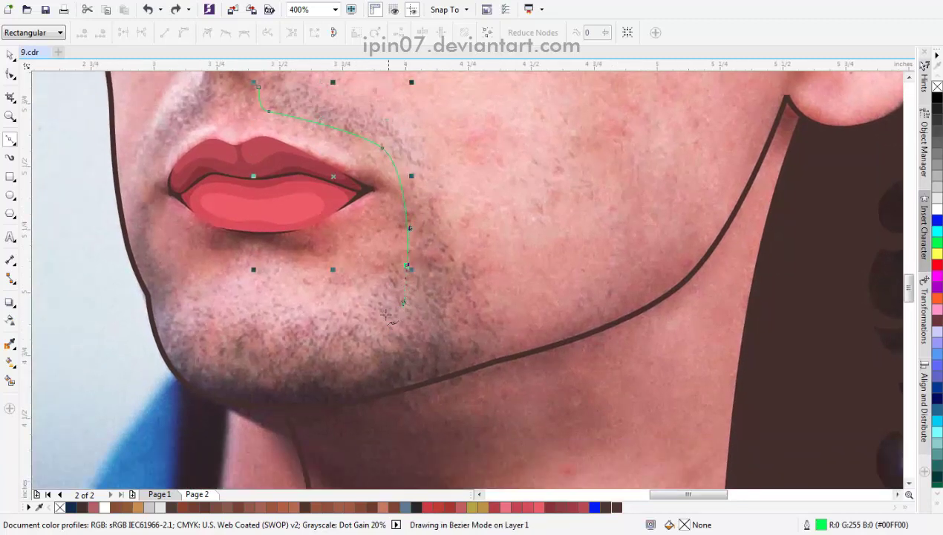
Step: Continue the inner beard outline in a wave across the chin below the lower lip and up the left side of the mouth
left_click(366, 323)
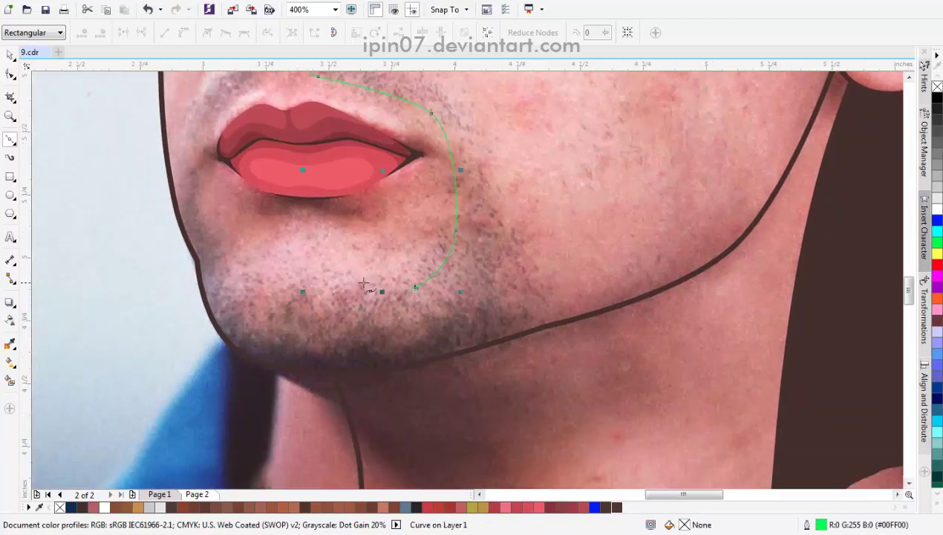
left_click(395, 287)
left_click_drag(297, 269, 260, 273)
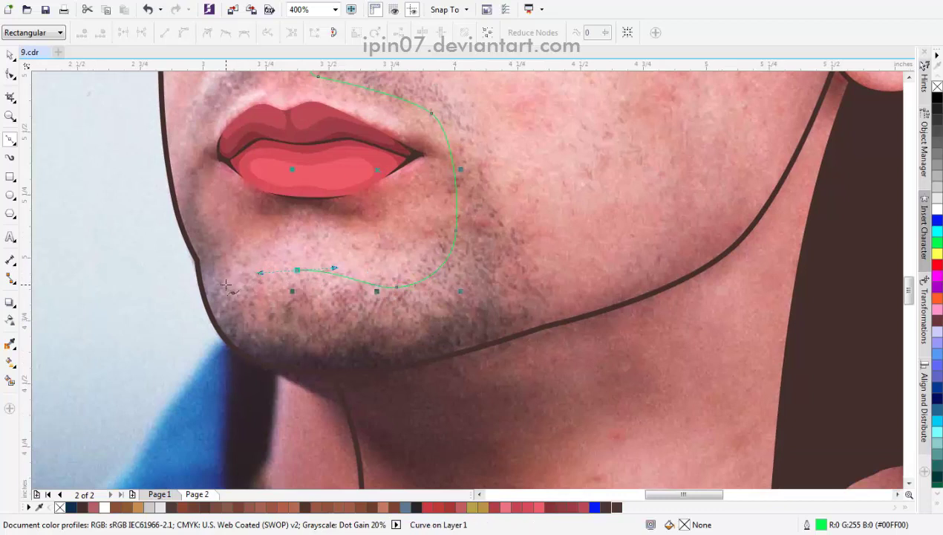
left_click(228, 283)
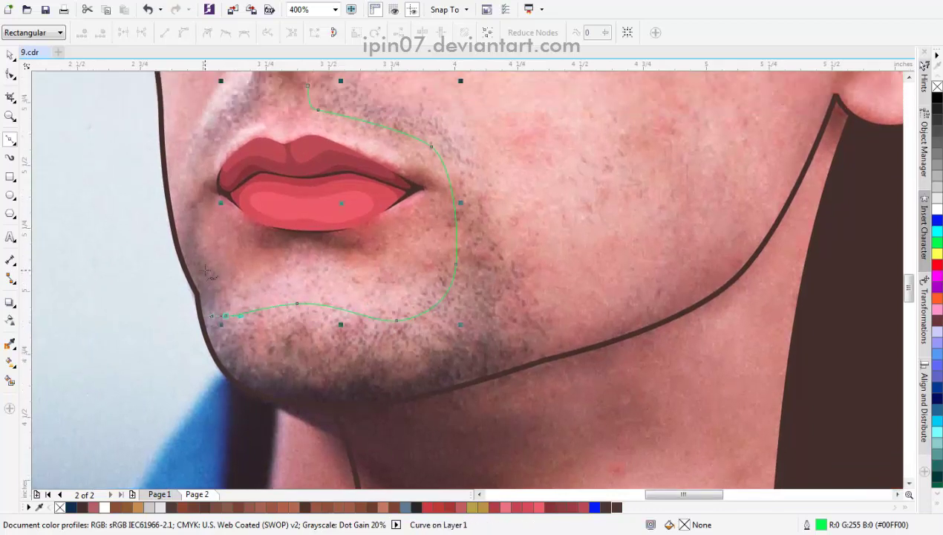
left_click(195, 254)
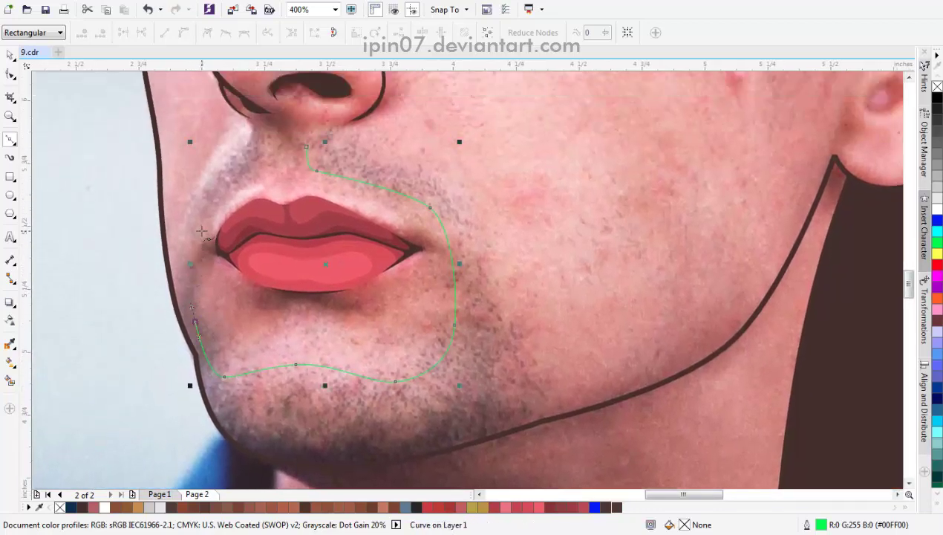
Step: Trace the left half of the moustache along its lower edge, around its inner end and back along its upper edge
scroll(245, 214, "up", 3)
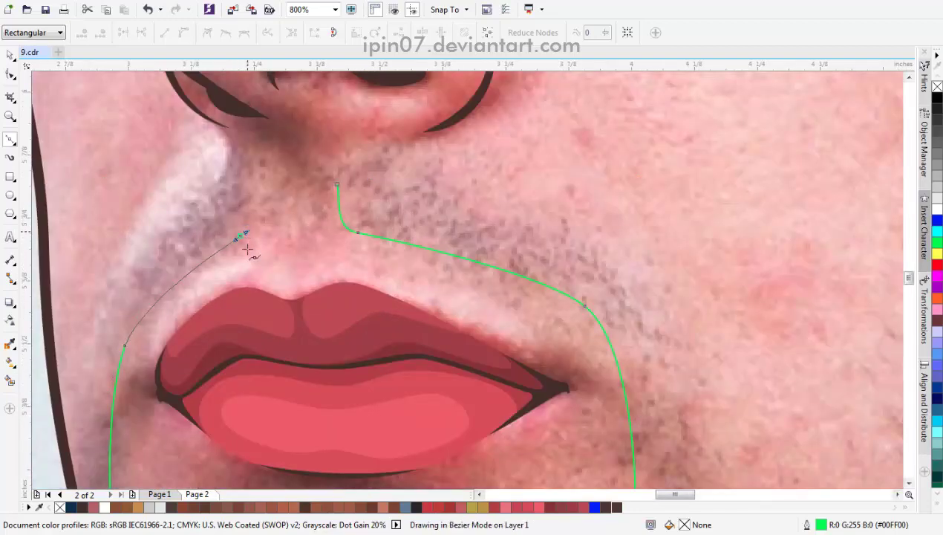
left_click(242, 233)
left_click(230, 184)
left_click_drag(166, 268, 162, 274)
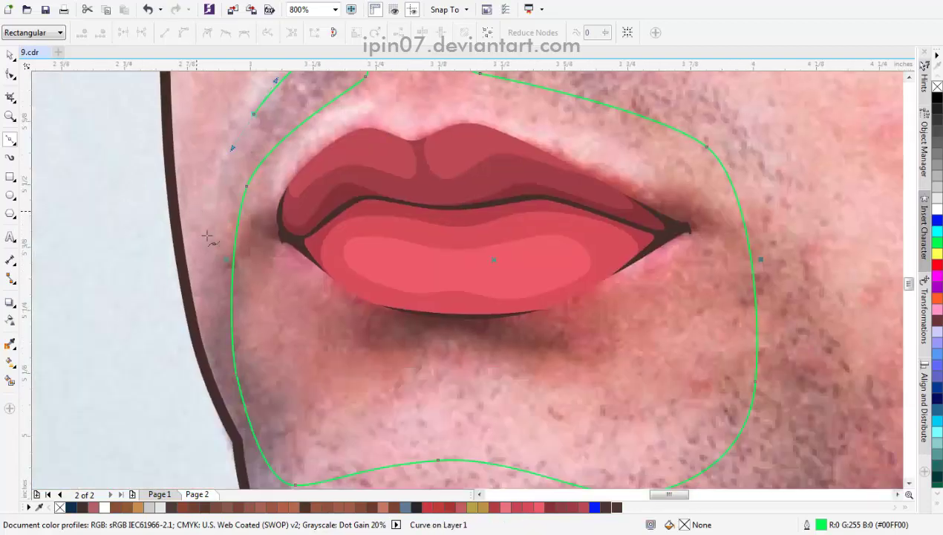
Step: Bring the outer beard outline down the left cheek, crossing the jaw line to a point outside the chin
left_click_drag(214, 296, 216, 227)
scroll(222, 298, "down", 2)
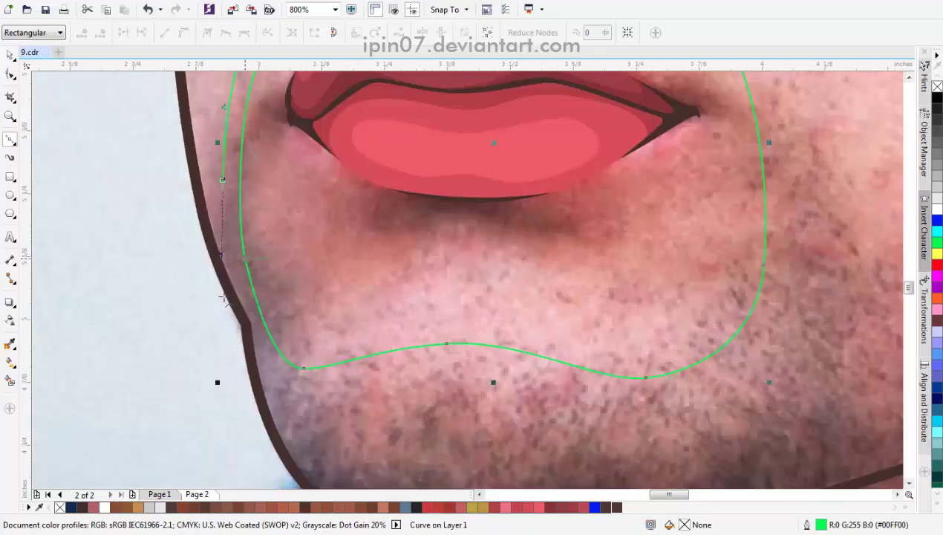
scroll(267, 304, "down", 2)
left_click(208, 341)
scroll(222, 372, "down", 2)
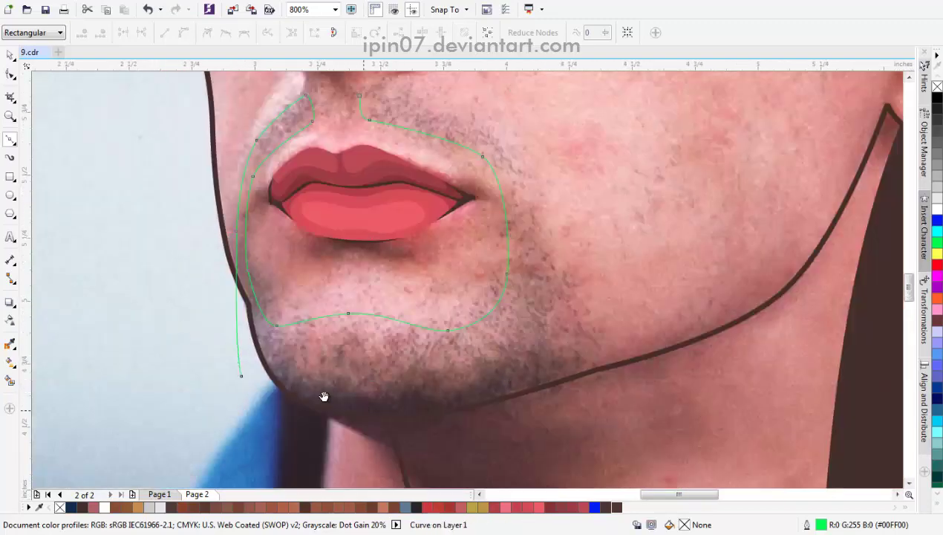
Step: Sweep the beard outline under the chin and up to the jaw line, undoing the stray segments drawn beyond it
left_click_drag(343, 423, 439, 432)
left_click_drag(447, 369, 479, 371)
scroll(451, 370, "up", 2)
scroll(356, 330, "up", 2)
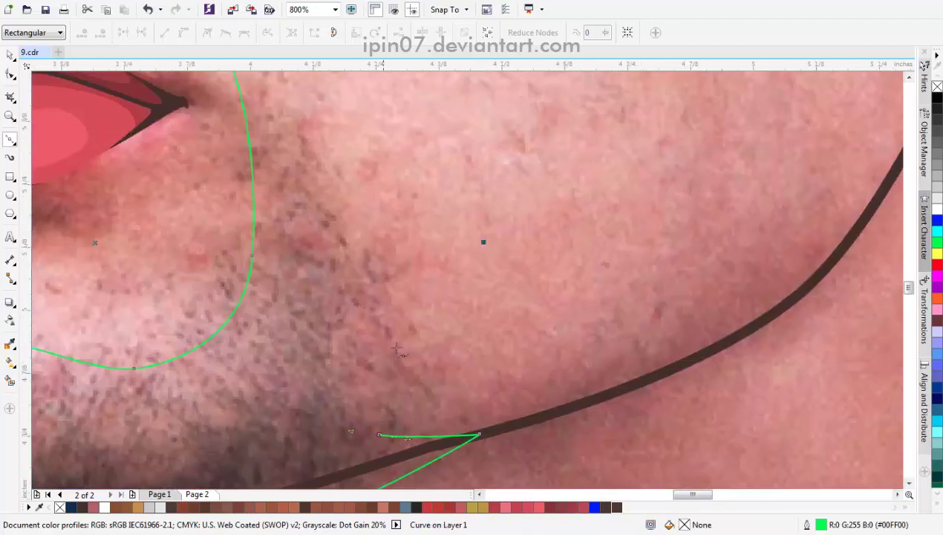
scroll(401, 371, "up", 2)
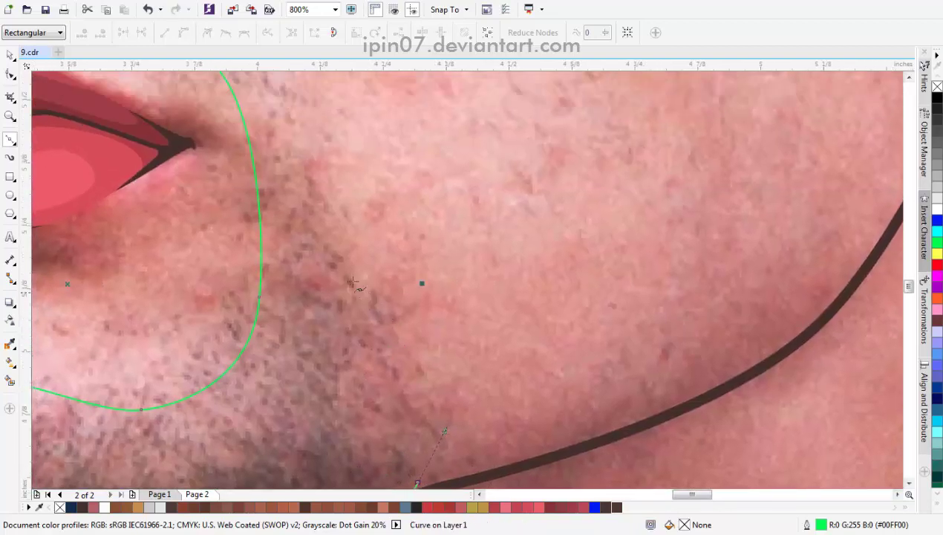
scroll(341, 265, "down", 2)
key("ctrl+z")
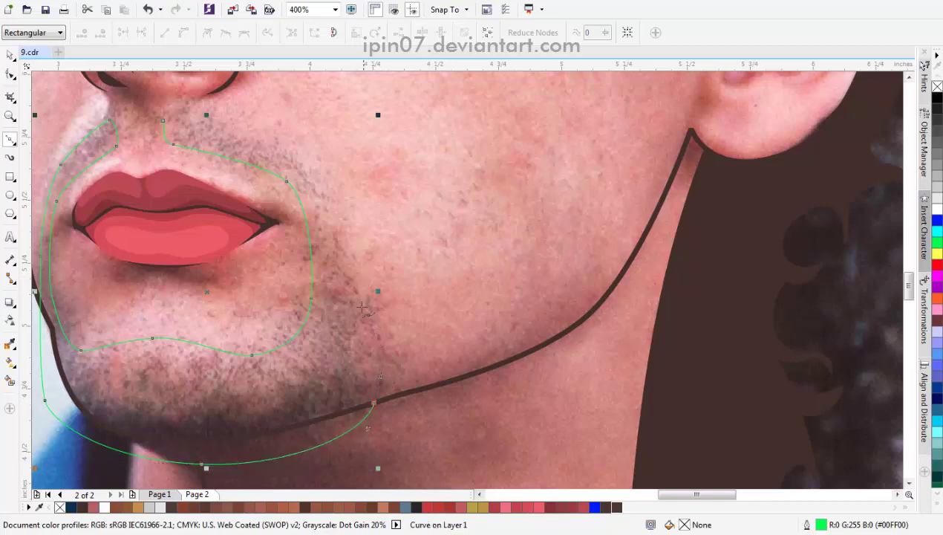
Step: Run the outer beard outline up the right cheek and along the moustache's upper edge, closing it at the starting node
scroll(339, 276, "up", 2)
left_click_drag(295, 199, 315, 231)
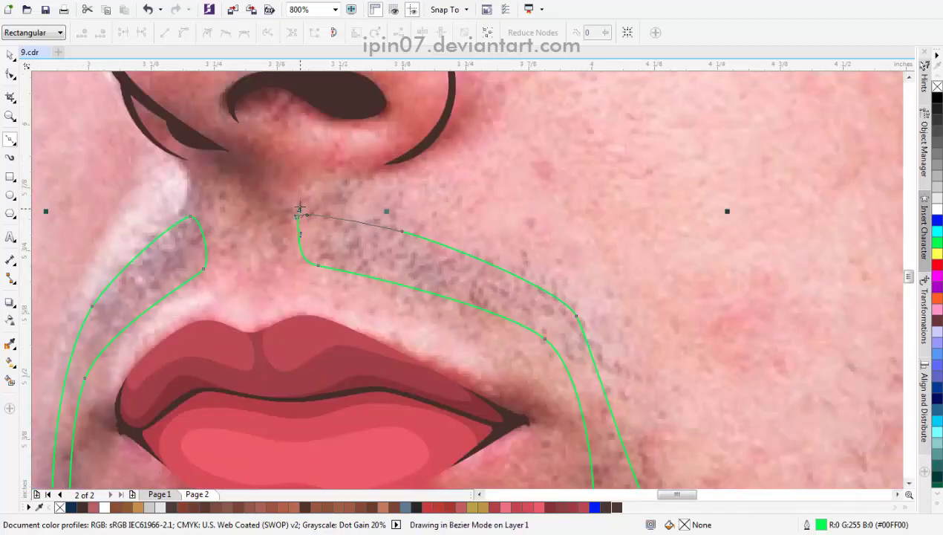
left_click(297, 217)
scroll(286, 225, "down", 2)
scroll(282, 225, "up", 2)
Step: Adjust the nodes at the inner end of the left moustache half to refine its shape
key("F10")
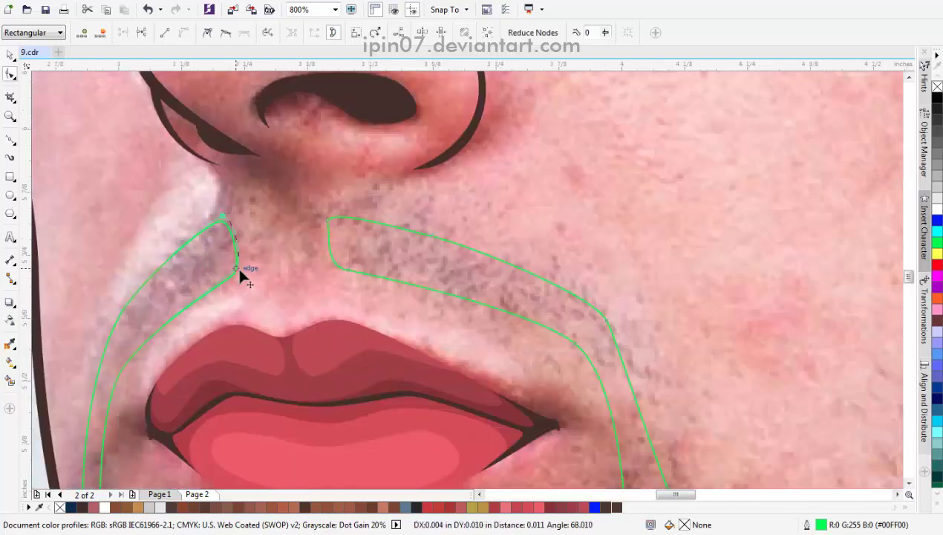
scroll(245, 260, "down", 2)
scroll(240, 246, "up", 2)
left_click_drag(186, 237, 186, 244)
scroll(243, 240, "down", 6)
scroll(343, 265, "up", 2)
Step: Intersect the beard shape with the face shape so that the beard ends at the jaw line
key("space")
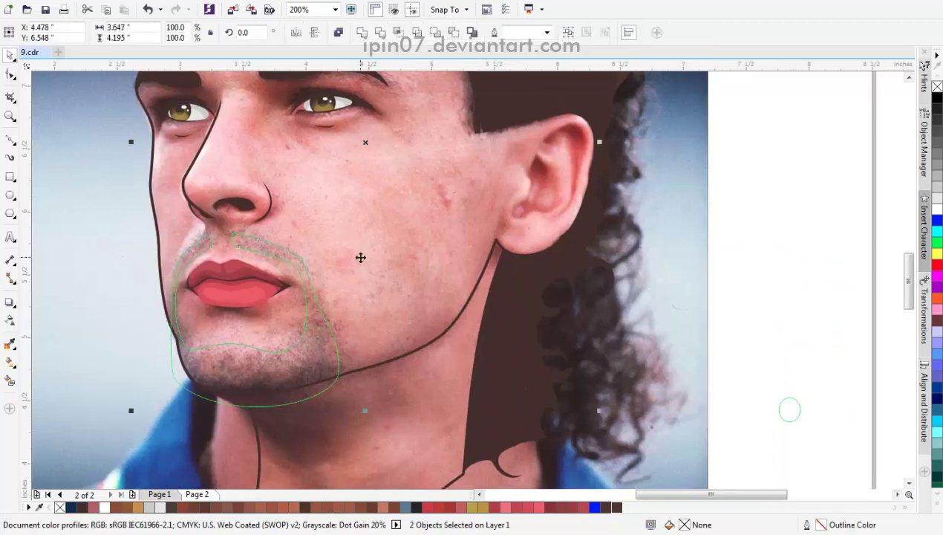
left_click(399, 32)
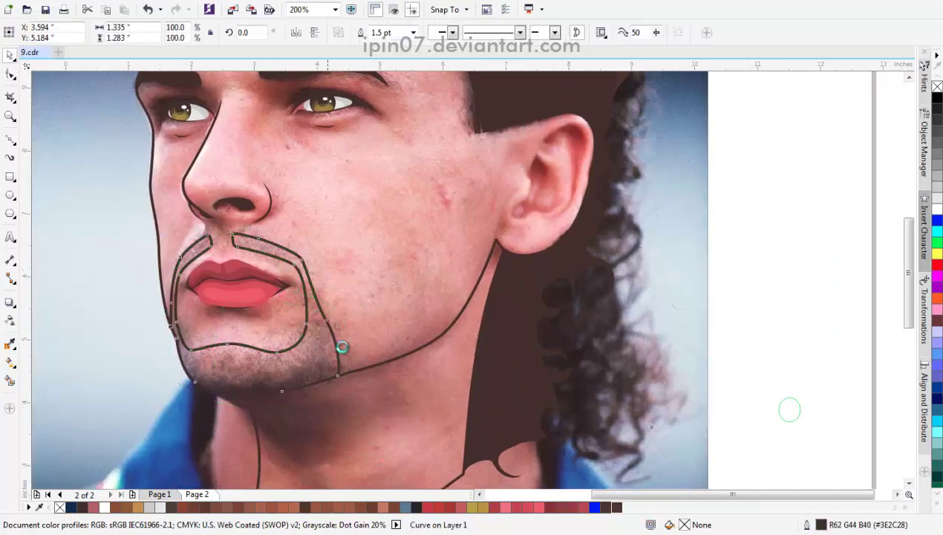
Step: Move the reference photo away to inspect the trimmed beard outline on the portrait, and undo the move
scroll(340, 346, "down", 1)
left_click_drag(481, 385, 106, 329)
key("ctrl+z")
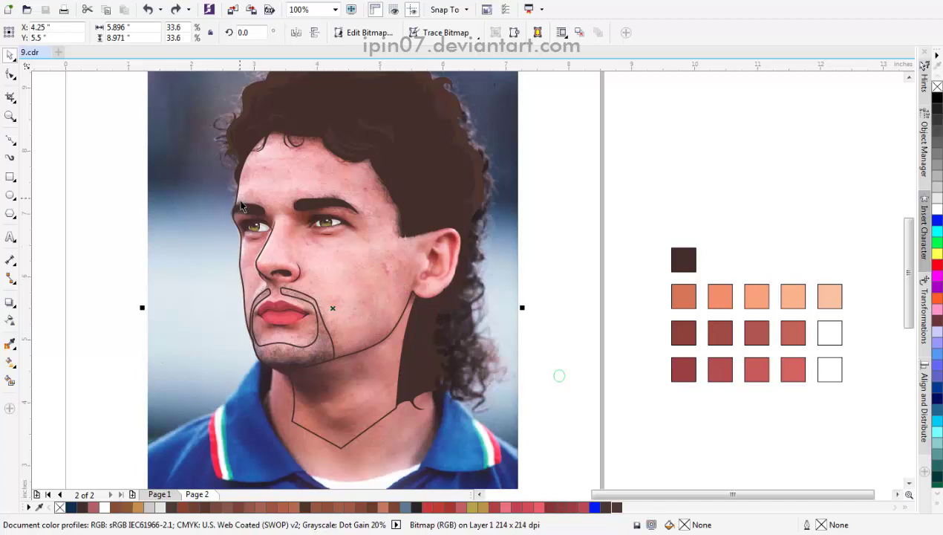
Step: Fill the beard shape with dark brown #3E2C28 and remove its outline
left_click(10, 140)
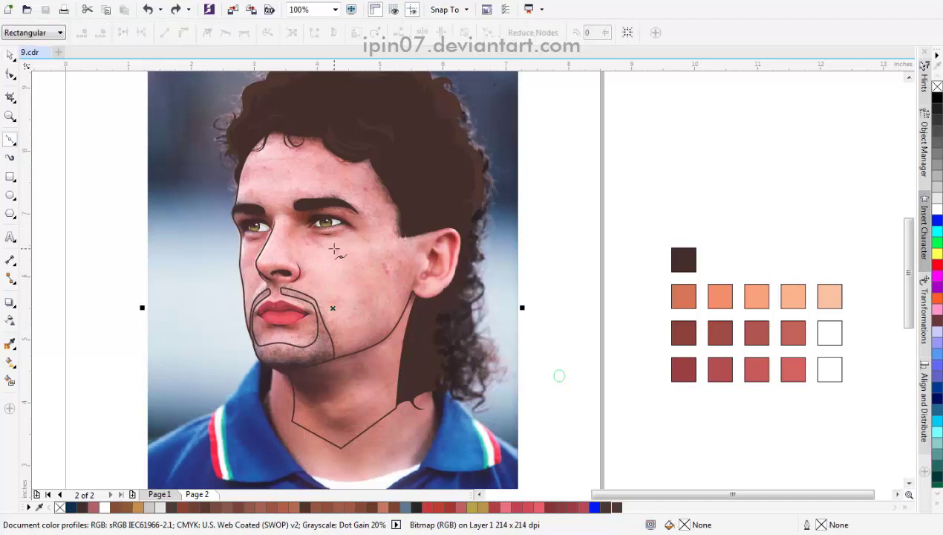
key("space")
left_click(317, 332)
left_click(81, 507)
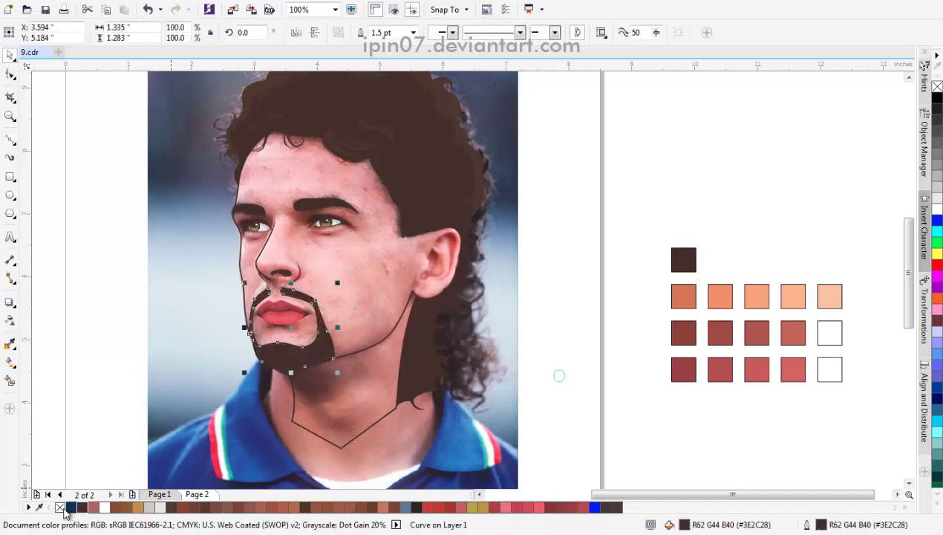
right_click(60, 507)
Step: Apply a uniform transparency of about 94 to the beard shape and deselect it
left_click(11, 319)
left_click_drag(263, 386, 295, 388)
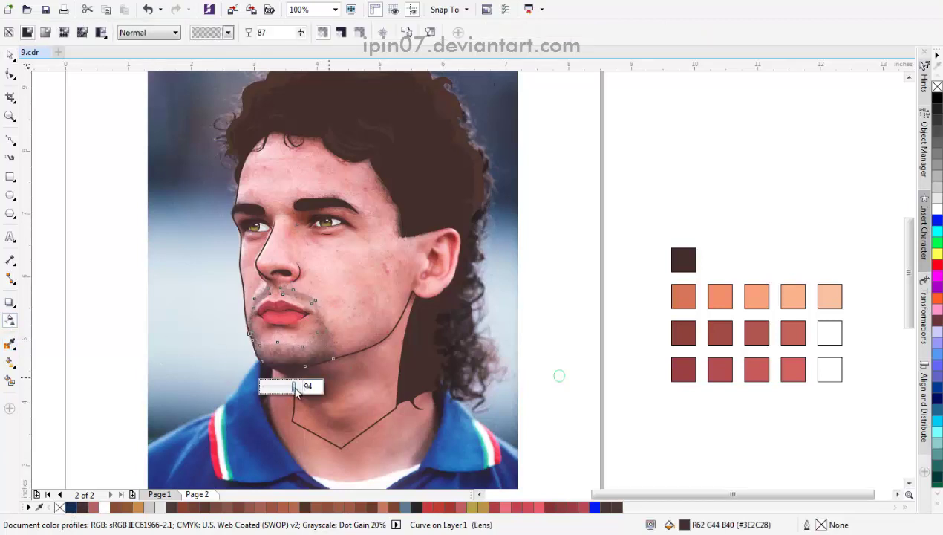
left_click(444, 427)
Step: Shift the reference photo aside to review the faint beard shading on the face, and undo the shift
scroll(444, 428, "down", 2)
left_click_drag(416, 416, 149, 415)
scroll(423, 405, "up", 2)
key("ctrl+z")
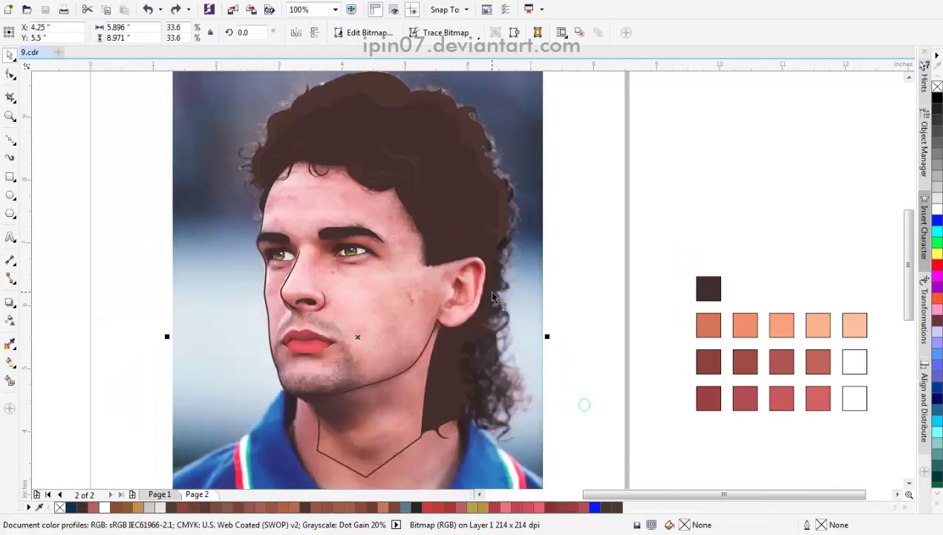
Step: Draw a thin tapered curve where the ear's upper rim meets the cheek, fill it with dark brown #3E2C28 and remove its outline
scroll(492, 297, "up", 3)
left_click(10, 139)
scroll(280, 210, "right", 1)
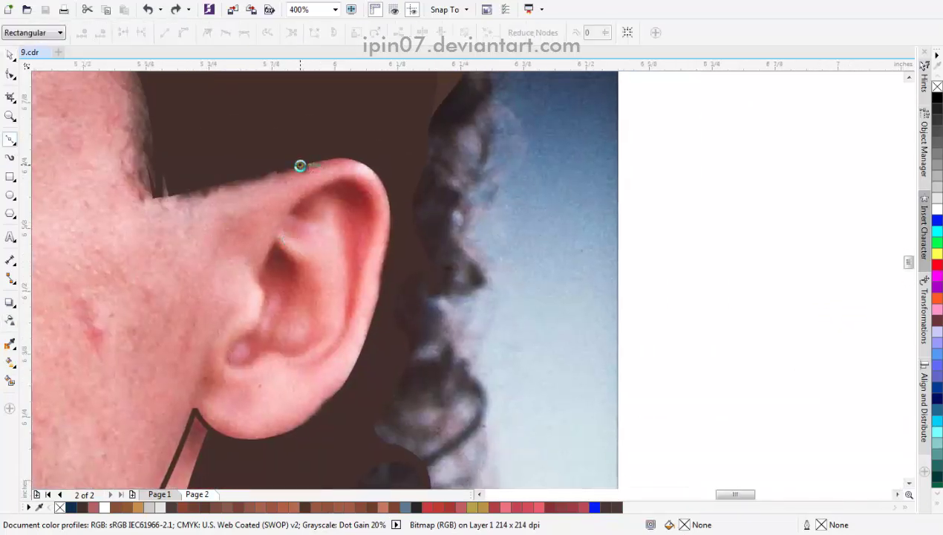
scroll(300, 165, "up", 1)
left_click(330, 158)
left_click_drag(188, 300, 189, 295)
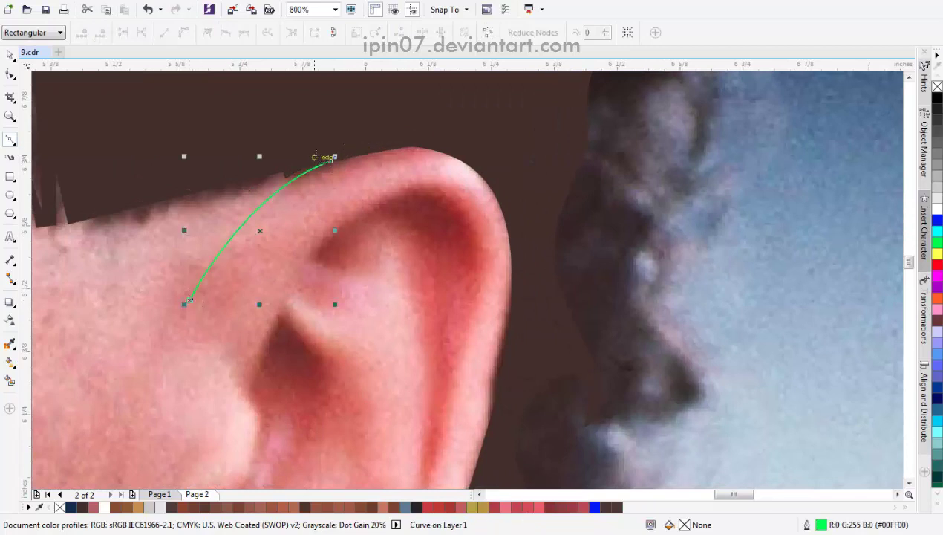
mouse_move(325, 157)
left_mouse_down()
mouse_move(401, 124)
mouse_move(364, 124)
mouse_move(349, 158)
left_mouse_up()
left_click(71, 507)
right_click(59, 507)
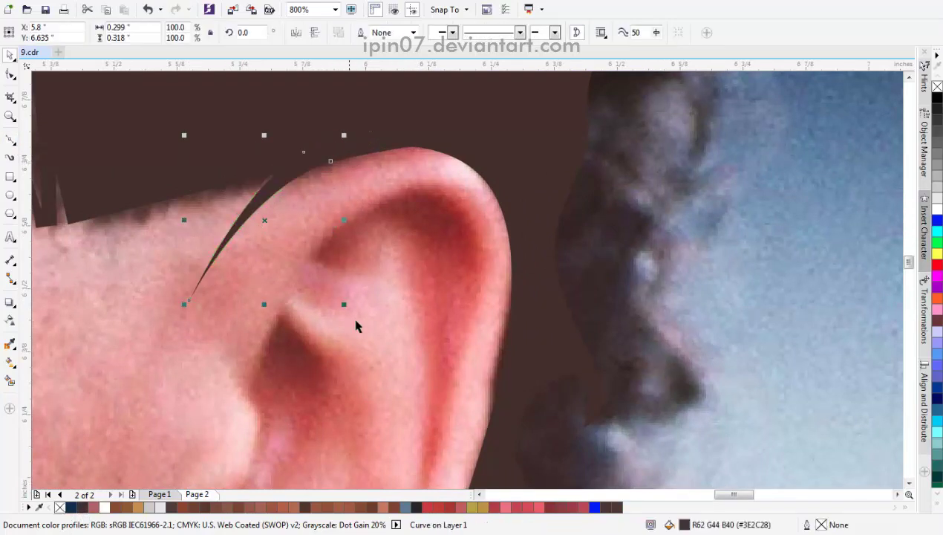
Step: Trace a closed, thin tapered shape along the inner fold of the ear's upper and back rim
scroll(358, 326, "down", 1)
scroll(307, 239, "up", 1)
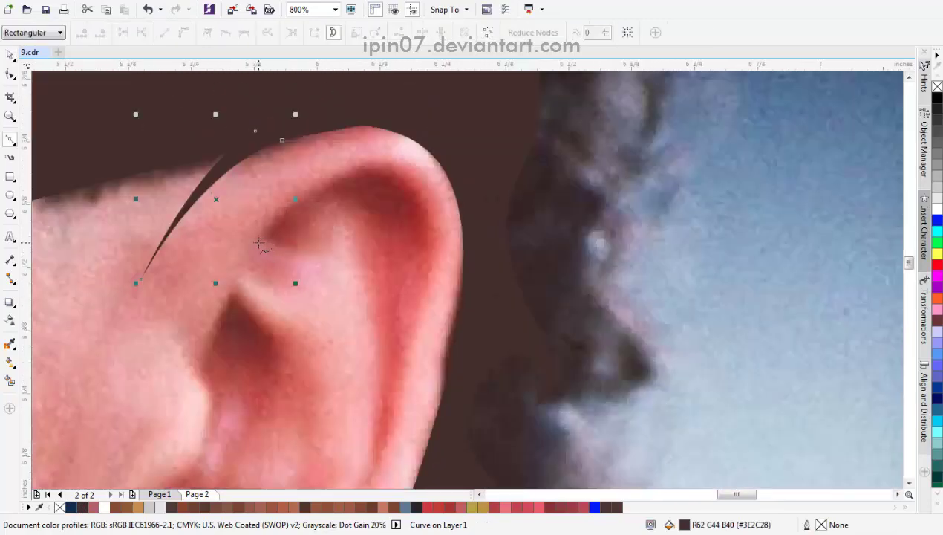
left_click(258, 243)
left_click_drag(414, 184, 445, 215)
scroll(421, 301, "down", 3)
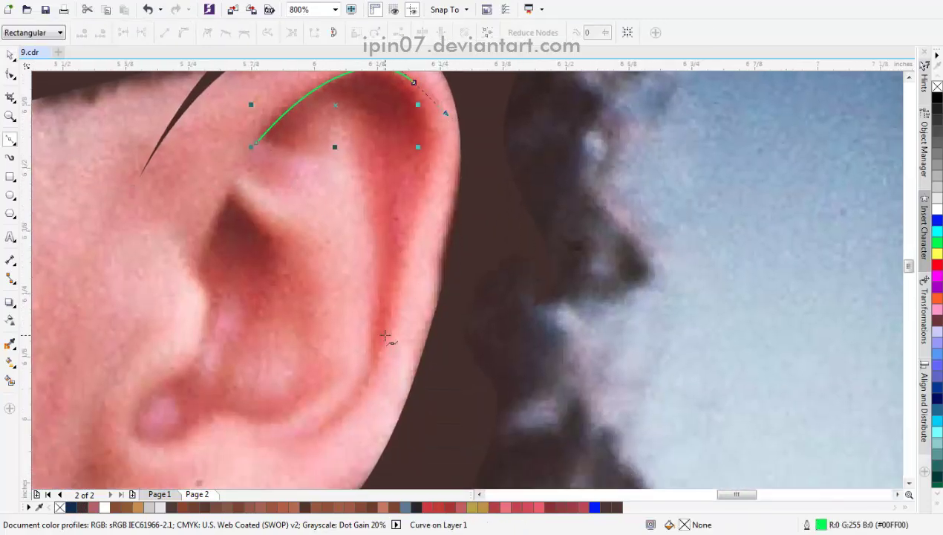
left_click_drag(385, 337, 347, 440)
scroll(410, 210, "up", 3)
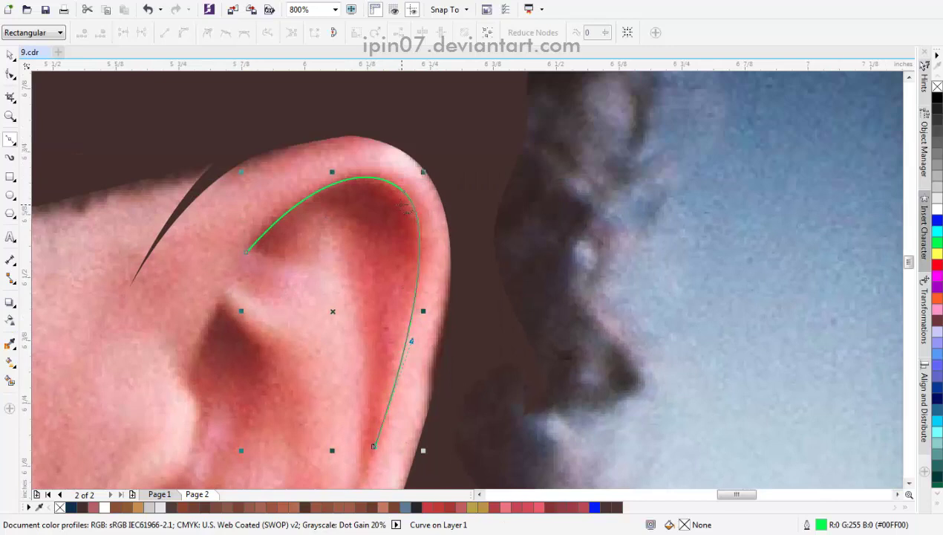
left_click_drag(406, 207, 370, 165)
left_click(247, 251)
Step: Trace a closed shape along the front edge of the ear opening, from its upper point down to the notch above the lobe
scroll(311, 237, "down", 3)
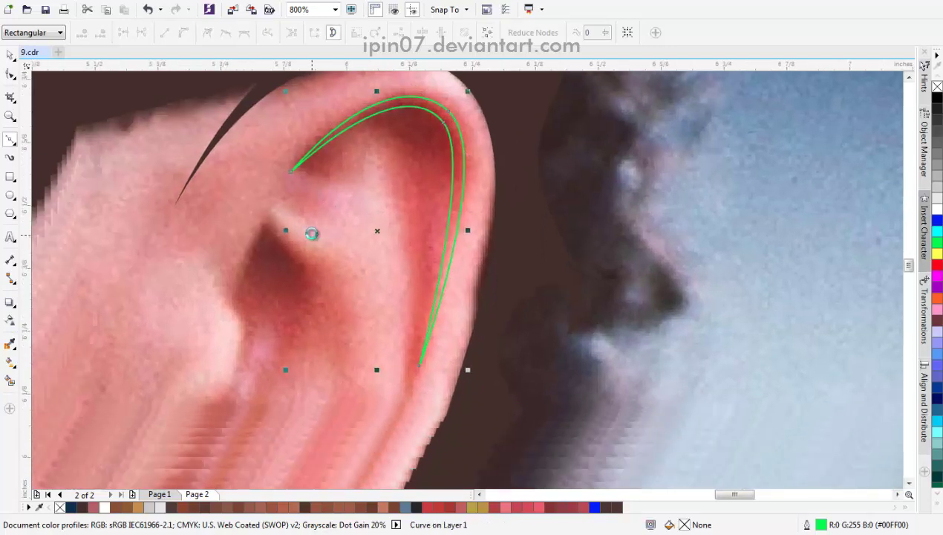
left_click_drag(262, 217, 257, 311)
scroll(249, 276, "down", 2)
scroll(267, 297, "down", 2)
scroll(256, 297, "down", 3)
left_click_drag(221, 271, 225, 292)
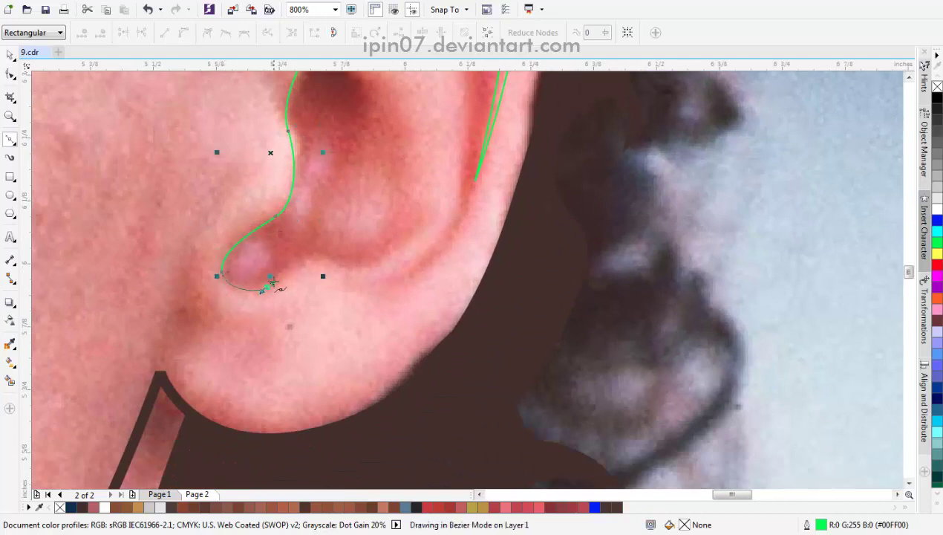
scroll(248, 245, "up", 2)
scroll(278, 223, "up", 2)
left_click_drag(278, 187, 294, 178)
scroll(233, 245, "up", 2)
left_click_drag(225, 261, 216, 223)
scroll(253, 256, "up", 2)
left_click(300, 273)
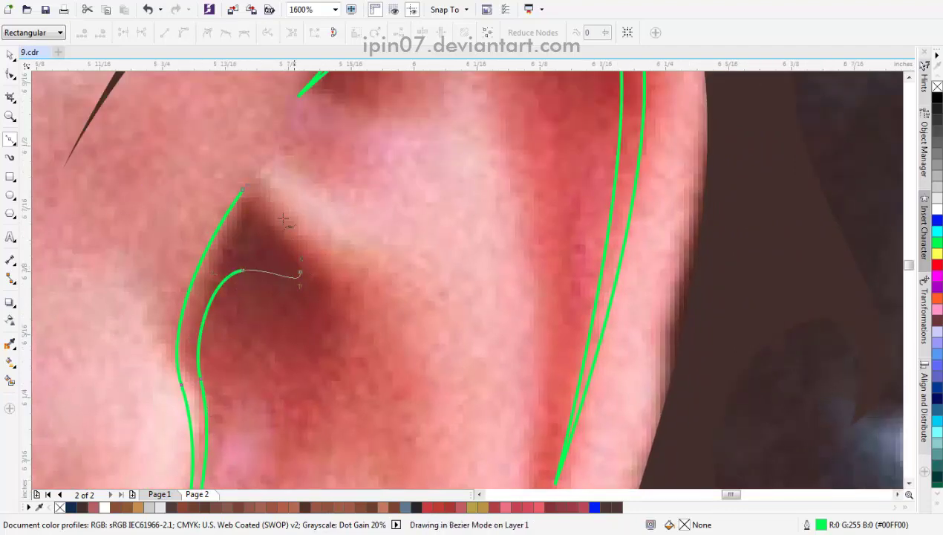
left_click(248, 184)
Step: Select both inner ear shapes and fill them with dark brown without an outline
scroll(335, 219, "down", 4)
key("ctrl+a")
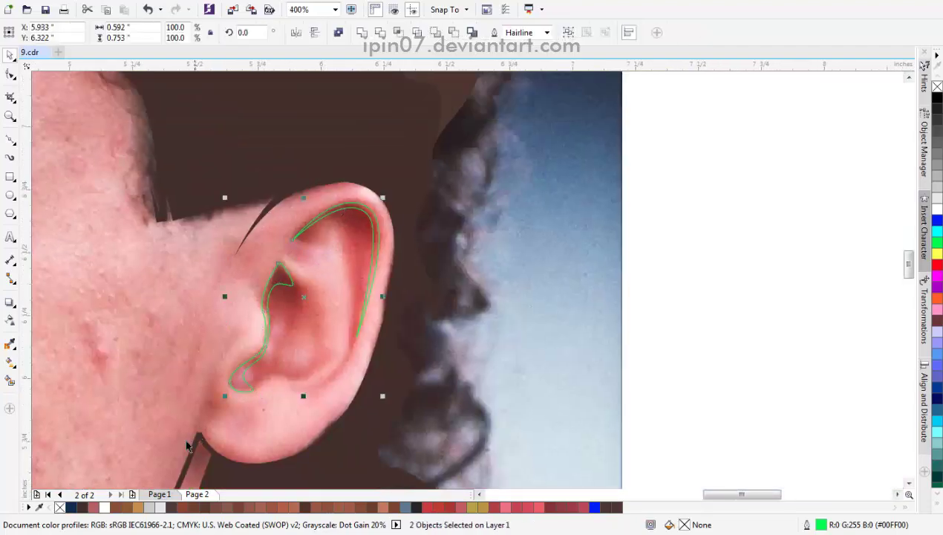
left_click(82, 510)
Step: Shift the reference photo aside to review the dark ear lines on the portrait, and undo the shift
scroll(327, 282, "down", 4)
left_click(317, 343)
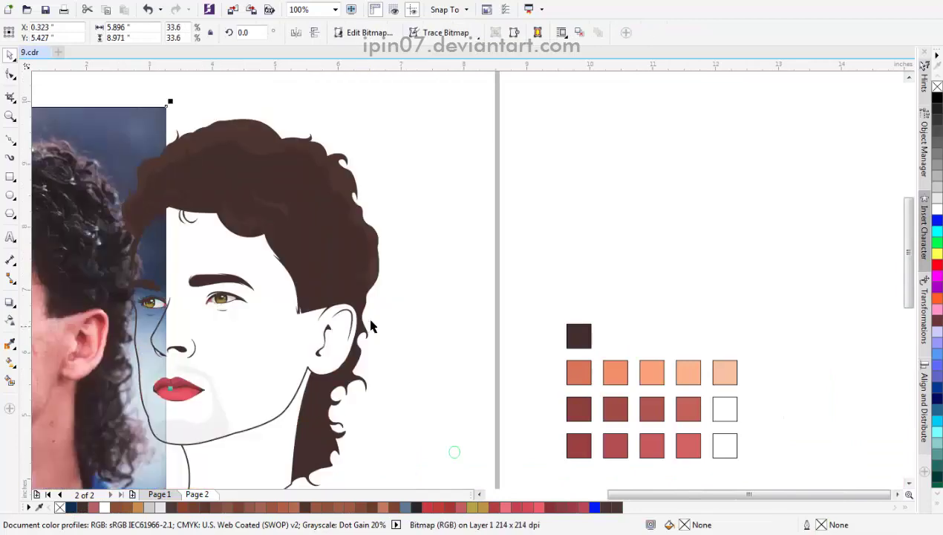
key("space")
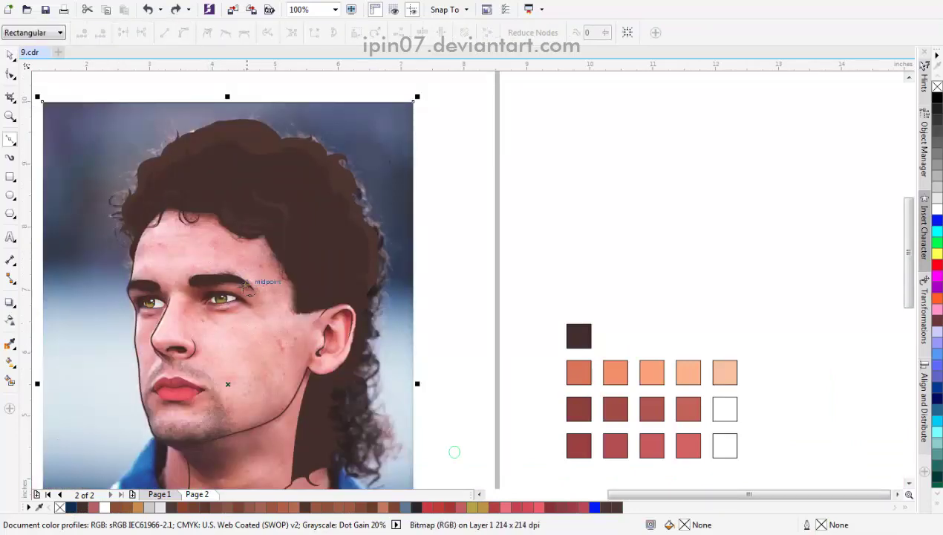
Step: Start the nearer eye's shadow outline from the eyebrow's inner end, down beside the nose, under the eye and back from the lower fold
scroll(212, 295, "up", 6)
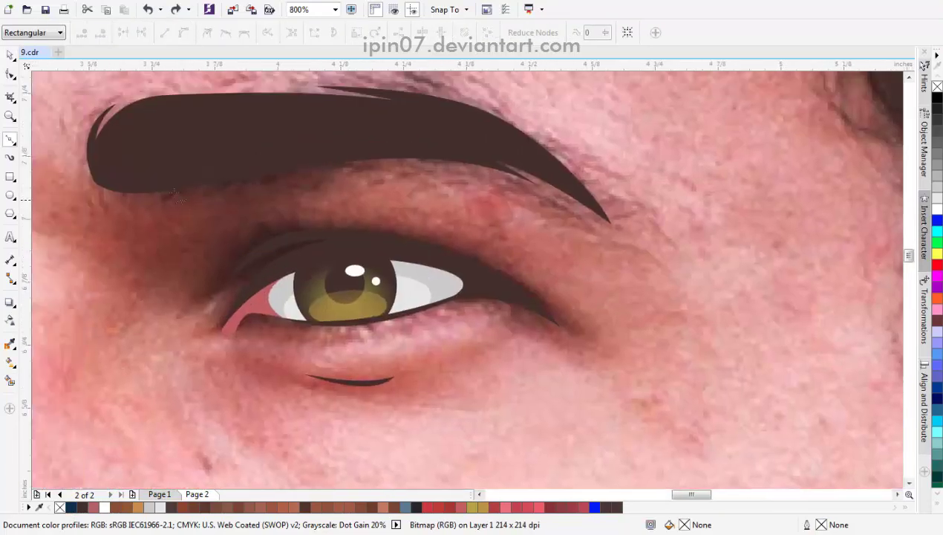
scroll(244, 259, "left", 2)
left_click(171, 180)
left_click_drag(229, 313, 243, 323)
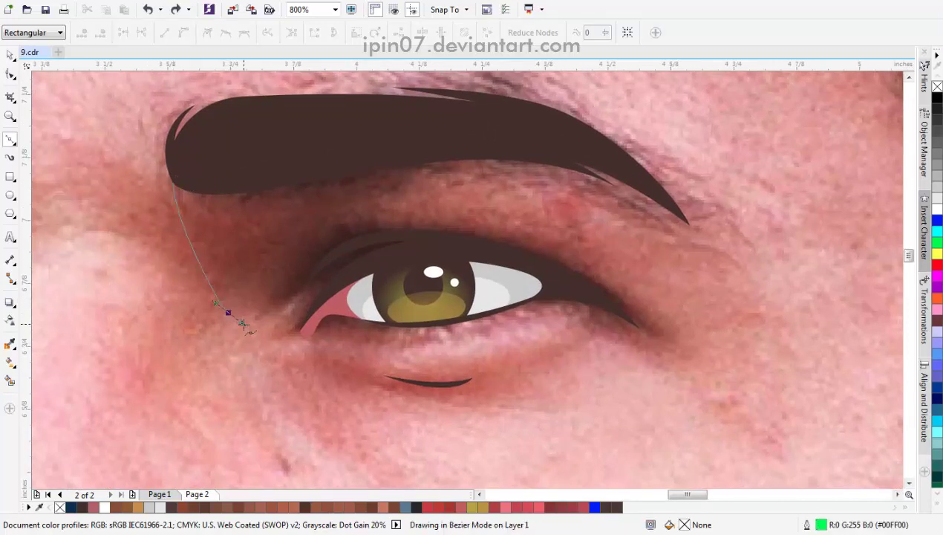
scroll(287, 374, "up", 1)
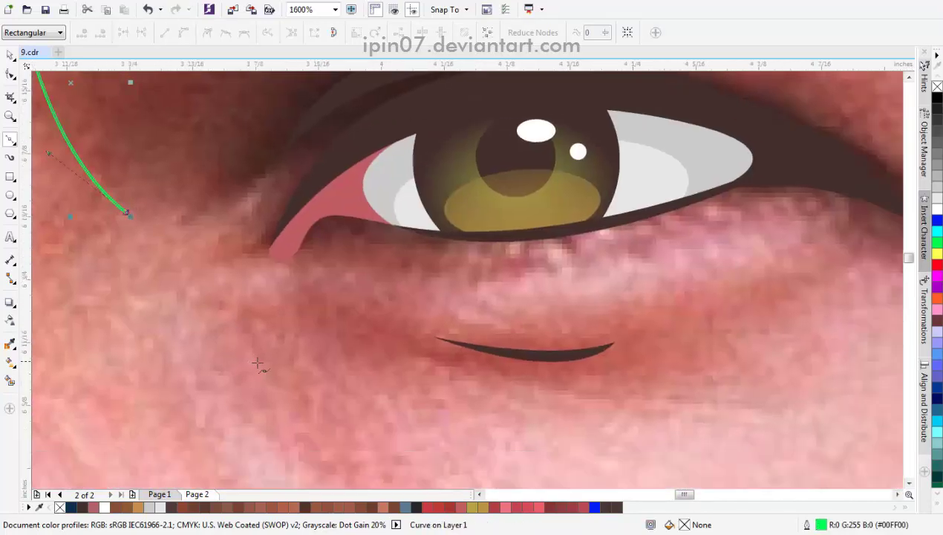
scroll(315, 323, "right", 5)
left_click_drag(296, 324, 483, 293)
scroll(484, 293, "up", 1)
left_click_drag(242, 305, 223, 263)
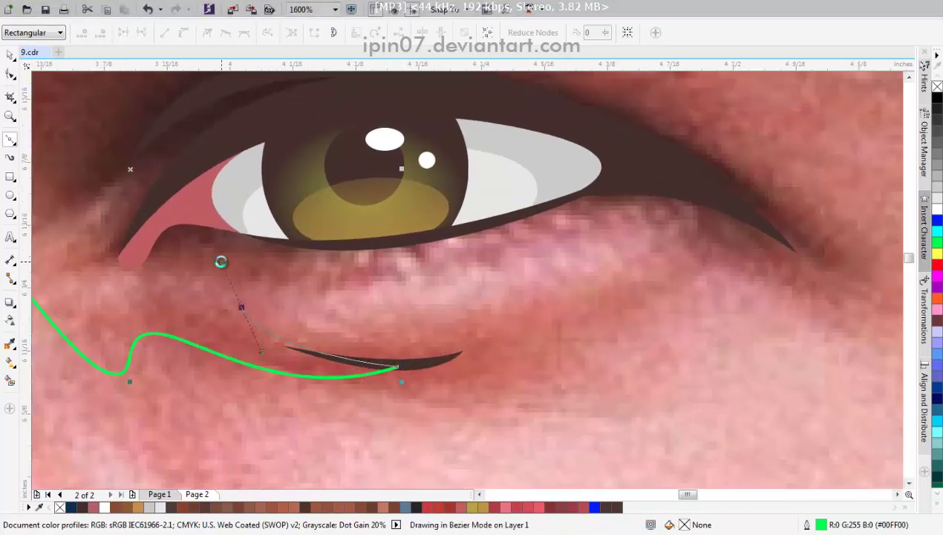
Step: Continue the shadow outline along the nearer eye's lower lid to the outer corner
scroll(332, 286, "right", 3)
scroll(412, 266, "right", 3)
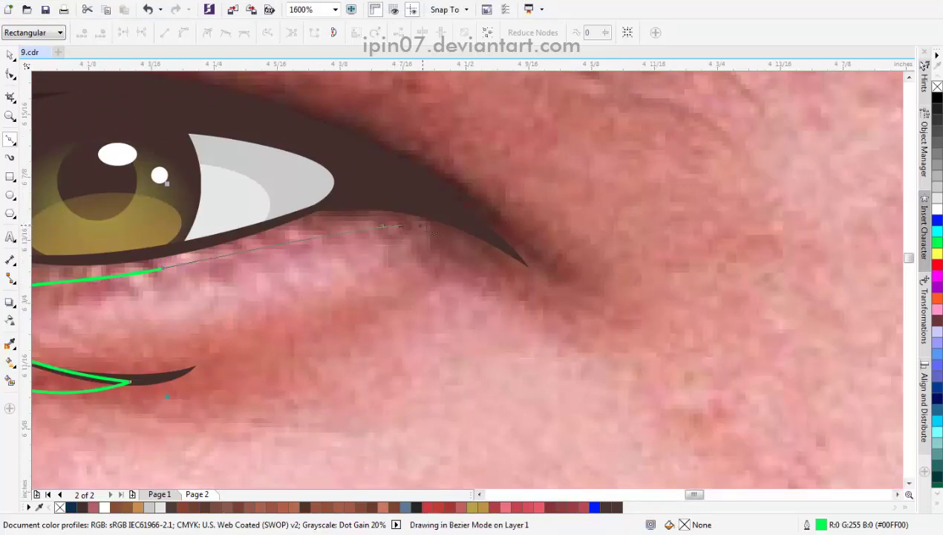
left_click_drag(528, 268, 533, 396)
scroll(533, 397, "down", 2)
left_click_drag(431, 222, 352, 222)
scroll(417, 226, "up", 1)
Step: Trace the shadow outline back over the upper lid and beneath the eyebrow to its tail, and close it through the eyebrow
left_click(362, 202)
scroll(361, 204, "down", 1)
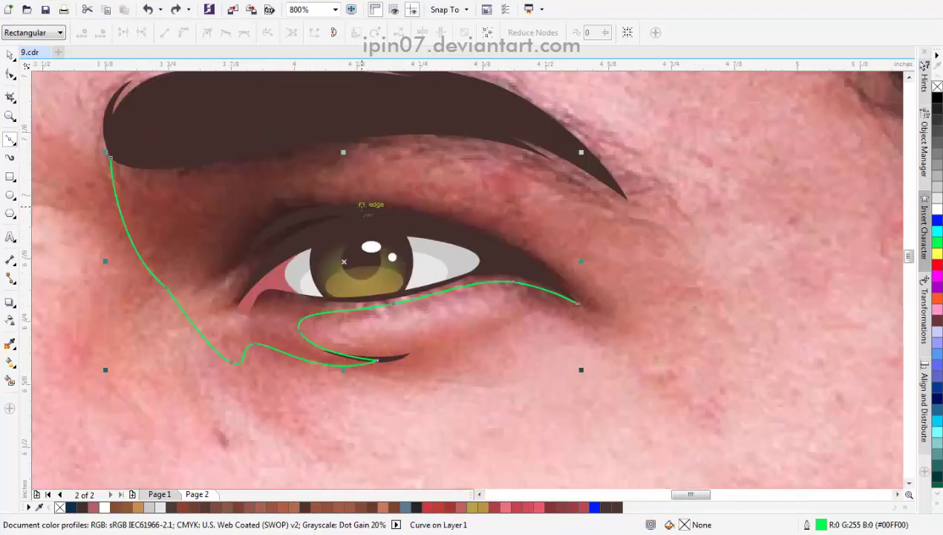
left_click(290, 175)
scroll(330, 194, "right", 3)
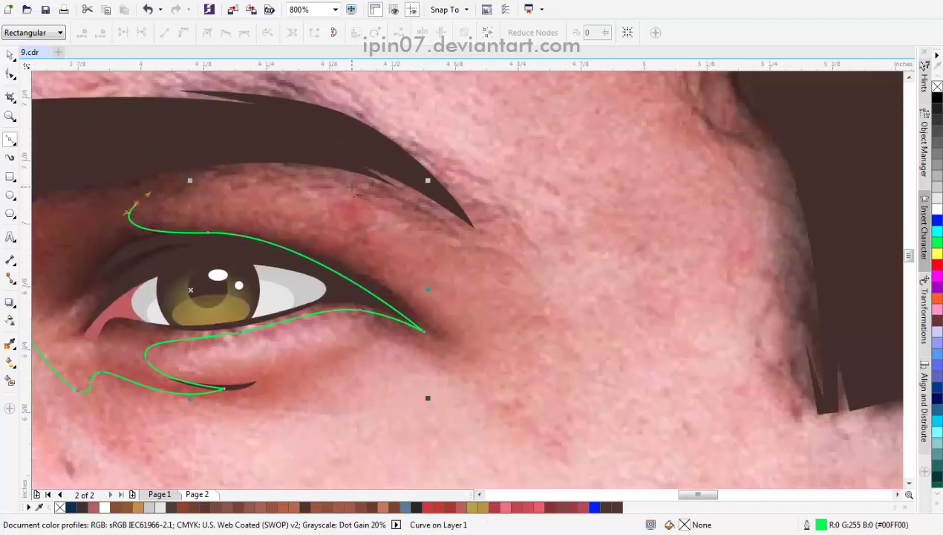
left_click(471, 225)
scroll(432, 207, "left", 3)
scroll(432, 208, "up", 1)
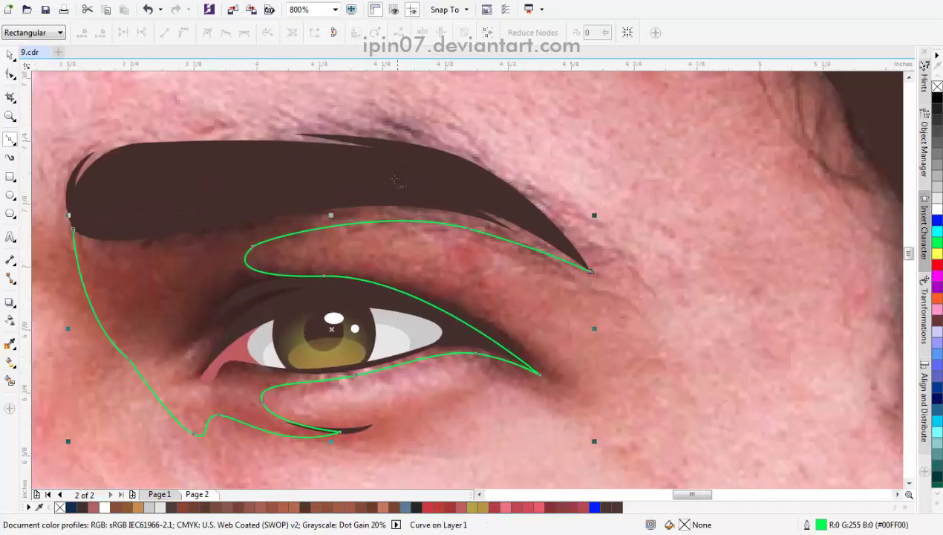
left_click_drag(274, 130, 116, 130)
scroll(116, 130, "left", 3)
left_click(195, 227)
scroll(204, 201, "down", 1)
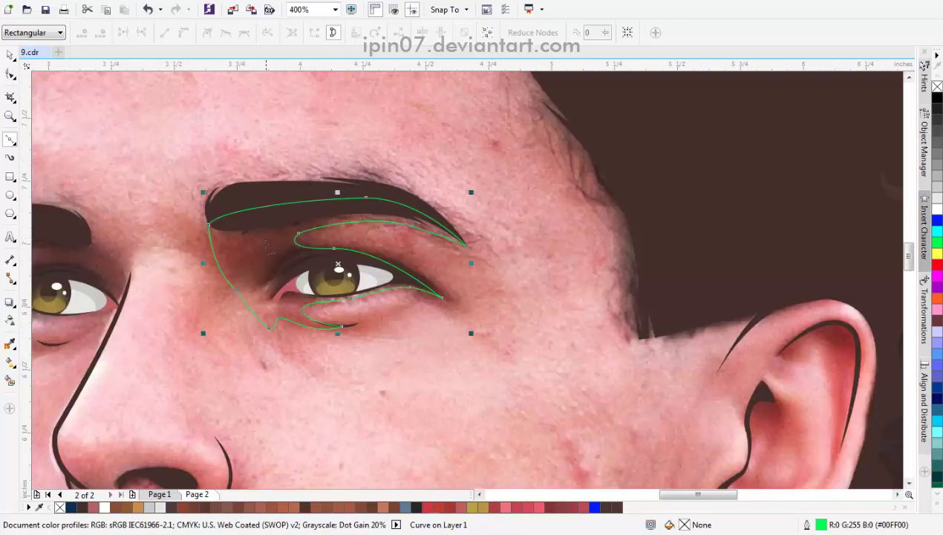
Step: Move the closed shadow shape behind the nearer eye in the stacking order
key("space")
right_click(264, 196)
left_click(462, 481)
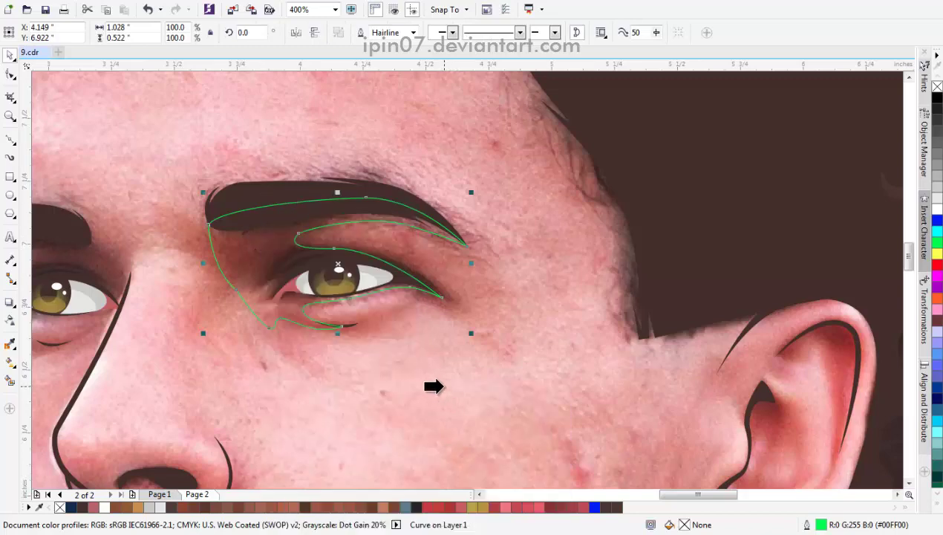
left_click(350, 299)
Step: Reshape the nearer eye's shadow outline along the upper lid and beside the nose bridge by adjusting its curve handles
scroll(325, 244, "up", 2)
key("F10")
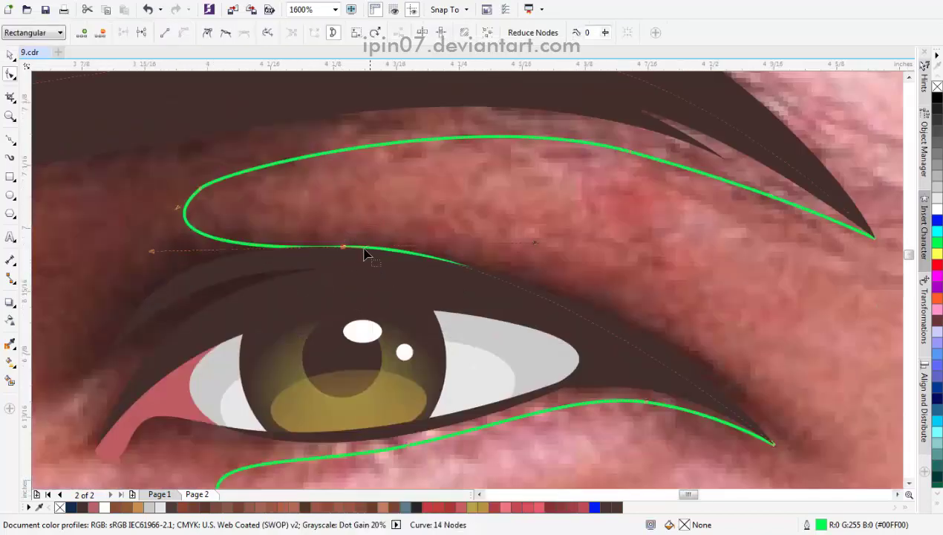
left_click_drag(541, 248, 580, 255)
scroll(341, 254, "down", 2)
key("space")
scroll(262, 268, "up", 1)
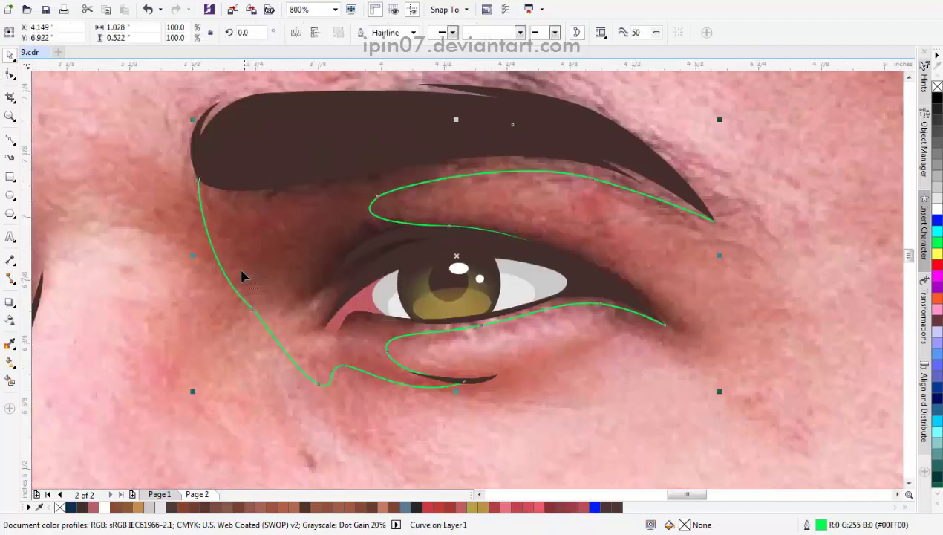
key("F10")
left_click_drag(199, 215, 188, 310)
Step: Start the far eye's shadow outline from the eyebrow's inner end, down the nose line and across to the fold under the eye
left_click_drag(114, 240, 354, 234)
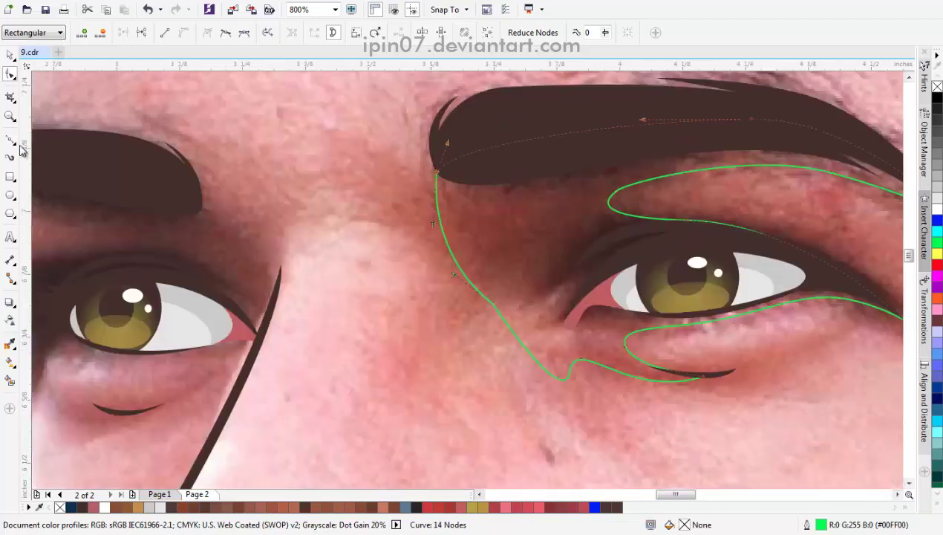
scroll(285, 280, "up", 1)
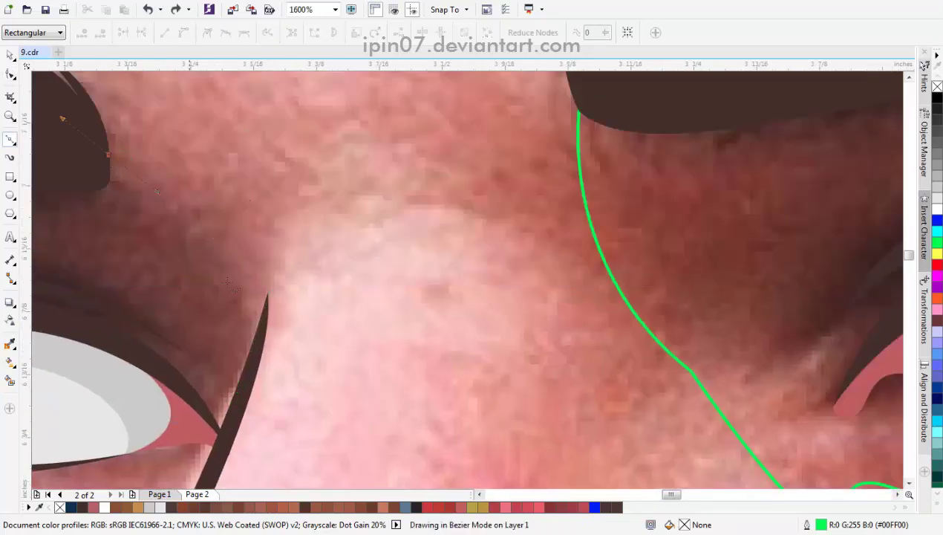
left_click_drag(229, 284, 295, 257)
scroll(301, 164, "down", 1)
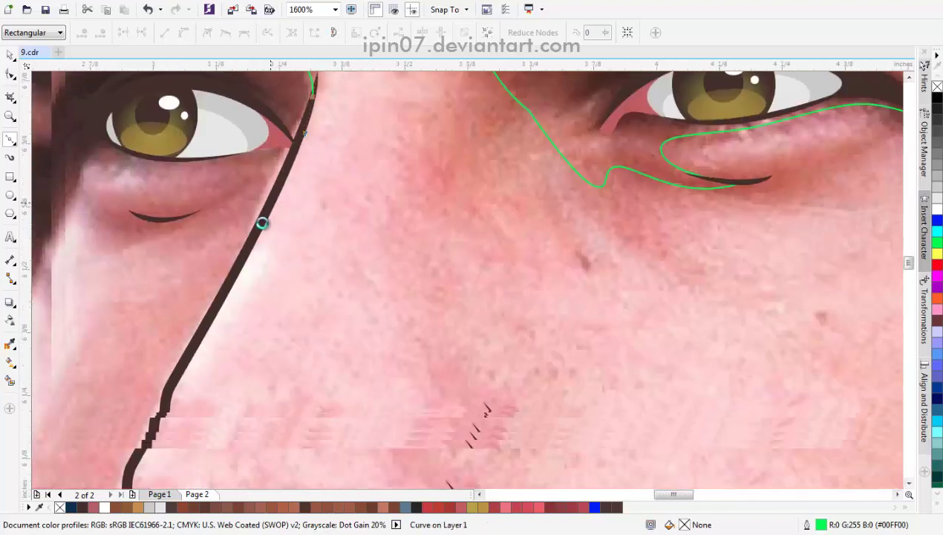
scroll(262, 223, "up", 1)
left_click(249, 260)
mouse_move(280, 197)
left_mouse_down()
mouse_move(198, 230)
mouse_move(334, 245)
left_mouse_up()
left_click_drag(252, 249, 180, 238)
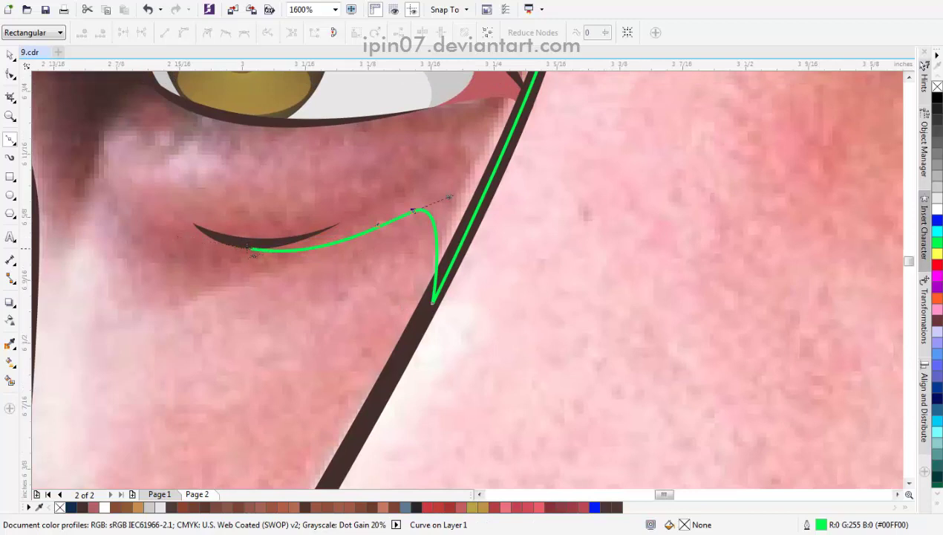
Step: Continue the far eye's shadow outline from the fold back beneath the lower lid, undoing the last misplaced segment
mouse_move(245, 244)
left_mouse_down()
mouse_move(317, 255)
mouse_move(300, 224)
left_mouse_up()
scroll(317, 255, "up", 1)
scroll(375, 185, "left", 2)
scroll(374, 186, "up", 1)
scroll(300, 227, "left", 2)
scroll(304, 223, "up", 2)
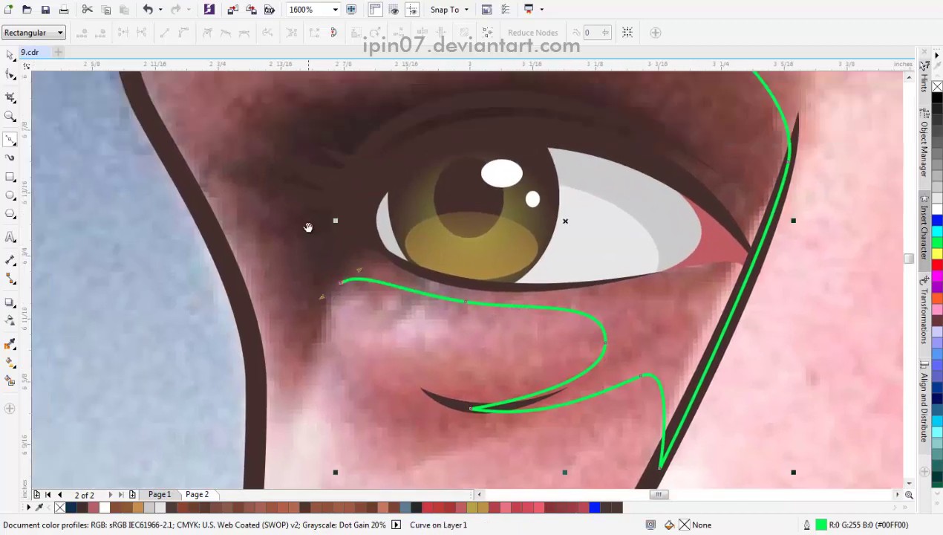
key("ctrl+z")
scroll(335, 275, "down", 3)
scroll(341, 286, "left", 1)
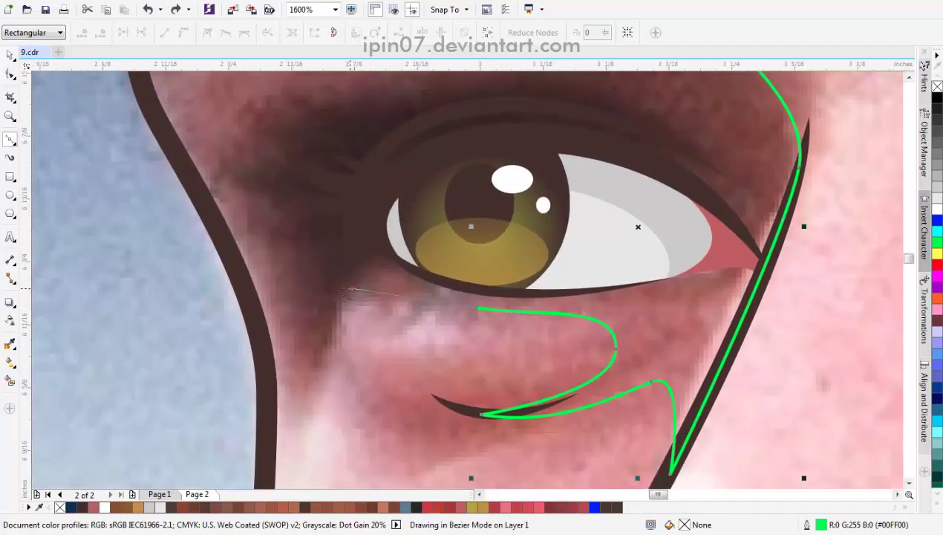
Step: Trace the far eye's shadow outline around the outer corner and over the upper lid
scroll(332, 339, "up", 1)
left_click_drag(311, 199, 375, 134)
scroll(375, 133, "up", 2)
scroll(375, 134, "right", 2)
left_click(422, 220)
scroll(394, 193, "left", 3)
scroll(394, 193, "up", 1)
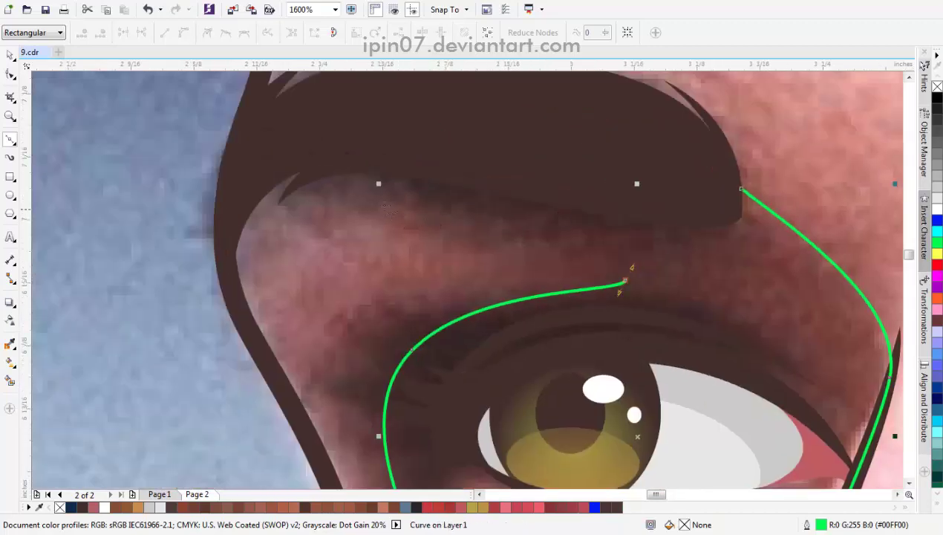
Step: Close the far eye's shadow outline along the brow and through the eyebrow, and combine both eyes' shadow shapes into one curve
left_click(237, 217)
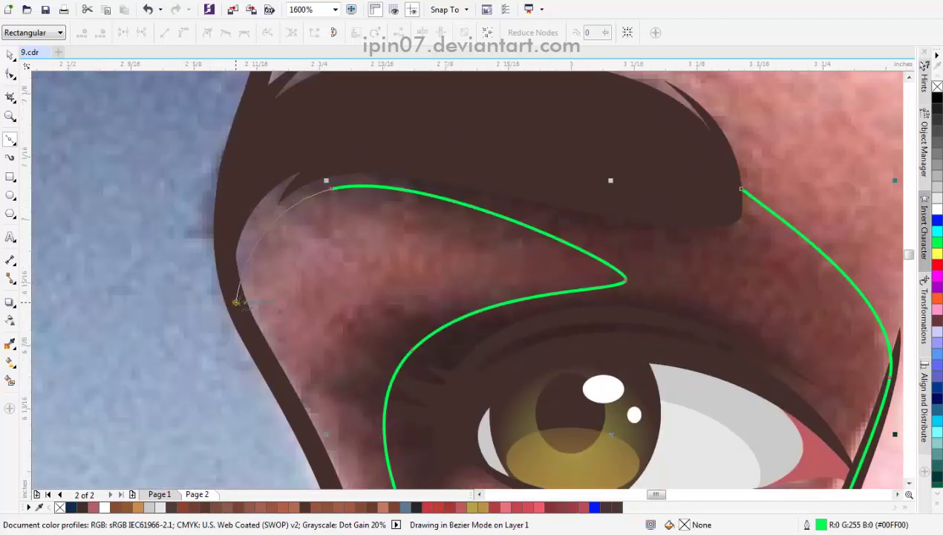
scroll(270, 207, "down", 2)
scroll(270, 207, "down", 2)
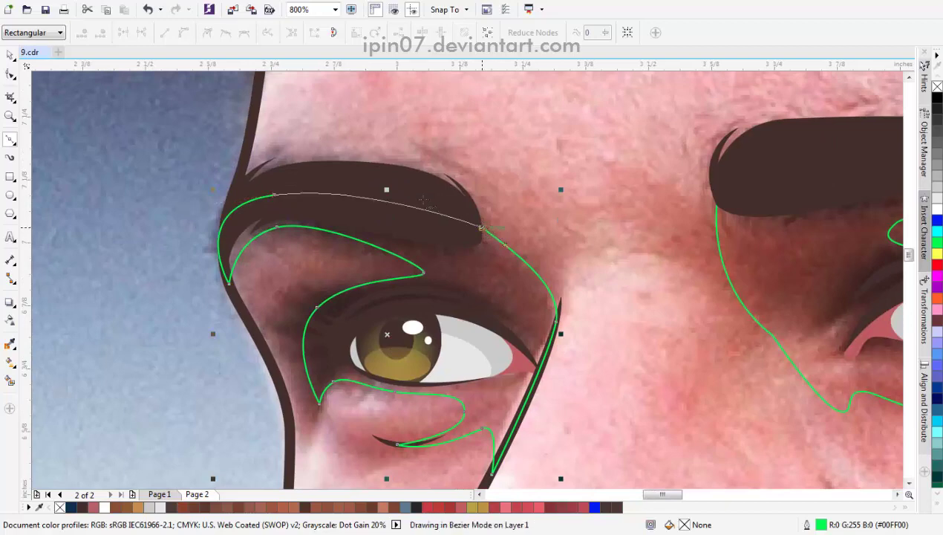
scroll(519, 258, "right", 3)
scroll(337, 199, "down", 4)
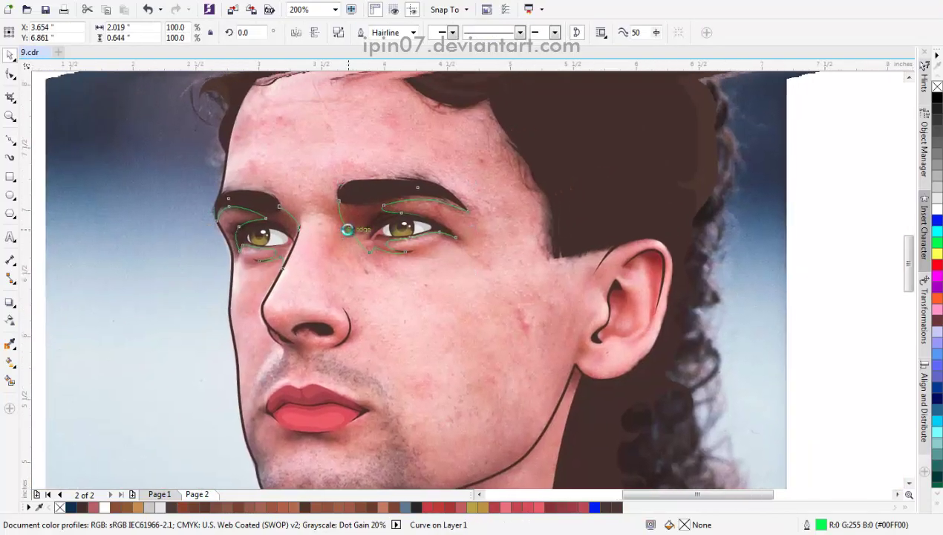
Step: Start a tight outline around the near eye from the top of the upper lid down around the inner corner
key("F10")
scroll(364, 233, "up", 6)
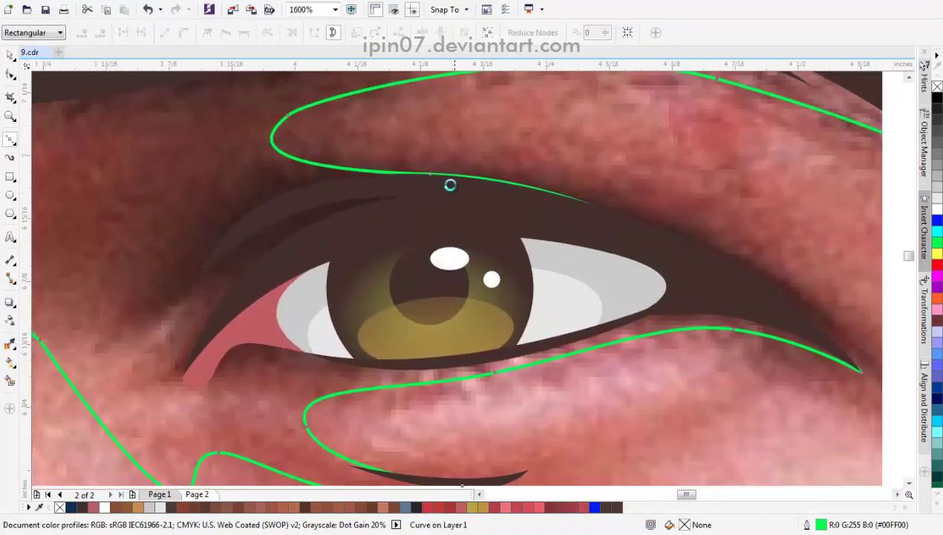
scroll(444, 178, "down", 1)
scroll(443, 178, "left", 2)
left_click(247, 237)
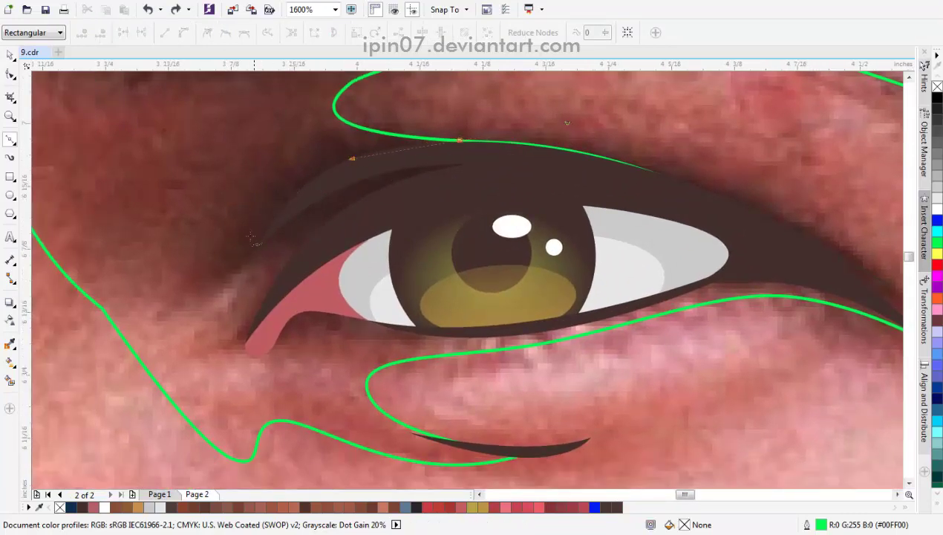
left_click_drag(286, 195, 245, 316)
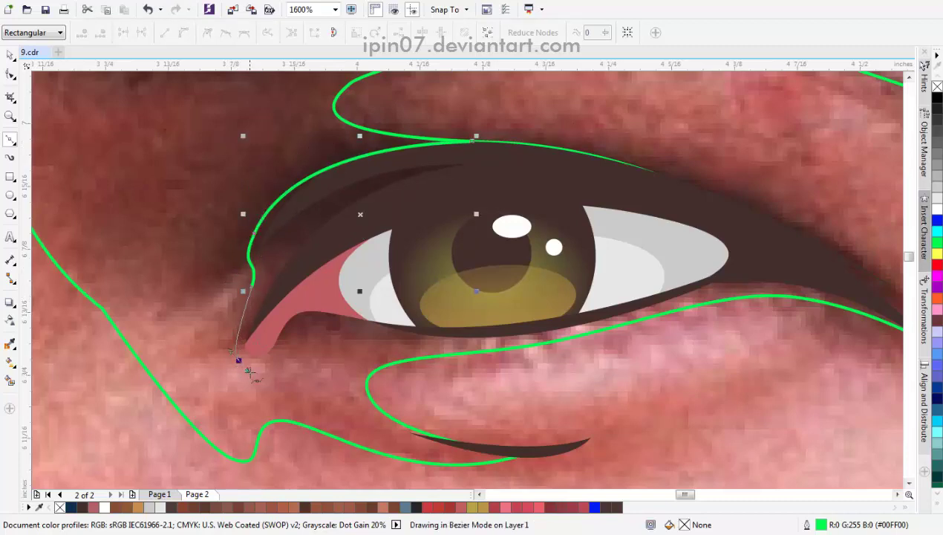
left_click_drag(250, 374, 251, 372)
Step: Continue the near eye's tight outline beneath the lower lid to the outer corner
scroll(260, 348, "up", 1)
scroll(353, 305, "right", 5)
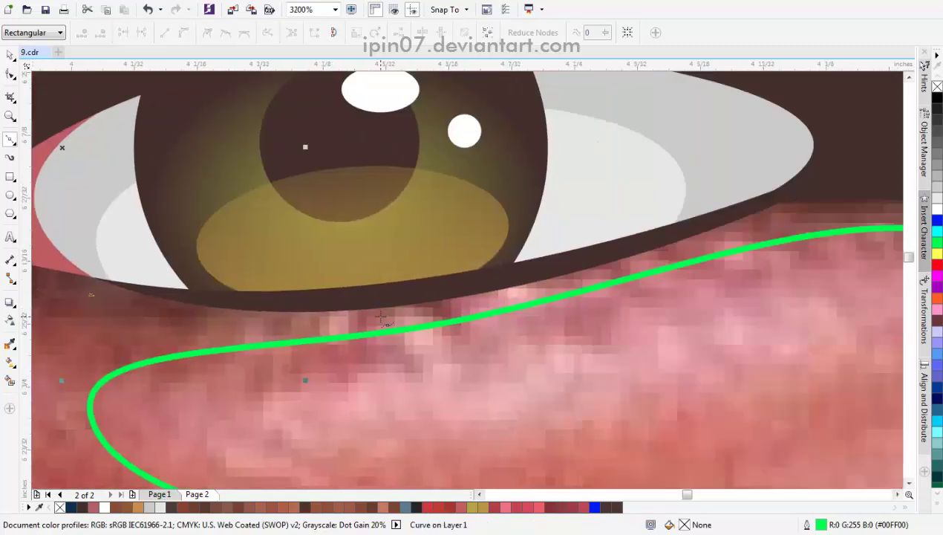
left_click_drag(381, 317, 348, 290)
scroll(347, 290, "right", 5)
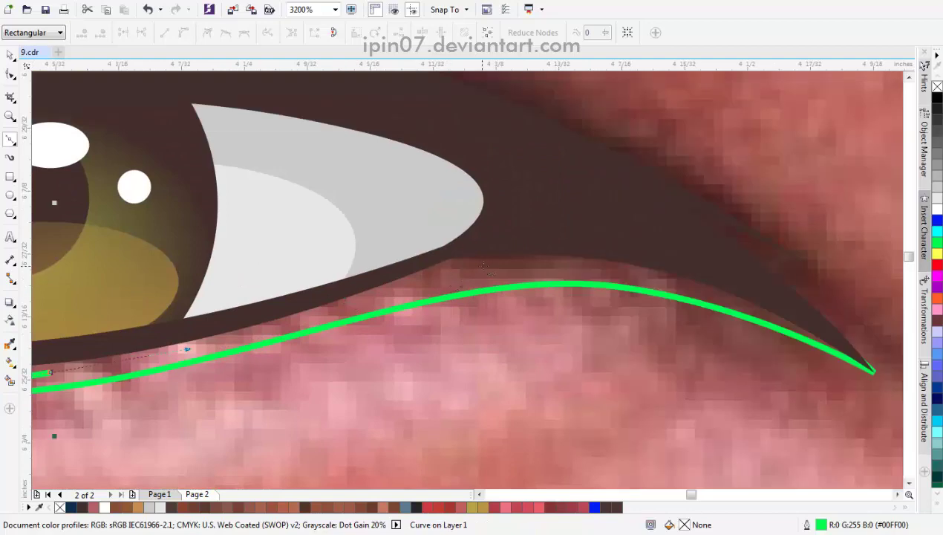
scroll(511, 262, "right", 5)
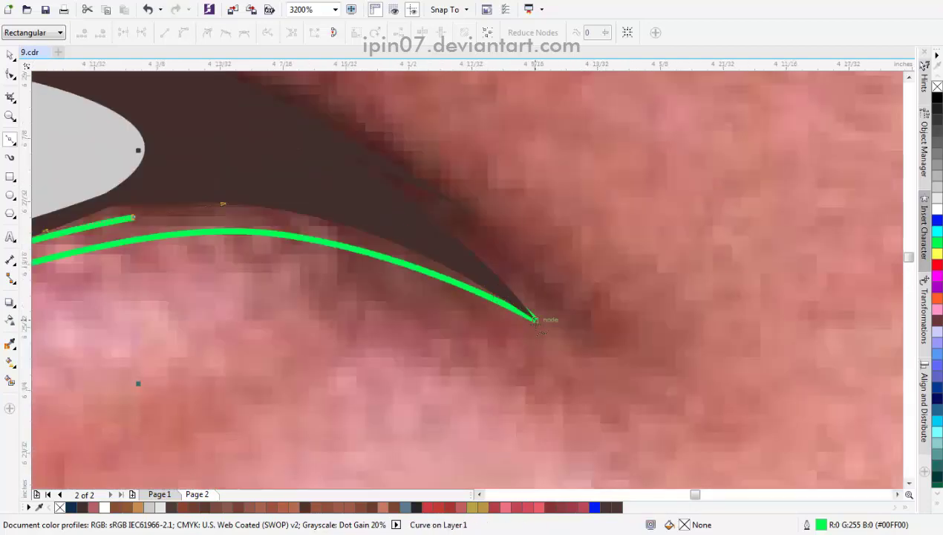
left_click_drag(535, 319, 622, 399)
Step: Close the near eye's tight outline from the outer corner back over the upper lid
scroll(263, 154, "down", 1)
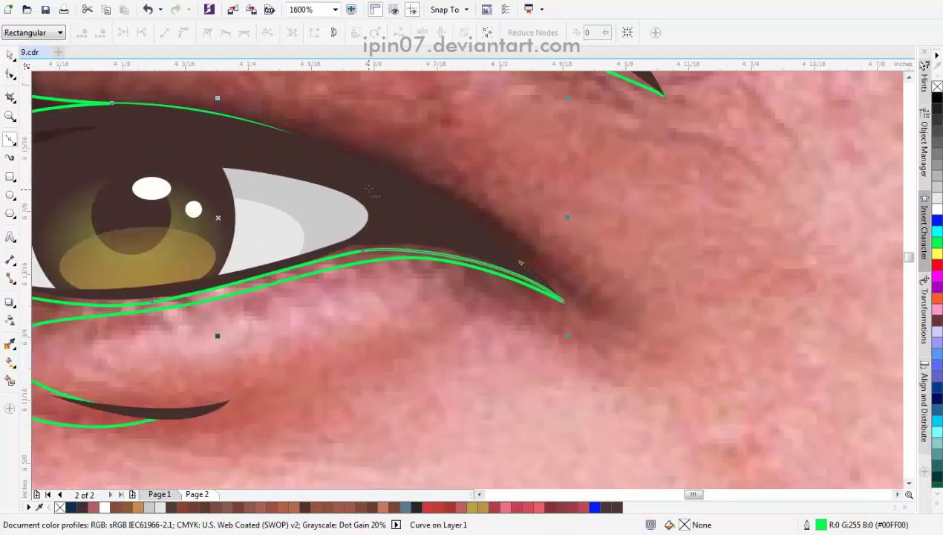
left_click_drag(427, 184, 295, 145)
scroll(519, 215, "down", 1)
key("space")
scroll(473, 151, "up", 1)
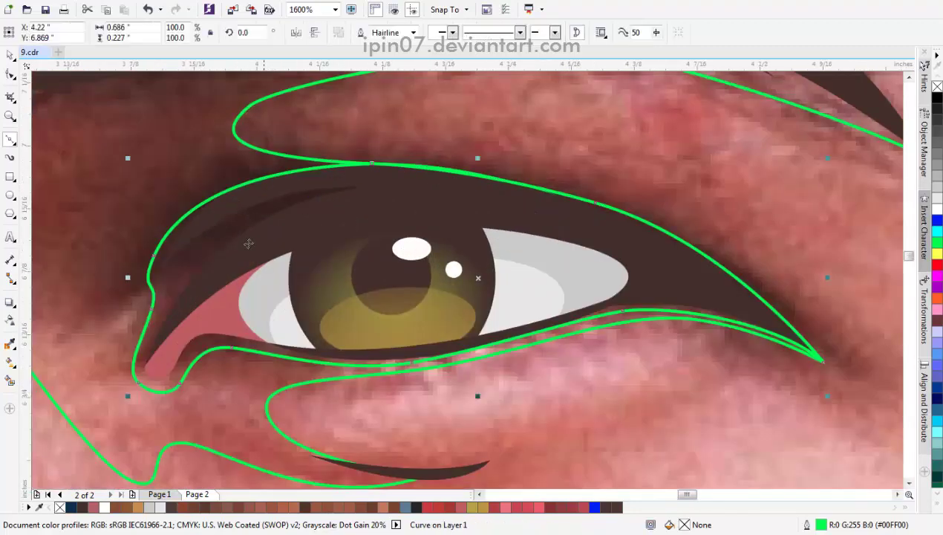
right_click(236, 196)
mouse_move(343, 388)
left_click(452, 482)
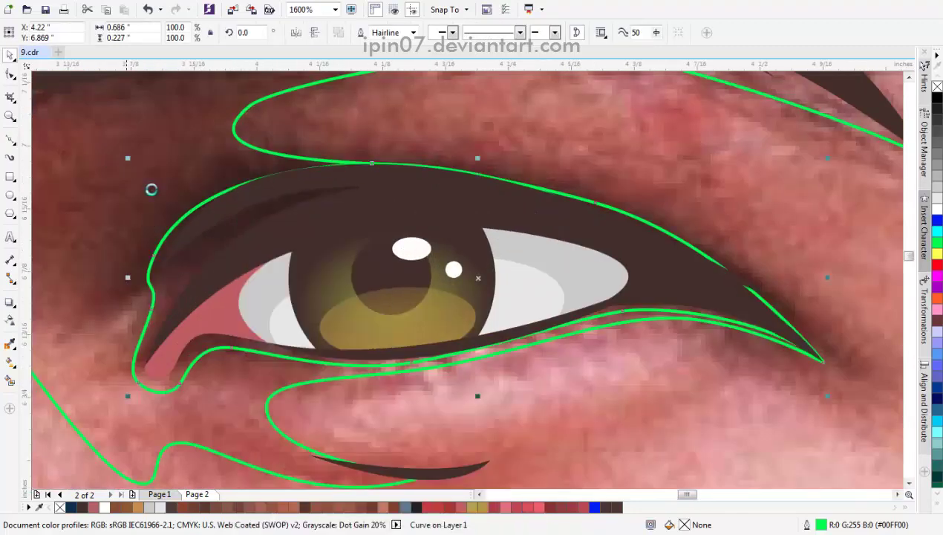
Step: Start a tight outline around the far eye from the upper lid down across the nose line and around the inner corner
scroll(240, 207, "down", 3)
key("F10")
scroll(236, 206, "up", 3)
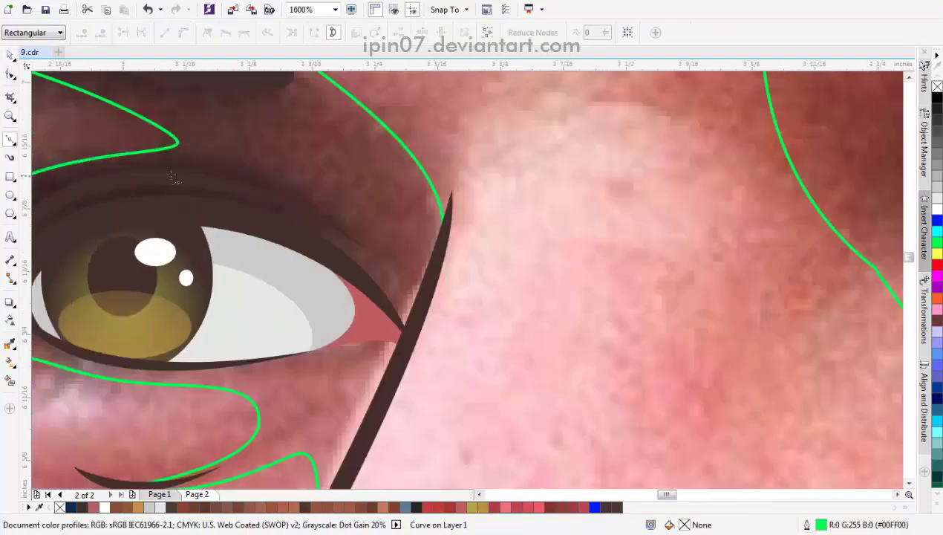
left_click_drag(148, 166, 196, 162)
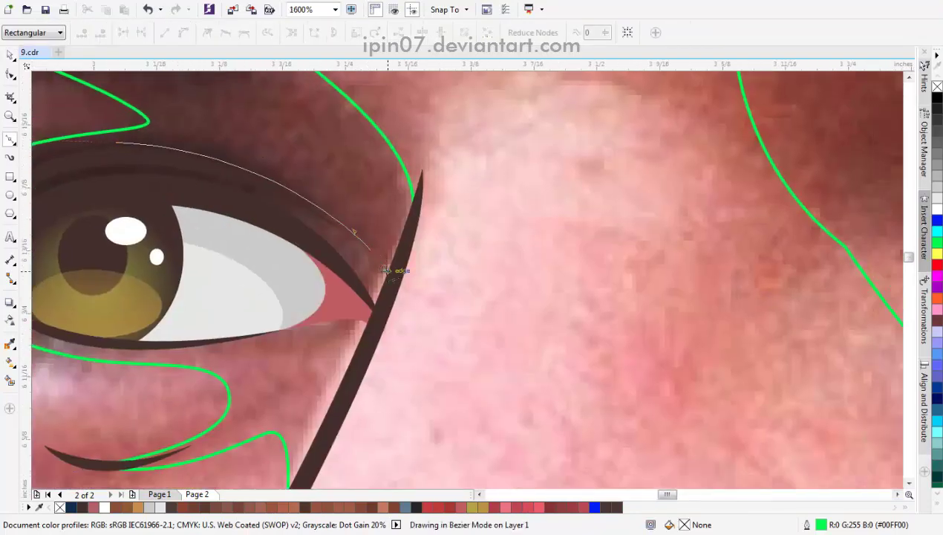
left_click(375, 254)
scroll(380, 333, "up", 2)
left_click(411, 295)
left_click(375, 340)
left_click_drag(327, 297, 394, 280)
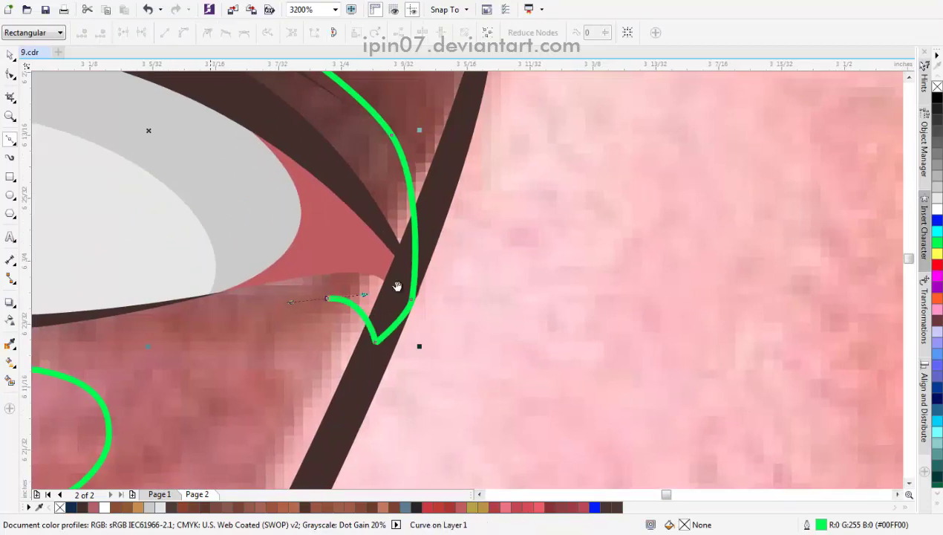
Step: Continue the far eye's tight outline beneath the lower lid and close it around the outer corner at the upper lid
scroll(378, 307, "left", 3)
left_click_drag(257, 308, 164, 261)
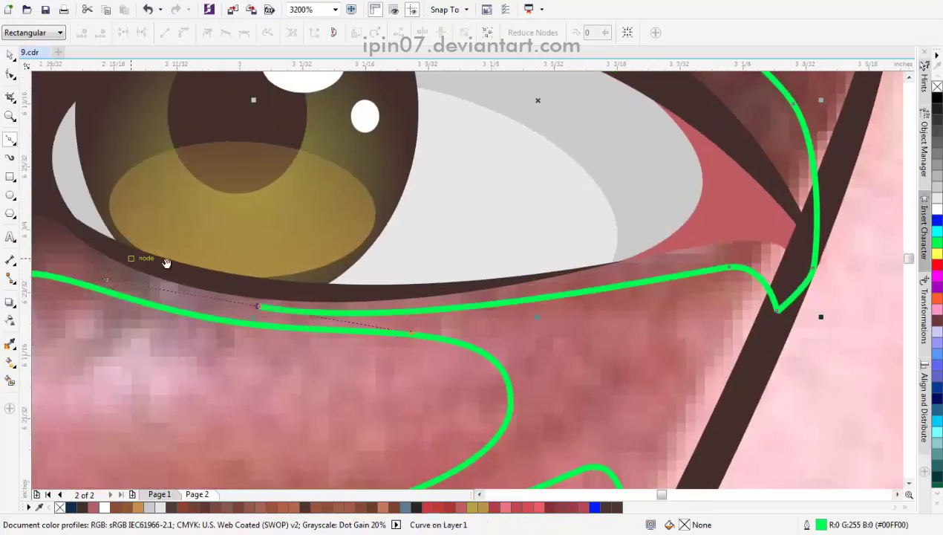
scroll(346, 306, "left", 4)
scroll(270, 326, "down", 1)
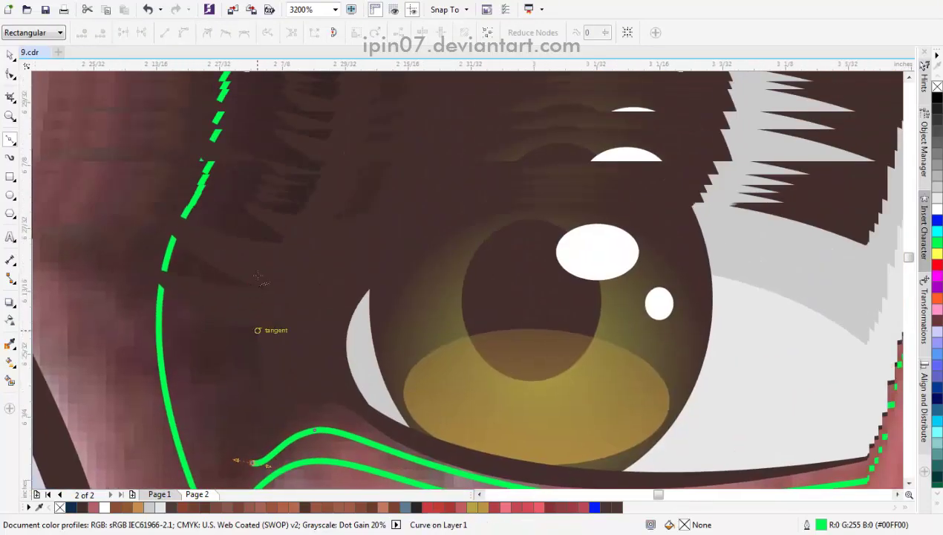
left_click_drag(418, 176, 564, 180)
key("space")
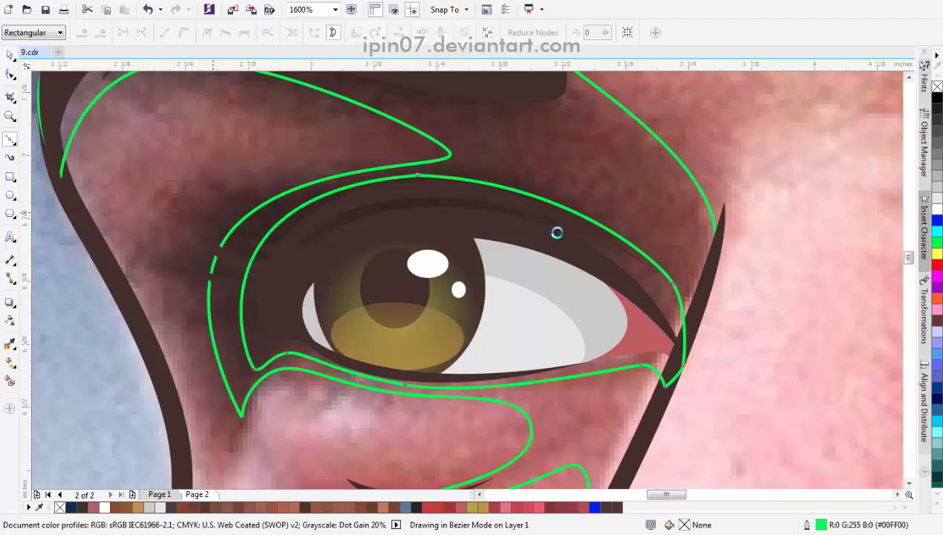
Step: Select the tight outlines of both eyes together
scroll(557, 232, "down", 1)
scroll(585, 239, "right", 4)
left_click(222, 268, "shift")
scroll(335, 204, "down", 2)
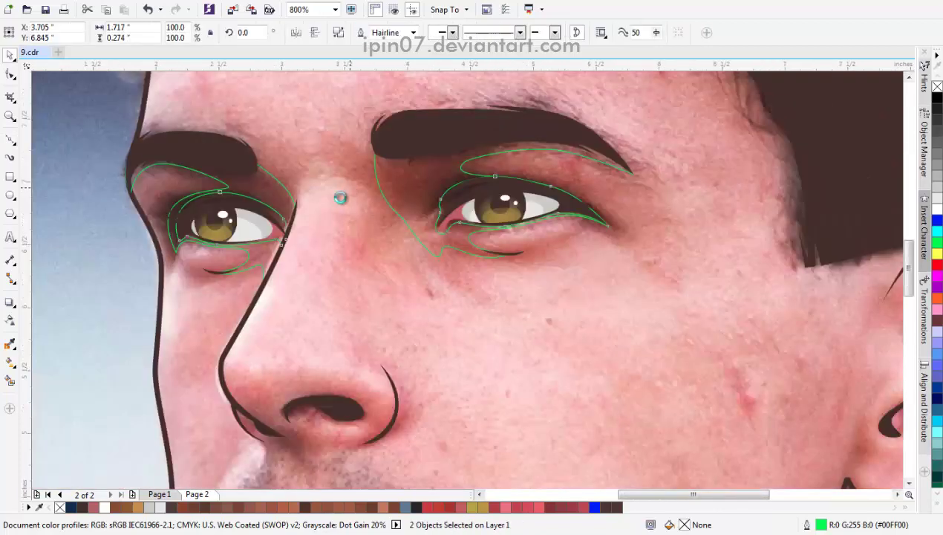
Step: Start a wider shadow outline for the near eye from the eyebrow's inner end, down beside the nose and around the dip below the inner corner
key("F10")
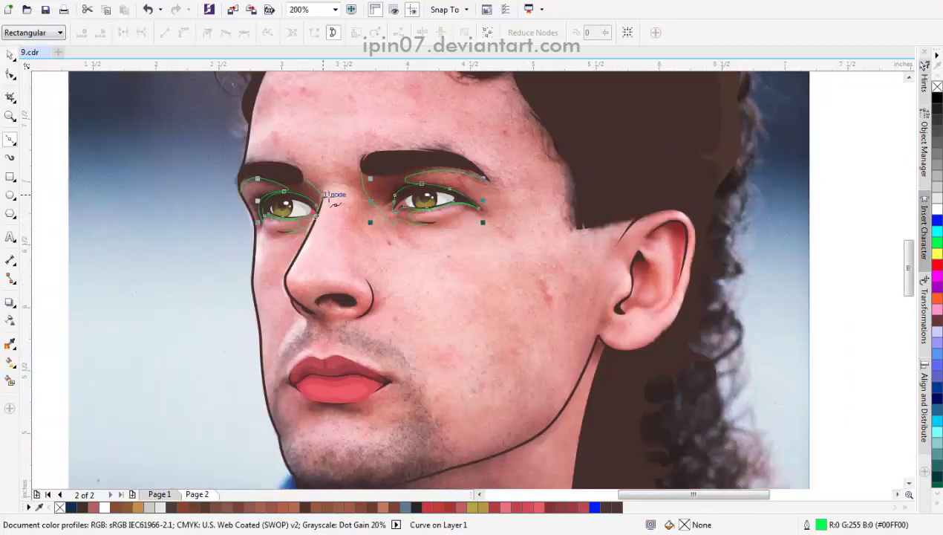
scroll(329, 199, "up", 1)
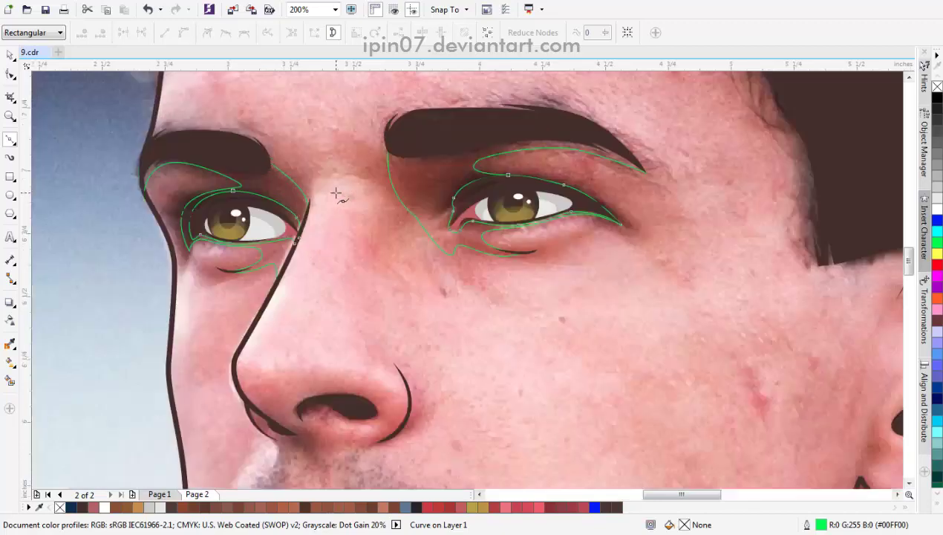
scroll(382, 155, "up", 1)
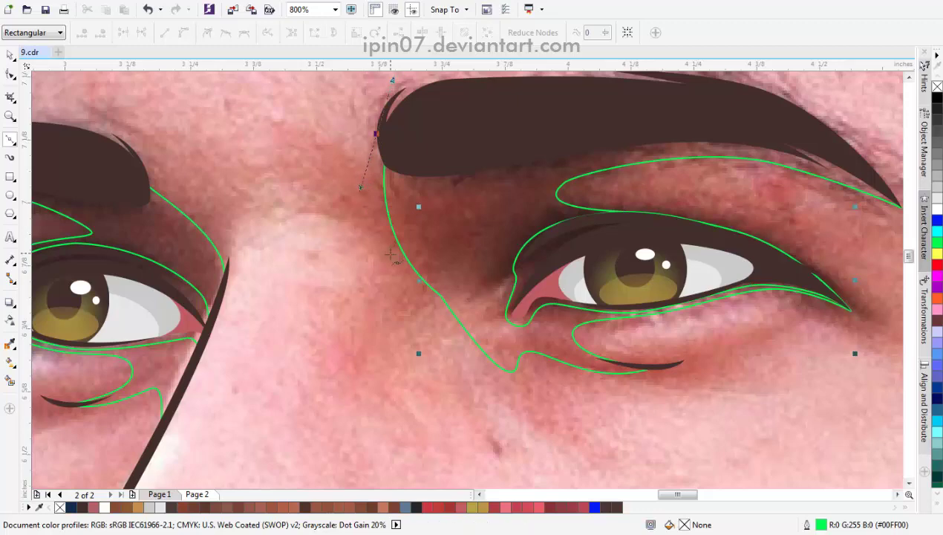
left_click_drag(390, 254, 407, 287)
scroll(466, 288, "up", 1)
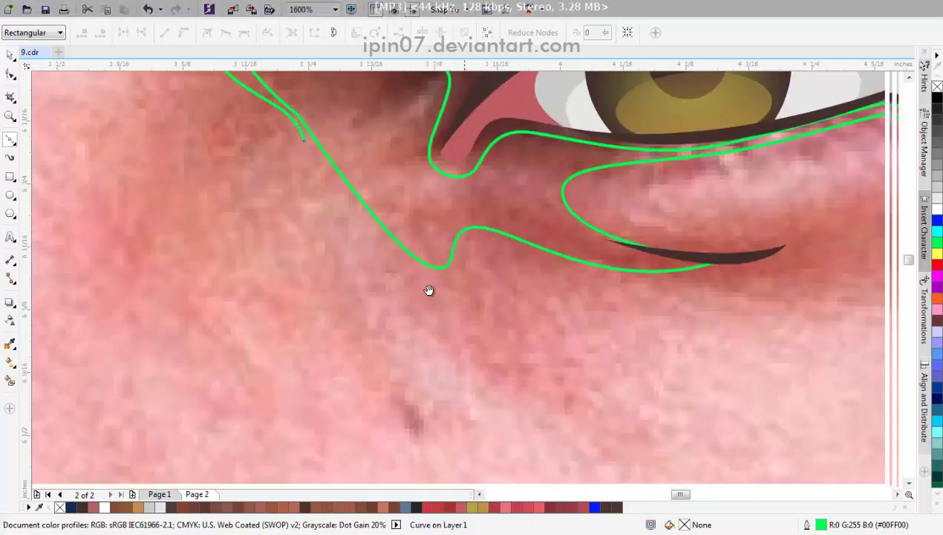
key("space")
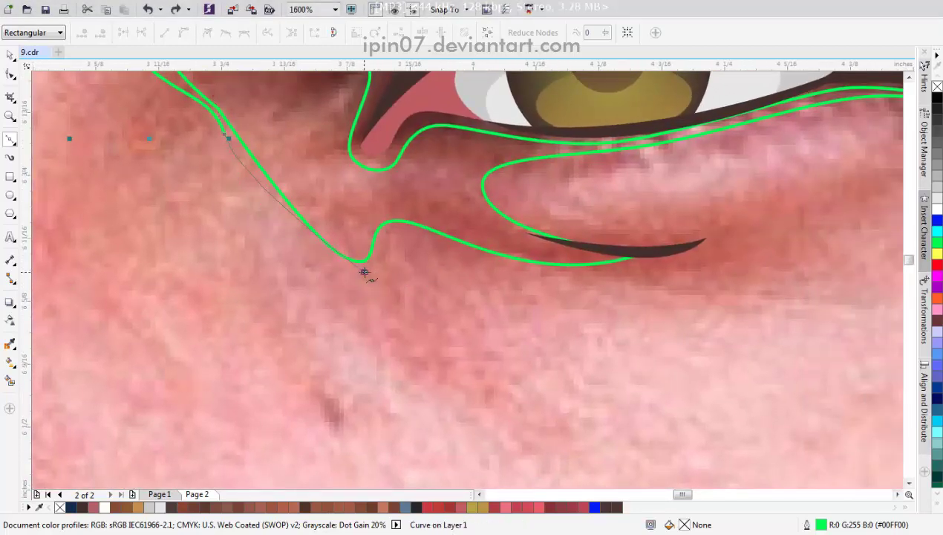
left_click_drag(415, 237, 471, 254)
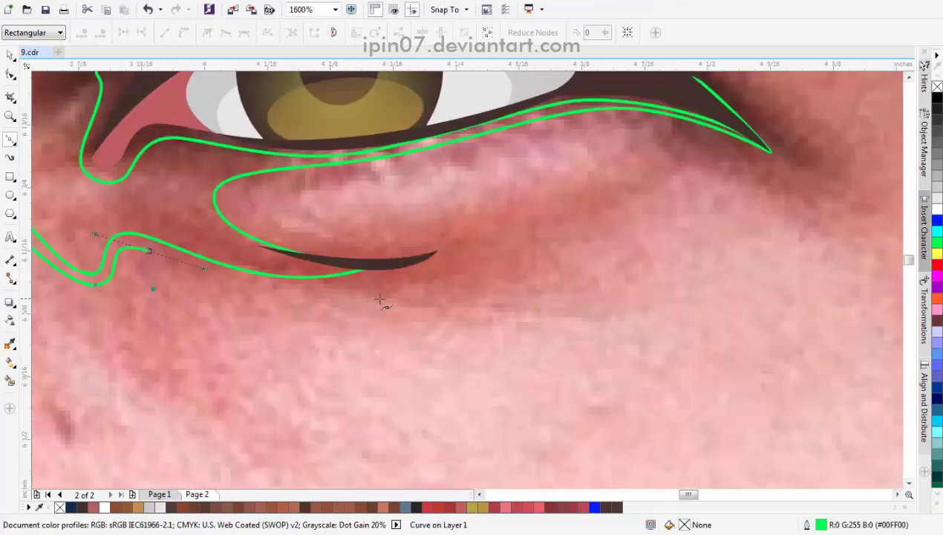
Step: Trace the near eye's wider outline around the under-eye fold and back beneath the lower lid, undoing and redrawing the misplaced segments
left_click(467, 246)
left_click(313, 239)
left_click_drag(449, 164, 484, 157)
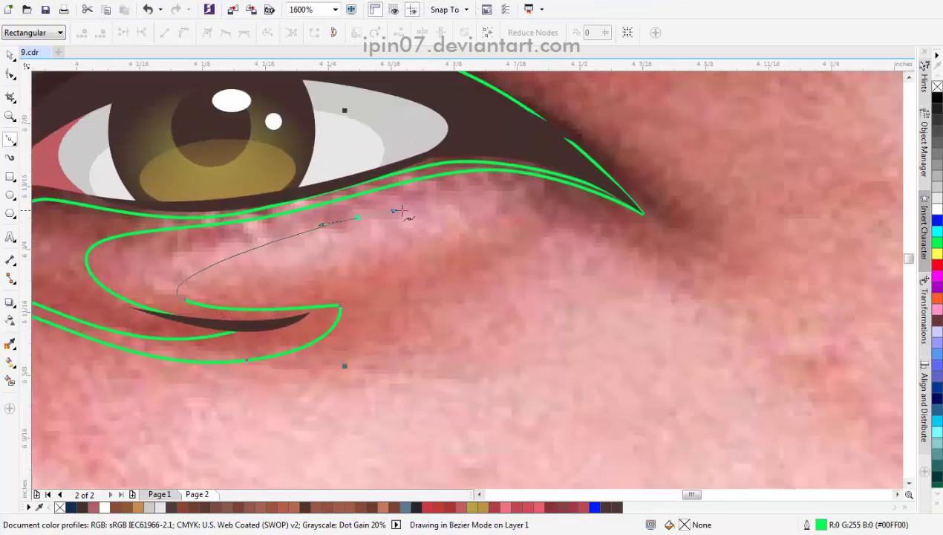
left_click_drag(401, 212, 437, 204)
key("space")
left_click(172, 298)
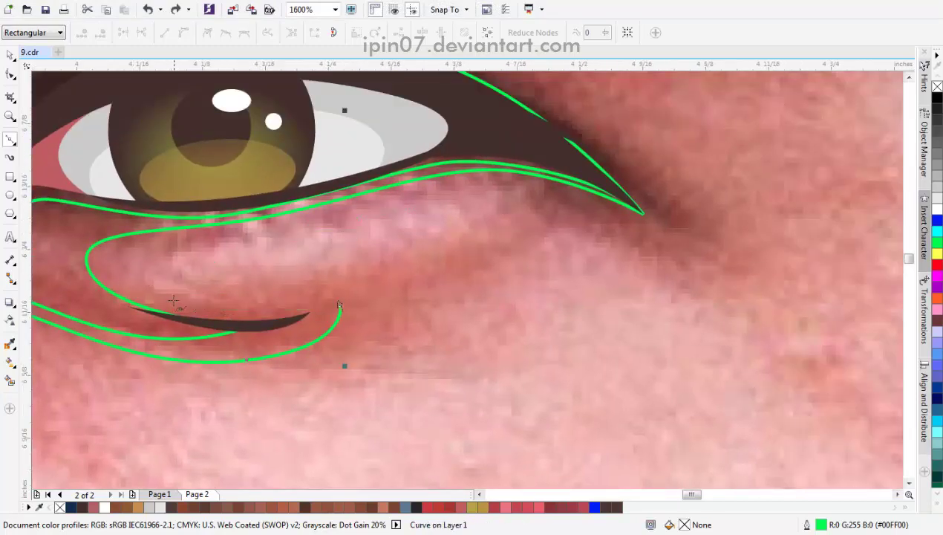
left_click_drag(295, 227, 355, 215)
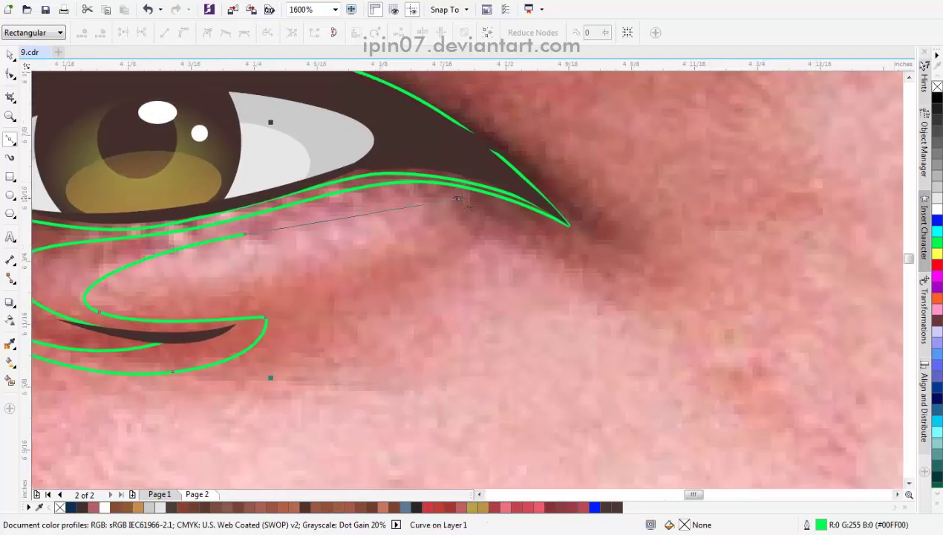
Step: Continue the near eye's wider outline past the outer corner and back over the upper lid
left_click_drag(469, 245, 484, 245)
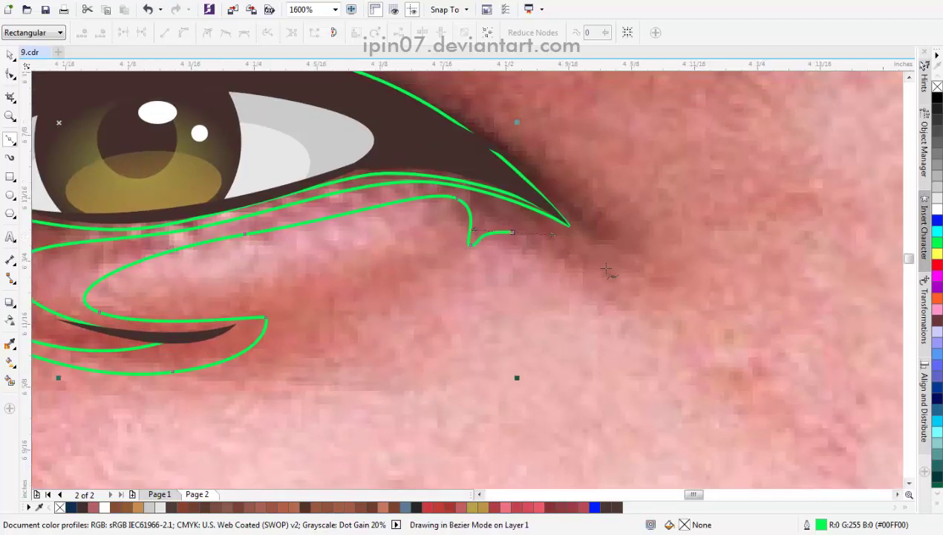
left_click_drag(620, 270, 621, 271)
key("space")
scroll(637, 356, "down", 2)
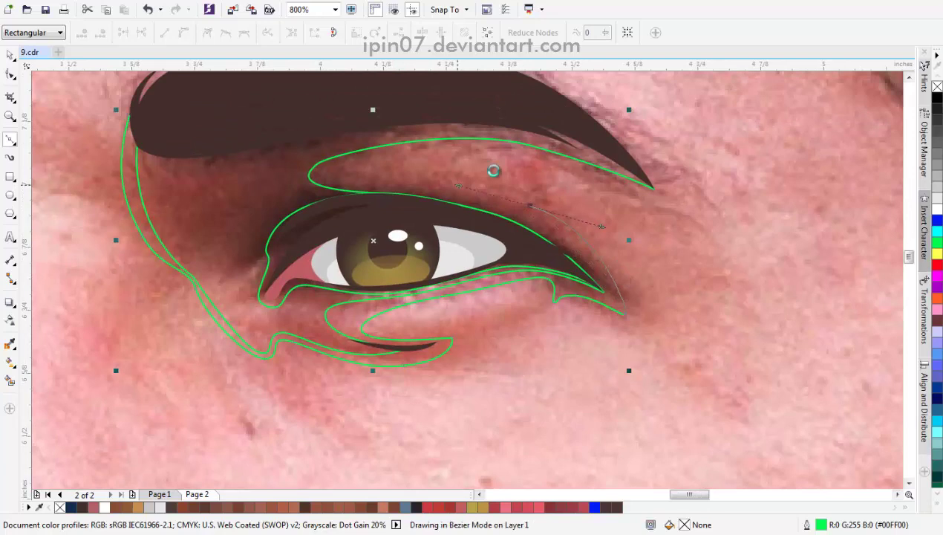
scroll(493, 171, "up", 1)
scroll(483, 193, "right", 2)
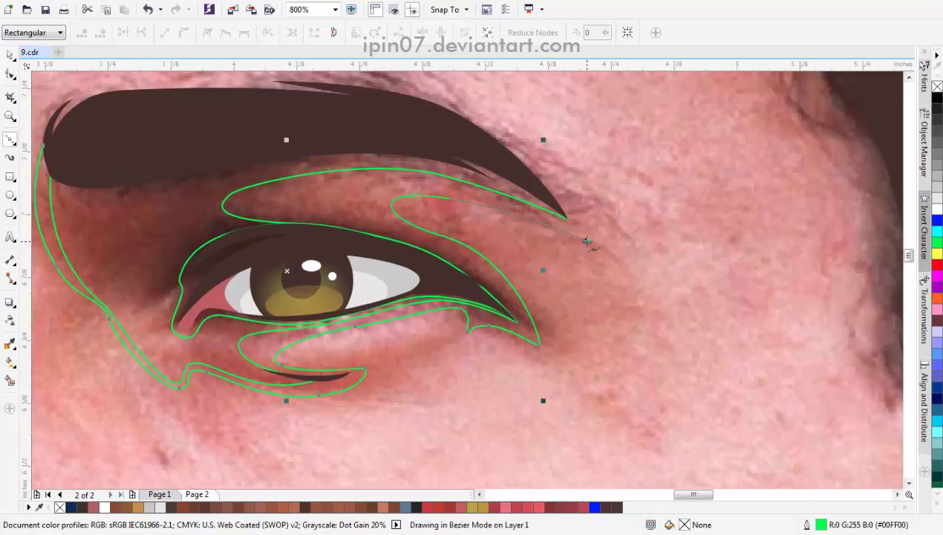
Step: Close the near eye's wider outline around the eyebrow's outer tip and through the eyebrow to its inner end
left_click(586, 241)
scroll(587, 241, "up", 1)
scroll(588, 232, "left", 2)
left_click(567, 215)
left_click_drag(414, 117, 340, 103)
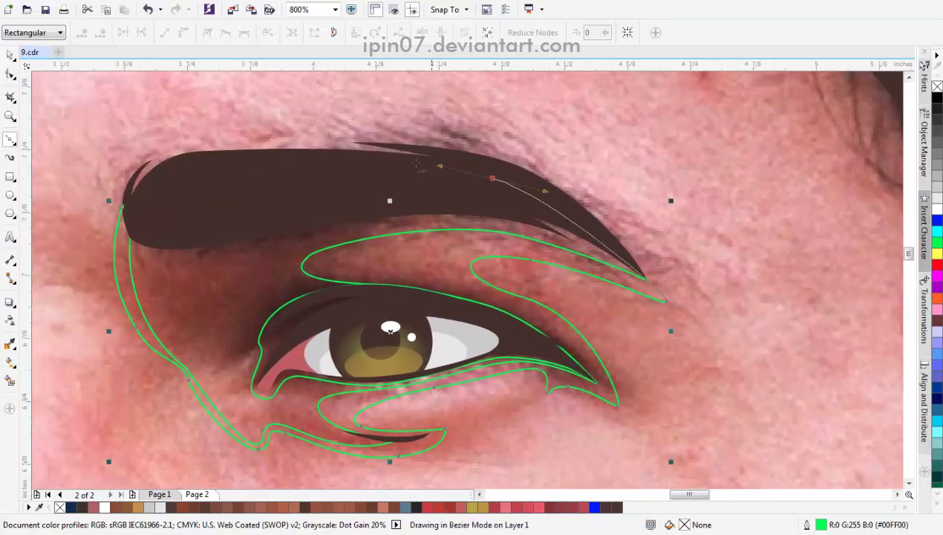
scroll(379, 152, "left", 2)
key("space")
scroll(212, 214, "down", 2)
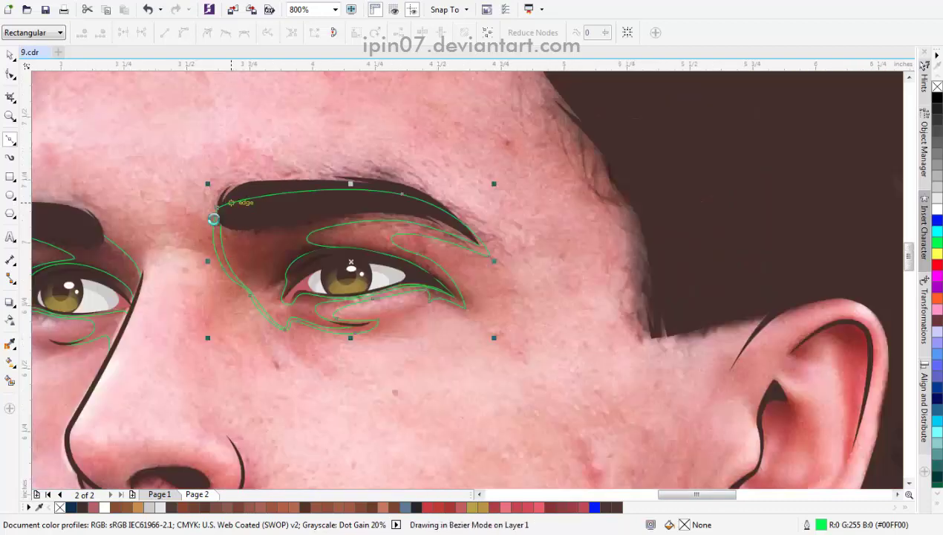
Step: Start a wider shadow outline for the far eye from the eyebrow's inner end down to the top of the nose line
scroll(329, 233, "down", 2)
scroll(330, 234, "up", 3)
left_click_drag(236, 135, 320, 189)
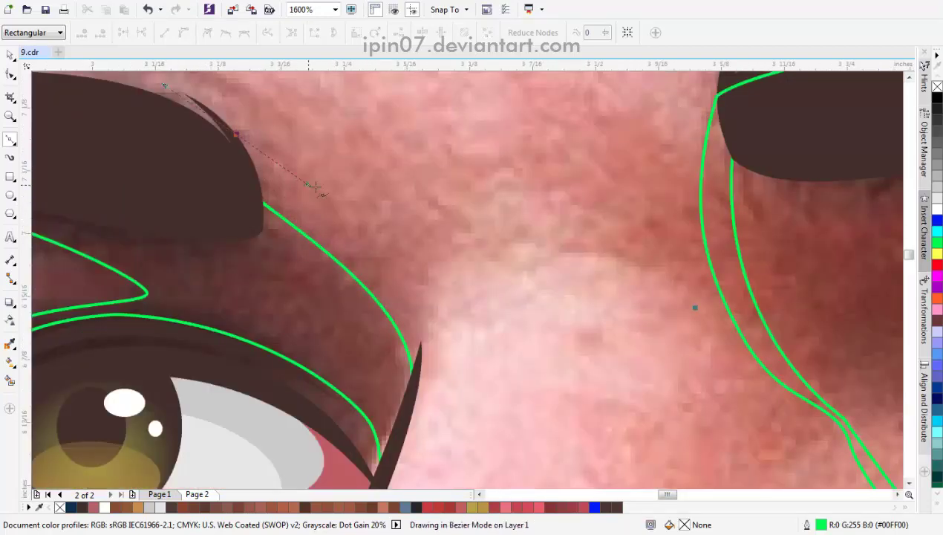
scroll(401, 300, "down", 1)
left_click_drag(407, 308, 404, 364)
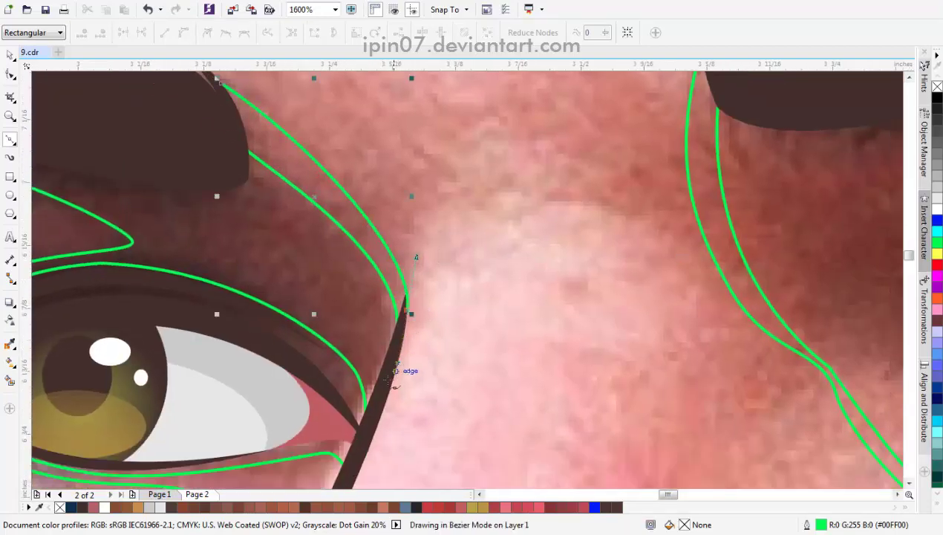
Step: Continue the far eye's wider outline down the nose line and back beneath the under-eye fold to its outer end
key("space")
scroll(379, 312, "down", 3)
left_click(356, 332)
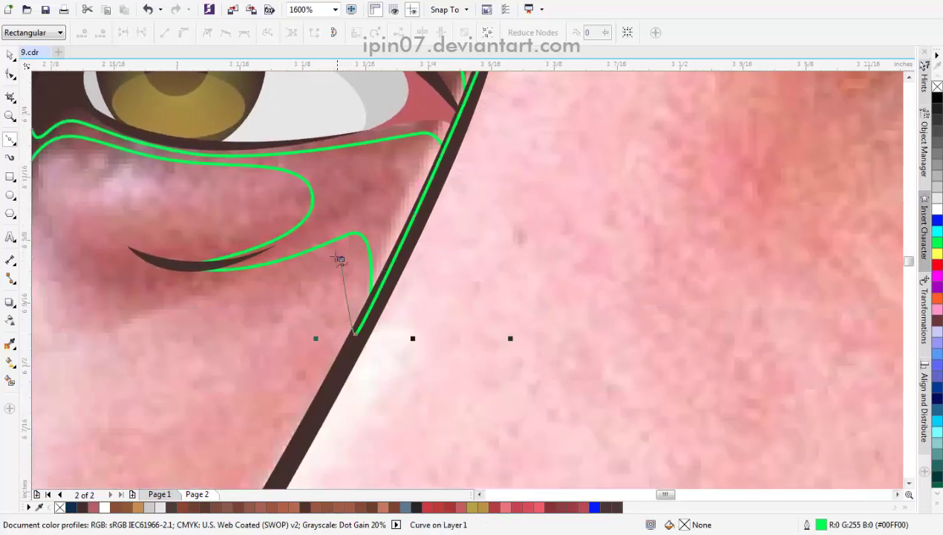
left_click_drag(338, 258, 363, 259)
scroll(352, 291, "left", 2)
left_click_drag(262, 295, 260, 295)
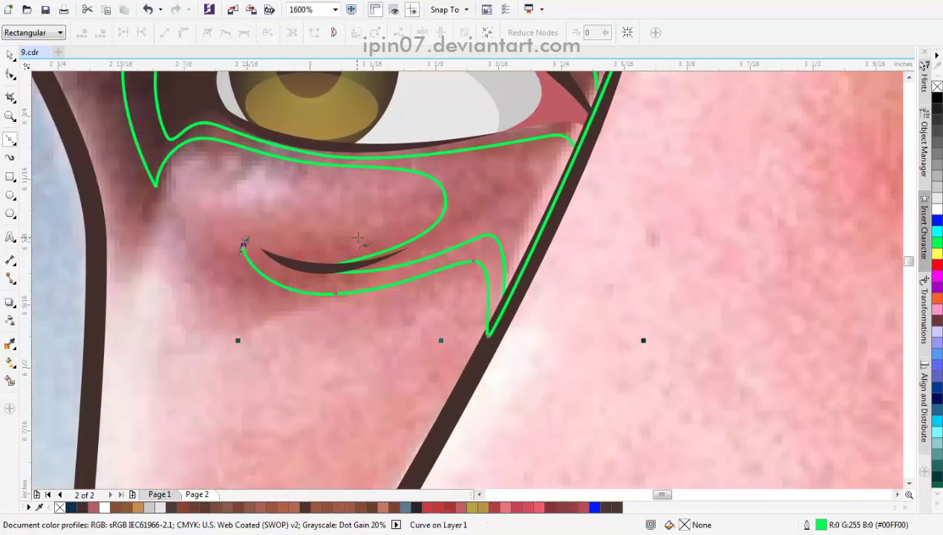
Step: Trace the far eye's wider outline back above the under-eye fold, below the lower lid and down to the cheek's edge
scroll(401, 204, "left", 2)
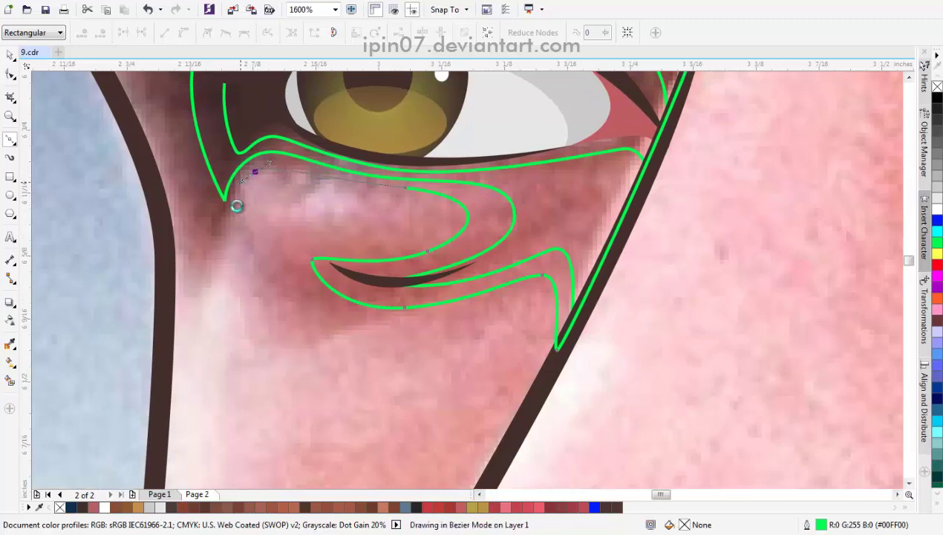
left_click_drag(215, 250, 211, 269)
scroll(232, 244, "left", 2)
scroll(281, 256, "down", 3)
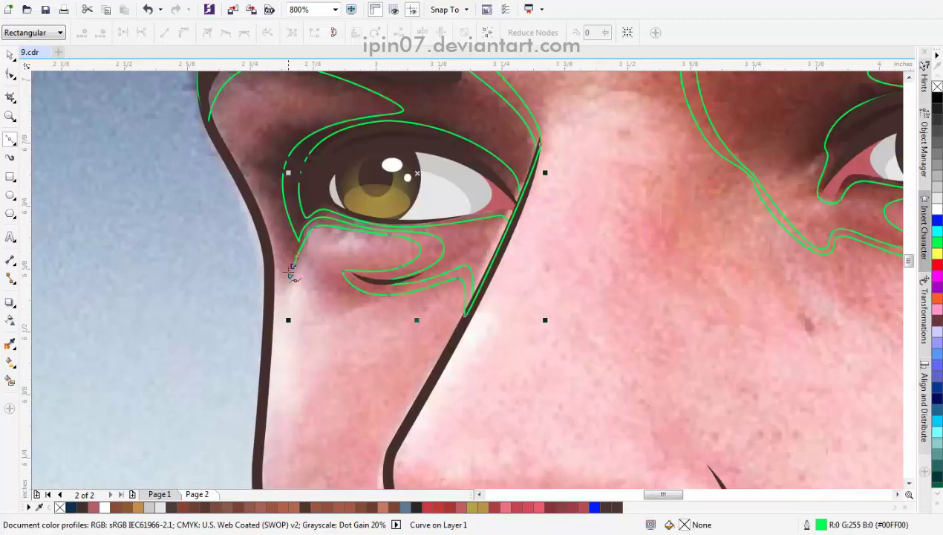
scroll(283, 267, "down", 2)
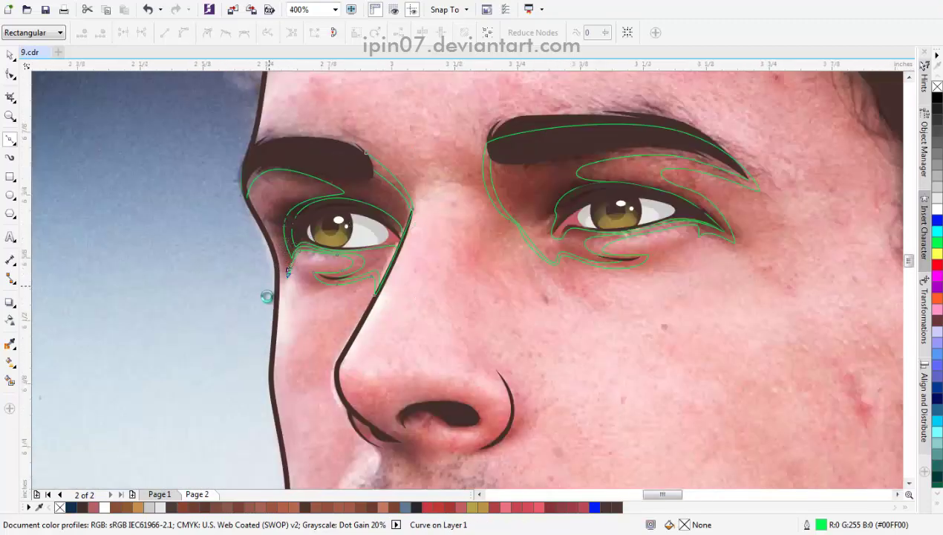
scroll(266, 289, "up", 1)
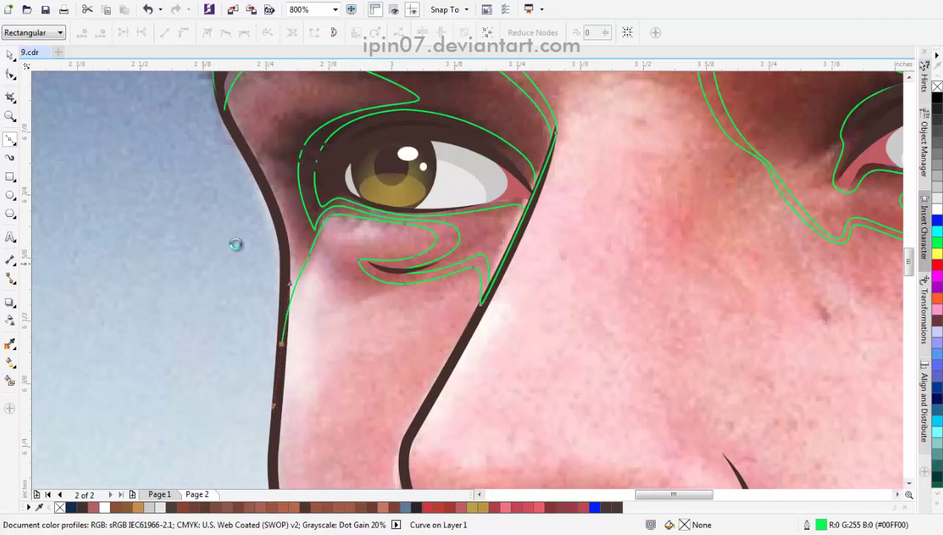
Step: Close the far eye's wider outline outside the face contour and through the eyebrow to its inner end
scroll(236, 244, "down", 1)
scroll(293, 212, "up", 1)
left_click_drag(273, 184, 362, 186)
left_click(399, 196)
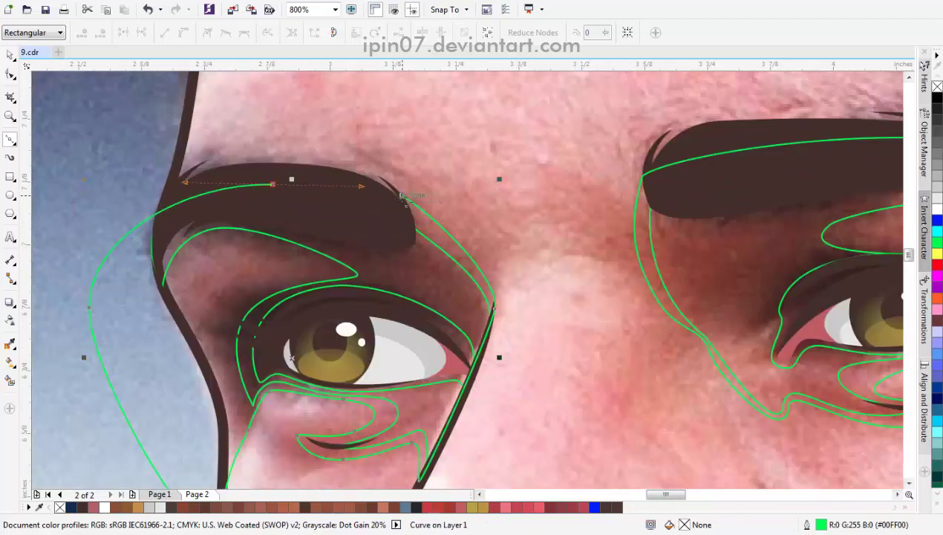
Step: Trim the far eye's wider outline to the face contour, removing the part that extends over the background
scroll(386, 203, "down", 2)
key("space")
left_click(253, 262)
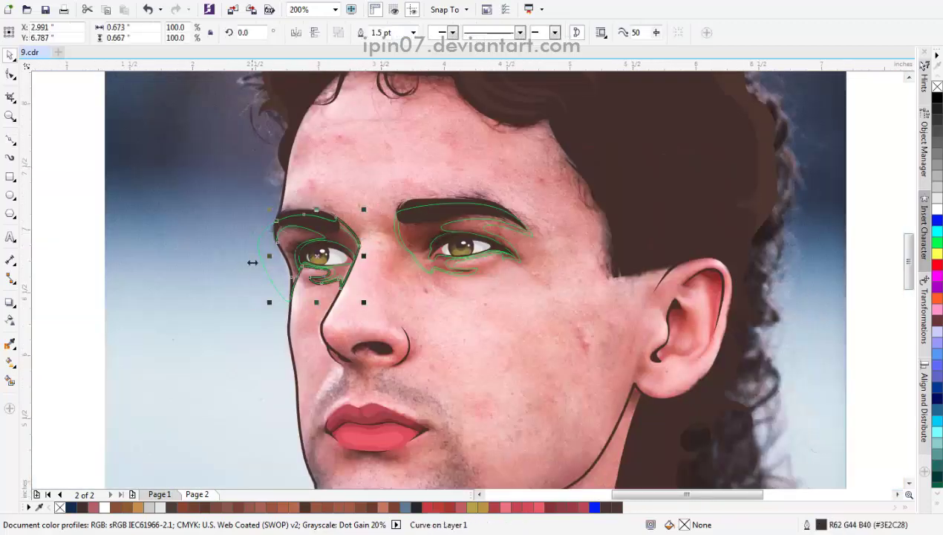
left_click_drag(272, 269, 131, 328)
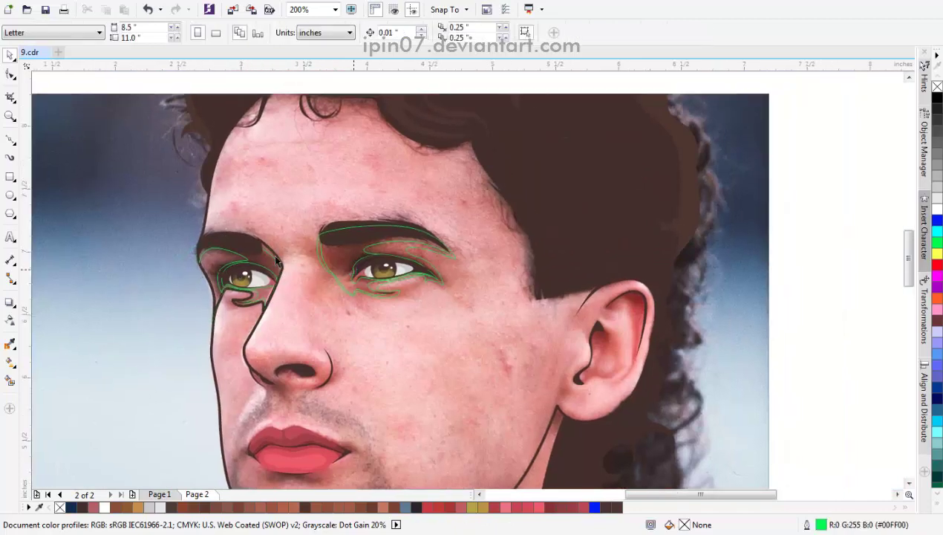
Step: Combine the wider shadow outlines of both eyes into one curve
scroll(272, 253, "up", 1)
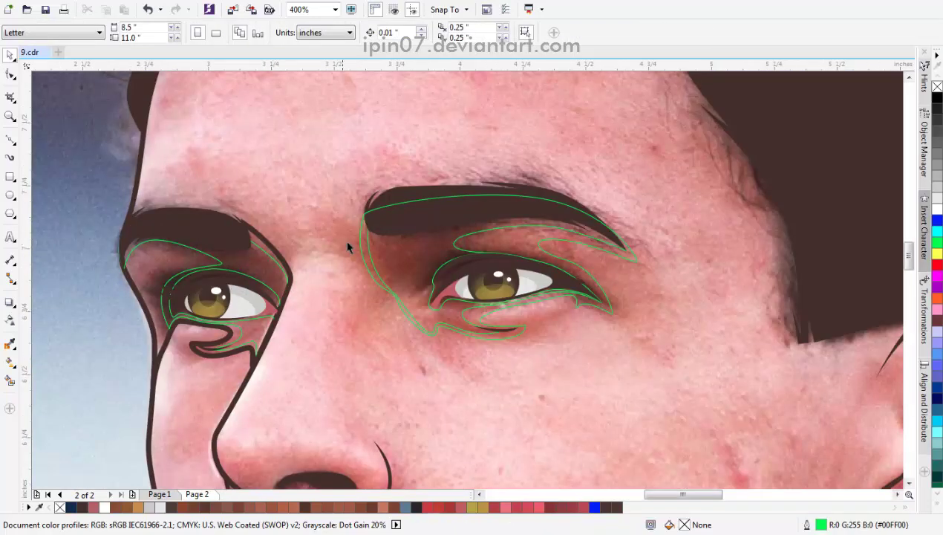
left_click(362, 239)
left_click(269, 242, "shift")
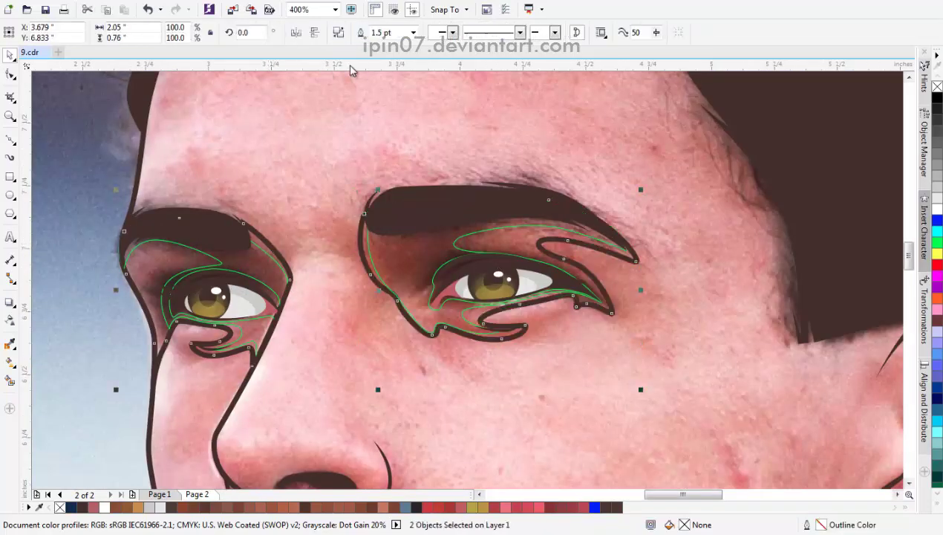
Step: Bring the colour swatches beside the face and fill the eye shadow shapes with the first three oranges, darkest on the tightest shape
scroll(310, 217, "down", 2)
left_click_drag(594, 296, 311, 227)
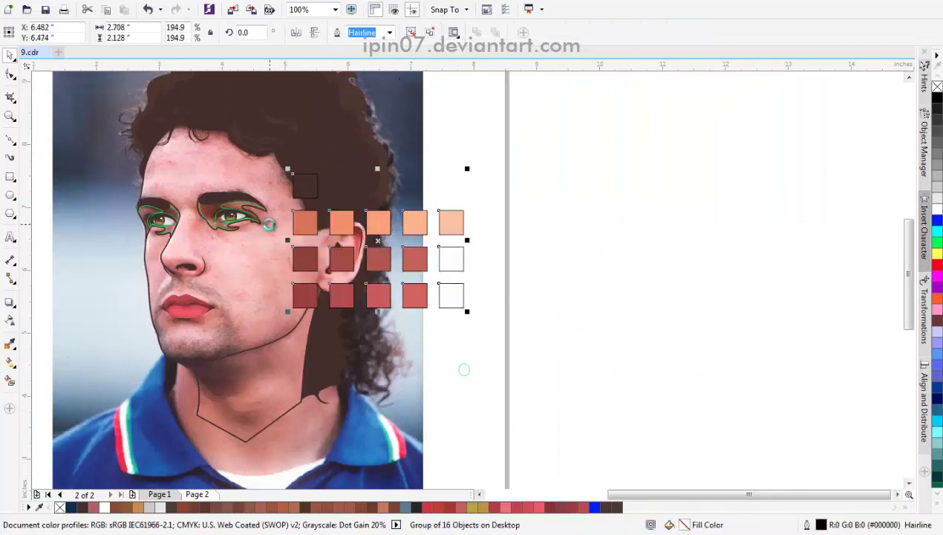
scroll(200, 217, "up", 1)
key("i")
scroll(276, 213, "up", 2)
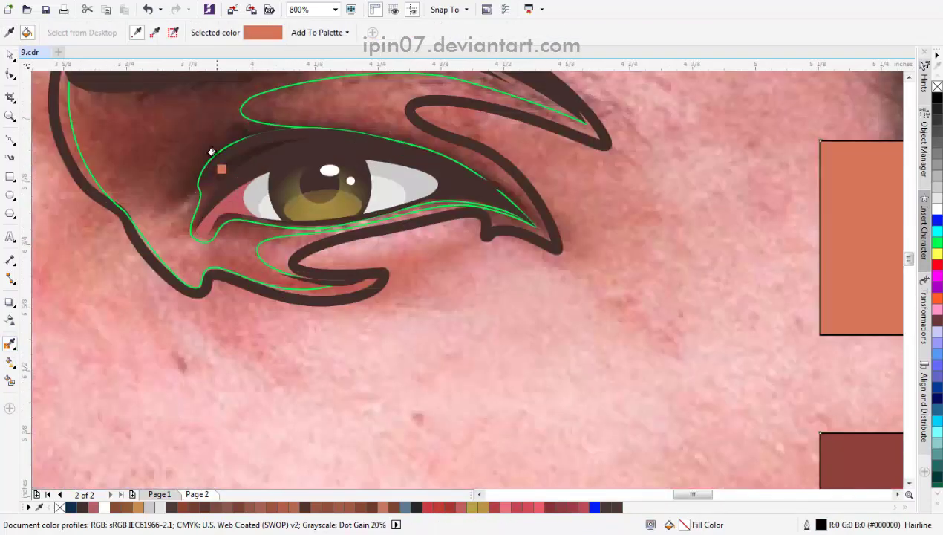
scroll(216, 179, "down", 2)
left_click(545, 209)
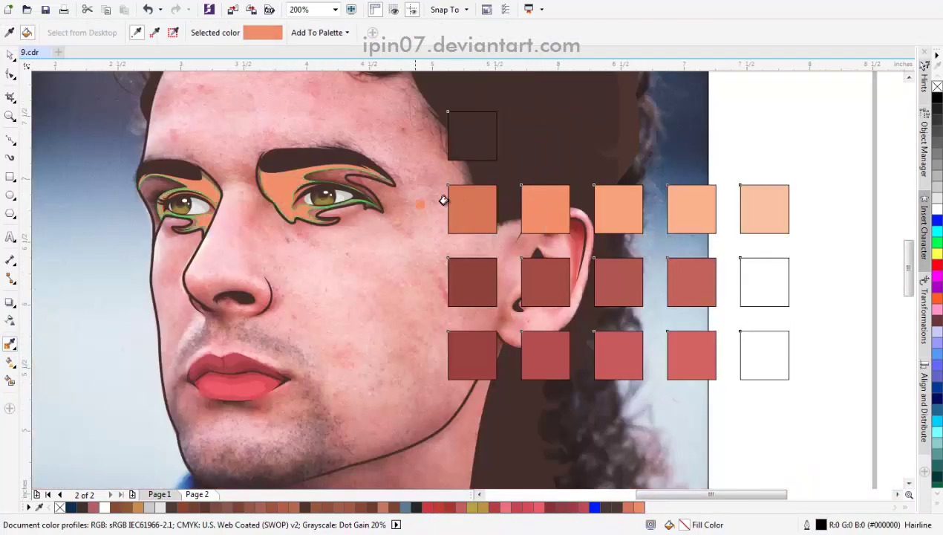
left_click(631, 210)
scroll(191, 177, "up", 1)
Step: Remove the outlines from the eye shadow shapes
key("space")
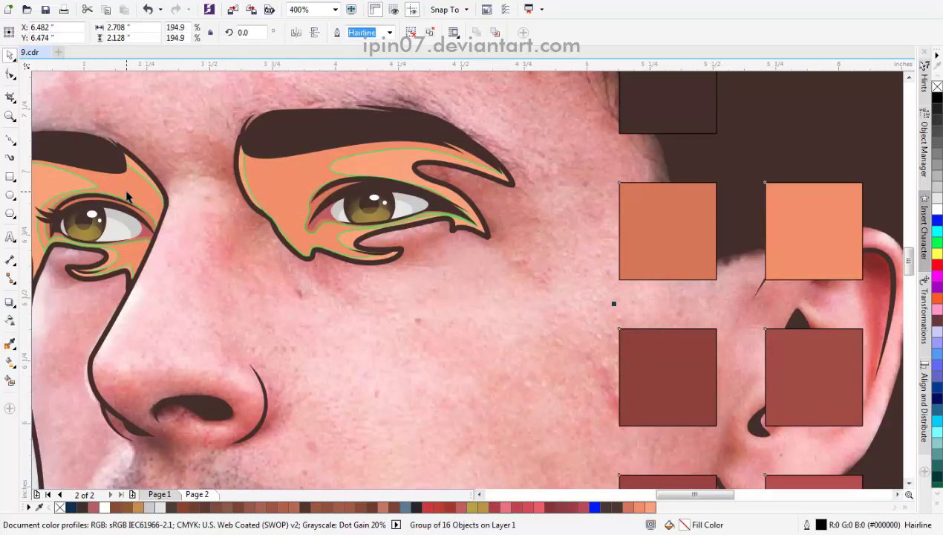
left_click(286, 212, "shift")
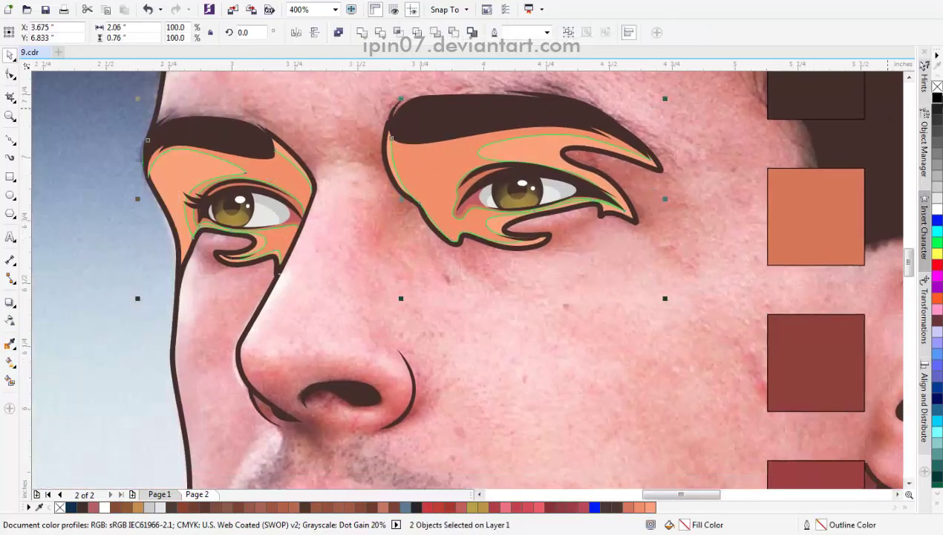
right_click(937, 86)
left_click(301, 206)
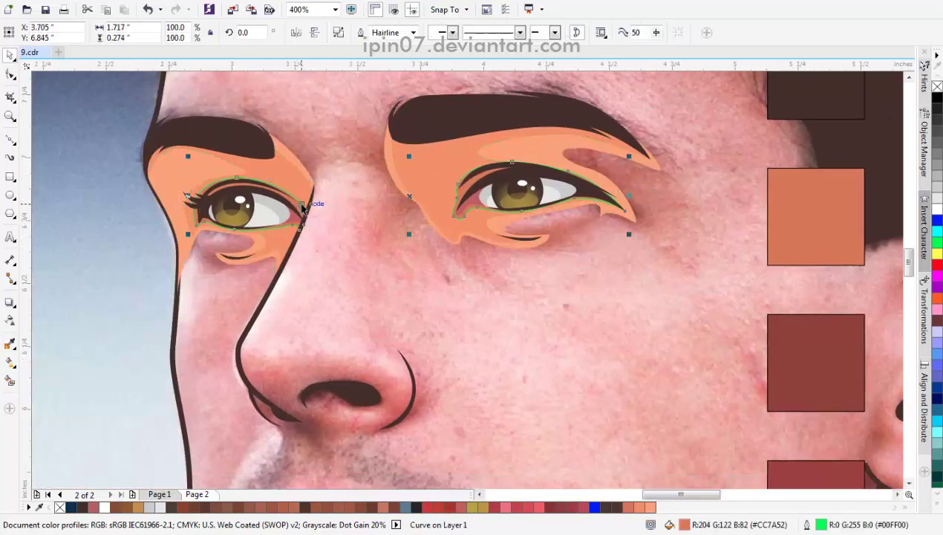
Step: Move the group of colour swatches off the portrait to the right of the page
key("F3")
key("F3")
left_click_drag(435, 230, 637, 268)
Step: Fill the face with the fourth orange swatch's colour to check the eye shadows, and undo the fill
key("i")
left_click(735, 266)
left_click(387, 263)
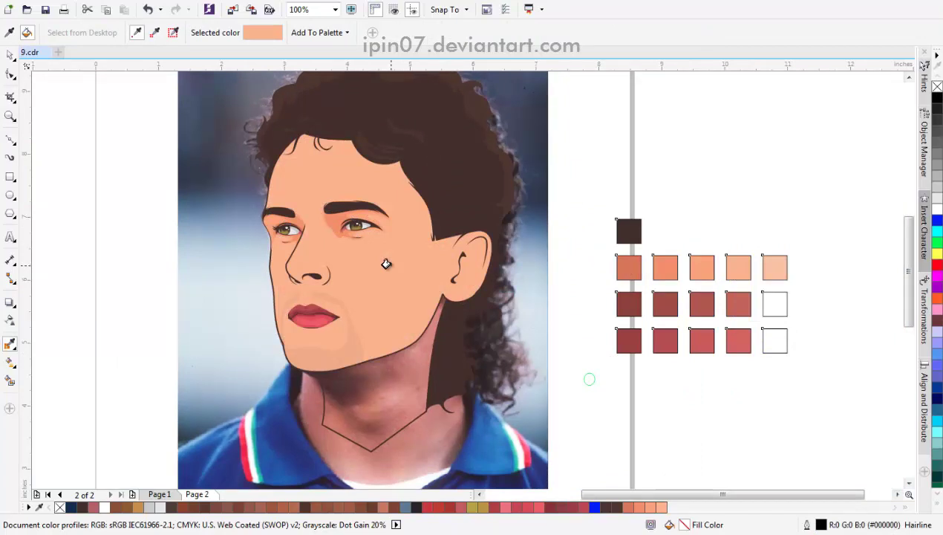
scroll(305, 242, "up", 2)
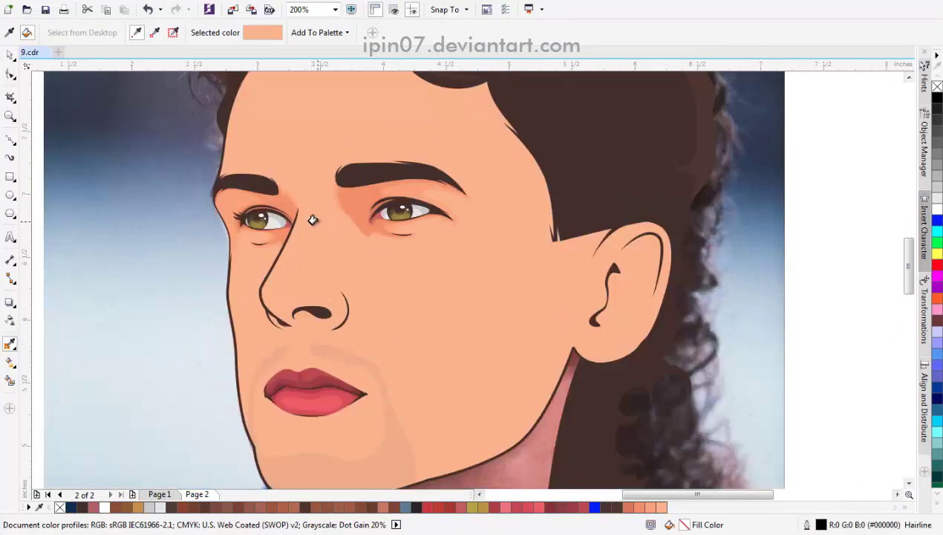
scroll(317, 221, "down", 4)
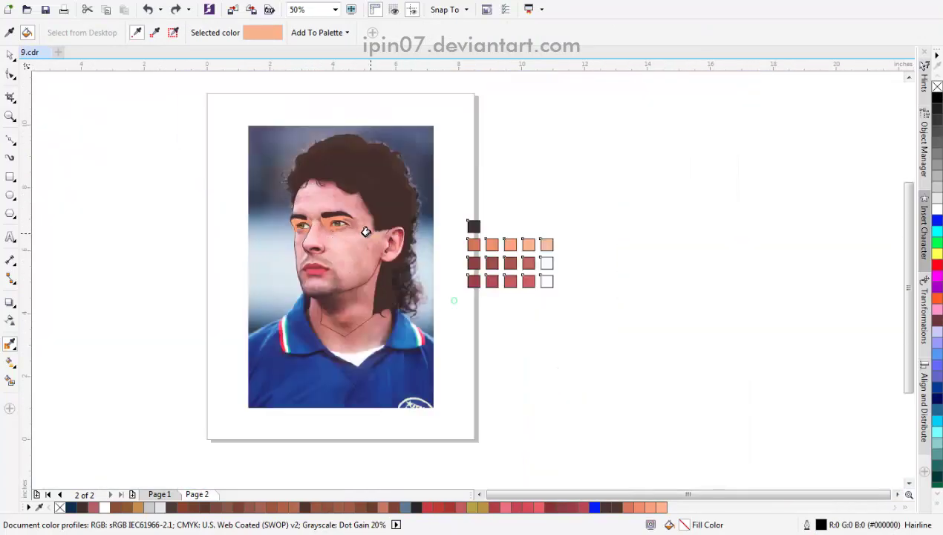
key("space")
key("Escape")
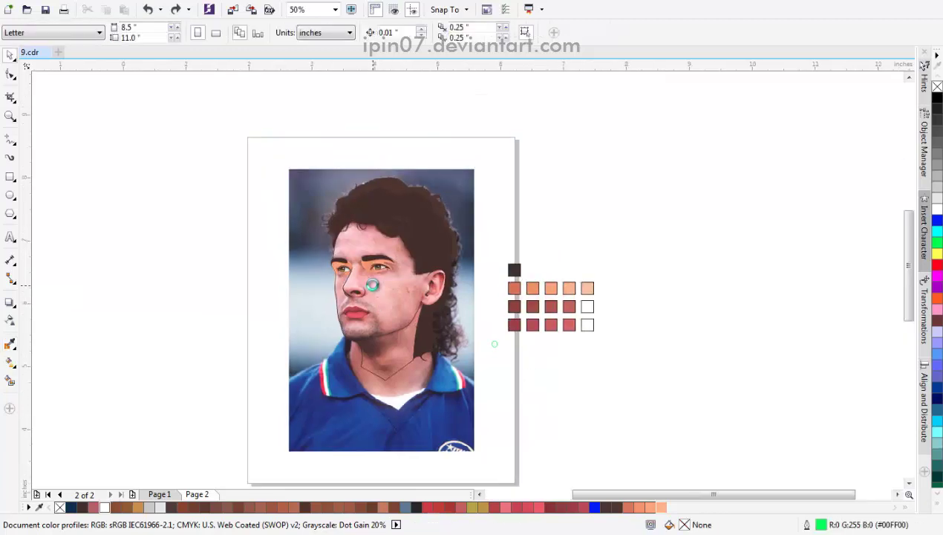
Step: Start a Bezier shadow outline around the near nostril, from its inner tip along the lower edge to the outer end
scroll(312, 273, "up", 4)
left_click(9, 145)
left_click(46, 167)
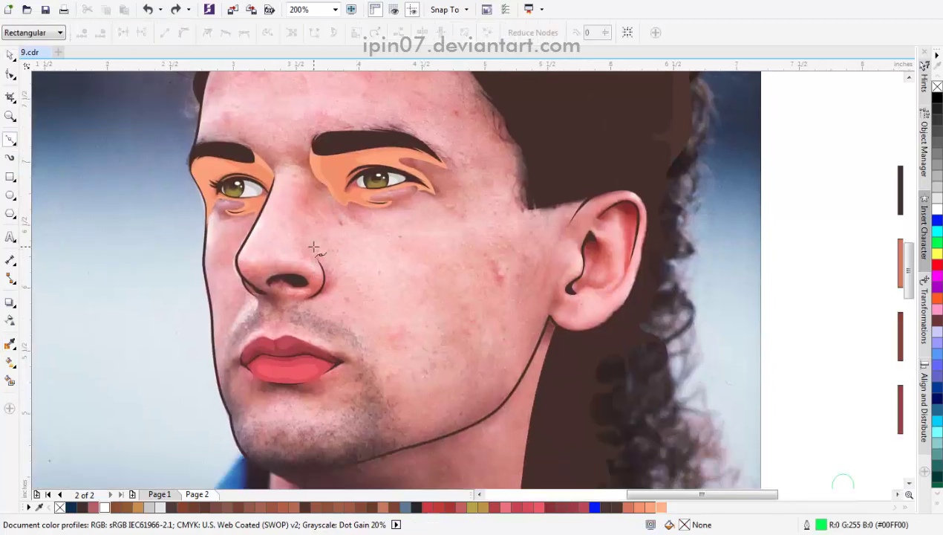
scroll(294, 276, "up", 6)
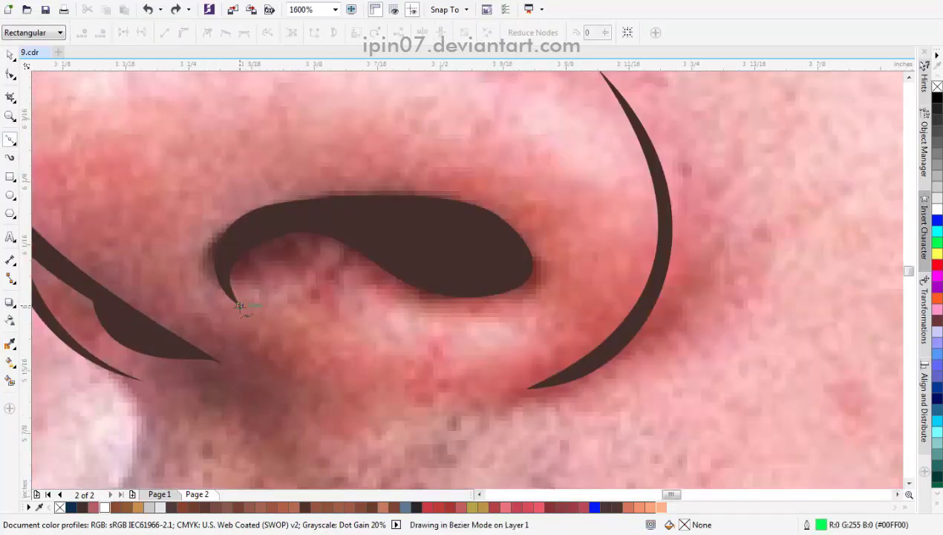
scroll(354, 277, "right", 1)
left_click_drag(353, 269, 393, 293)
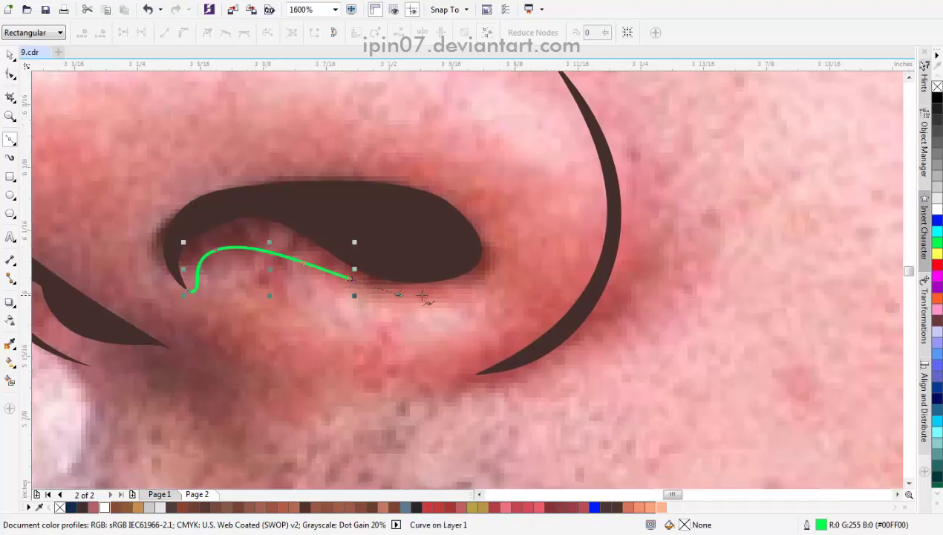
scroll(393, 293, "right", 2)
scroll(339, 222, "up", 1)
scroll(381, 238, "left", 2)
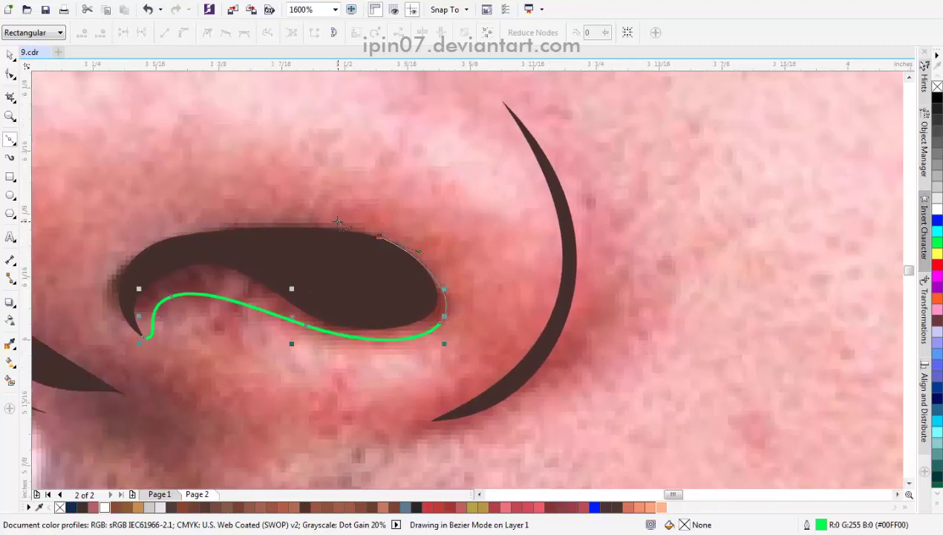
Step: Close the near nostril's shadow outline over its upper edge and back down to the inner tip
left_click_drag(338, 222, 336, 223)
scroll(89, 257, "up", 2)
left_click_drag(204, 237, 149, 274)
scroll(148, 273, "down", 1)
scroll(149, 273, "left", 1)
left_click_drag(226, 349, 144, 309)
Step: Trace a closed shadow outline beneath the far nostril, from its lower tip around to the nose line
scroll(109, 295, "down", 2)
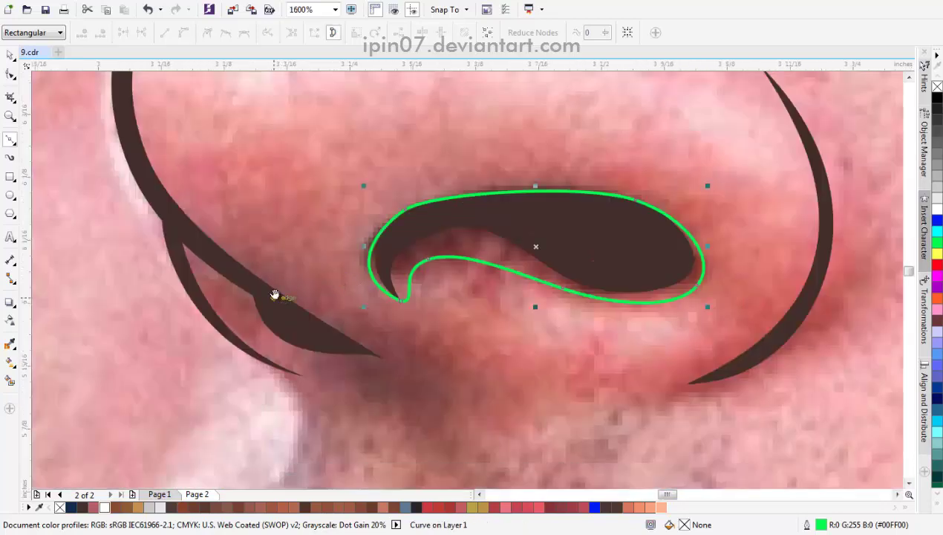
scroll(389, 331, "up", 2)
left_click_drag(279, 369, 279, 369)
scroll(219, 318, "up", 1)
scroll(219, 317, "left", 1)
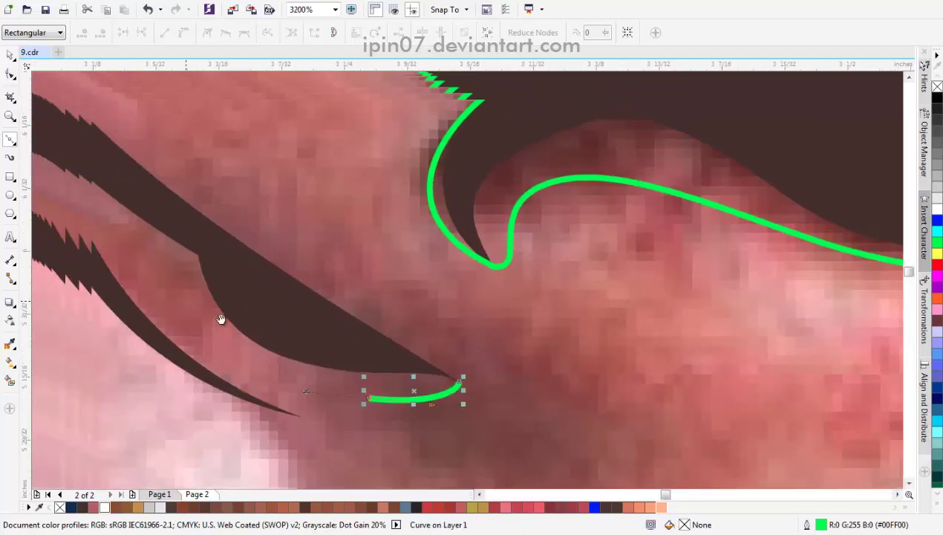
left_click(221, 256)
scroll(221, 256, "down", 1)
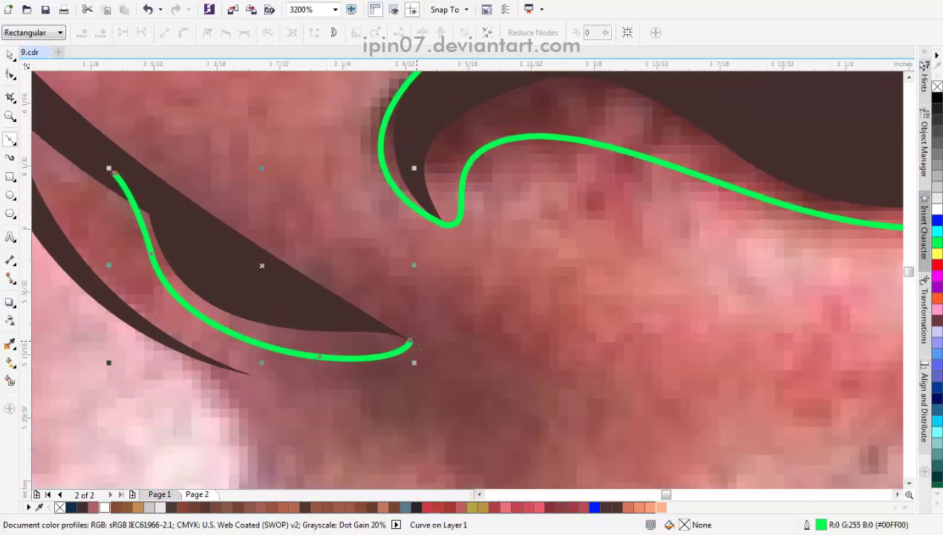
Step: Combine the two nostril outlines and weld them to the tight eye shadow shape so they share its dark orange fill
key("space")
scroll(359, 259, "down", 1)
left_click(359, 259, "shift")
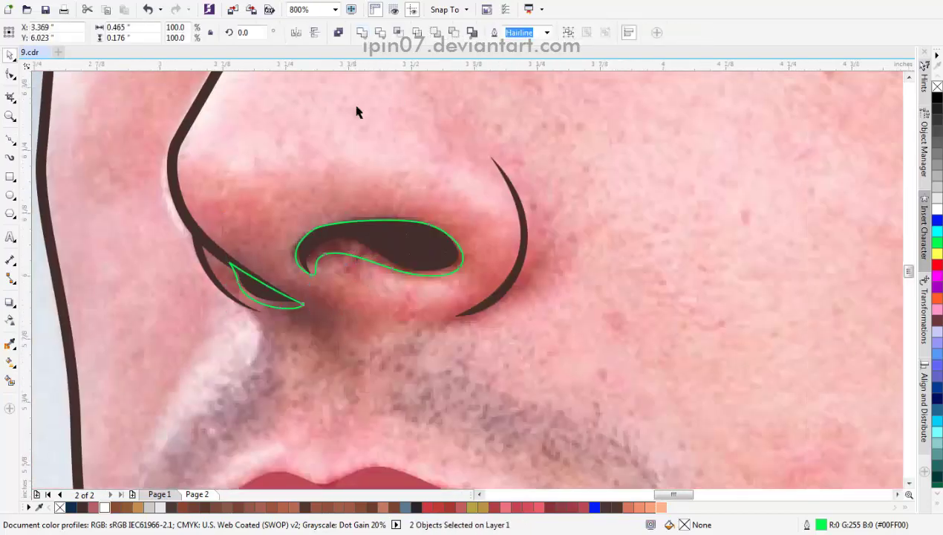
scroll(332, 250, "down", 2)
scroll(273, 210, "up", 2)
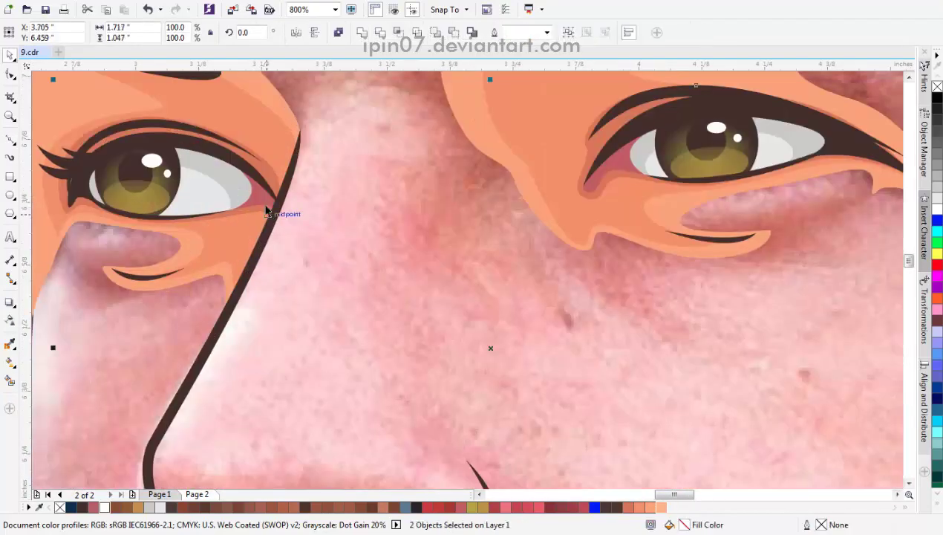
left_click(361, 32)
Step: Start a wider nose shadow outline along the crease below the far nostril
scroll(368, 204, "down", 1)
key("F10")
scroll(194, 256, "up", 3)
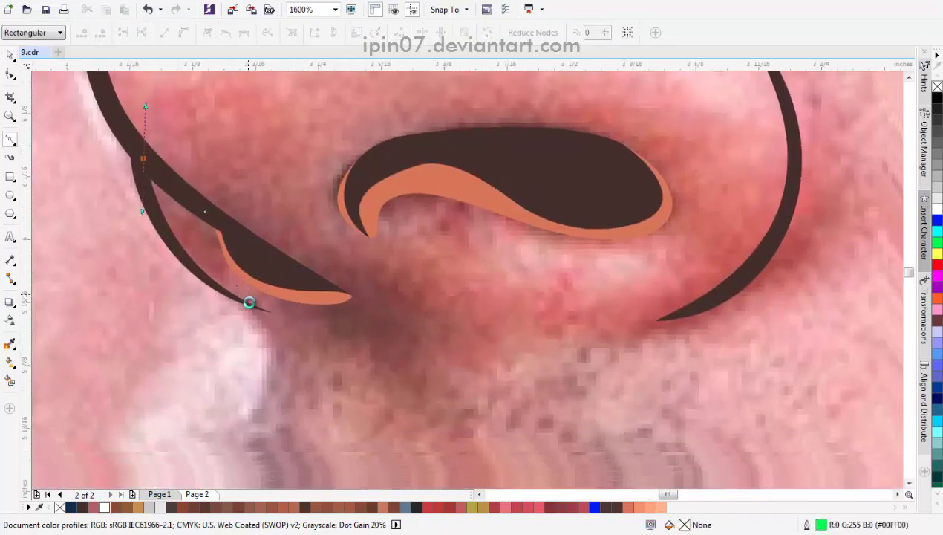
scroll(248, 301, "up", 1)
scroll(377, 333, "down", 1)
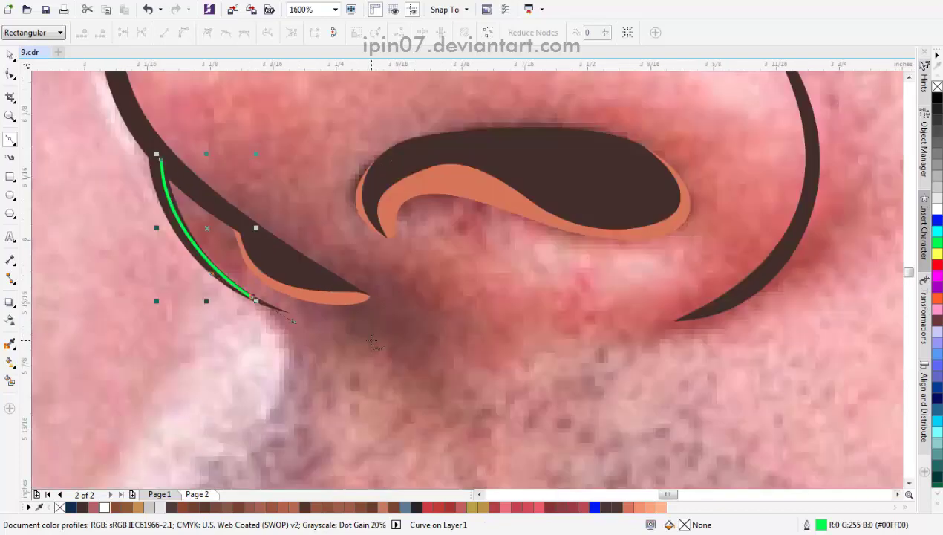
Step: Extend the wider nose shadow outline beneath the nose tip and curl it up under the near nostril's inner end
scroll(383, 341, "down", 1)
left_click_drag(349, 327, 452, 326)
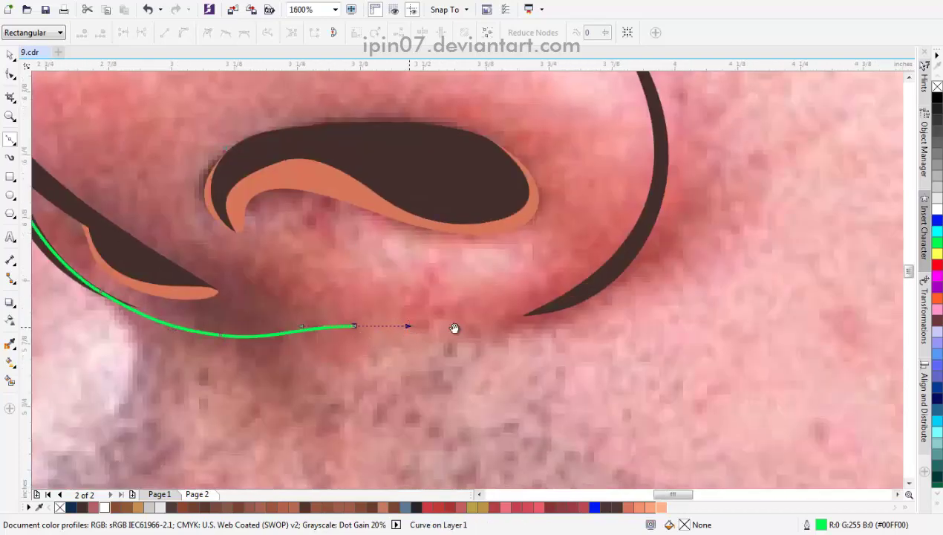
scroll(285, 317, "up", 1)
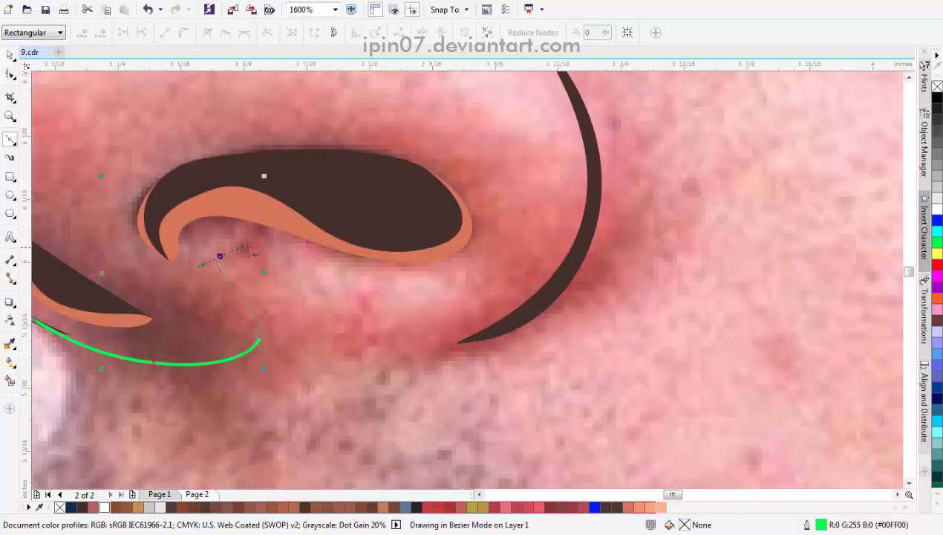
left_click(217, 258)
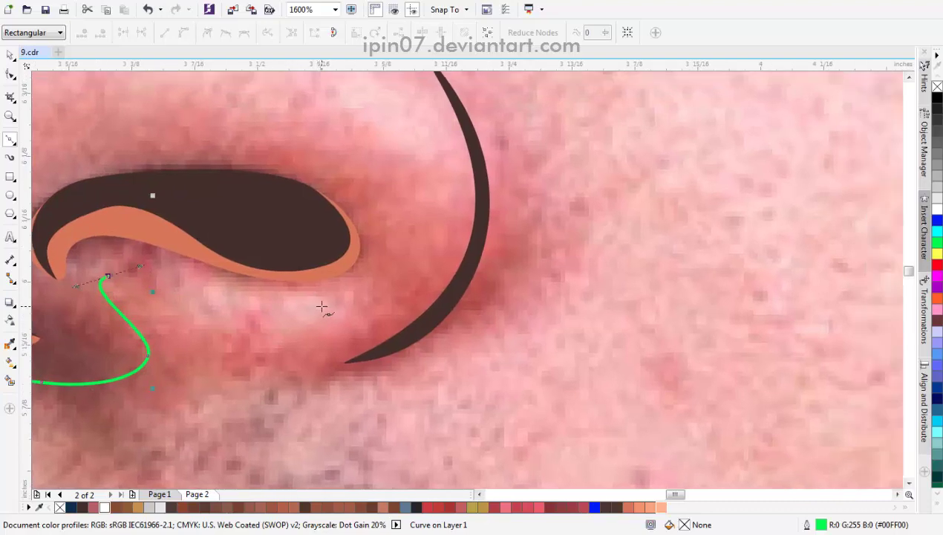
scroll(320, 306, "down", 1)
scroll(314, 309, "down", 1)
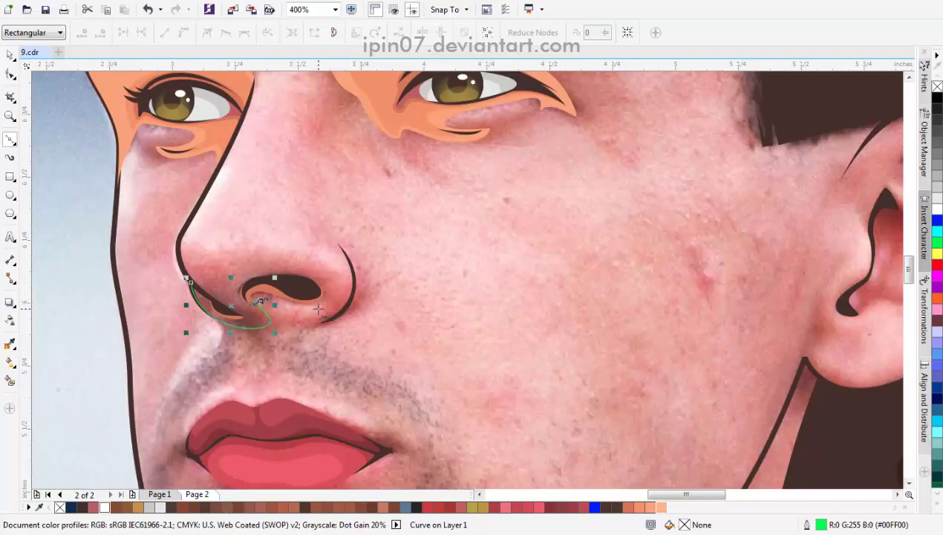
Step: Carry the shadow outline along beneath the near nostril and curve it back past the lower tip of the nostril wing line
scroll(318, 309, "up", 1)
scroll(349, 305, "down", 1)
scroll(355, 284, "up", 1)
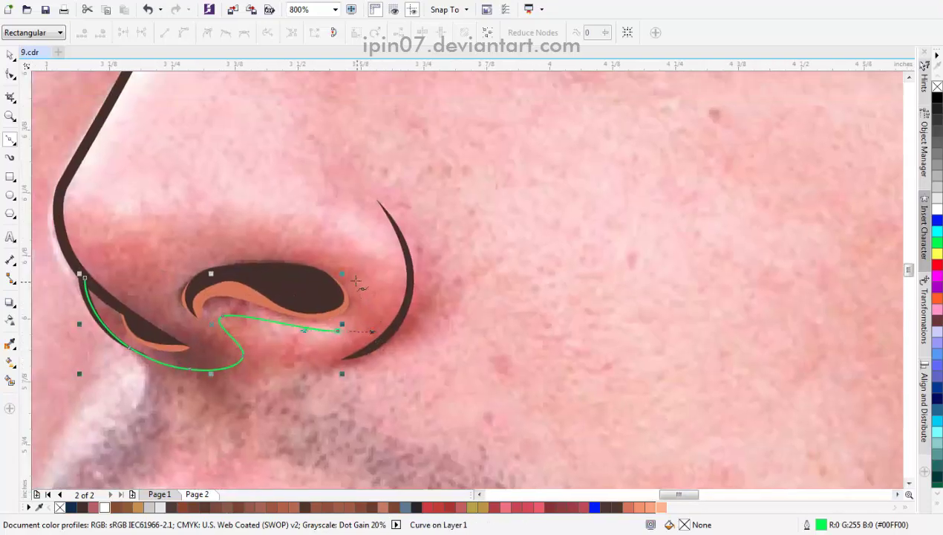
scroll(346, 262, "down", 1)
scroll(346, 262, "up", 1)
scroll(315, 319, "up", 1)
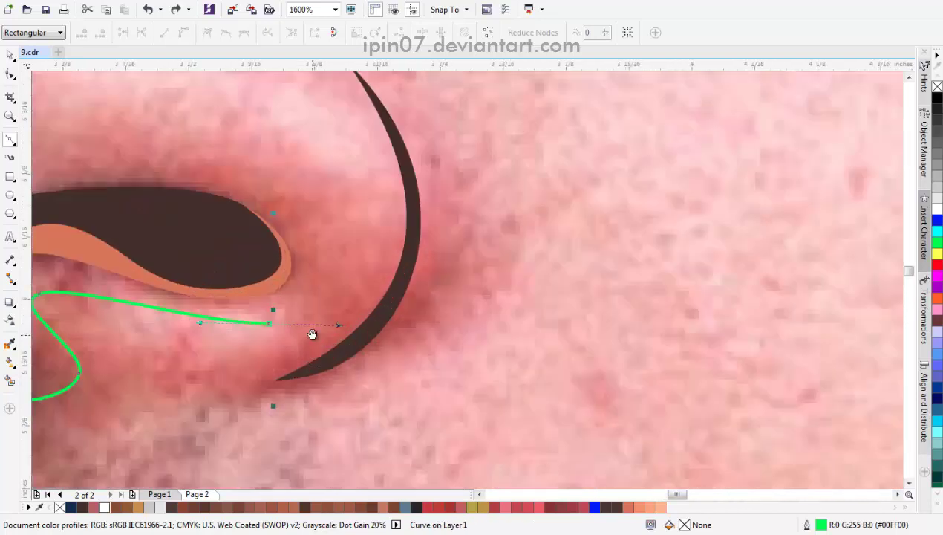
left_click_drag(311, 305, 355, 295)
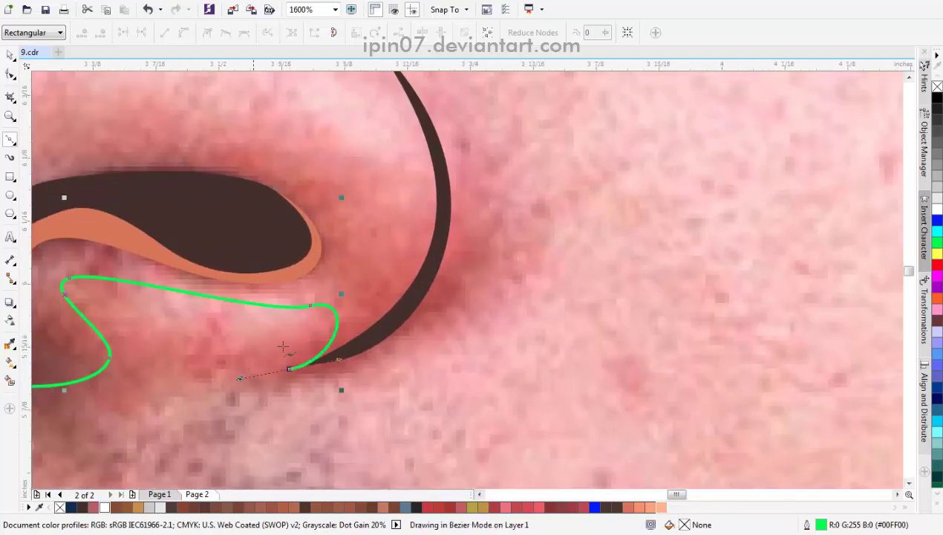
key("ctrl+z")
left_click_drag(237, 311, 347, 312)
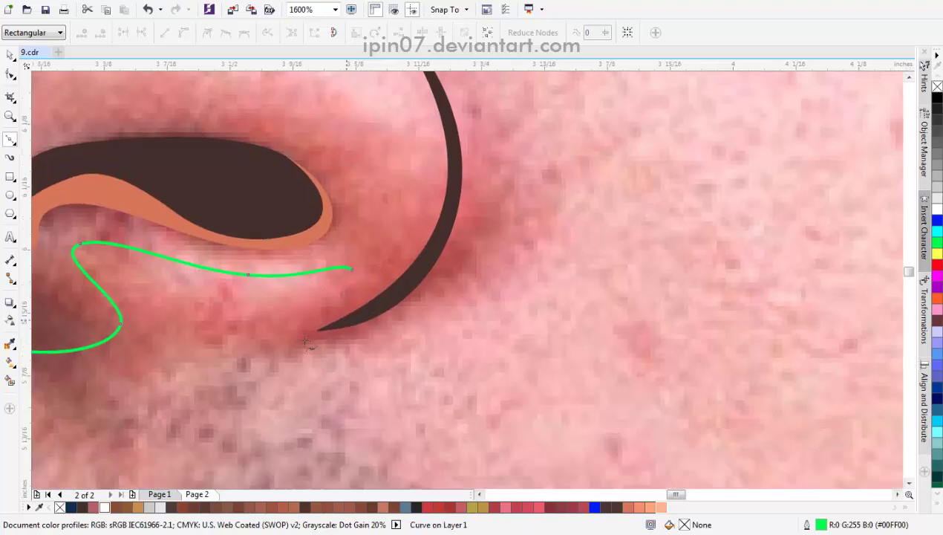
key("ctrl+z")
left_click_drag(245, 345, 247, 345)
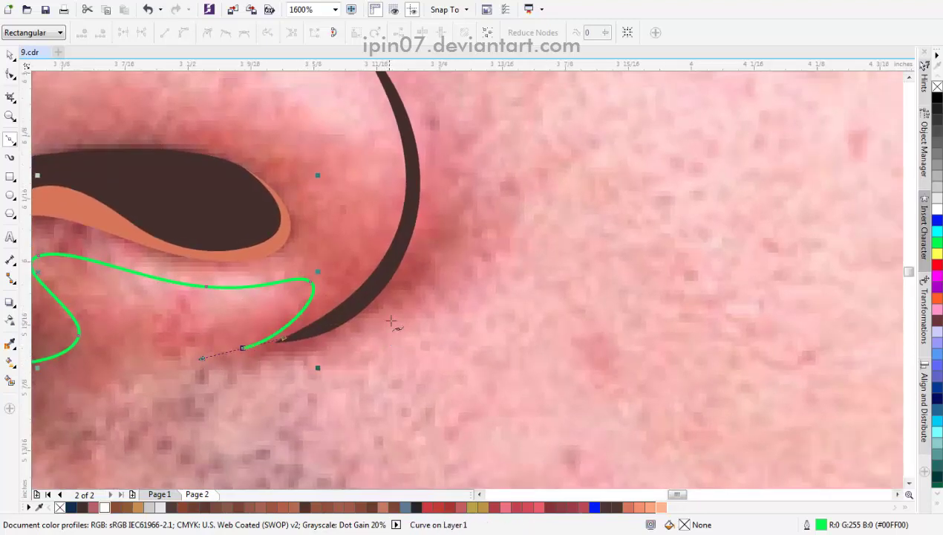
Step: Wrap the shadow outline around the outside of the nostril wing line and bring it back down over the line
left_click_drag(393, 307, 451, 254)
scroll(461, 244, "down", 3)
scroll(375, 219, "up", 3)
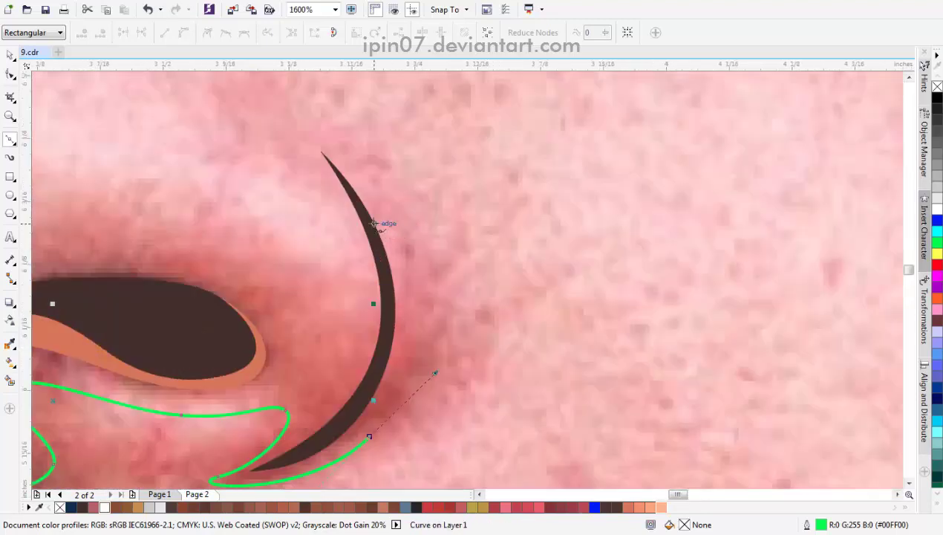
left_click_drag(374, 221, 336, 167)
scroll(366, 278, "up", 1)
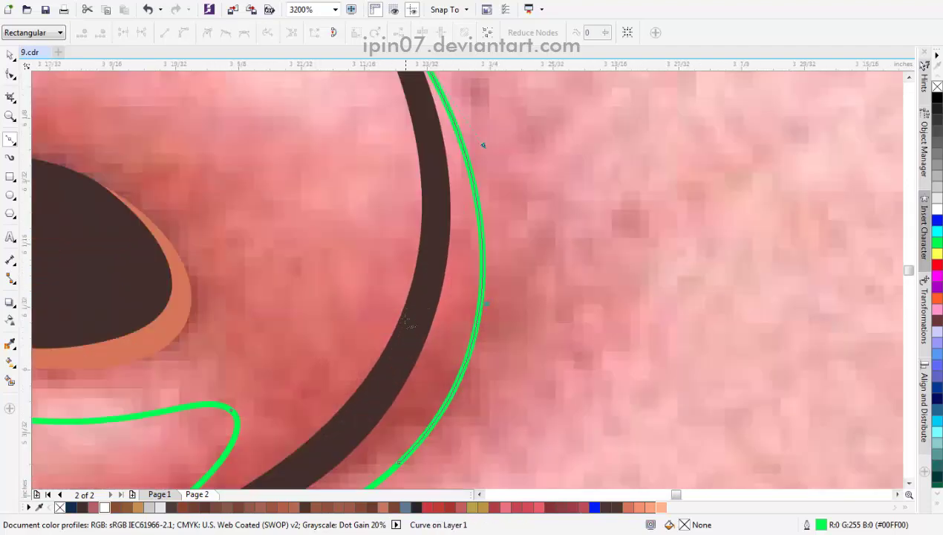
left_click_drag(406, 316, 355, 398)
scroll(431, 327, "left", 2)
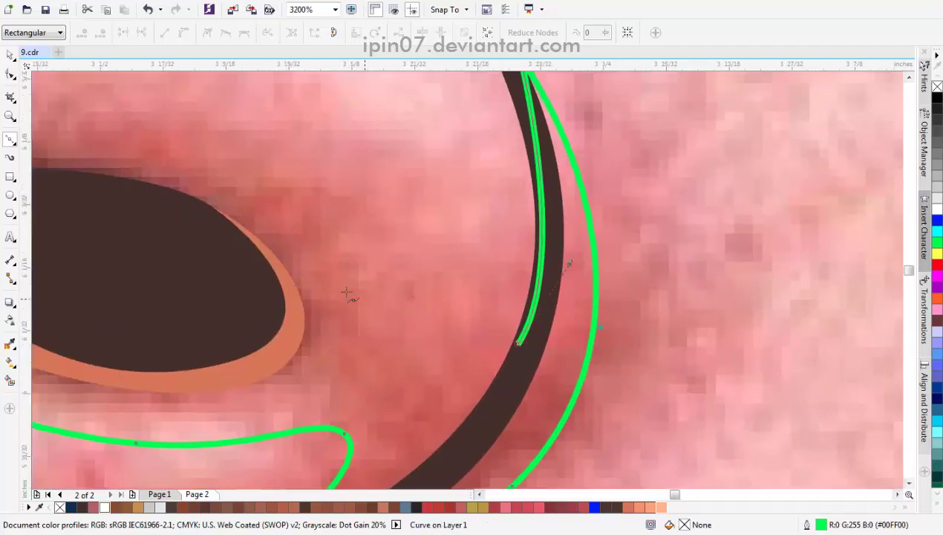
Step: Run the shadow outline closely over the near nostril's upper edge to the nose line and close it at its starting node
left_click_drag(260, 276, 315, 379)
scroll(315, 379, "down", 1)
scroll(377, 241, "left", 2)
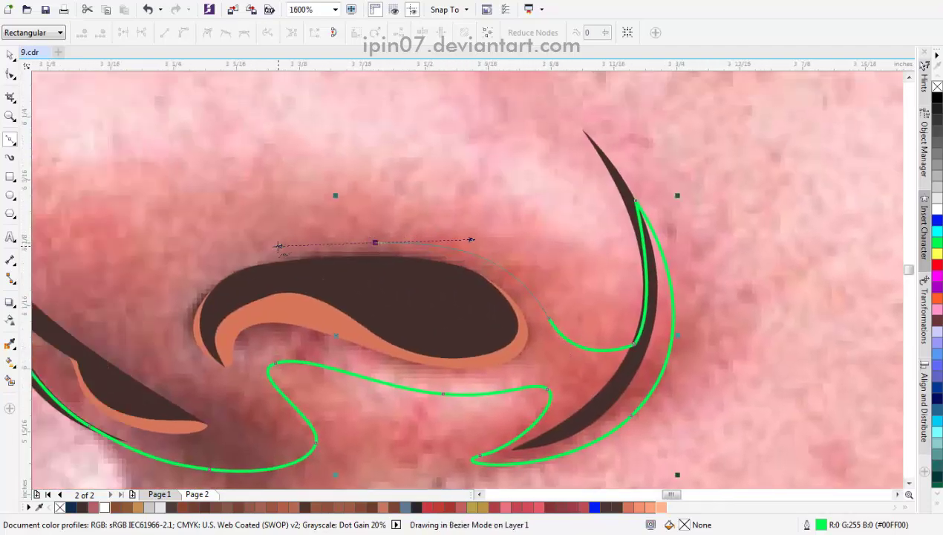
left_click_drag(278, 245, 279, 245)
scroll(493, 252, "left", 2)
scroll(392, 261, "up", 1)
scroll(392, 261, "left", 1)
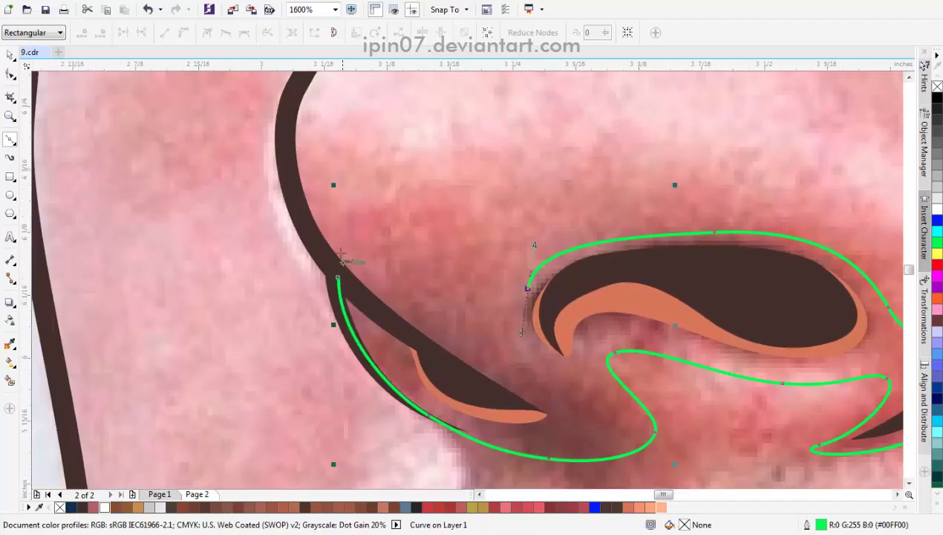
left_click_drag(271, 184, 267, 180)
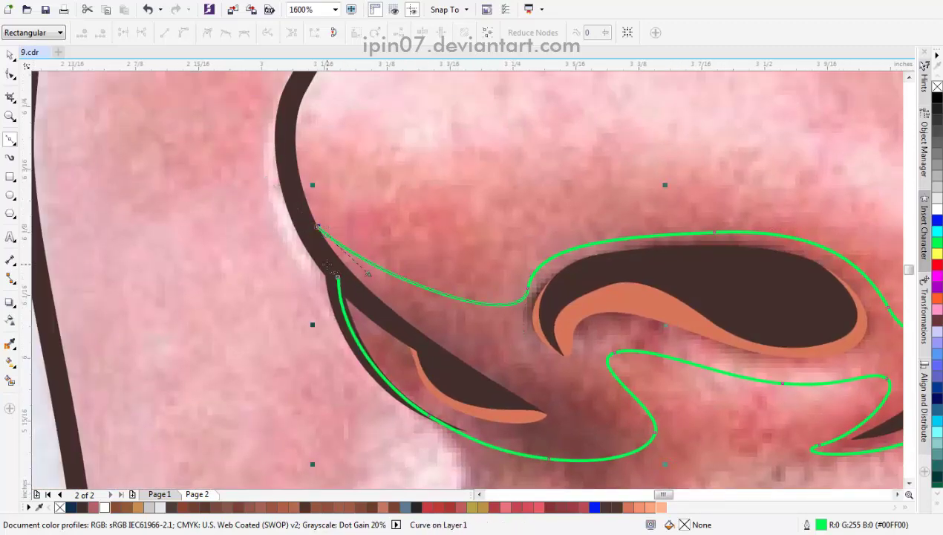
left_click(339, 276)
scroll(351, 248, "down", 1)
key("space")
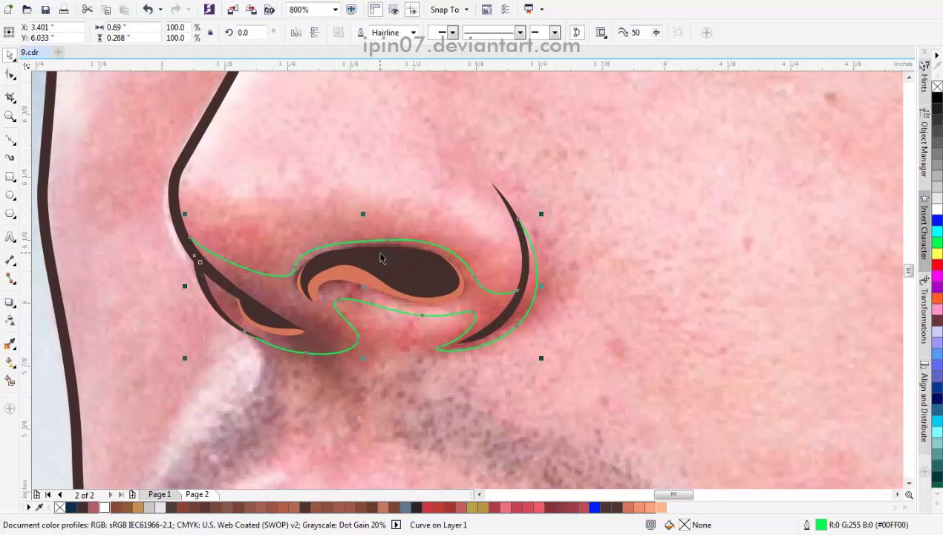
Step: Fill the closed nose shadow outline with the orange #E69465 sampled from the eye shadow
scroll(250, 282, "down", 1)
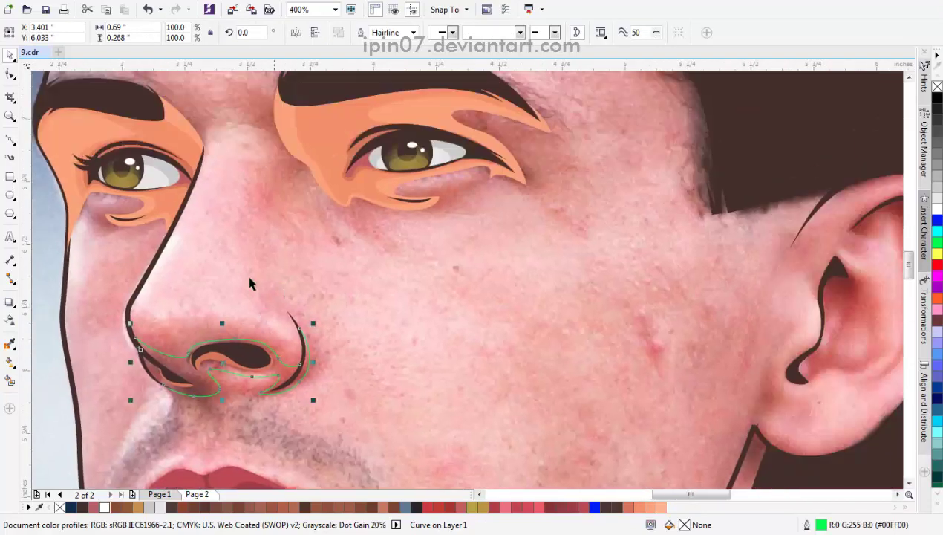
left_click(10, 344)
left_click(159, 216)
scroll(230, 367, "up", 1)
left_click(221, 375)
key("space")
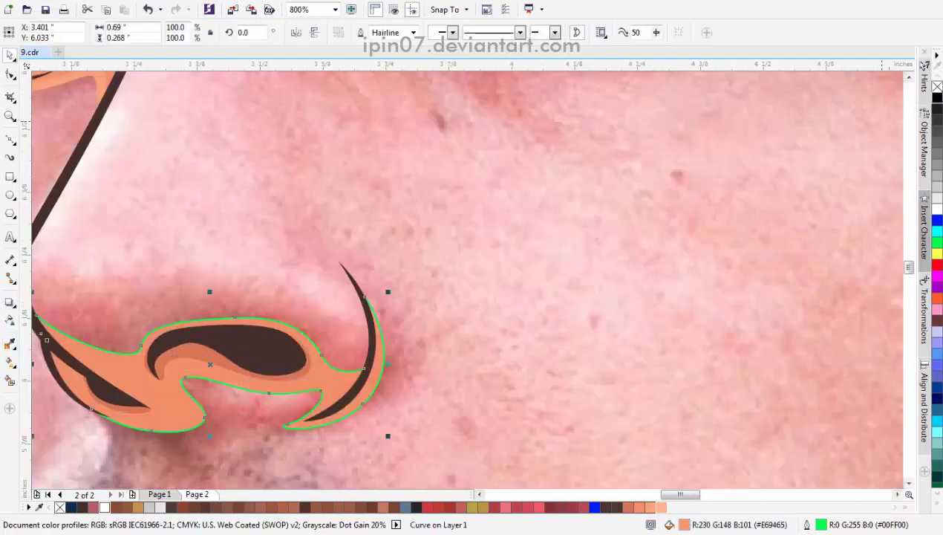
Step: Move the reference photo beside the portrait to review the nose shading, and centre the photo back under the artwork
scroll(401, 280, "down", 1)
scroll(542, 351, "down", 4)
left_click_drag(519, 349, 267, 349)
scroll(463, 312, "up", 2)
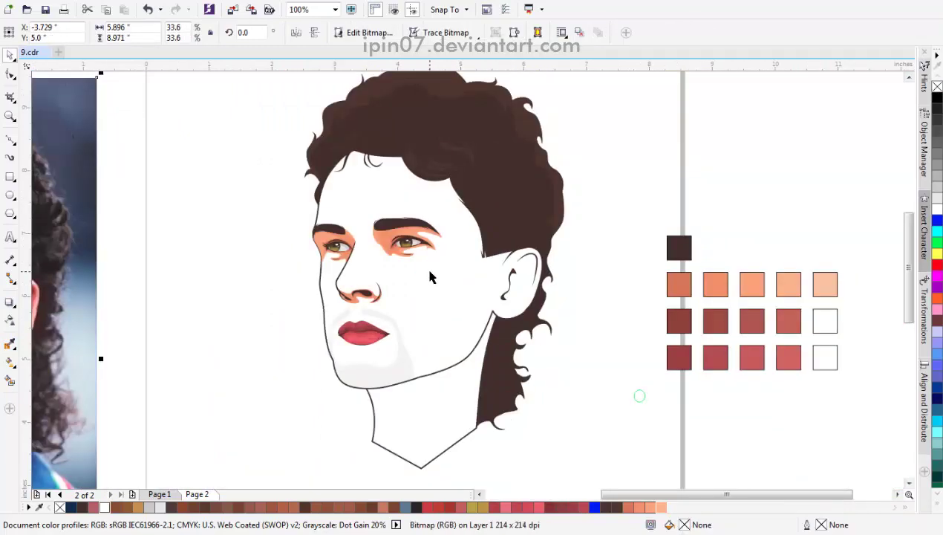
key("p")
Step: Start a larger nose shadow outline from the nose line, running below the far nostril's crease to the top of the philtrum
scroll(400, 326, "up", 1)
left_click(10, 139)
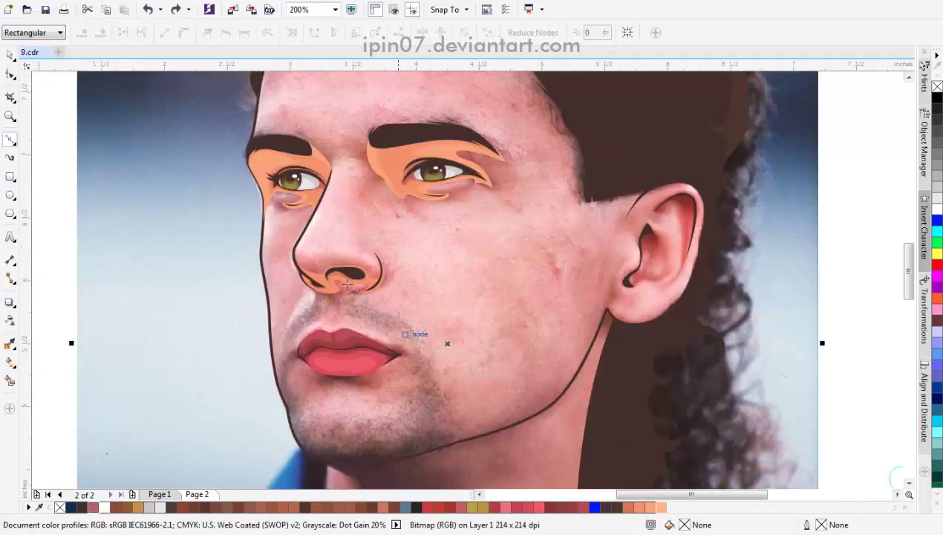
scroll(349, 279, "up", 3)
scroll(249, 227, "down", 4)
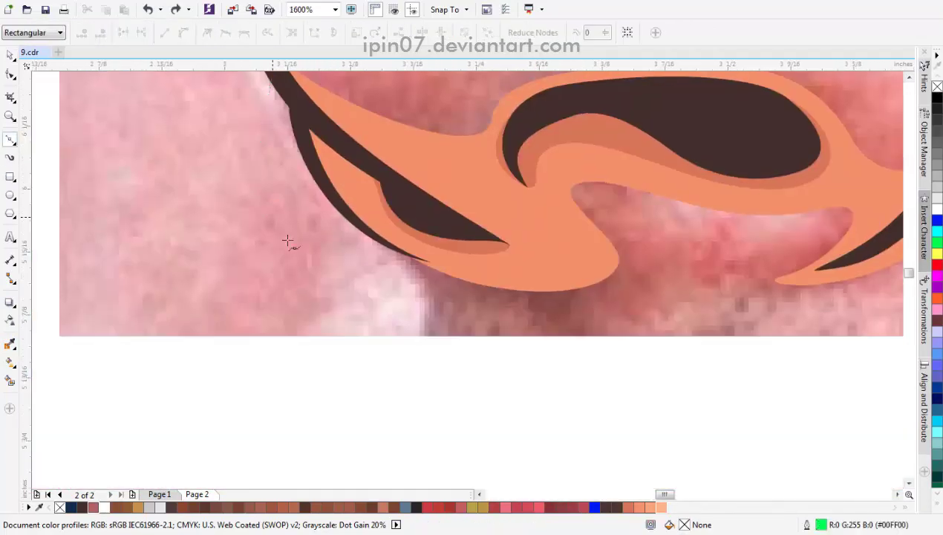
left_click_drag(378, 269, 543, 307)
scroll(543, 307, "down", 1)
left_click_drag(467, 259, 469, 270)
scroll(469, 269, "down", 2)
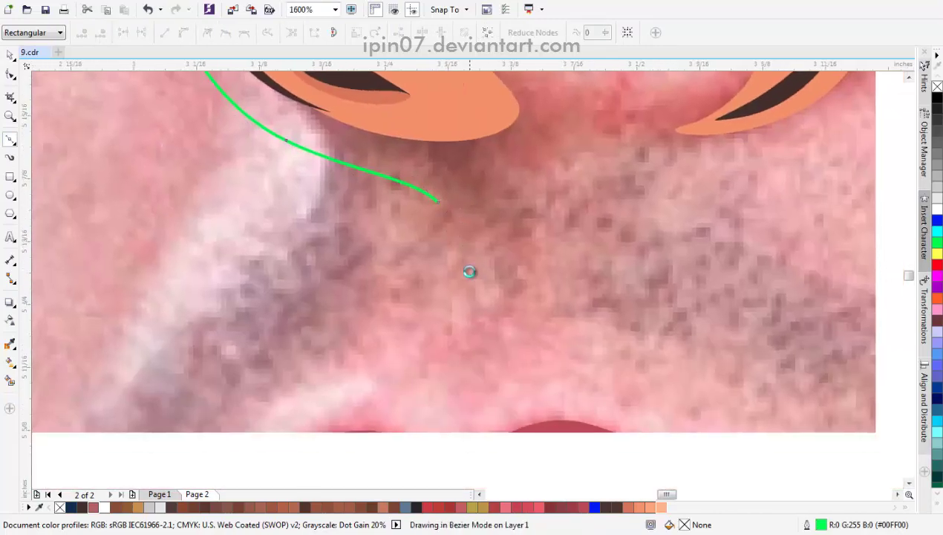
Step: Trace the outline down the philtrum, around its rounded end, back up, and along beneath the nose toward the near wing
mouse_move(445, 331)
left_mouse_down()
mouse_move(449, 339)
mouse_move(442, 331)
left_mouse_up()
left_click_drag(467, 362, 480, 359)
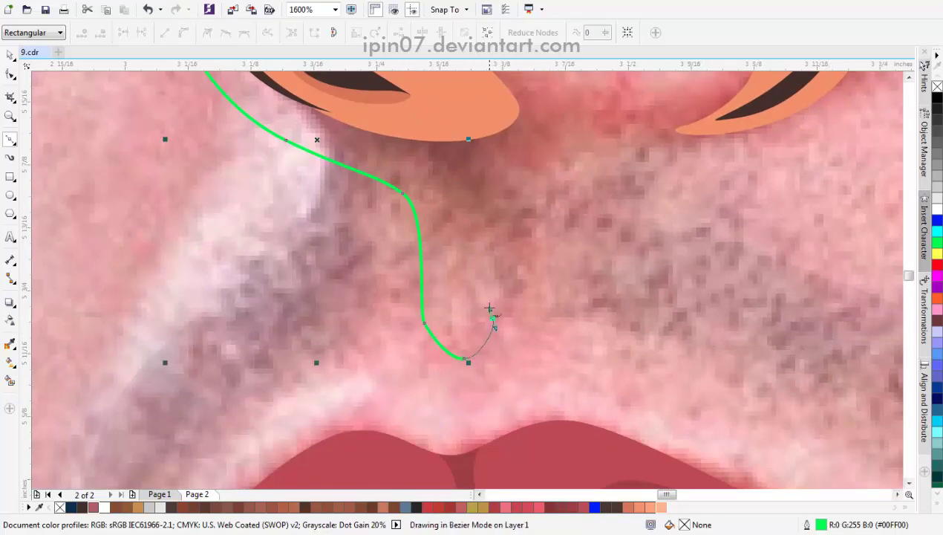
left_click_drag(490, 307, 487, 305)
scroll(454, 265, "up", 3)
left_click(639, 246)
scroll(480, 280, "right", 3)
scroll(574, 252, "down", 2)
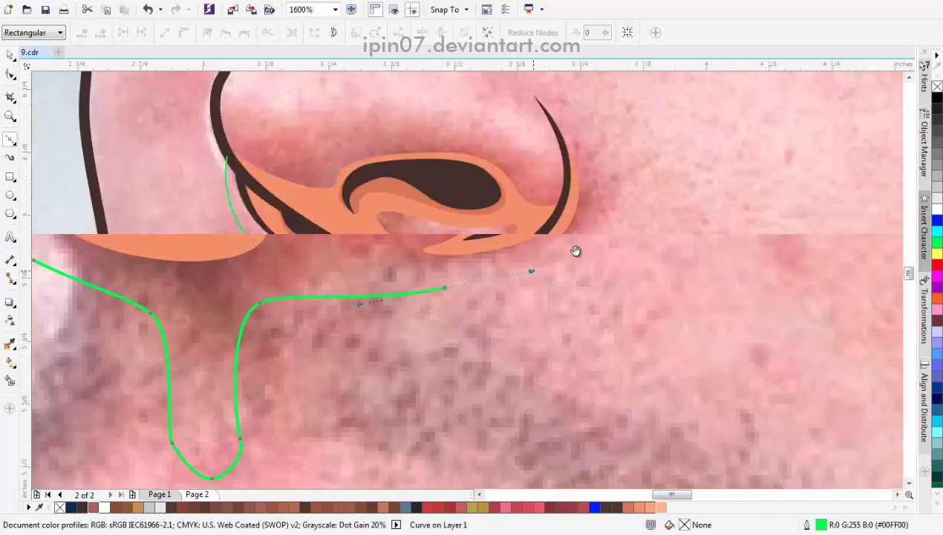
Step: Sweep the larger outline around the outside of the nostril wing to its upper line and back down the inner side
scroll(460, 256, "up", 2)
mouse_move(449, 278)
left_mouse_down()
mouse_move(455, 262)
mouse_move(411, 295)
left_mouse_up()
left_click(473, 181)
scroll(473, 182, "up", 3)
scroll(369, 215, "down", 1)
scroll(391, 270, "up", 1)
scroll(410, 295, "left", 2)
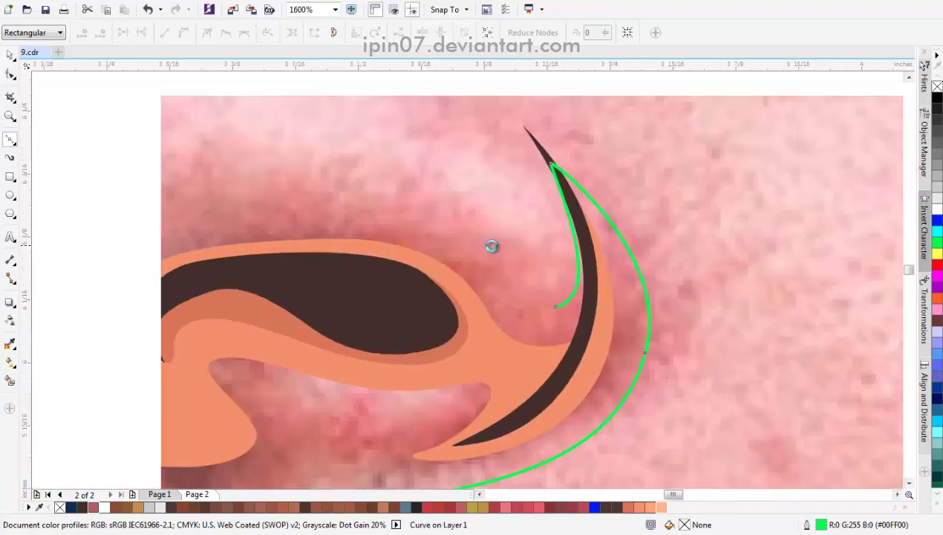
Step: Route the outline above the near nostril's existing shadow to the nose line and close it at its starting node
left_click_drag(404, 213, 362, 207)
scroll(307, 212, "left", 5)
left_click_drag(467, 267, 432, 287)
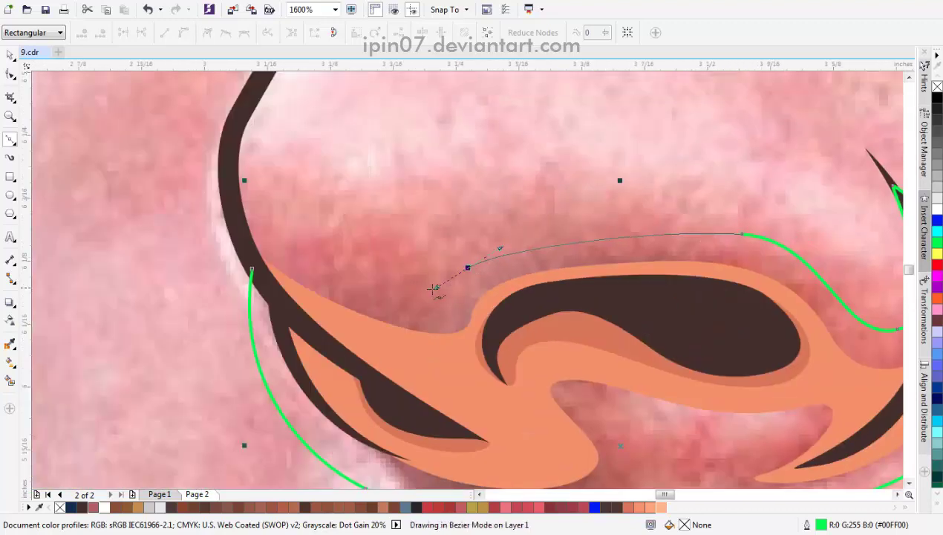
left_click_drag(740, 238, 722, 221)
scroll(722, 222, "left", 2)
mouse_move(516, 271)
left_mouse_down()
mouse_move(389, 269)
mouse_move(450, 287)
left_mouse_up()
scroll(374, 226, "left", 2)
scroll(375, 227, "up", 1)
left_click_drag(375, 213, 344, 144)
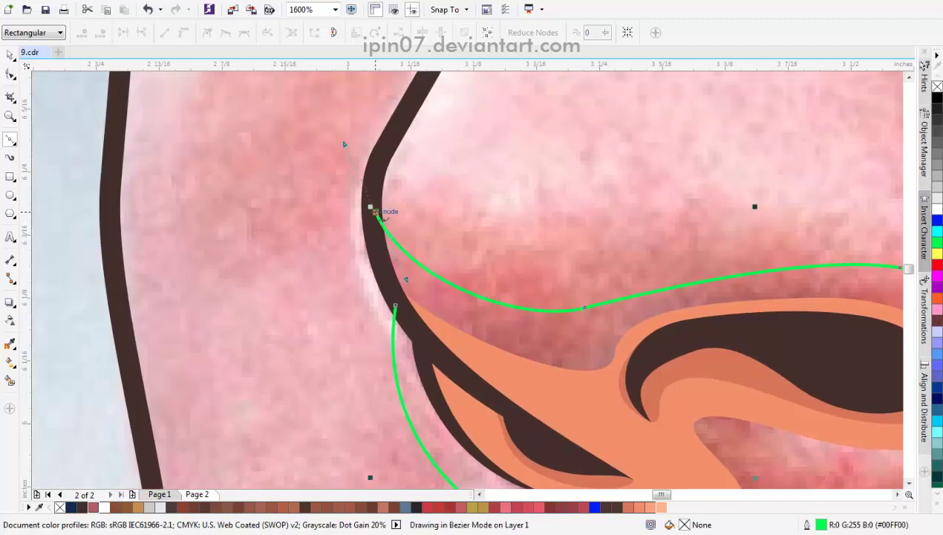
scroll(374, 212, "up", 1)
left_click(405, 336)
key("space")
Step: Fill the larger nose and philtrum outline with the lighter orange #EDA776 sampled from the eye shadow
scroll(378, 283, "down", 4)
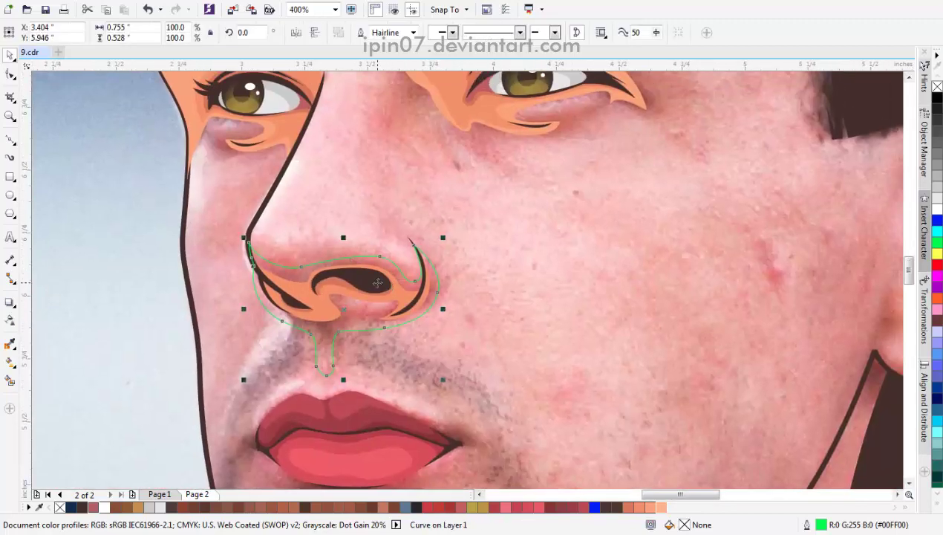
left_click(9, 343)
left_click(288, 285)
left_click(316, 327)
key("space")
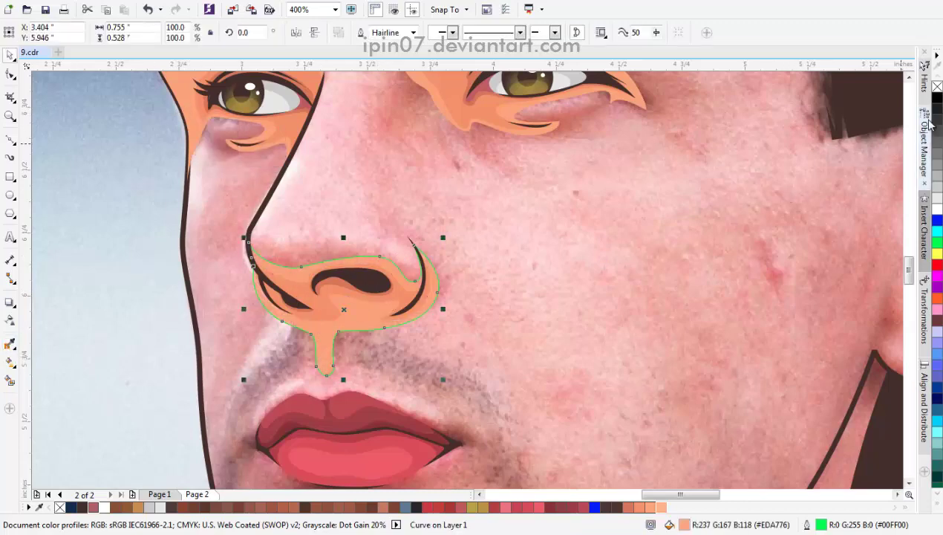
Step: Shift the nodes of the far nostril and its dark orange shadow together slightly up along the nose line
scroll(442, 293, "down", 8)
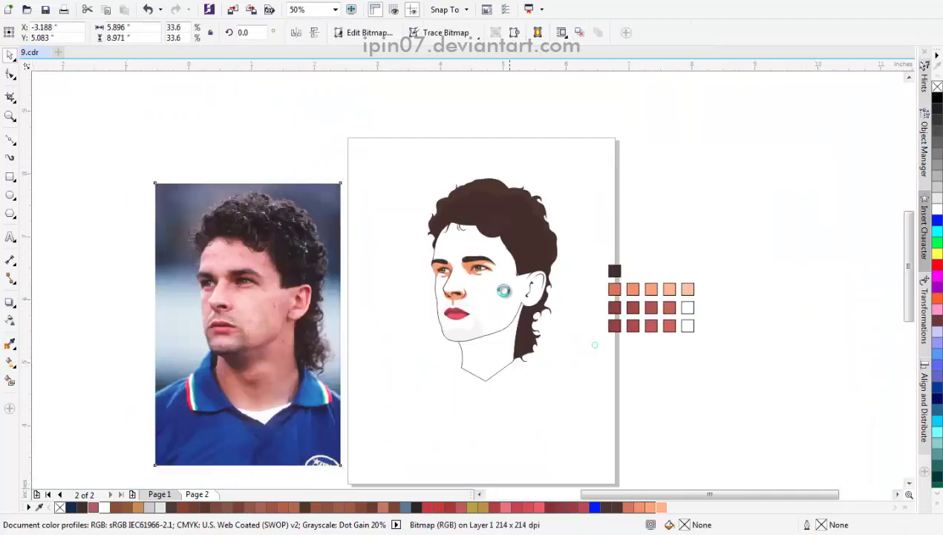
scroll(507, 295, "up", 5)
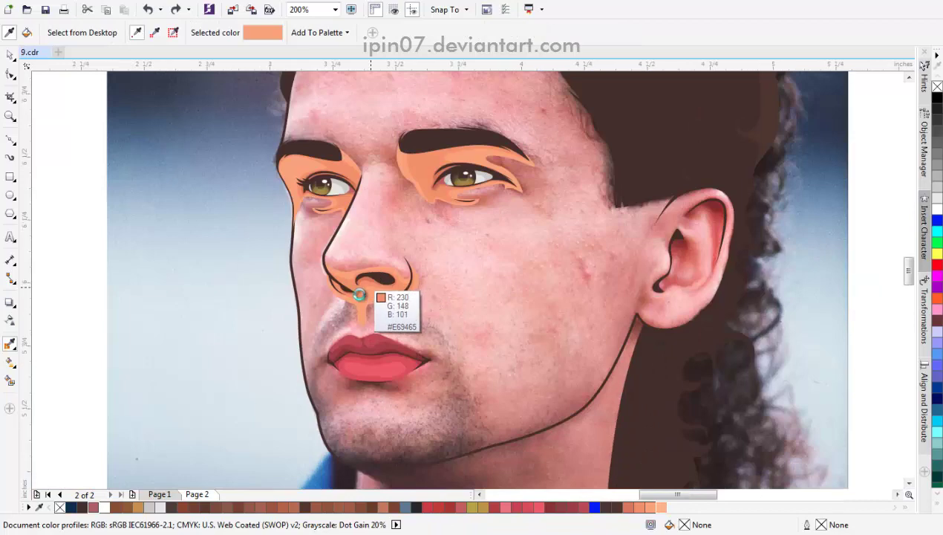
scroll(378, 301, "up", 6)
key("space")
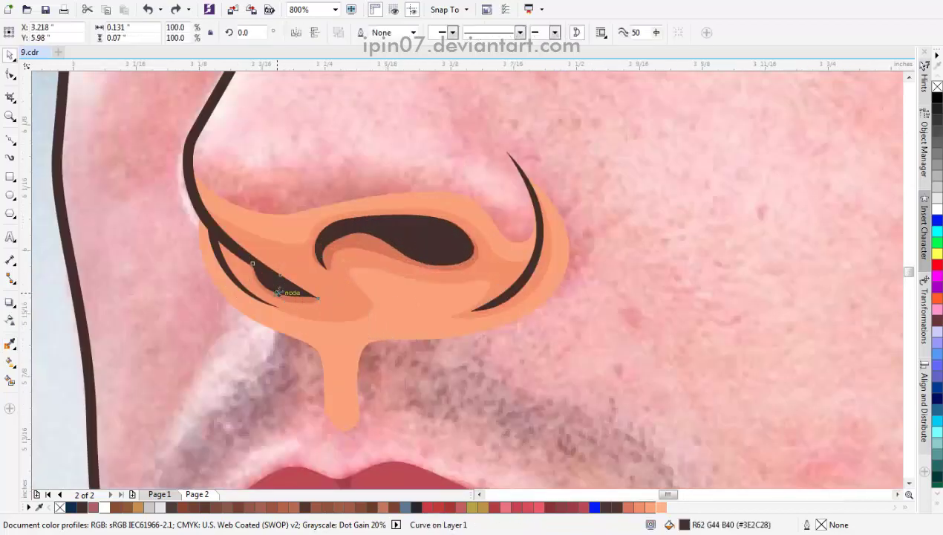
scroll(278, 291, "up", 1)
left_click(310, 303, "shift")
key("F10")
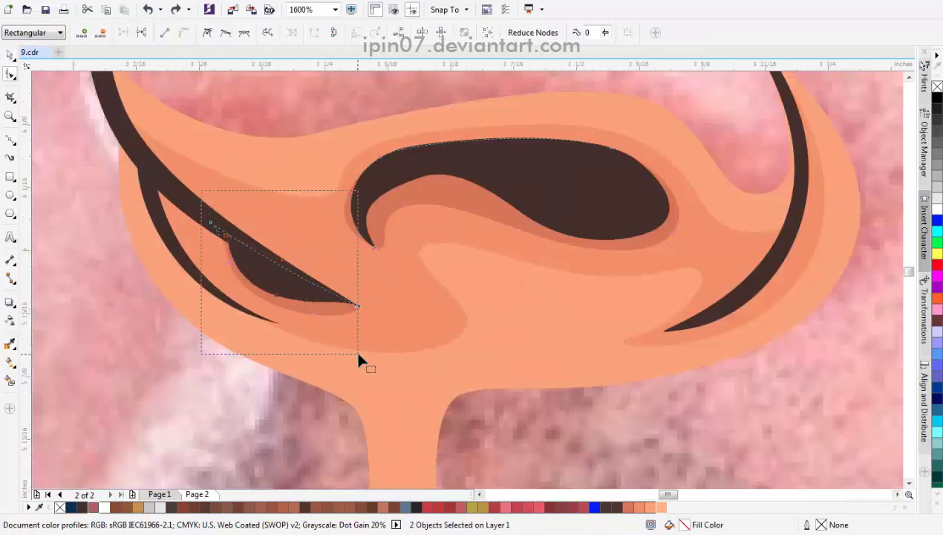
left_click_drag(358, 358, 337, 300)
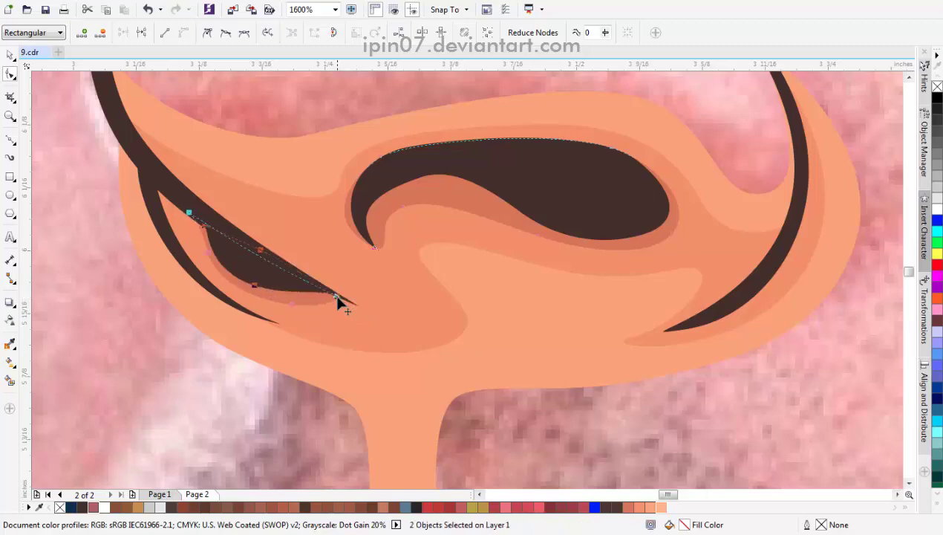
scroll(242, 341, "down", 3)
scroll(393, 347, "down", 1)
key("space")
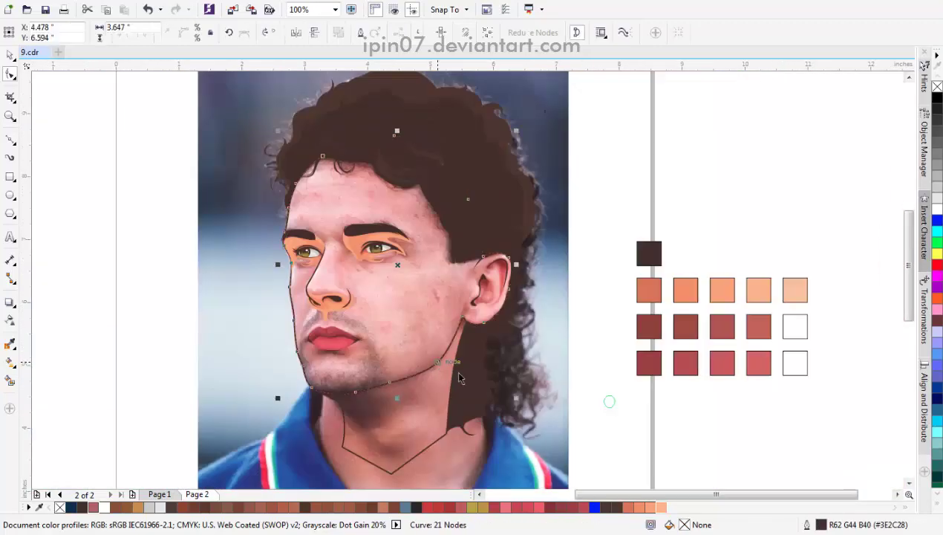
Step: Check the artwork without the reference photo behind it, then restore the photo's position
left_click(380, 316)
key("shift+Left")
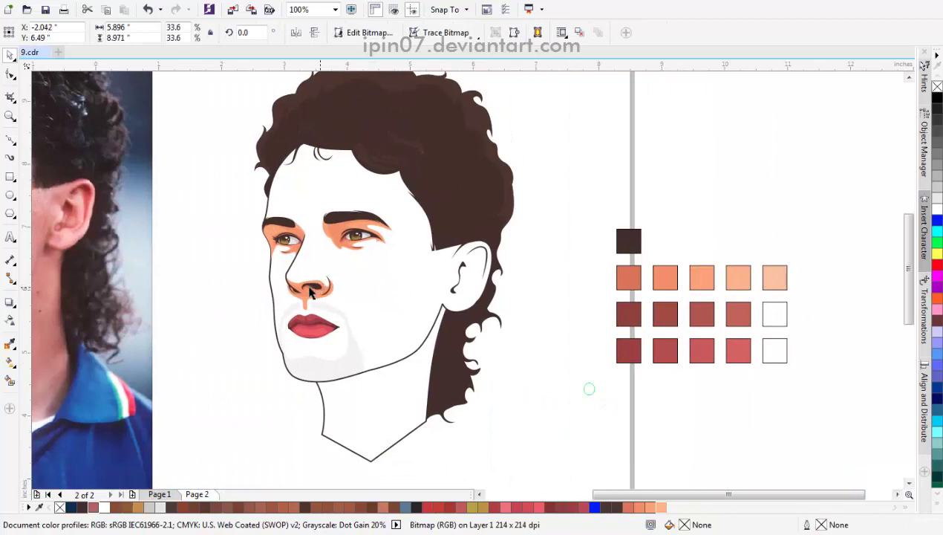
key("shift+Right")
Step: Trace a closed Bezier shadow outline around the near mouth corner, from the upper lip edge round to the lower lip
scroll(294, 272, "up", 1)
left_click(10, 139)
scroll(411, 248, "right", 5)
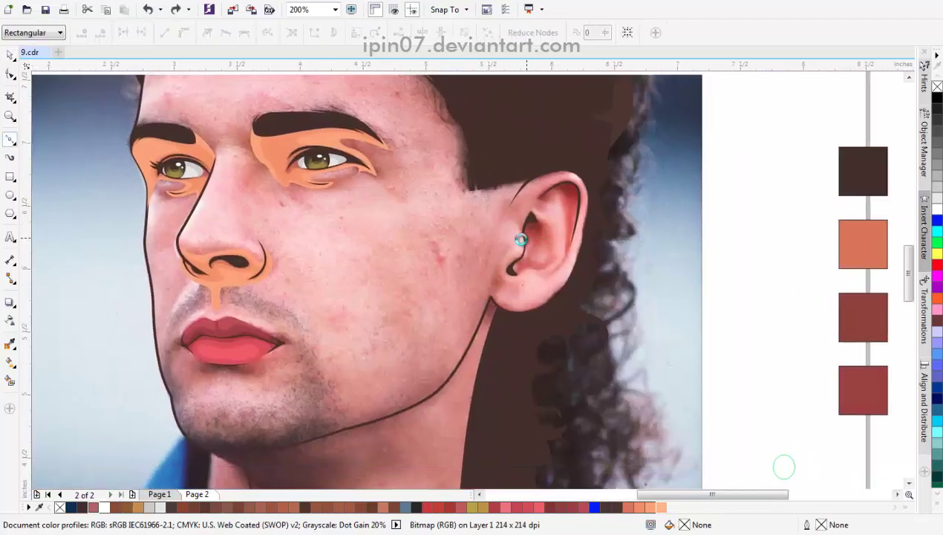
scroll(249, 313, "up", 4)
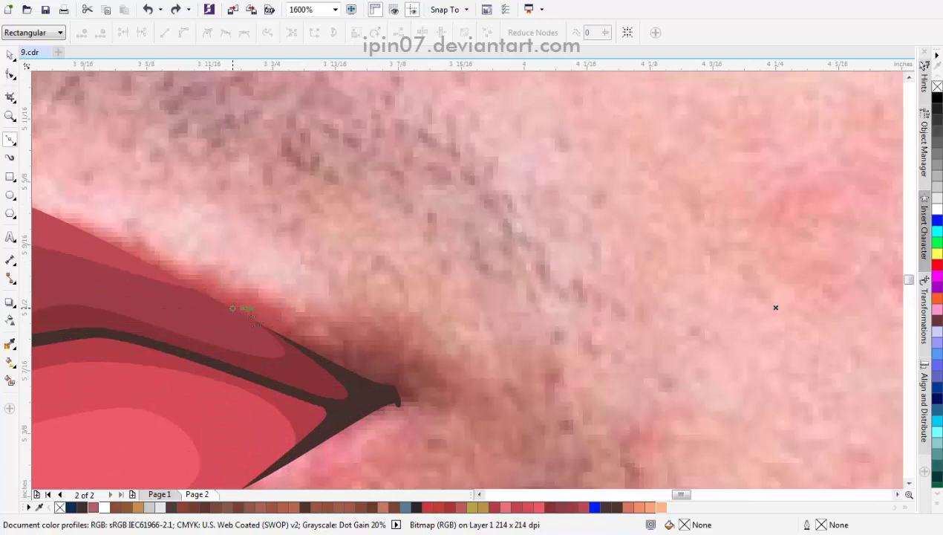
left_click(290, 337)
scroll(421, 343, "down", 1)
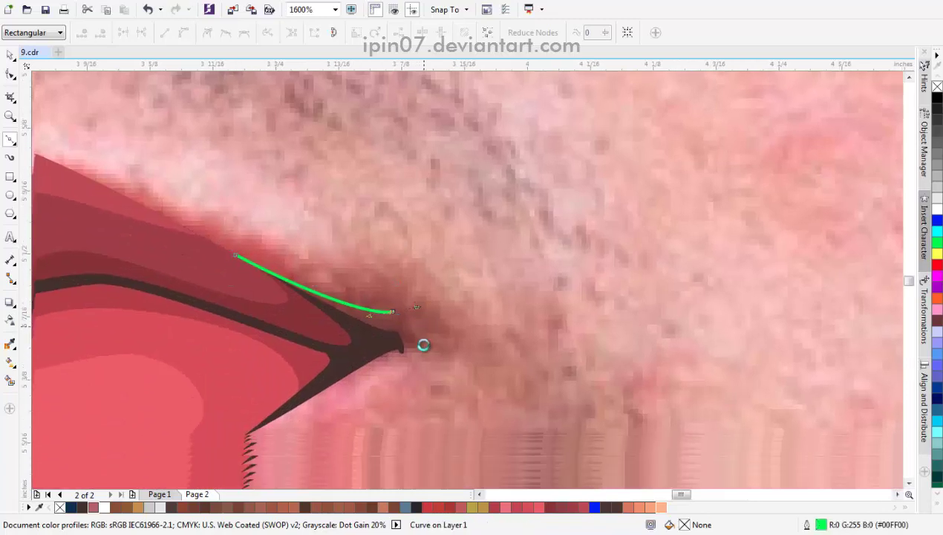
scroll(414, 370, "up", 1)
left_click_drag(346, 352, 308, 387)
left_click(276, 135)
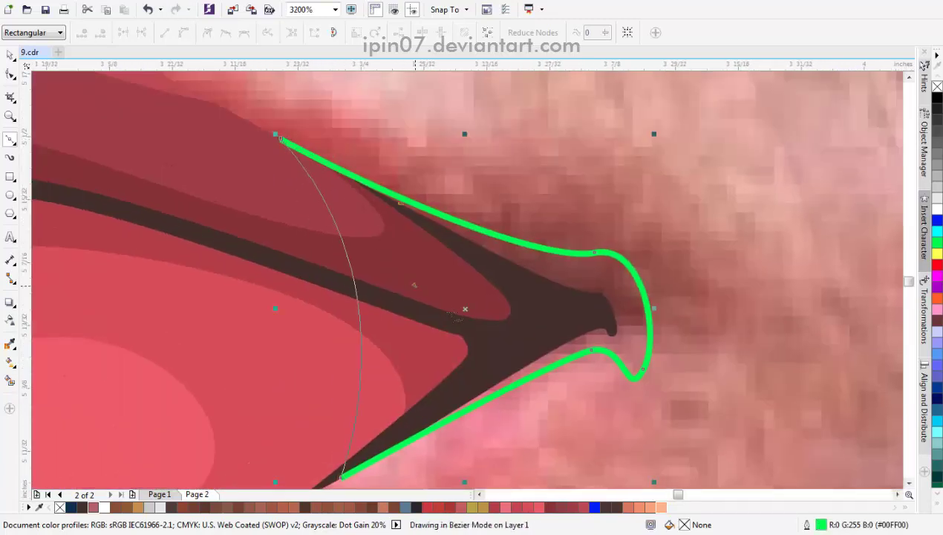
Step: Trace a closed shadow outline around the far mouth corner, from the upper lip edge round to the lower lip line
scroll(337, 275, "down", 2)
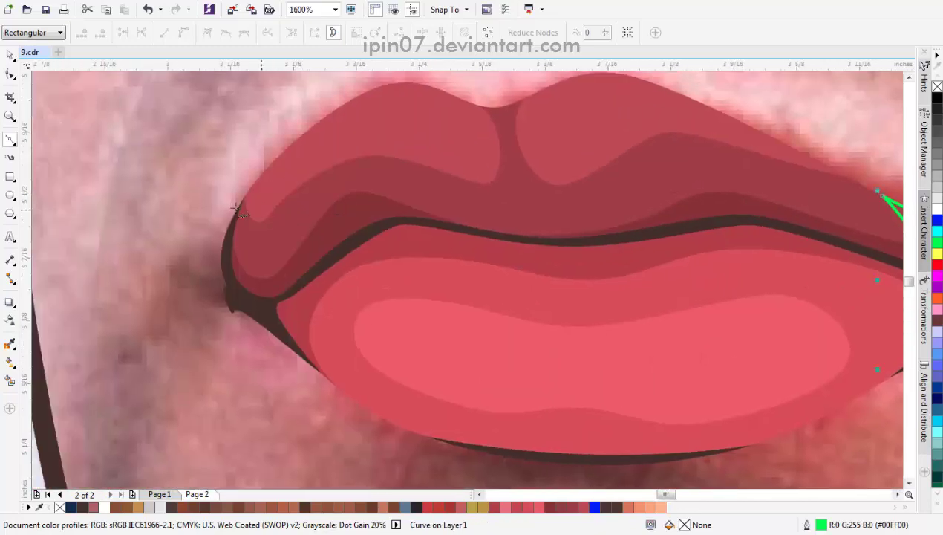
left_click(237, 209)
scroll(238, 210, "up", 1)
left_click_drag(206, 292, 201, 298)
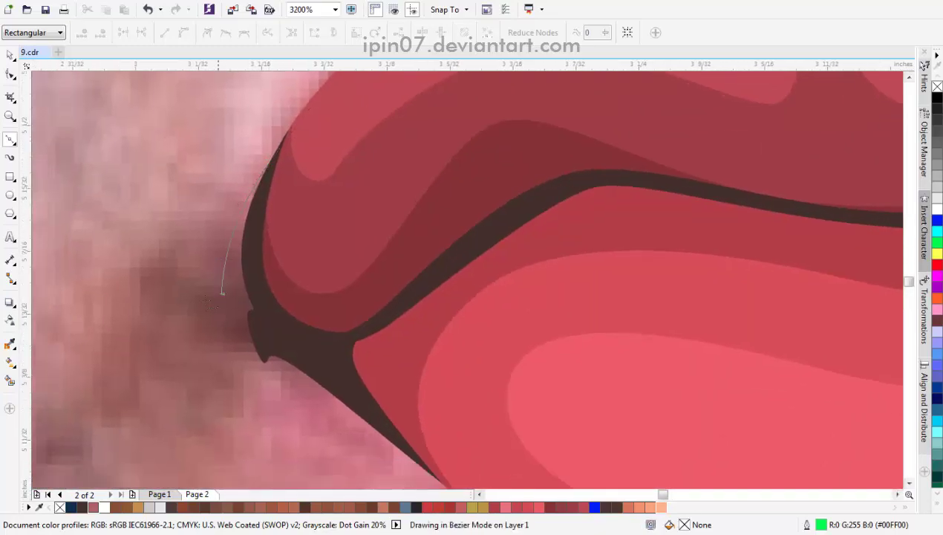
key("space")
key("space")
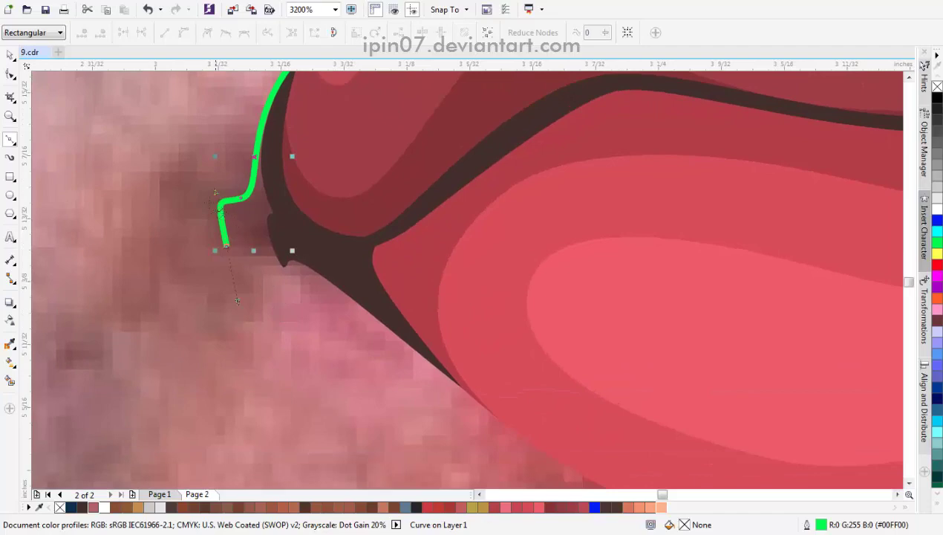
key("space")
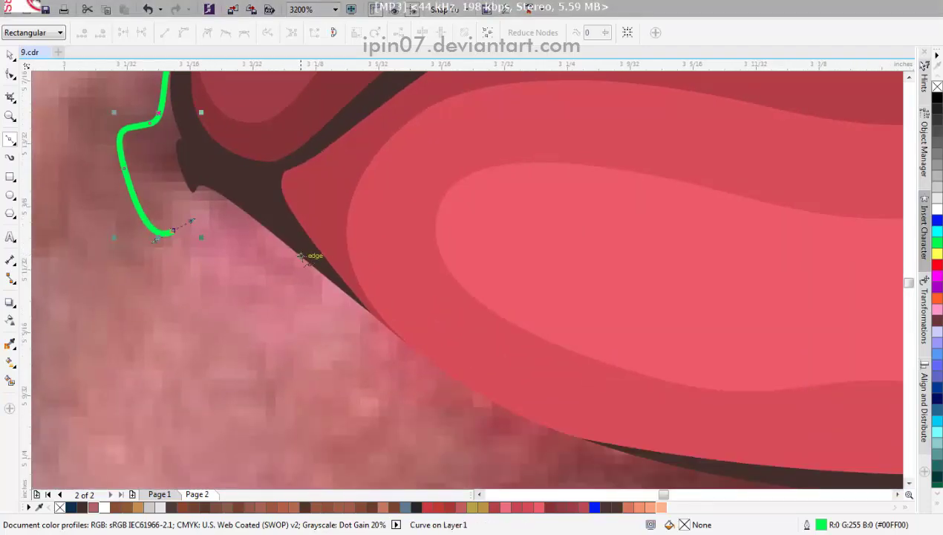
key("space")
scroll(388, 336, "down", 3)
key("space")
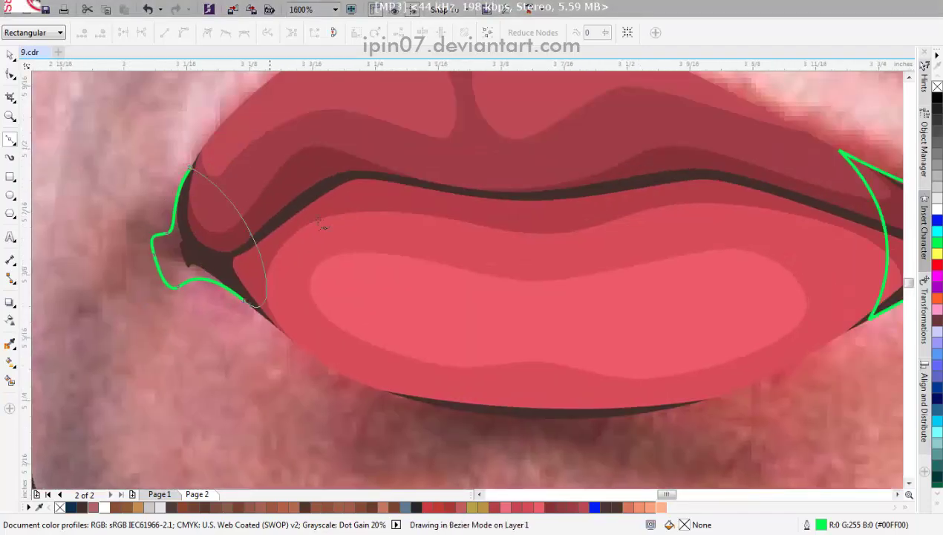
Step: Fill both mouth-corner outlines with the dark orange #CC7A52, without an outline color
key("space")
scroll(706, 233, "up", 2)
key("space")
key("ctrl+a")
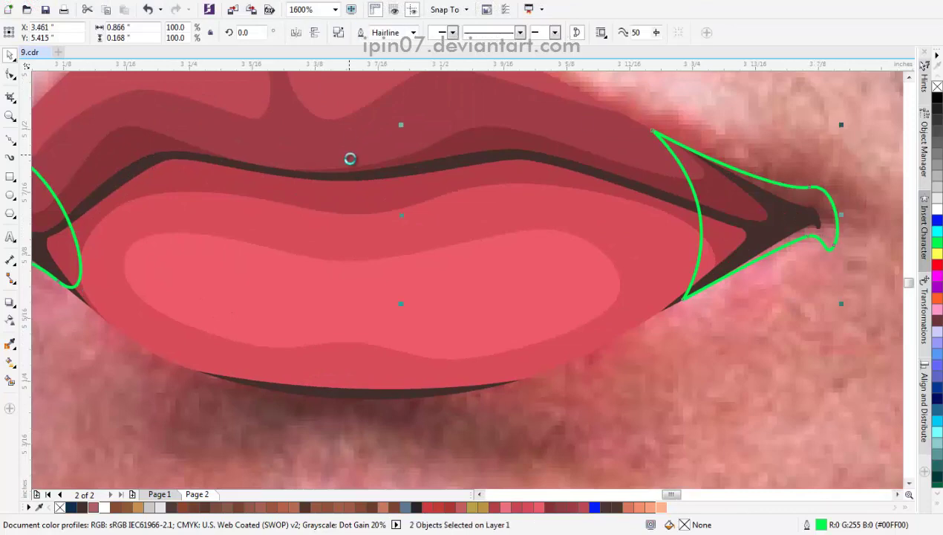
scroll(349, 156, "down", 1)
left_click_drag(328, 174, 309, 250)
key("ctrl+k")
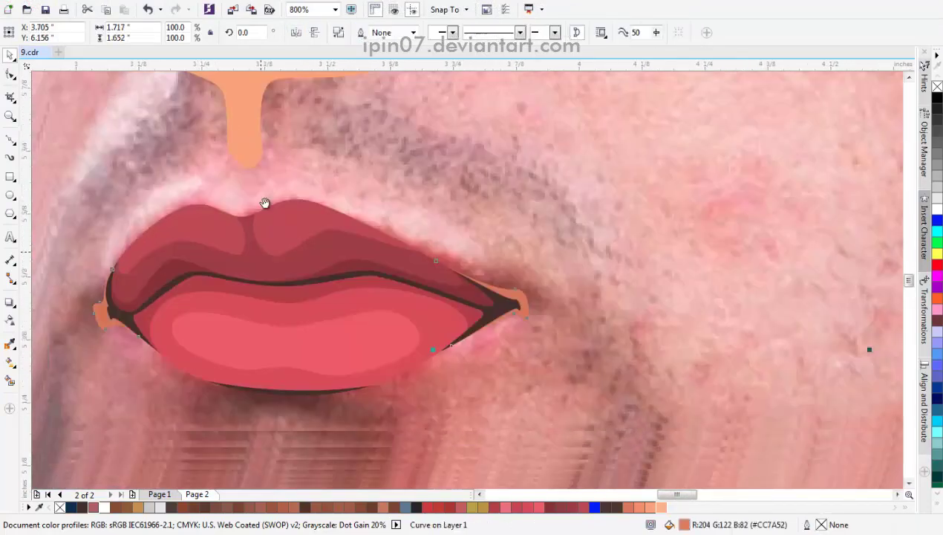
Step: Start a larger Bezier outline at the far upper lip edge and route it around the outside of the far corner's shadow
key("F10")
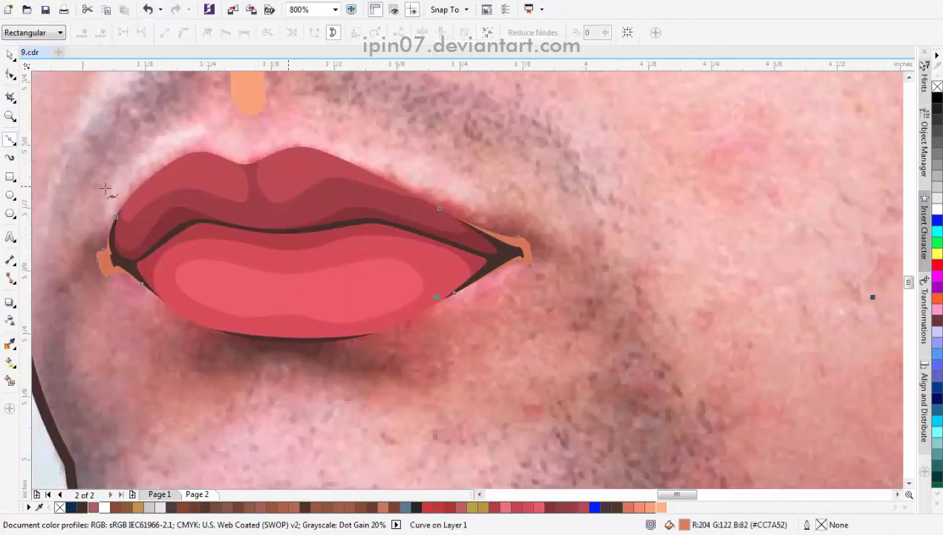
scroll(95, 236, "up", 1)
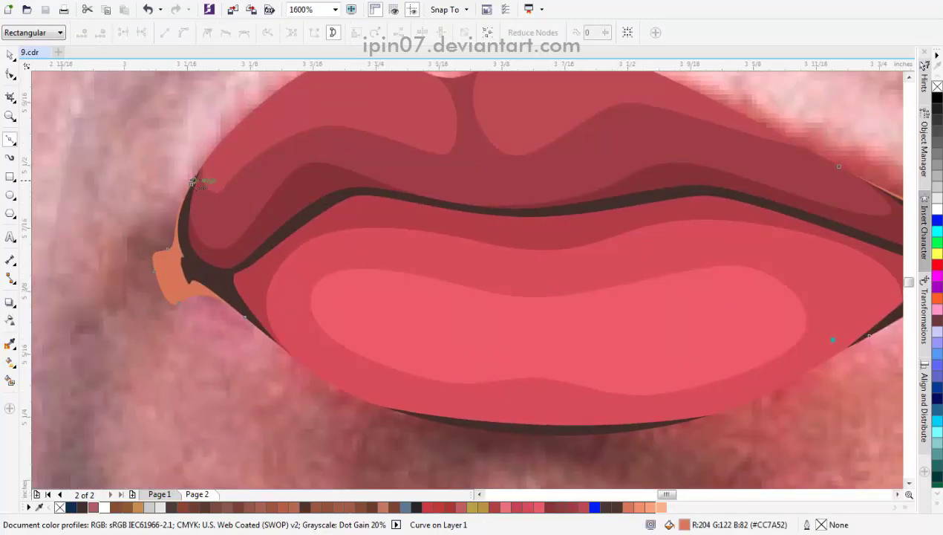
left_click(192, 178)
scroll(136, 239, "up", 1)
scroll(136, 239, "down", 2)
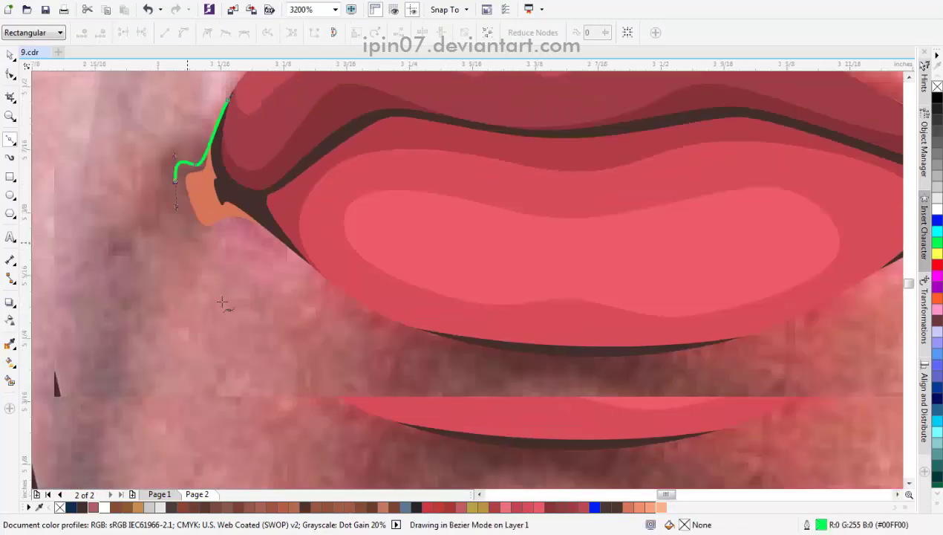
left_click(214, 264)
left_click(247, 228)
scroll(268, 227, "down", 1)
scroll(349, 288, "up", 1)
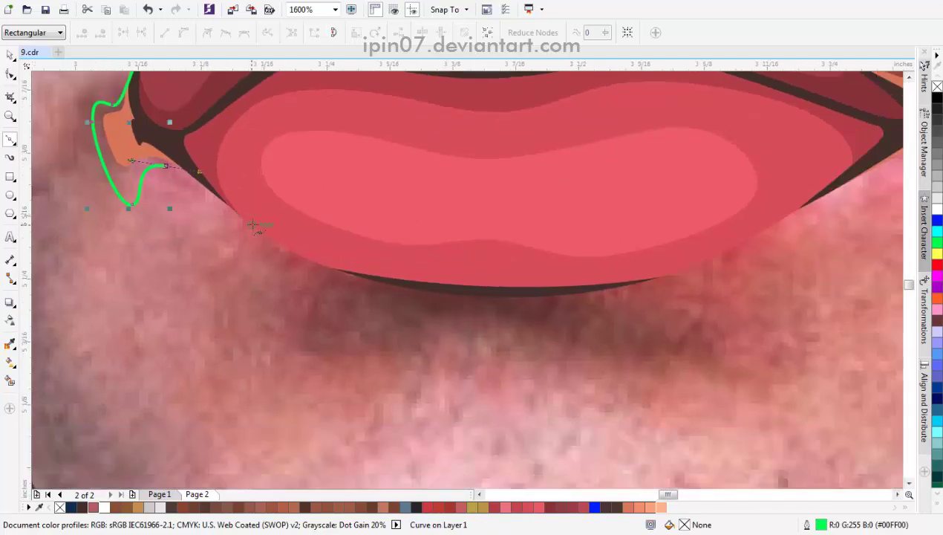
left_click_drag(242, 225, 269, 247)
scroll(268, 247, "down", 1)
scroll(347, 297, "up", 1)
left_click_drag(379, 319, 496, 326)
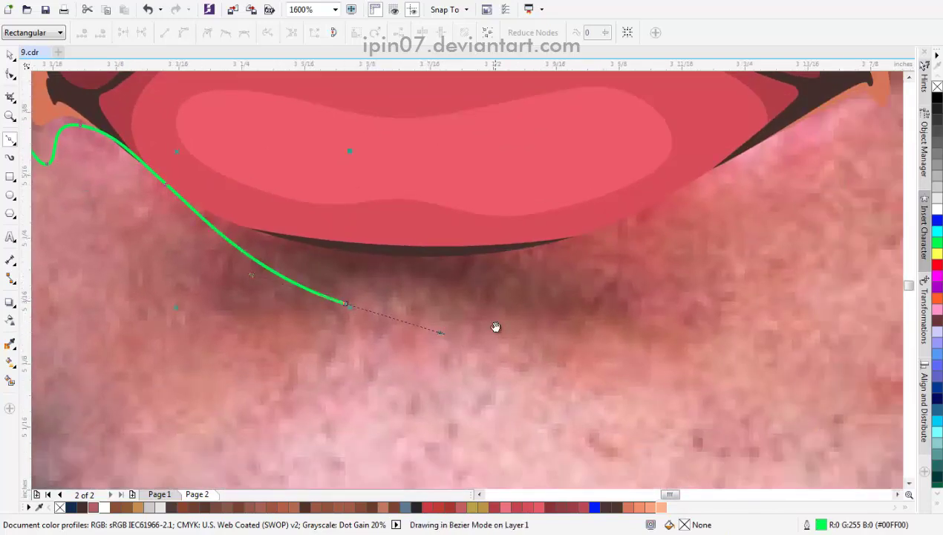
scroll(496, 326, "right", 1)
key("ctrl+z")
key("ctrl+z")
Step: Continue the outline along the lower lip, curve it beneath the lip's shadow, and bring it up below the near mouth corner
left_click(150, 195)
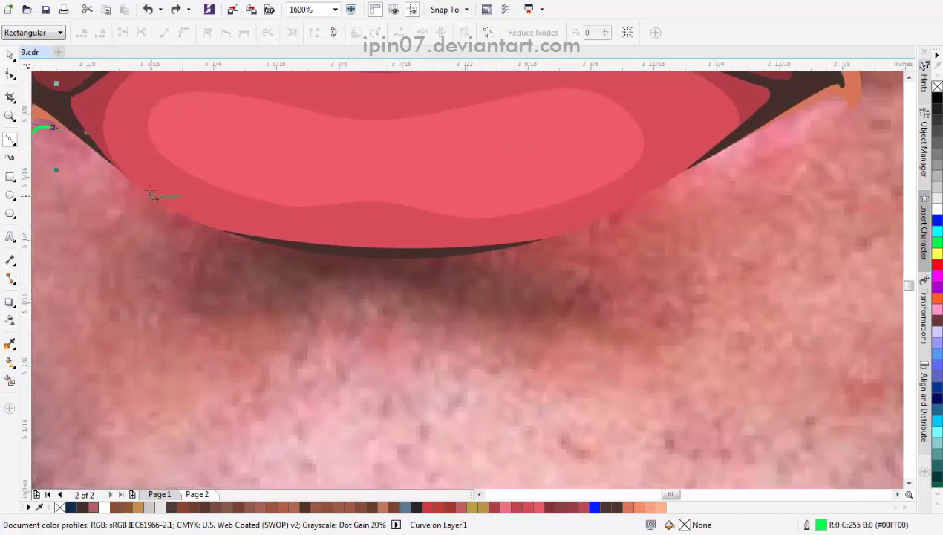
left_click_drag(350, 306, 472, 325)
scroll(409, 254, "right", 5)
scroll(409, 253, "up", 1)
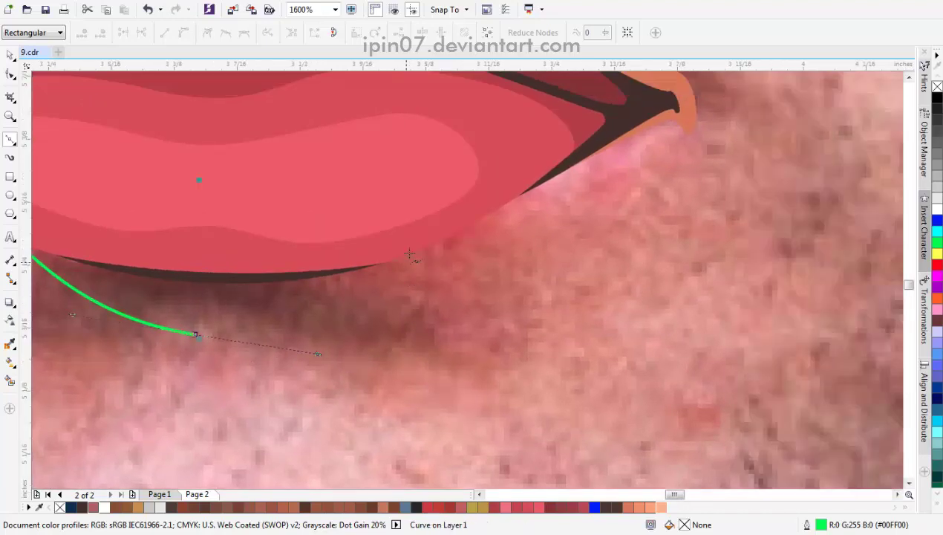
scroll(225, 280, "up", 2)
left_click_drag(441, 216, 444, 214)
scroll(346, 238, "right", 2)
scroll(346, 238, "up", 1)
scroll(513, 193, "right", 1)
scroll(513, 193, "up", 2)
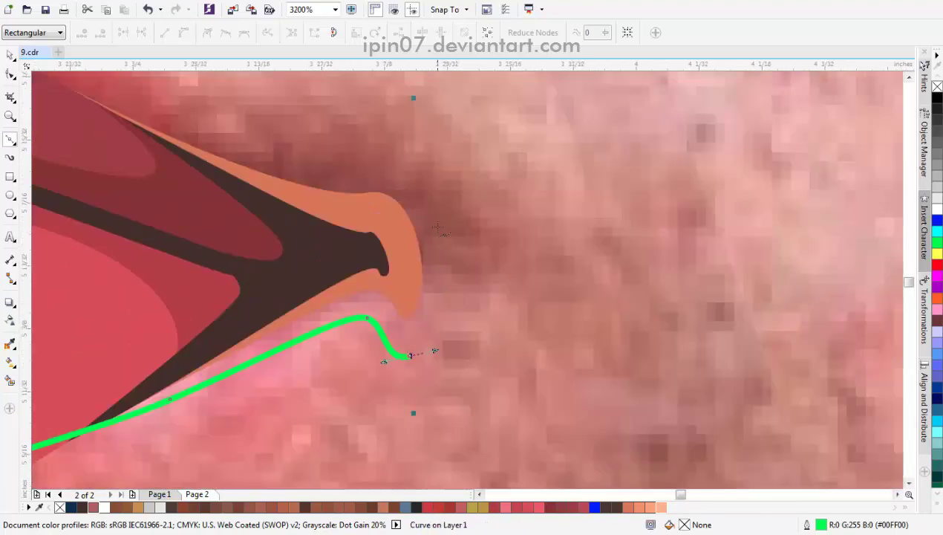
Step: Wrap the outline around the near corner's shadow to the upper lip edge and close it across the lips at its starting node
left_click(355, 165)
scroll(355, 165, "left", 3)
scroll(355, 165, "up", 2)
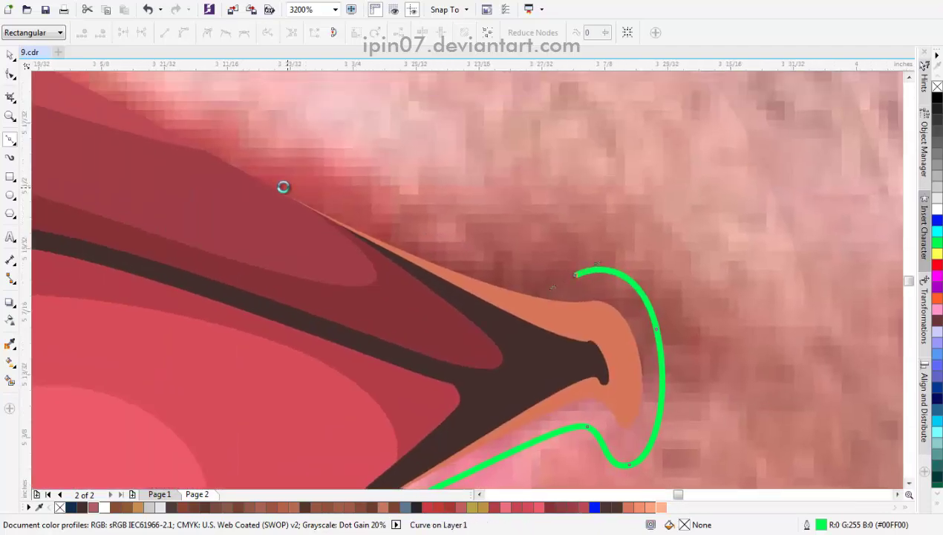
scroll(87, 88, "down", 2)
scroll(375, 236, "left", 6)
scroll(375, 236, "up", 1)
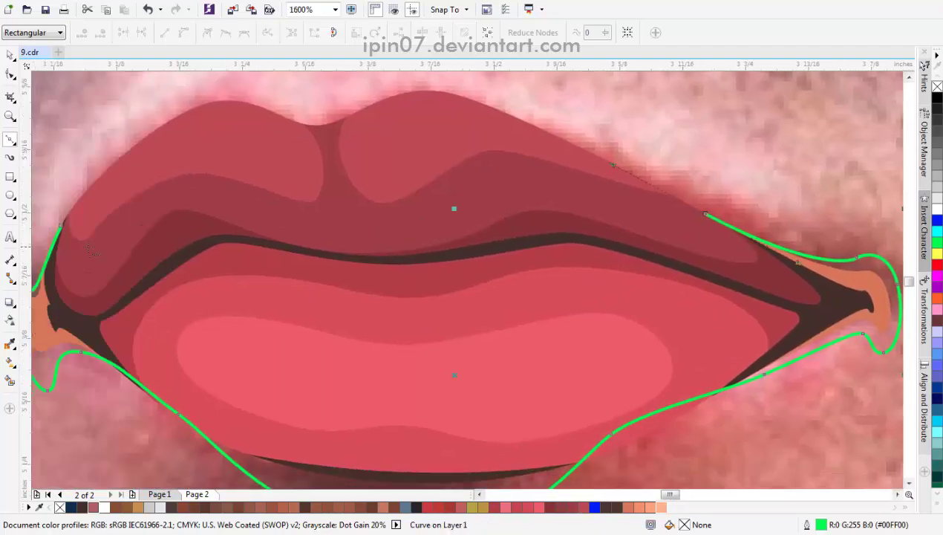
left_click(61, 225)
Step: Fill the larger mouth outline with the medium orange sampled from the nose shadow and deselect it
scroll(295, 337, "down", 2)
scroll(326, 309, "right", 1)
scroll(326, 310, "down", 1)
key("space")
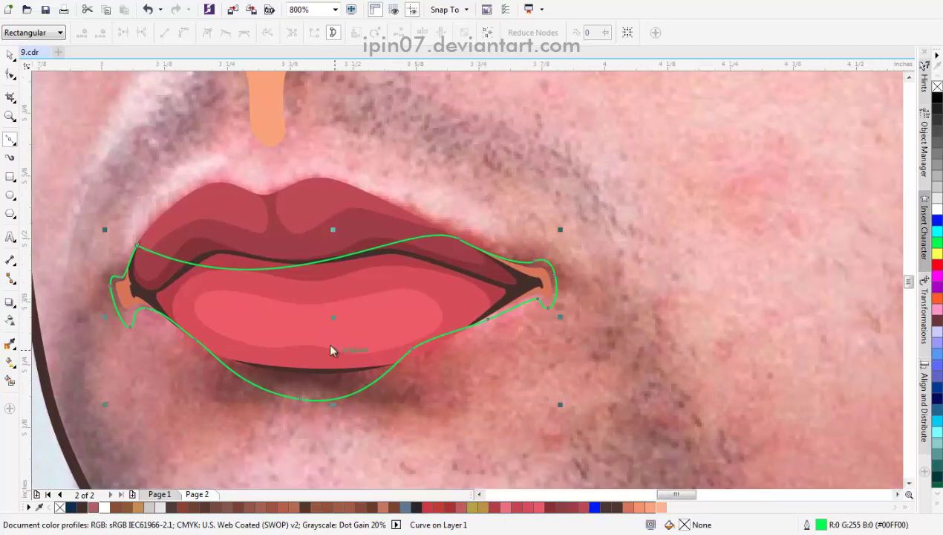
scroll(318, 385, "up", 3)
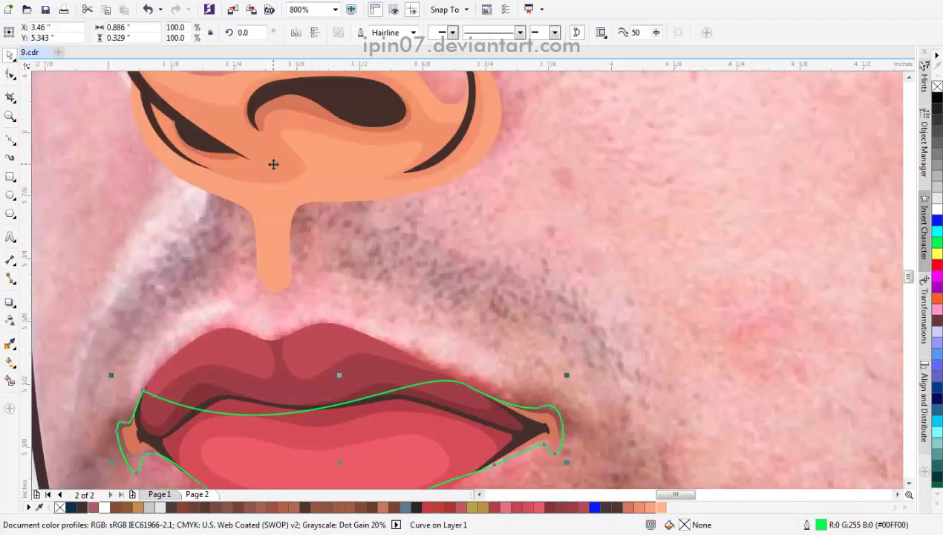
left_click(354, 154)
key("Escape")
scroll(357, 157, "down", 4)
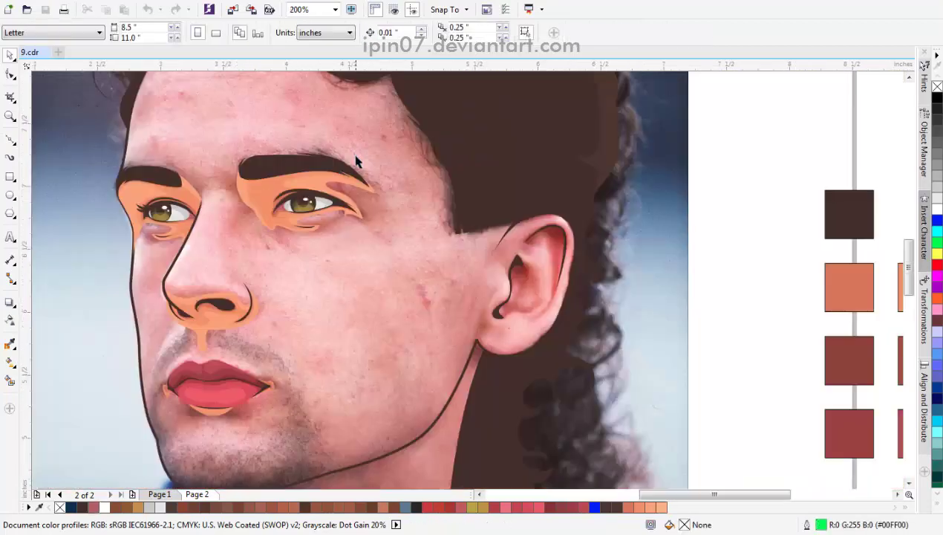
Step: Start a third, wider Bezier outline at the far upper lip edge and trace it around the far corner's shadows to the lower lip
scroll(389, 200, "up", 1)
scroll(247, 258, "up", 1)
left_click(11, 141)
scroll(153, 263, "up", 1)
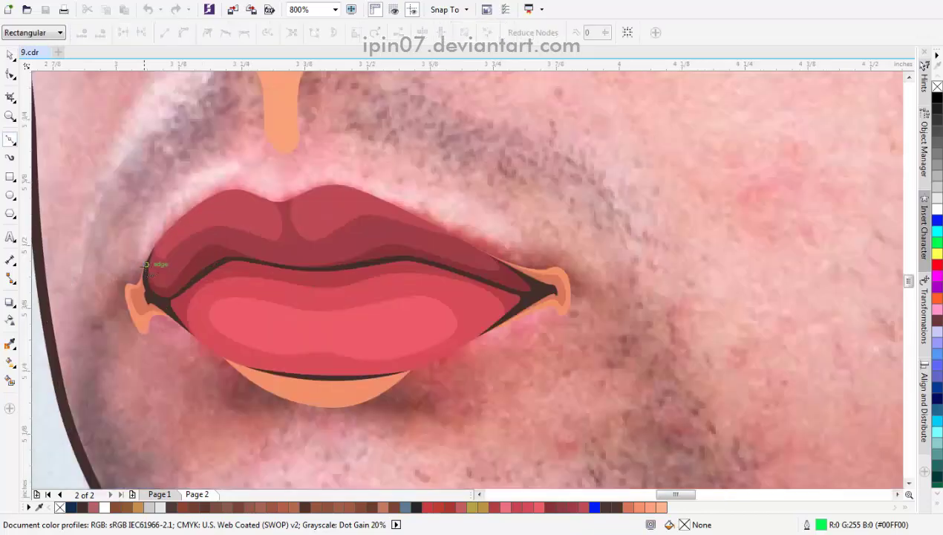
scroll(178, 237, "up", 1)
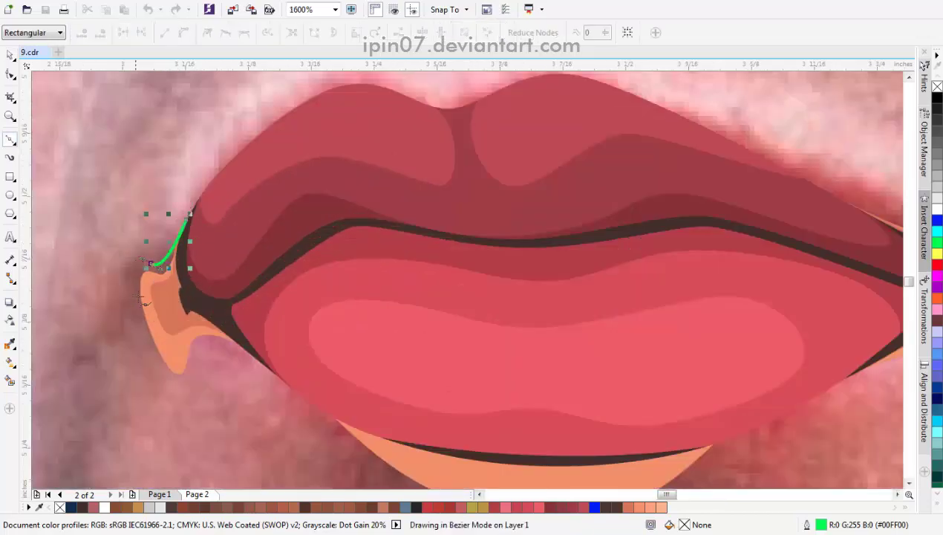
scroll(136, 323, "down", 2)
left_click_drag(187, 321, 199, 321)
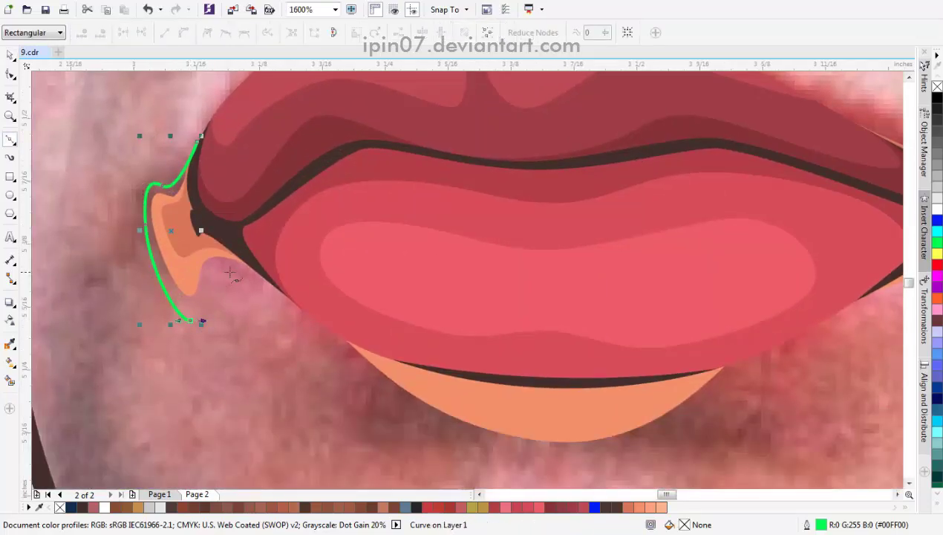
left_click_drag(273, 291, 274, 292)
scroll(242, 326, "right", 4)
scroll(242, 325, "down", 2)
left_click_drag(158, 241, 396, 327)
scroll(394, 313, "right", 3)
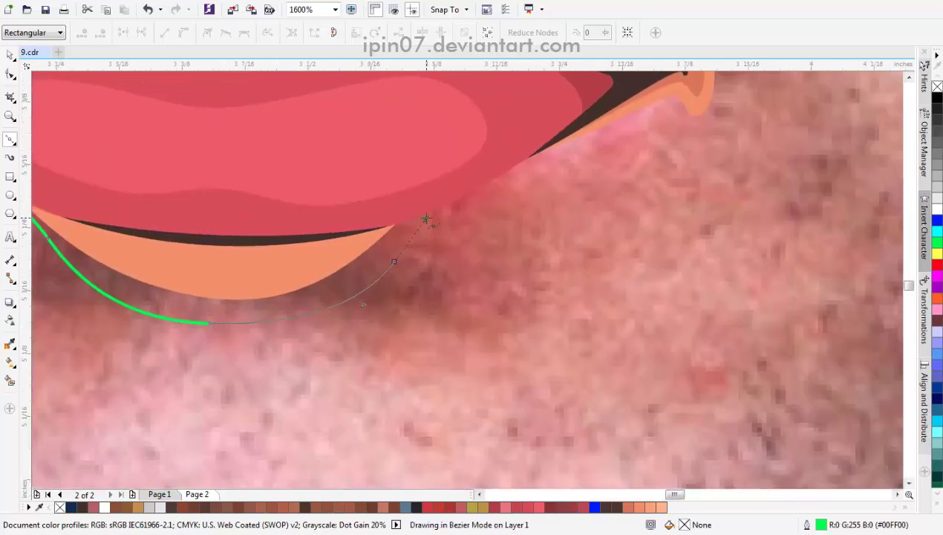
key("space")
scroll(284, 290, "down", 2)
scroll(185, 327, "up", 2)
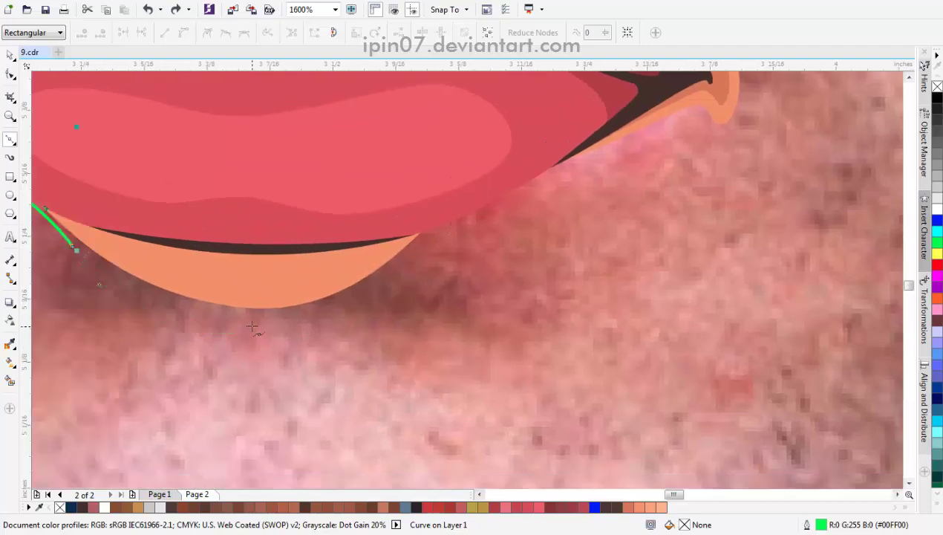
Step: Curve the wider outline beneath the orange lower-lip shadow and up along the lip toward the near mouth corner
left_click_drag(338, 331, 338, 331)
key("space")
scroll(297, 304, "right", 5)
left_click_drag(307, 249, 312, 246)
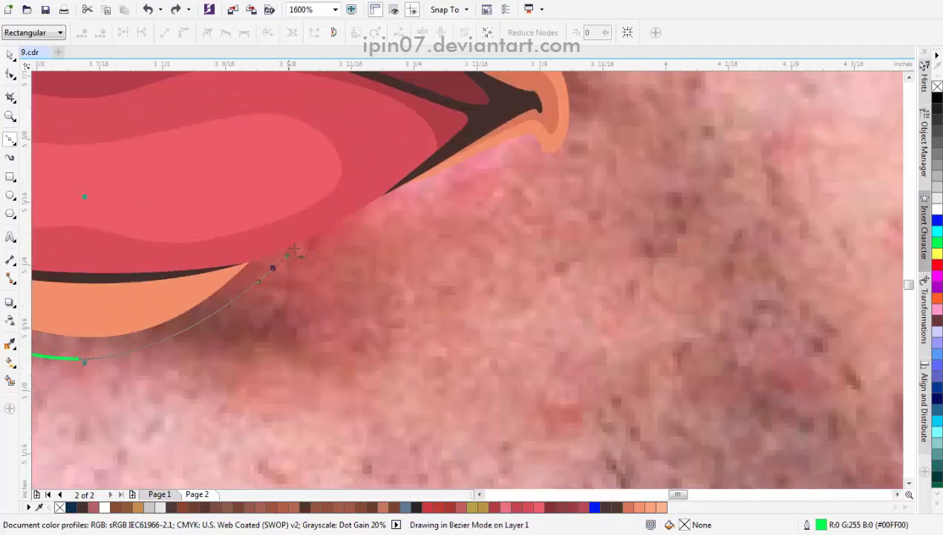
left_click(428, 175)
scroll(431, 179, "up", 2)
Step: Wrap the wider outline around the outer side of the near mouth corner's shadows, redoing the curve to follow them closely
left_click_drag(467, 156, 509, 140)
left_click_drag(380, 242, 411, 304)
key("space")
scroll(432, 256, "down", 1)
left_click_drag(373, 223, 360, 212)
key("space")
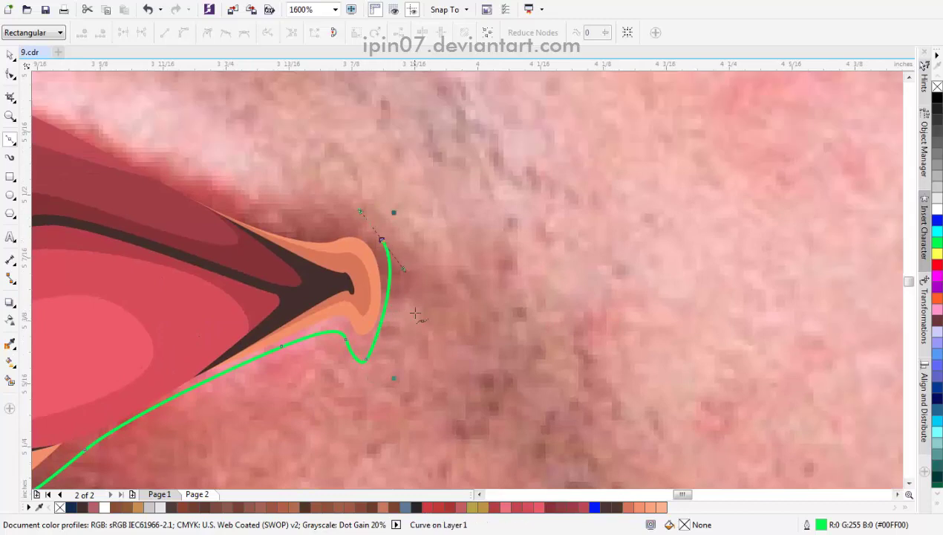
left_click_drag(386, 249, 394, 213)
key("space")
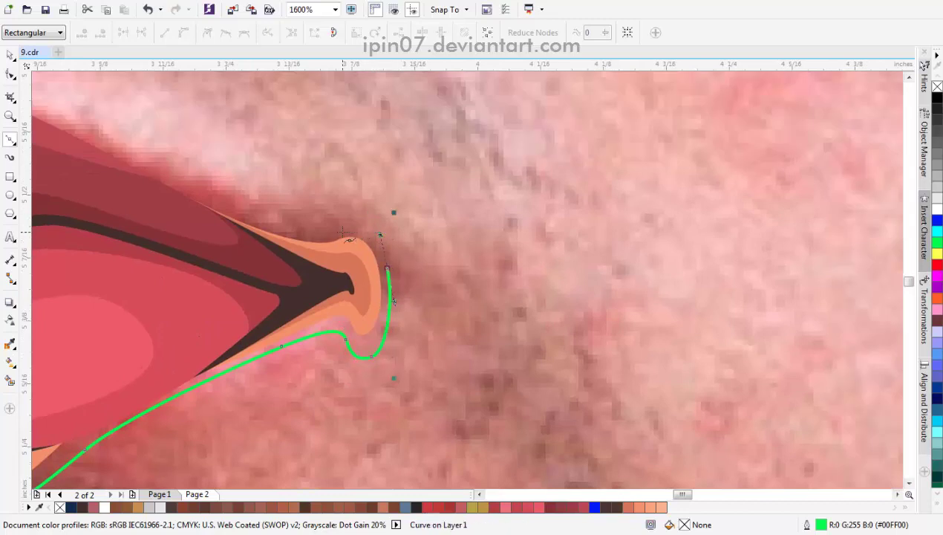
Step: Route the wider outline over the near corner's shadows to the upper lip edge and close it at its starting node
key("space")
scroll(374, 291, "down", 1)
scroll(280, 239, "up", 1)
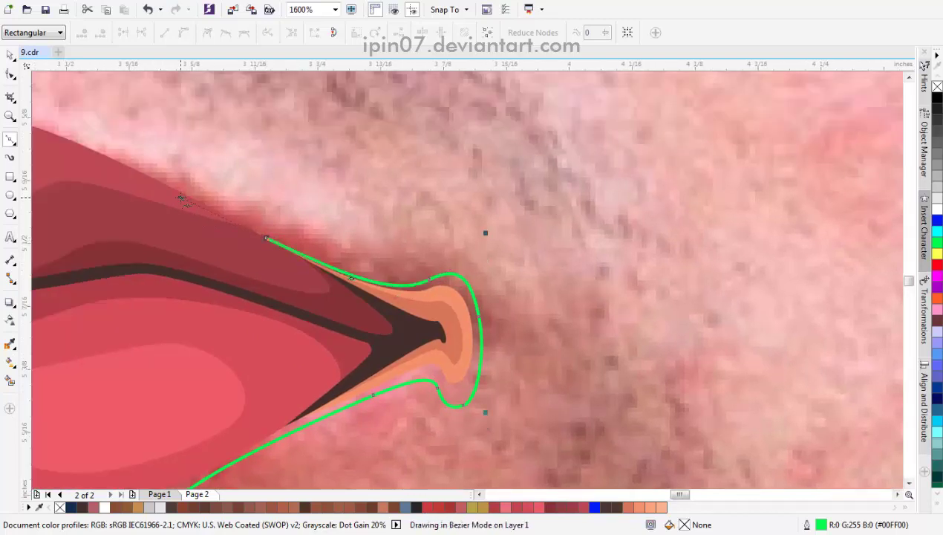
key("space")
scroll(297, 285, "down", 1)
key("space")
scroll(146, 285, "up", 1)
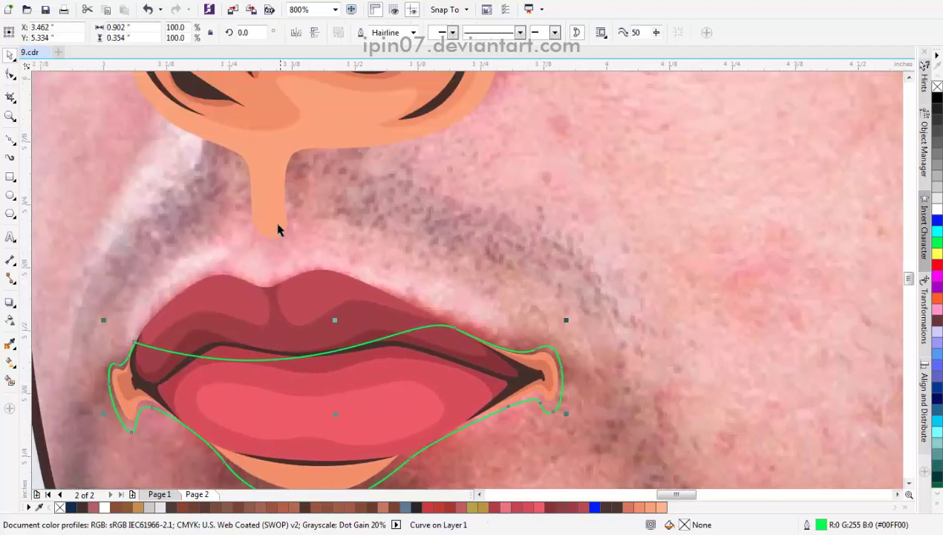
Step: Place the wider mouth outline behind the lips, fill it with light orange #EDA776, and undo any accidental shift of the reference photo
left_click(293, 266)
scroll(293, 265, "down", 3)
left_click(436, 300)
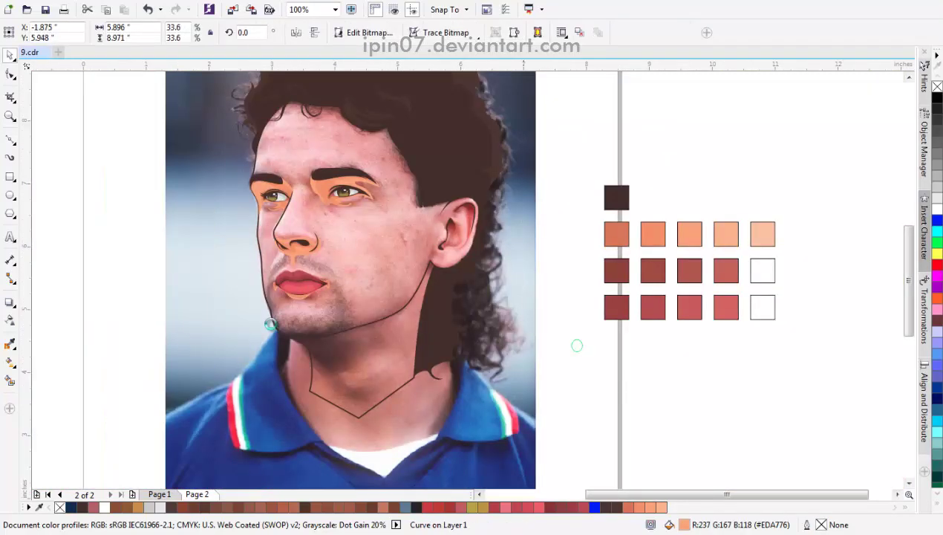
left_click_drag(436, 300, 385, 252)
key("ctrl+z")
Step: Start a Bezier outline at the upper ear fold's pointed end and trace the inner shadow edge down to the fold's lower tip
scroll(451, 223, "up", 1)
key("space")
scroll(451, 223, "up", 3)
scroll(263, 369, "down", 1)
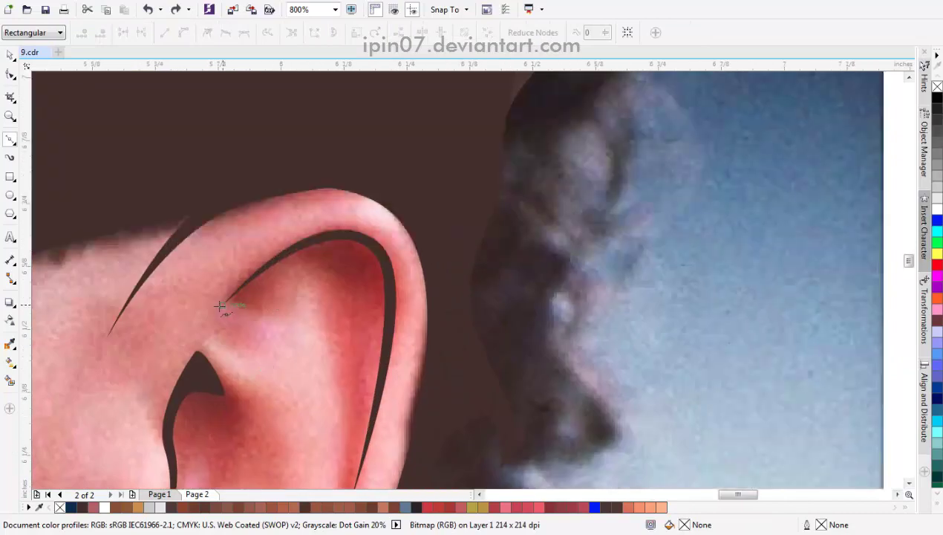
left_click_drag(222, 305, 289, 263)
left_click_drag(369, 275, 369, 276)
scroll(364, 256, "down", 2)
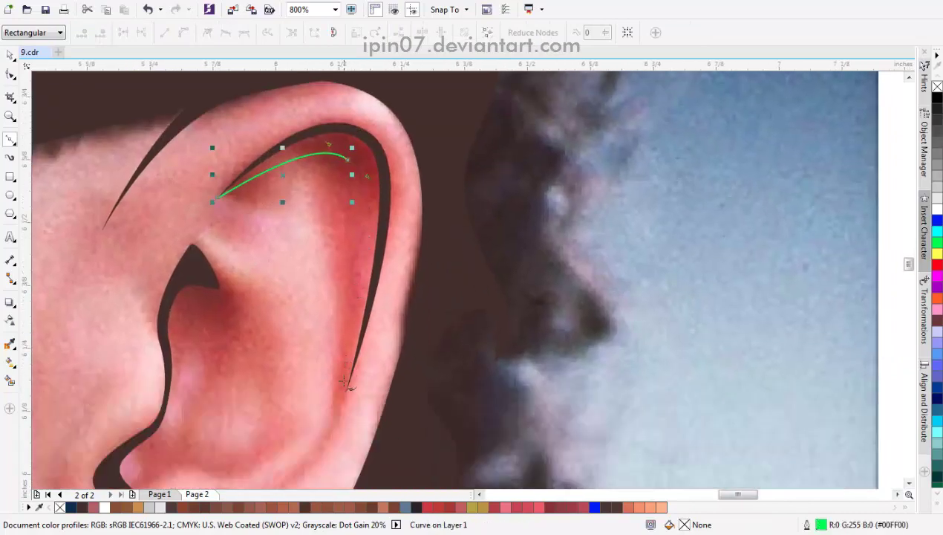
scroll(320, 446, "down", 1)
left_click_drag(329, 453, 323, 445)
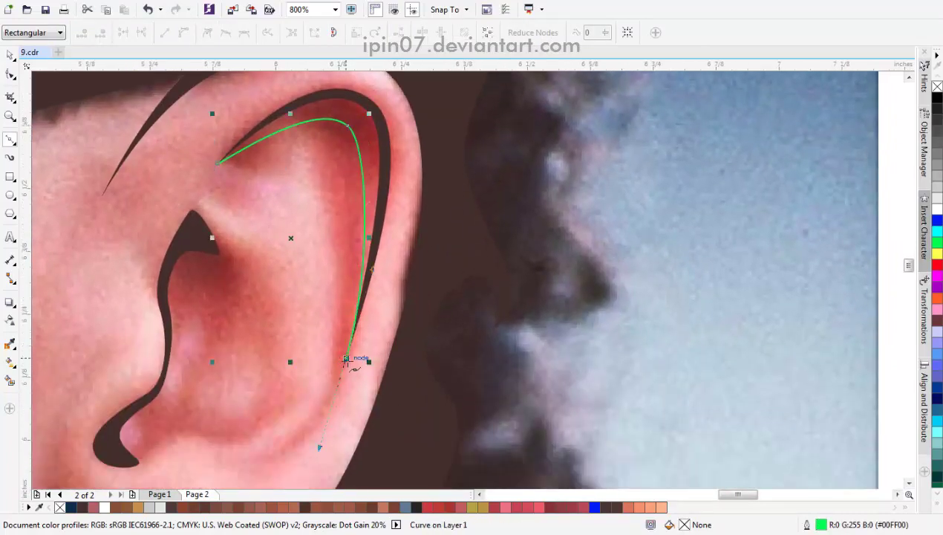
Step: Run the ear fold outline back up within the dark fold line and over its arch, redoing the first segment, and close it
scroll(364, 284, "up", 2)
key("ctrl+z")
scroll(366, 158, "up", 1)
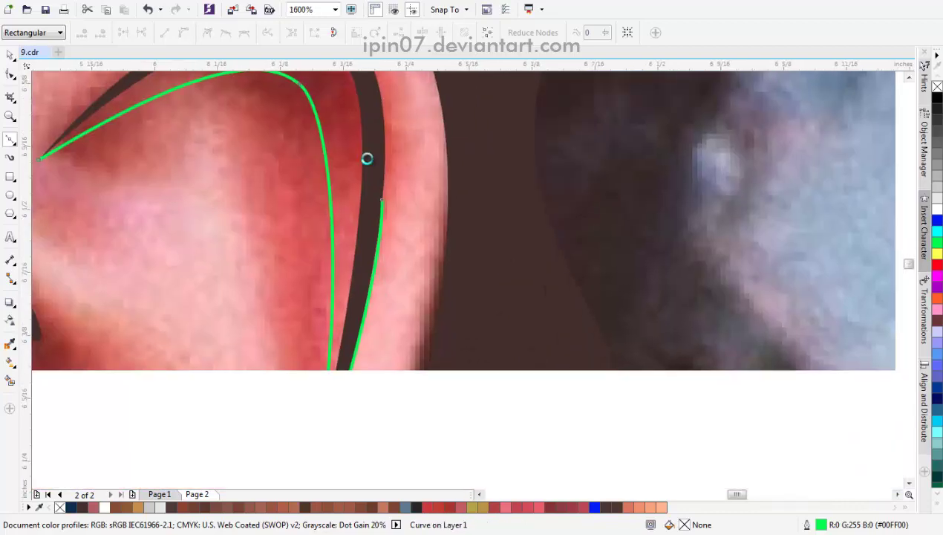
scroll(357, 322, "down", 2)
scroll(339, 152, "up", 2)
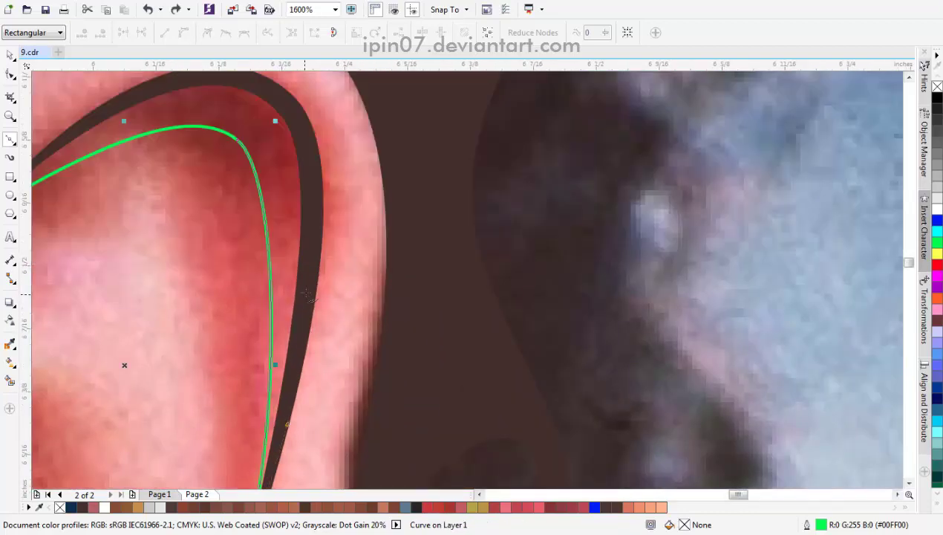
left_click(306, 292)
scroll(306, 291, "up", 2)
left_click_drag(329, 236, 383, 256)
scroll(383, 256, "left", 3)
scroll(383, 255, "down", 1)
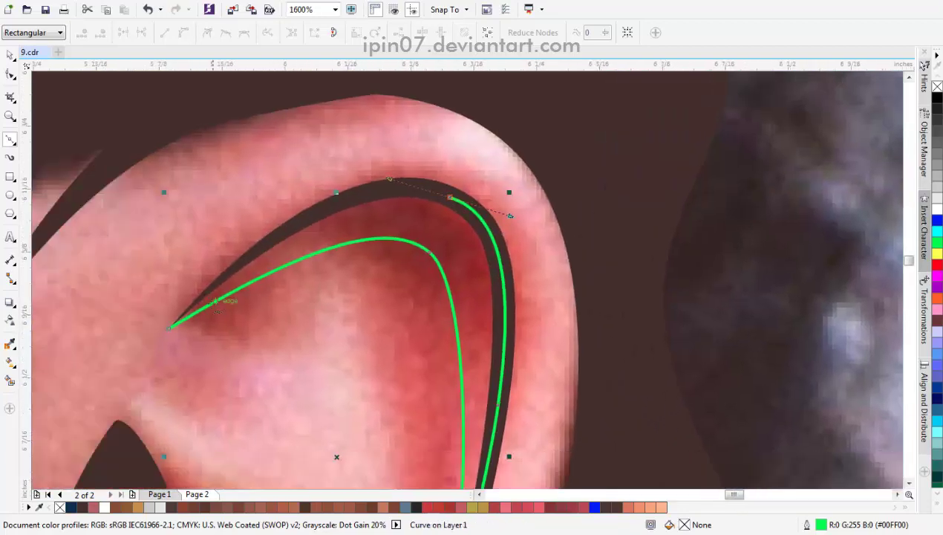
left_click(170, 328)
Step: Start a second outline at the dark inner-ear shape's peak, curve it around the shadow beneath, and follow the narrow dark line downward
scroll(313, 210, "down", 1)
scroll(314, 210, "up", 1)
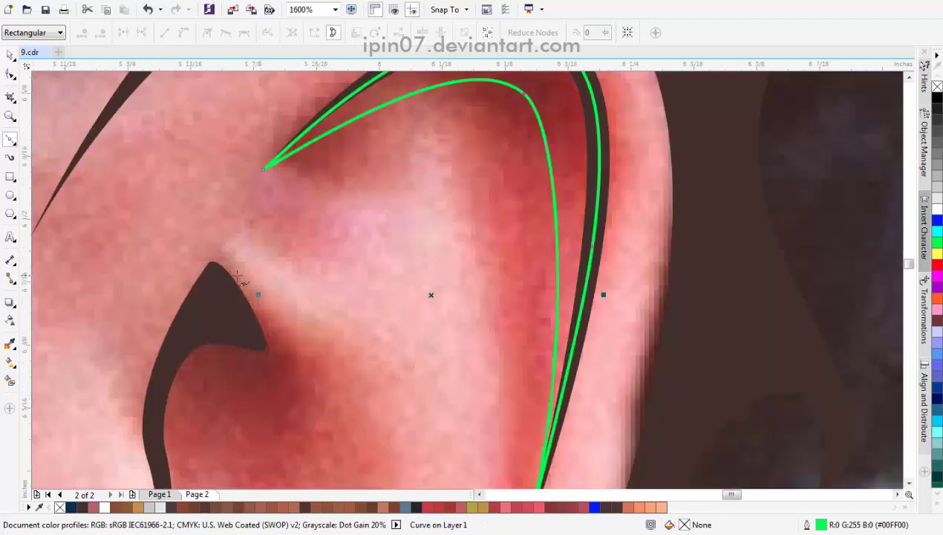
left_click_drag(292, 335, 306, 290)
left_click_drag(263, 315, 215, 318)
left_click_drag(215, 317, 252, 200)
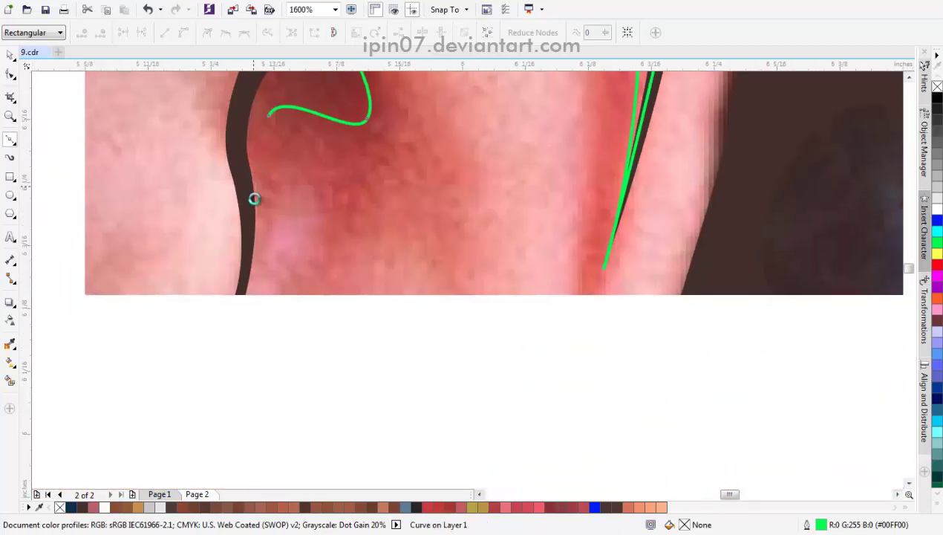
left_click(243, 291)
scroll(243, 291, "left", 2)
scroll(243, 291, "down", 2)
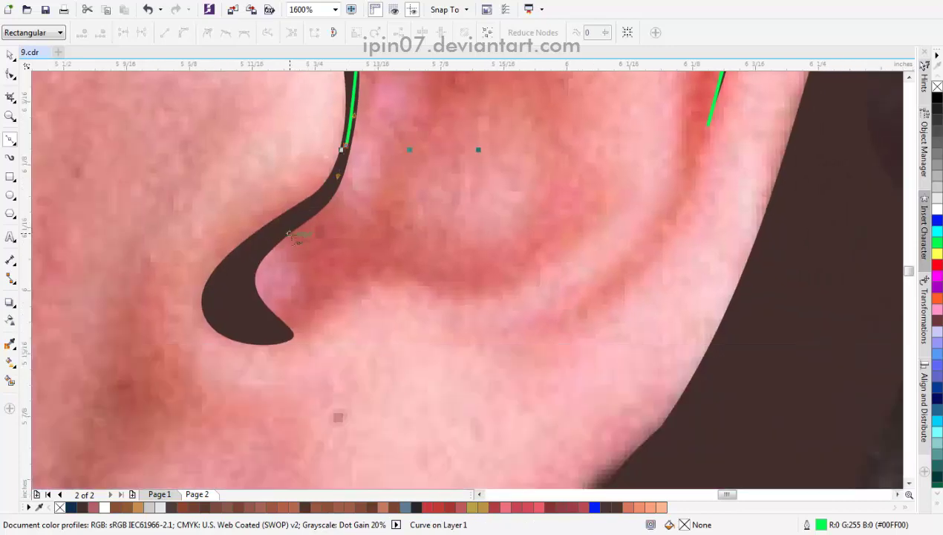
Step: Loop the inner-ear outline around the pink notch above the earlobe and back through the dark hook to its neck
left_click(290, 228)
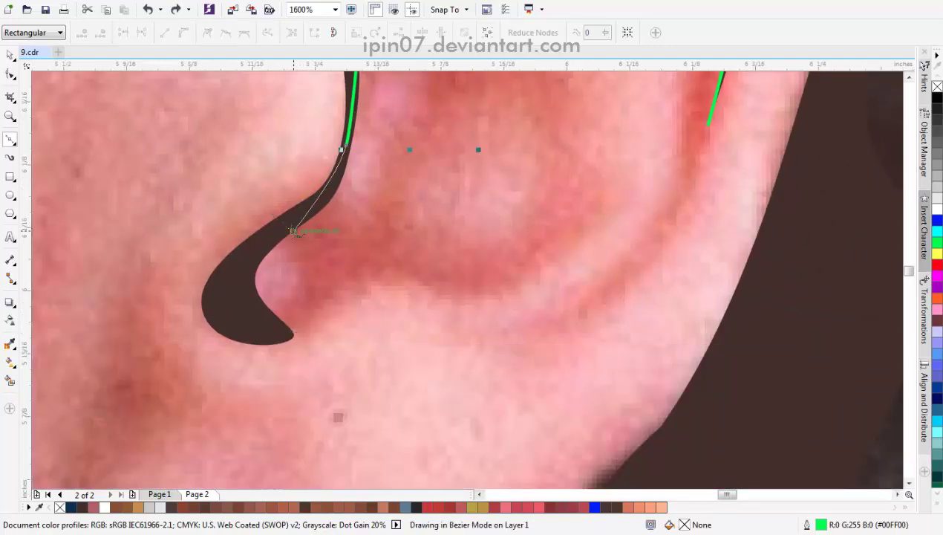
left_click_drag(293, 231, 276, 237)
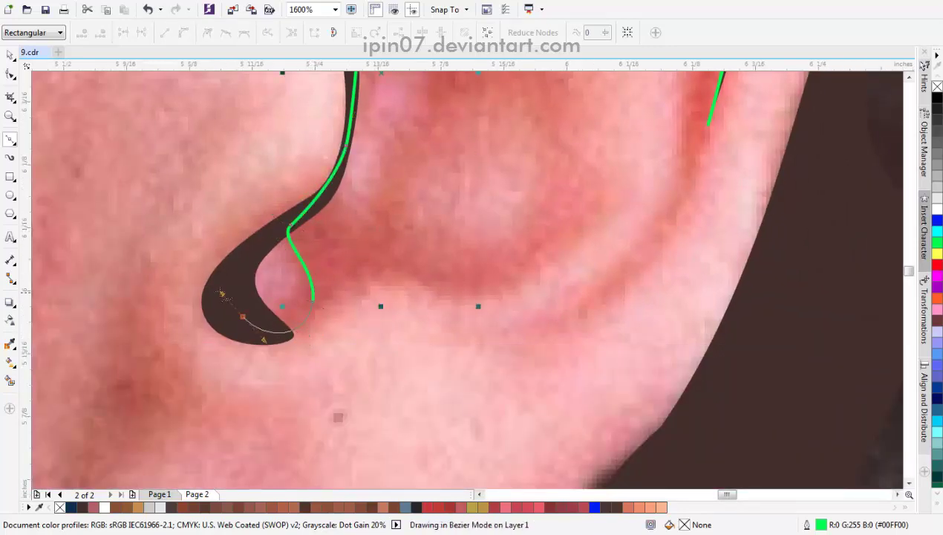
left_click_drag(221, 293, 219, 292)
scroll(219, 292, "up", 1)
left_click_drag(285, 259, 311, 234)
Step: Bring the inner-ear outline back up within the dark line and close it at the peak where it started
scroll(276, 275, "up", 2)
scroll(277, 274, "right", 2)
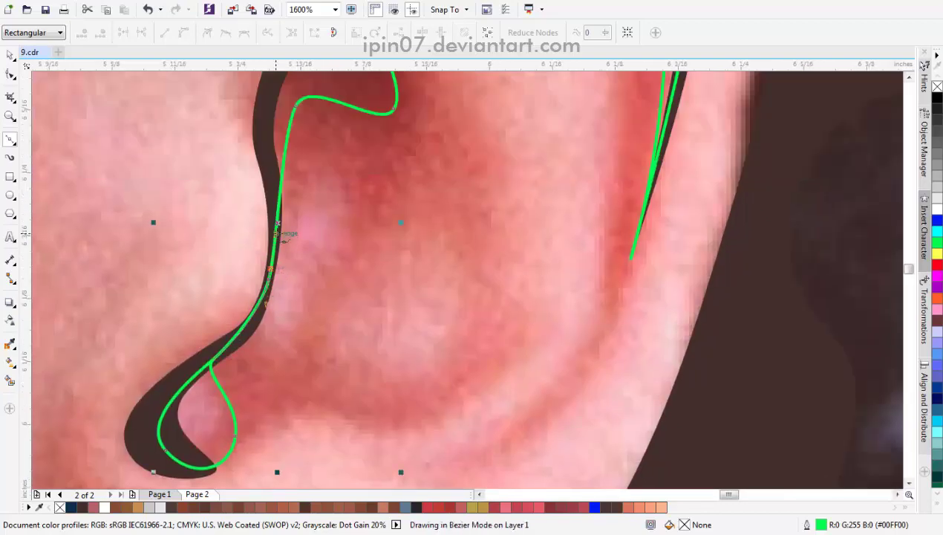
scroll(284, 234, "up", 3)
left_click(238, 256)
left_click_drag(318, 109, 364, 185)
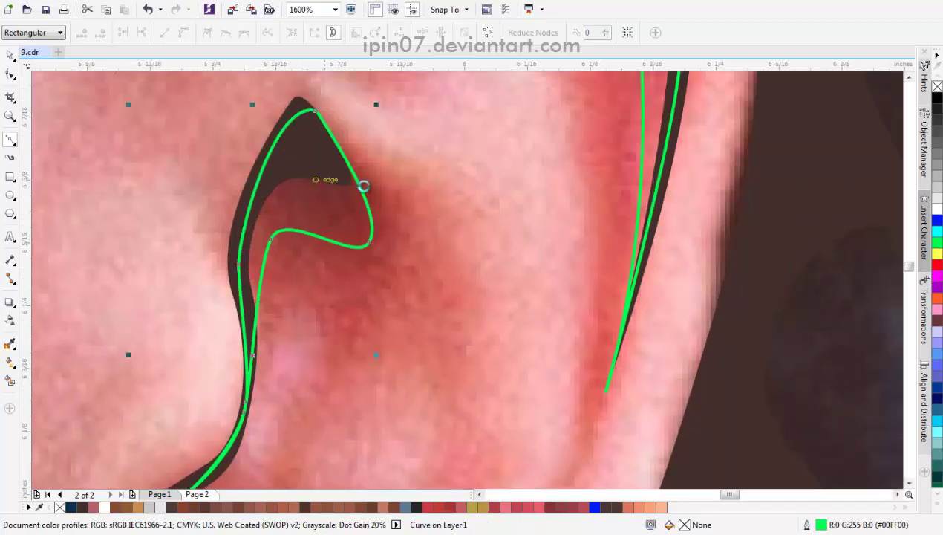
Step: Place the traced ear shadow outlines behind the dark ear linework
scroll(364, 186, "down", 2)
key("space")
left_click(319, 180)
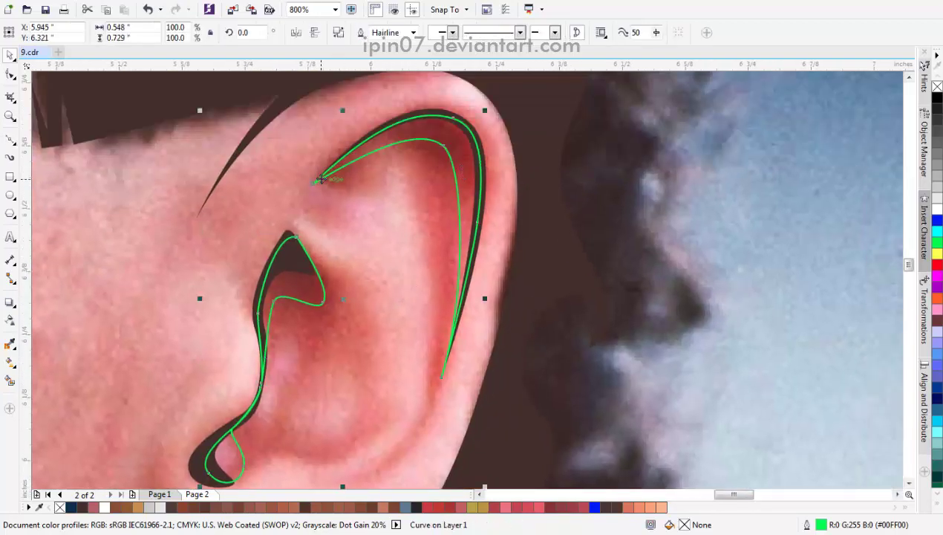
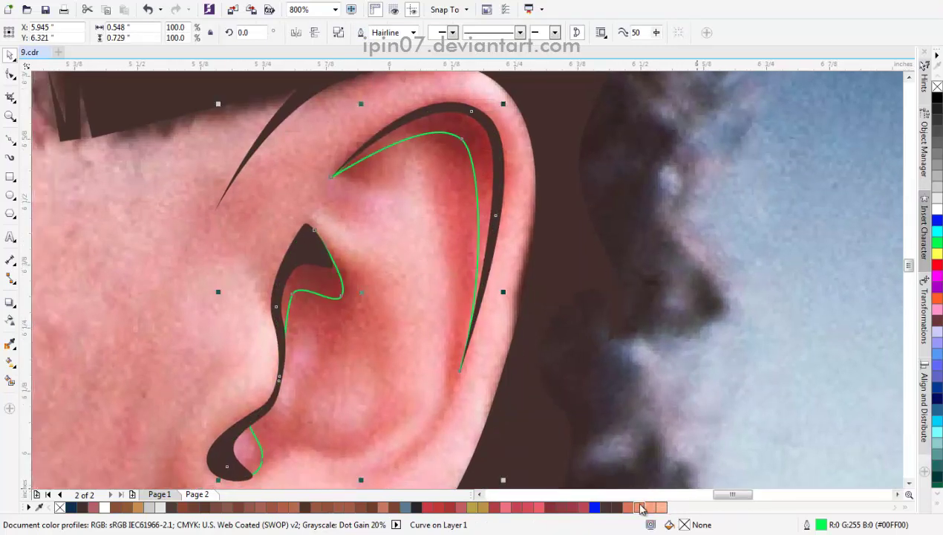
Step: Fill the traced inner-ear shadow shapes with the orange #CC7A52
left_click(640, 507)
key("F10")
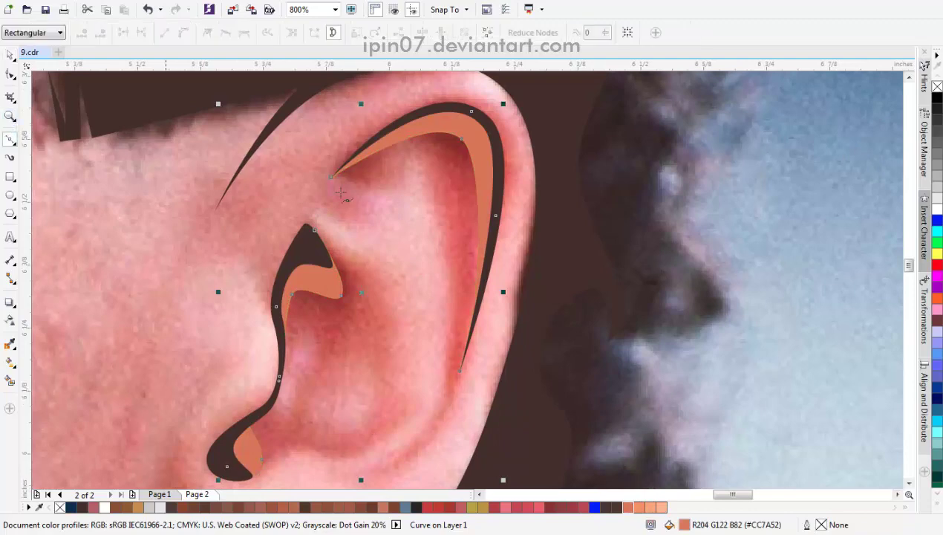
Step: Trace the inner edge of a wider shadow from the ear fold's tip, over the upper ear and down to a point above the lobe
scroll(427, 199, "up", 2)
left_click(237, 155)
scroll(342, 134, "up", 1)
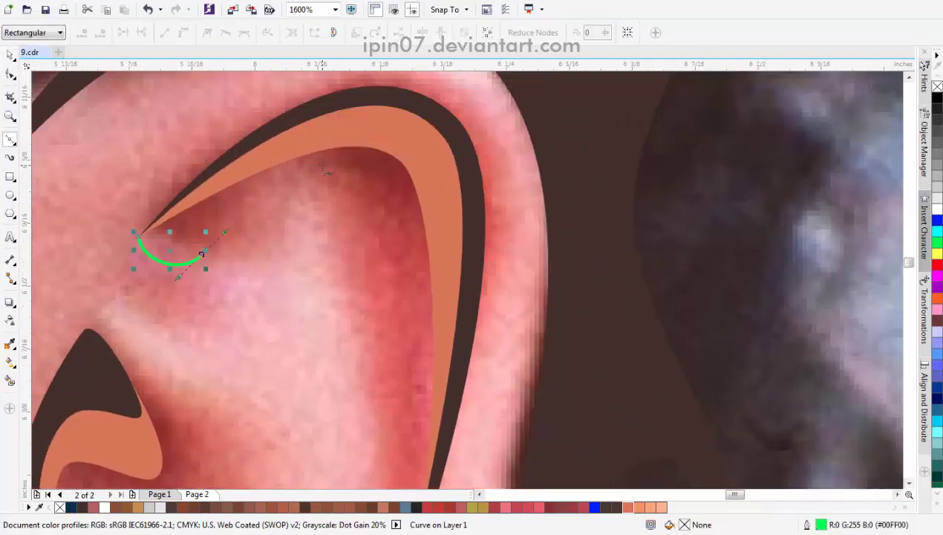
left_click_drag(316, 157, 360, 157)
scroll(386, 242, "down", 1)
left_click_drag(385, 245, 383, 340)
scroll(377, 245, "down", 2)
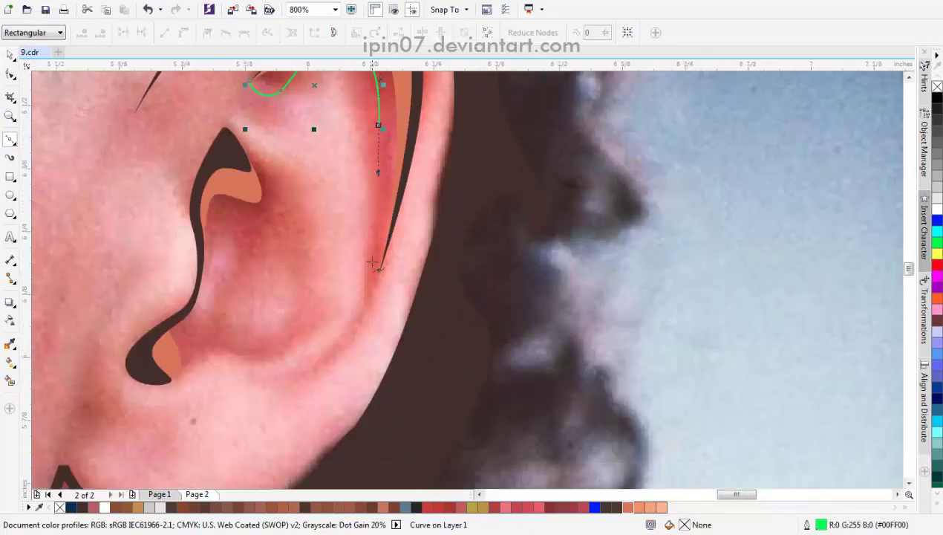
scroll(353, 301, "up", 2)
left_click_drag(362, 260, 349, 320)
left_click_drag(277, 387, 287, 383)
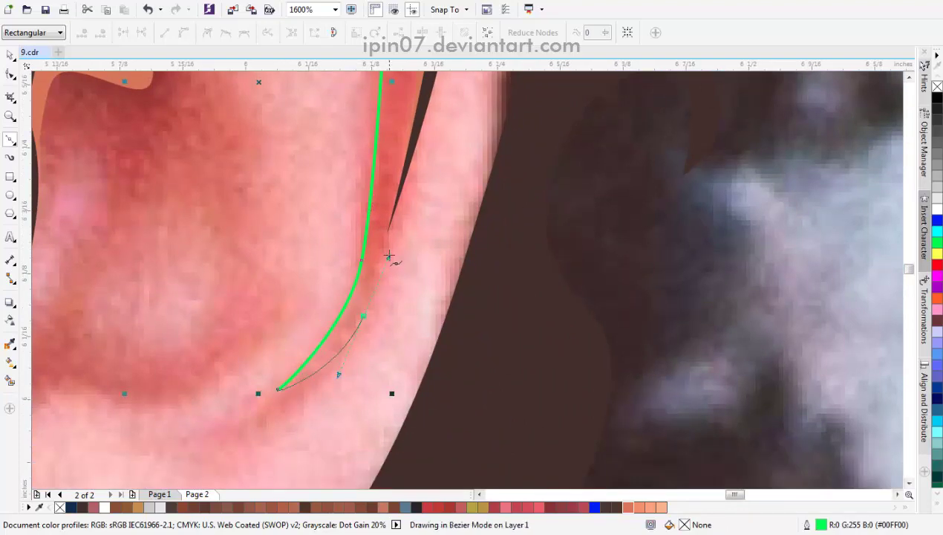
Step: Trace back up inside the dark outer ear line and around the top fold to close the upper ear shadow
scroll(389, 256, "up", 3)
scroll(389, 256, "right", 2)
scroll(349, 248, "up", 3)
scroll(349, 248, "left", 2)
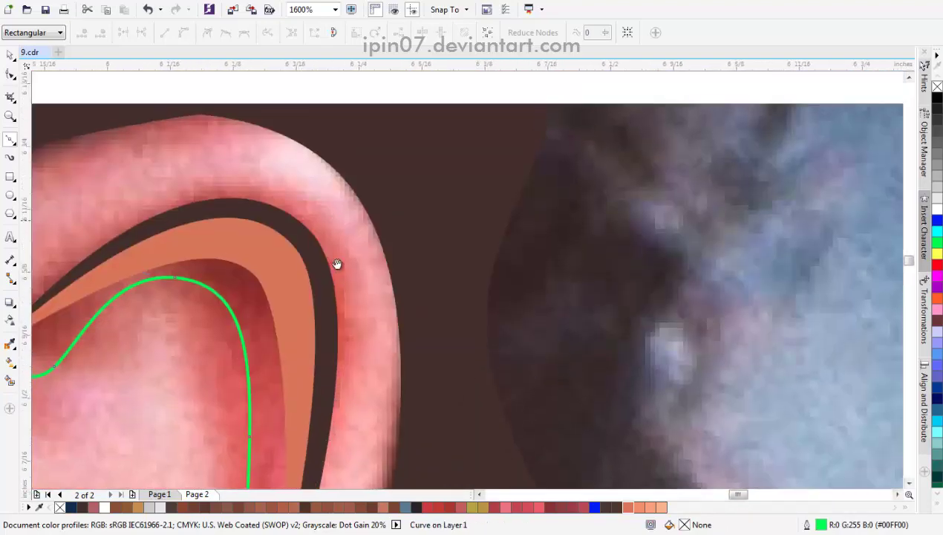
scroll(338, 264, "up", 1)
scroll(337, 264, "left", 2)
left_click_drag(327, 232, 401, 199)
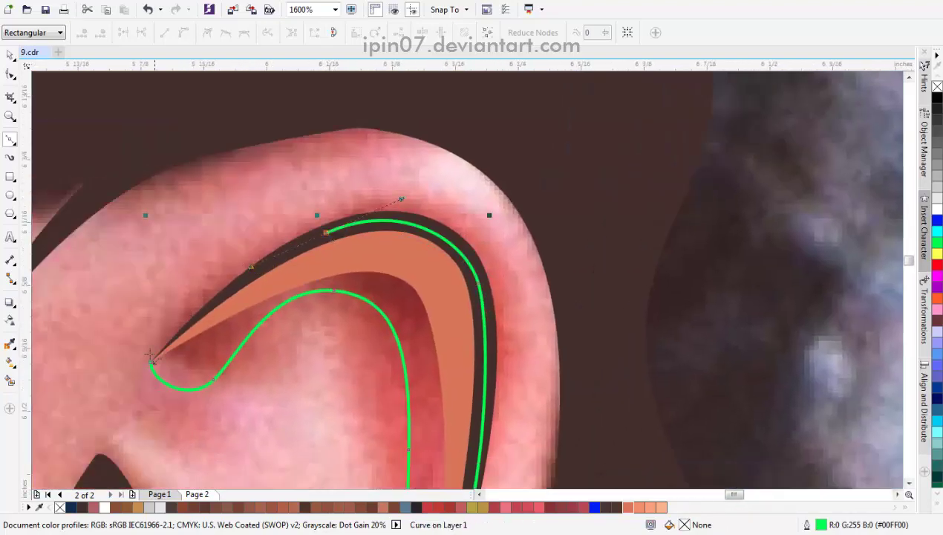
Step: Trace a second shadow curve around the ear canal and along the lower bowl to its pointed tip and back
scroll(332, 176, "down", 5)
scroll(332, 176, "left", 2)
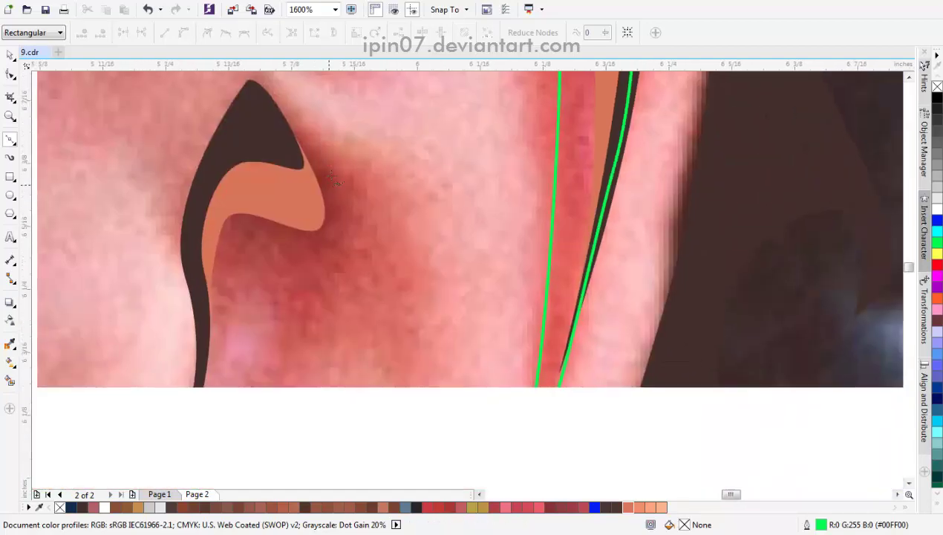
scroll(368, 223, "down", 3)
left_click_drag(323, 193, 255, 191)
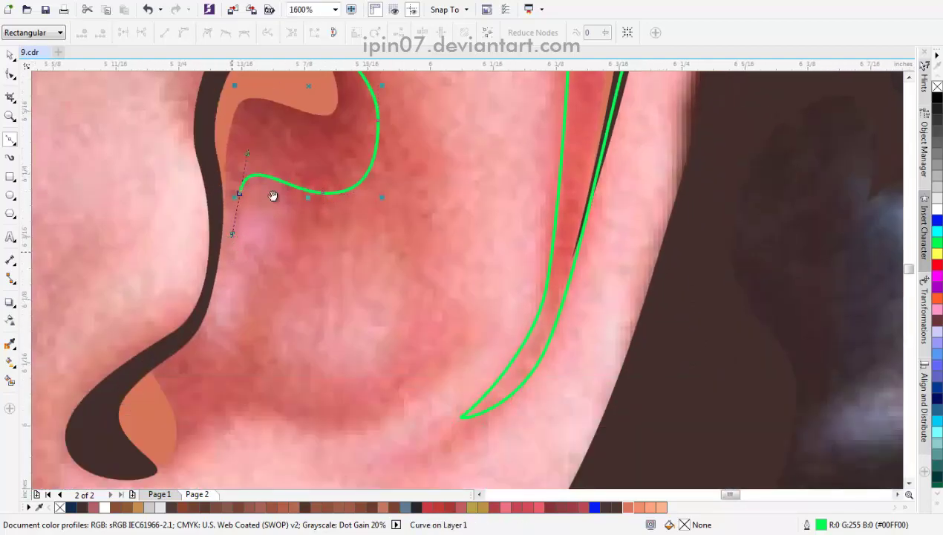
scroll(274, 195, "down", 4)
scroll(273, 195, "left", 2)
left_click_drag(323, 239, 465, 257)
left_click_drag(344, 287, 333, 276)
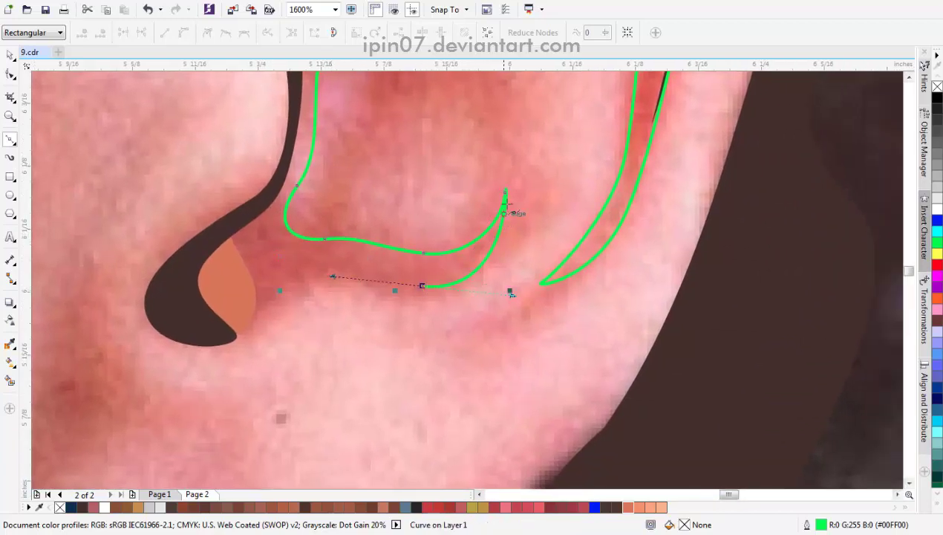
Step: Continue the curve around the dark notch above the lobe and up inside the dark canal line, closing it at its starting node
scroll(371, 287, "down", 2)
scroll(372, 286, "left", 1)
left_click_drag(304, 239, 291, 263)
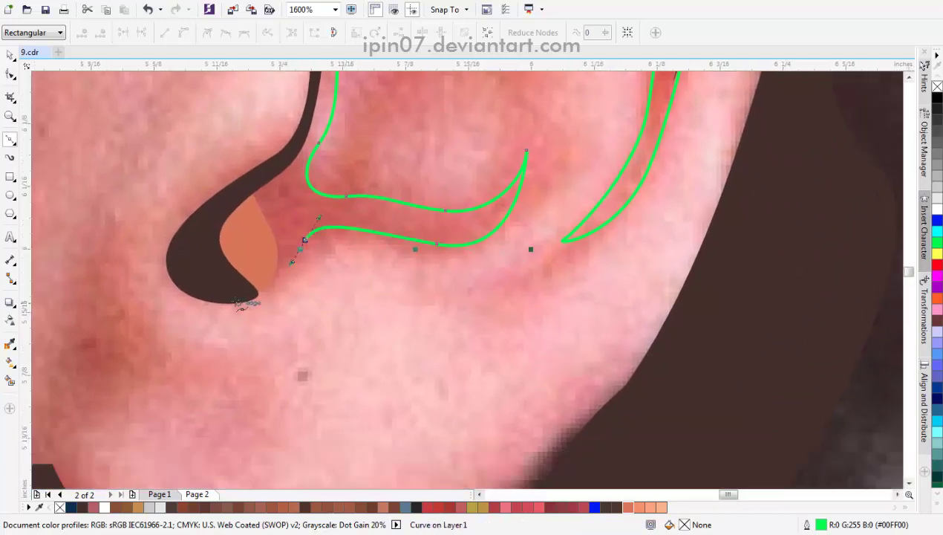
left_click_drag(184, 284, 185, 286)
scroll(223, 297, "up", 2)
scroll(320, 184, "up", 3)
scroll(320, 184, "right", 1)
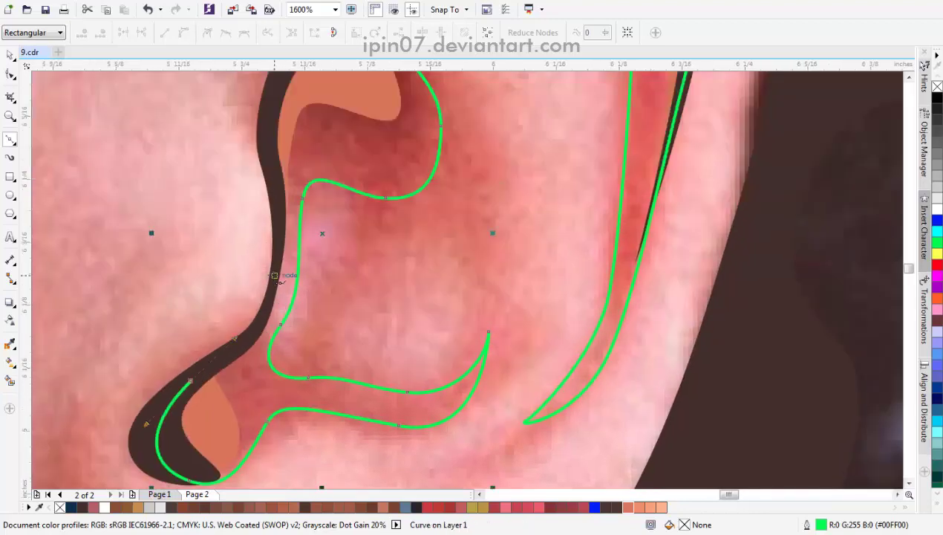
left_click_drag(276, 274, 281, 182)
scroll(280, 181, "up", 3)
scroll(281, 182, "right", 1)
left_click_drag(269, 138, 275, 104)
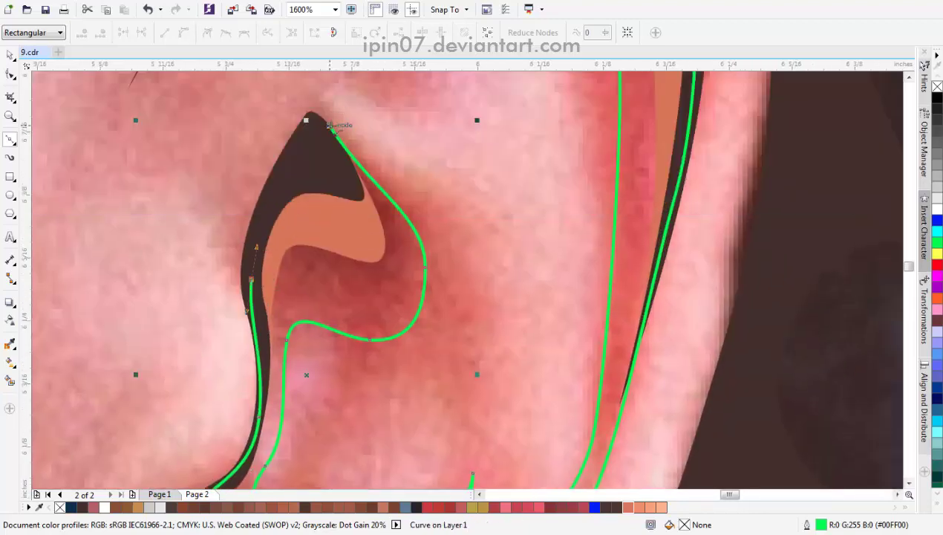
left_click(330, 124)
Step: Fill the new ear shadow curves with the next lighter orange from the document palette
scroll(474, 253, "down", 2)
key("space")
scroll(469, 232, "left", 1)
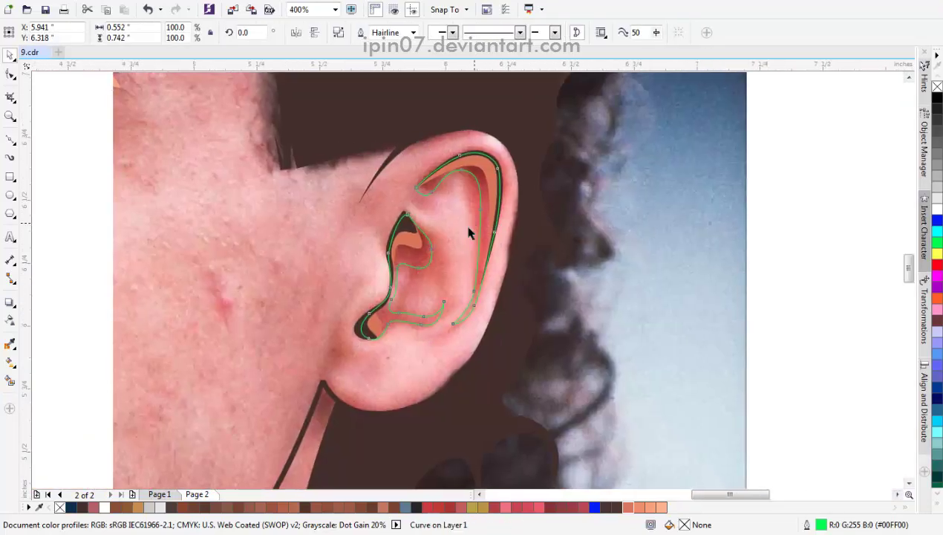
key("Escape")
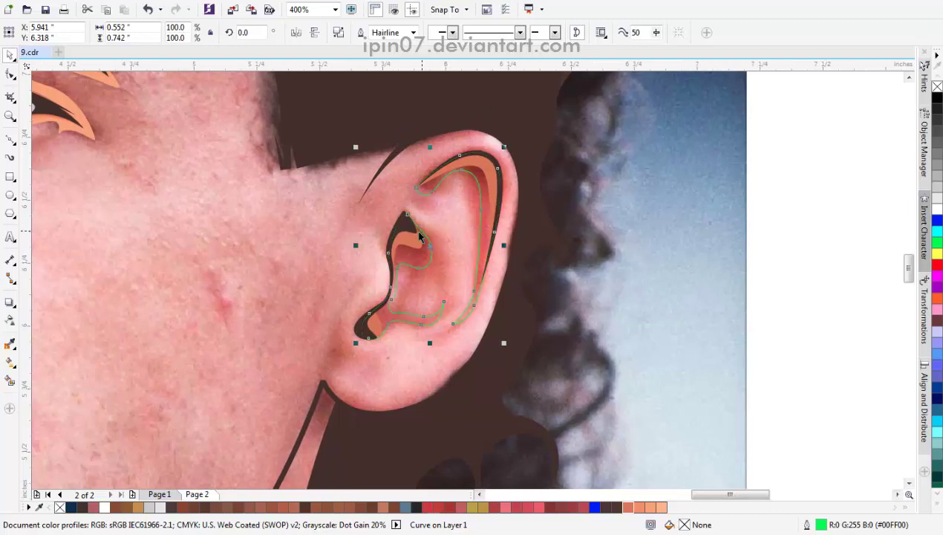
left_click(648, 506)
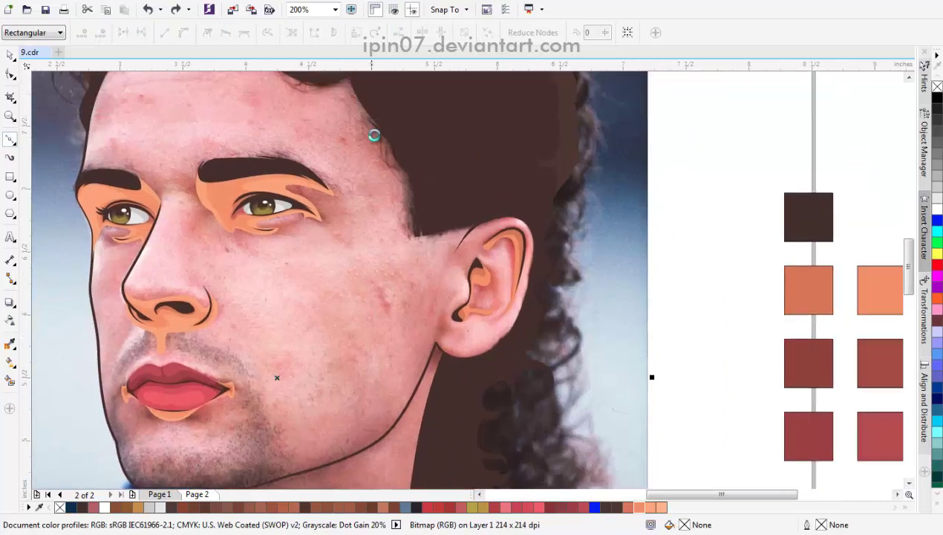
scroll(375, 133, "up", 2)
scroll(414, 188, "down", 3)
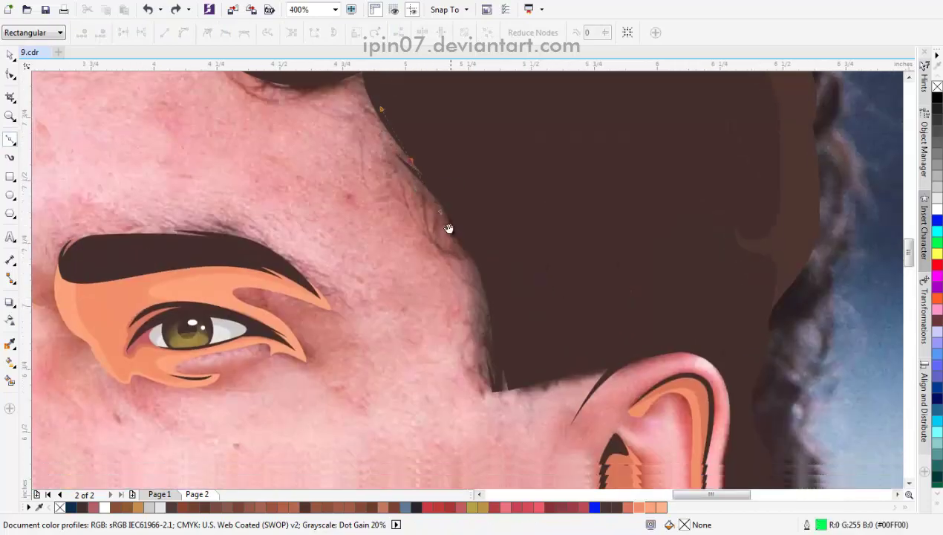
left_click(407, 94)
left_click_drag(455, 276, 450, 335)
key("ctrl+z")
scroll(419, 119, "up", 2)
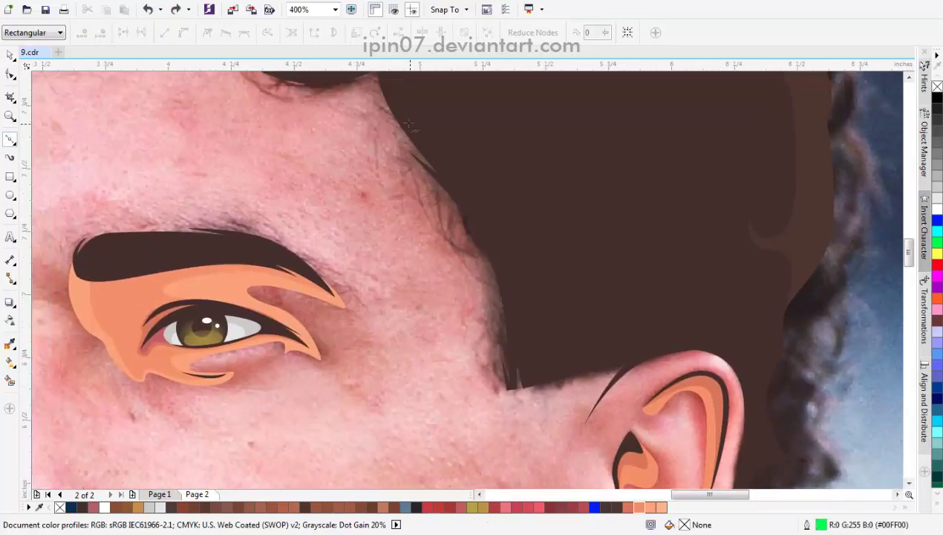
Step: Trace the face shadow's inner edge from the temple hairline down the cheek and along the jaw towards the chin
scroll(455, 195, "down", 3)
left_click(452, 276)
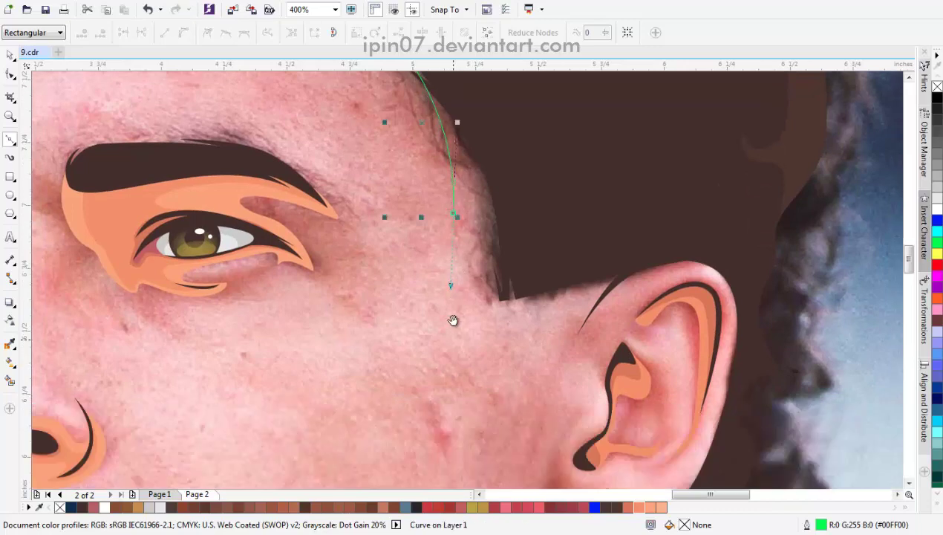
scroll(434, 275, "down", 5)
scroll(388, 277, "down", 2)
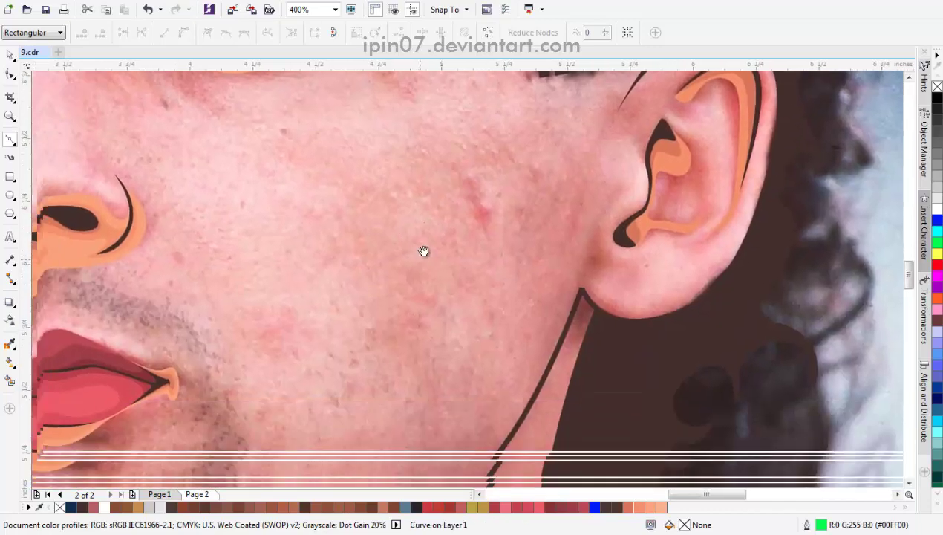
left_click_drag(392, 255, 384, 329)
scroll(440, 236, "down", 5)
scroll(440, 327, "left", 3)
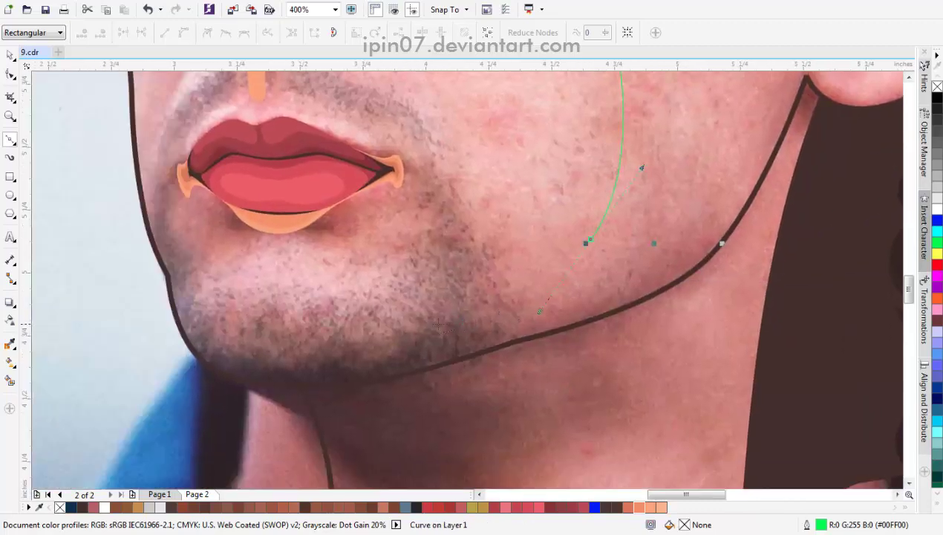
left_click(415, 327)
Step: Continue the shadow edge across the chin to the far jaw outline and close the curve loosely around the outside of the face
scroll(400, 318, "left", 2)
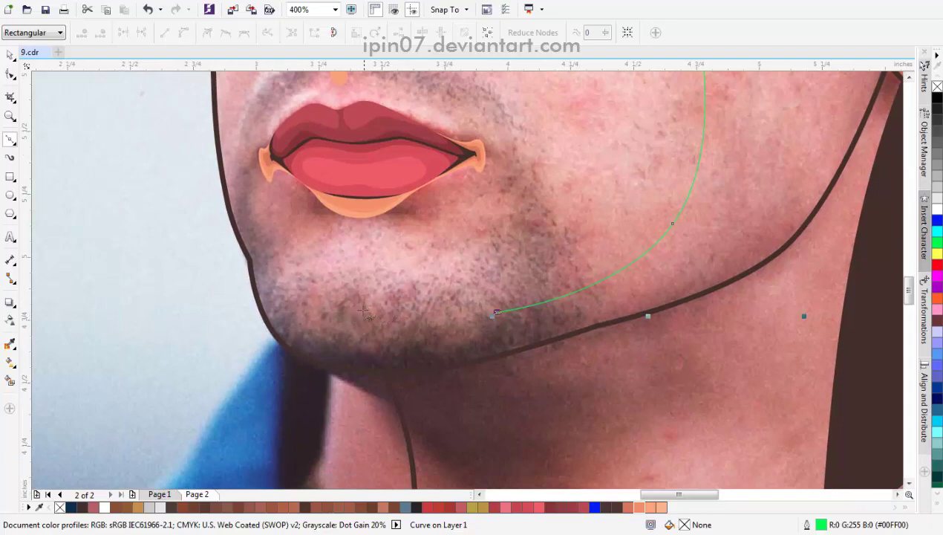
scroll(266, 269, "up", 1)
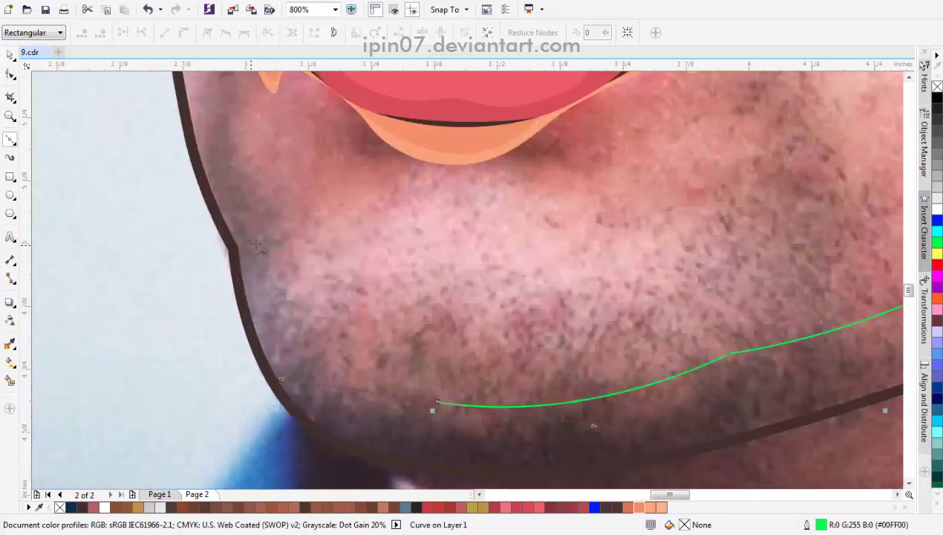
left_click_drag(255, 245, 246, 410)
scroll(253, 244, "down", 1)
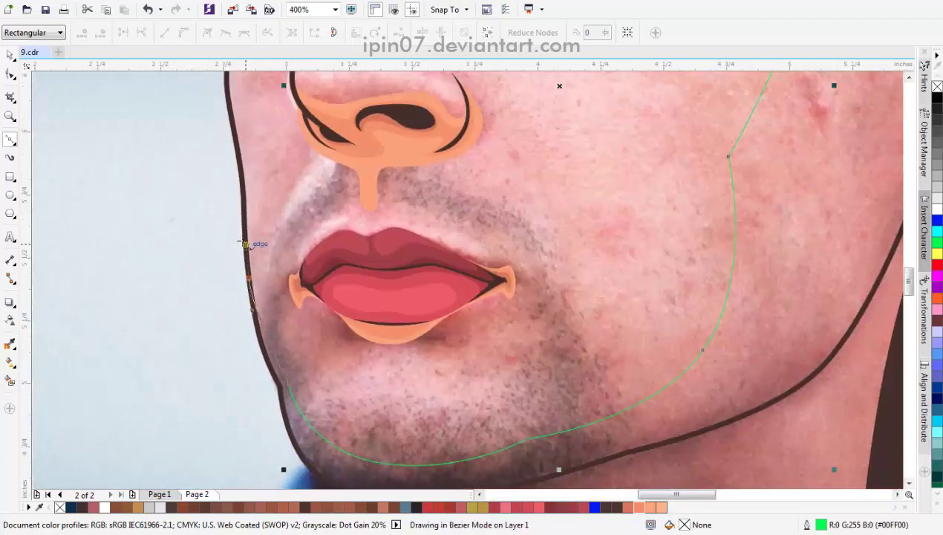
scroll(236, 248, "down", 1)
scroll(863, 331, "right", 2)
scroll(617, 379, "down", 1)
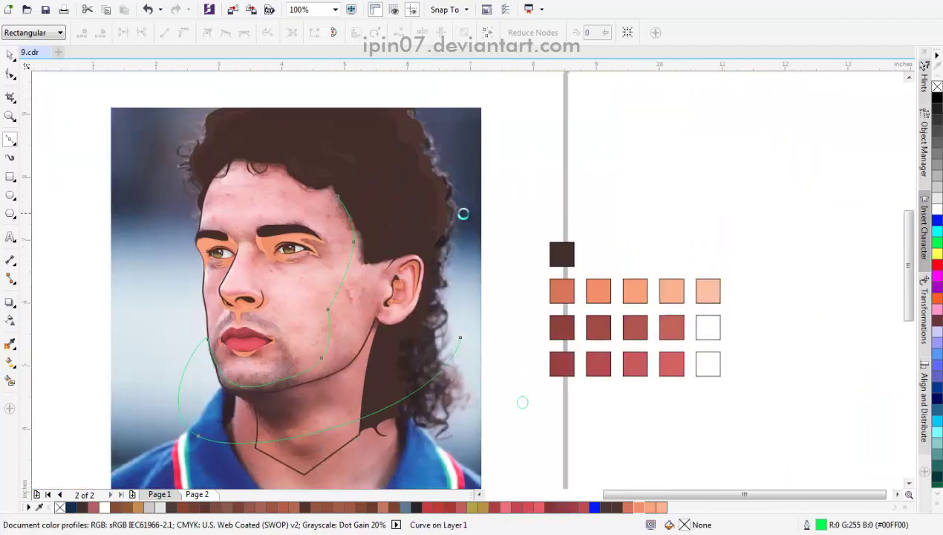
scroll(336, 199, "up", 1)
Step: Reshape the cheek and jaw nodes of the shadow curve into a smoother edge
key("F10")
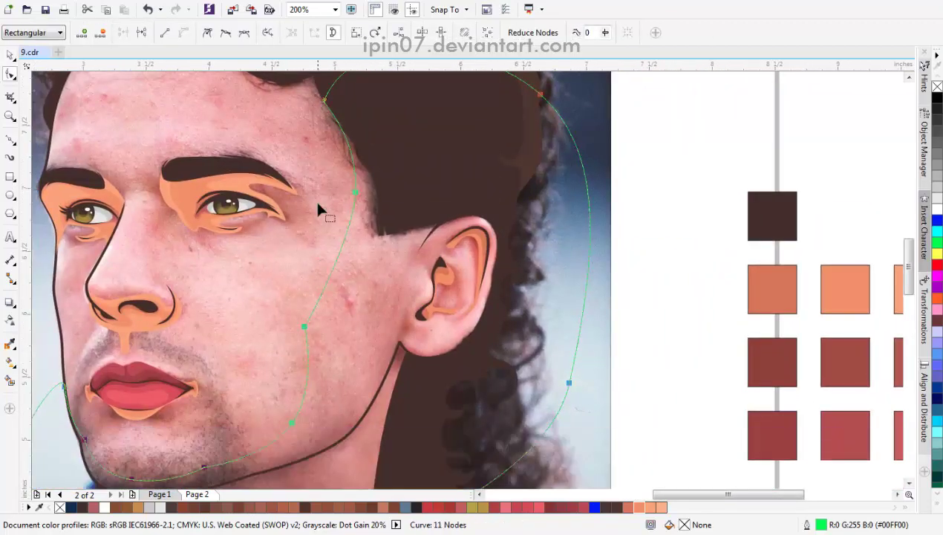
left_click_drag(355, 239, 349, 305)
scroll(300, 283, "down", 2)
scroll(328, 327, "up", 1)
scroll(308, 310, "down", 2)
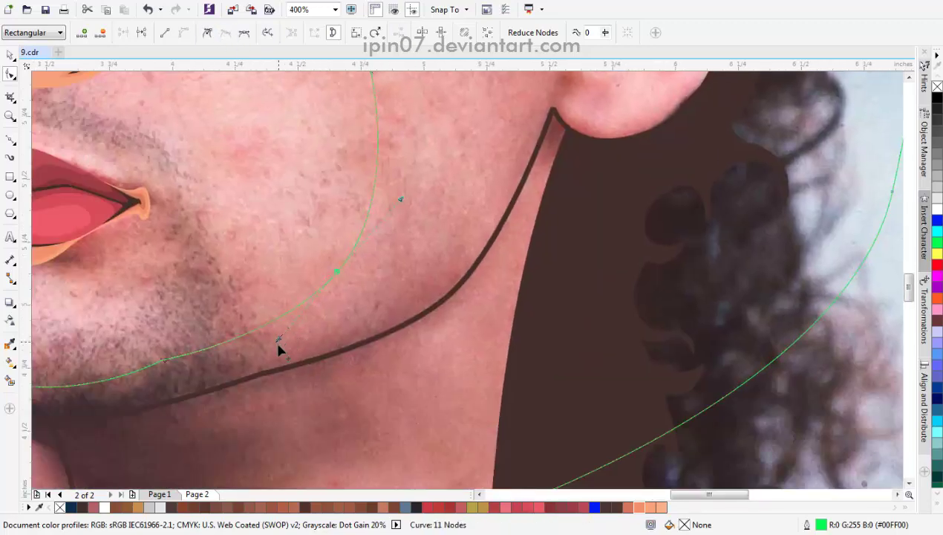
scroll(280, 349, "down", 1)
Step: Intersect the shadow curve with the face shape, remove the helper curve and select the resulting side-of-face shape
key("space")
left_click(403, 102)
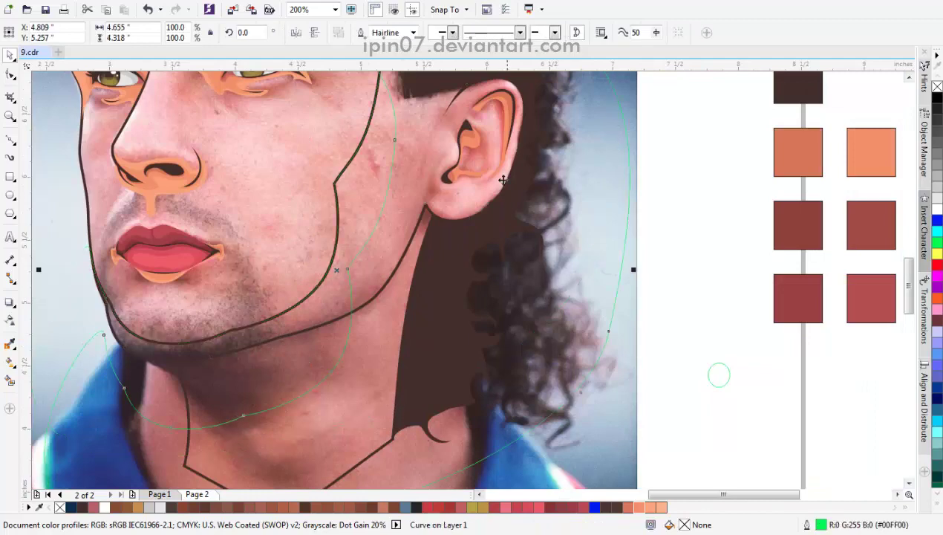
scroll(403, 102, "up", 3)
scroll(403, 101, "right", 2)
key("Escape")
left_click(272, 261)
scroll(337, 257, "left", 2)
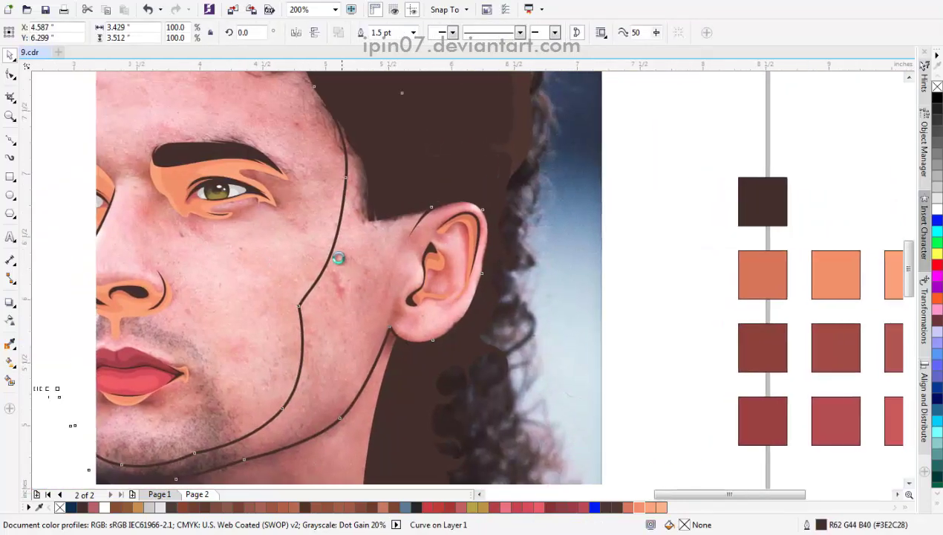
Step: Fill the side-of-face and jaw shape with the light orange #EDA776 and remove its outline
left_click(13, 344)
left_click(331, 290)
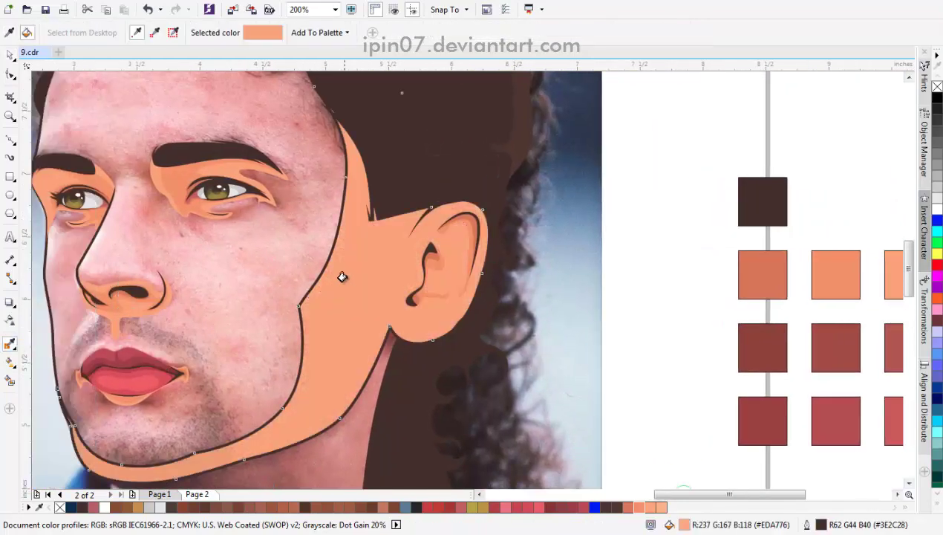
scroll(366, 257, "right", 1)
key("space")
scroll(361, 309, "down", 2)
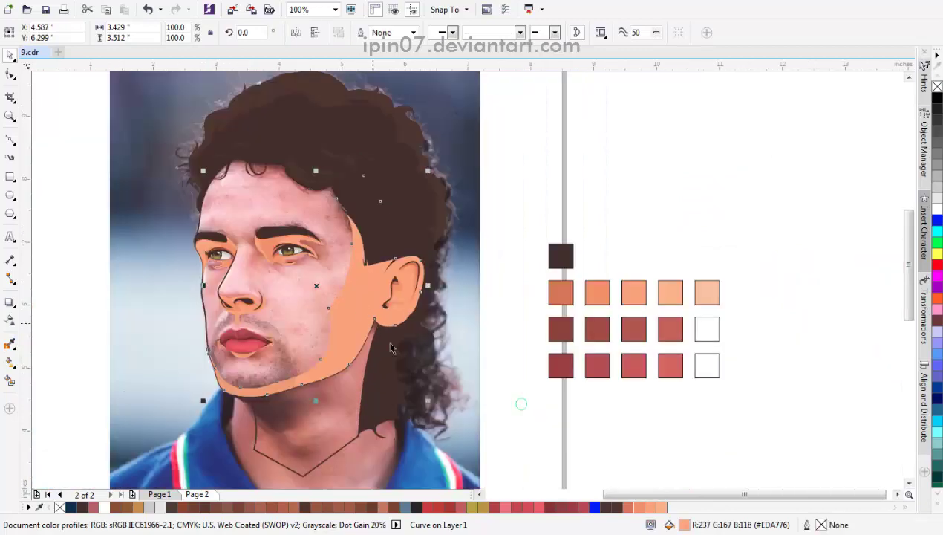
left_click_drag(416, 306, 201, 306)
key("ctrl+z")
Step: Examine the outer edge of the earlobe where the skin shape meets the dark hair shape
scroll(416, 306, "up", 3)
key("space")
scroll(297, 293, "down", 2)
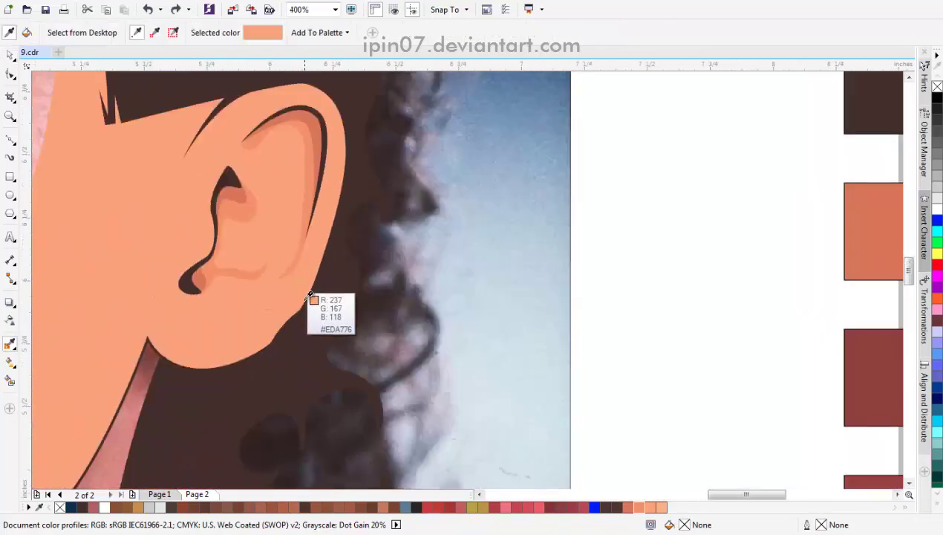
key("space")
scroll(298, 324, "up", 2)
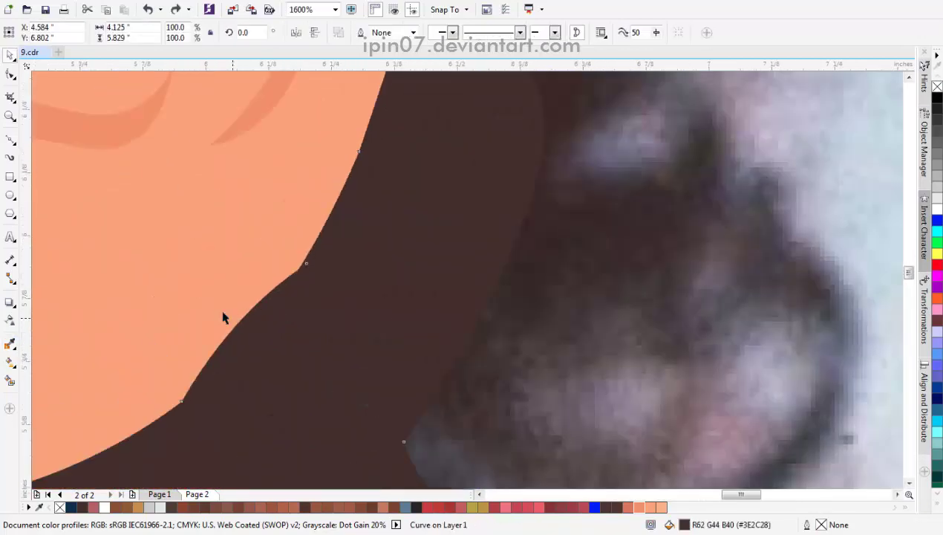
scroll(221, 316, "down", 2)
left_click(268, 301)
scroll(304, 323, "up", 2)
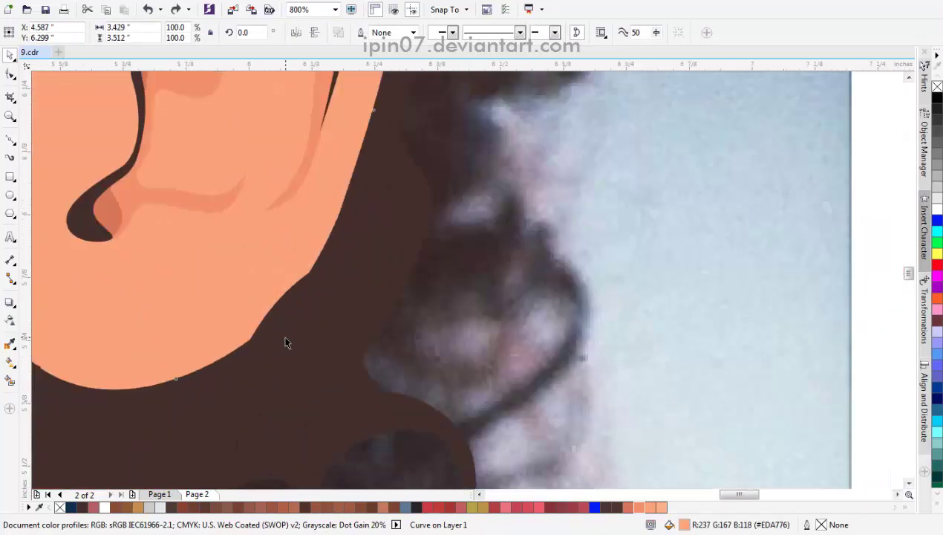
Step: Draw a closed helper curve along the outer lower edge of the earlobe and trim the dark hair shape with it
left_click(9, 140)
left_click(181, 376)
scroll(223, 356, "up", 1)
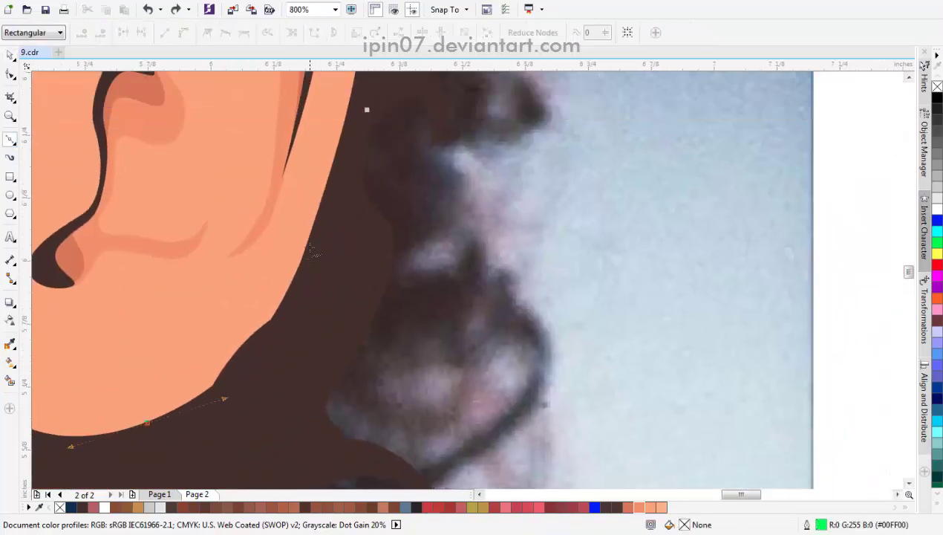
left_click(277, 297)
left_click_drag(306, 243, 339, 137)
left_click(147, 422)
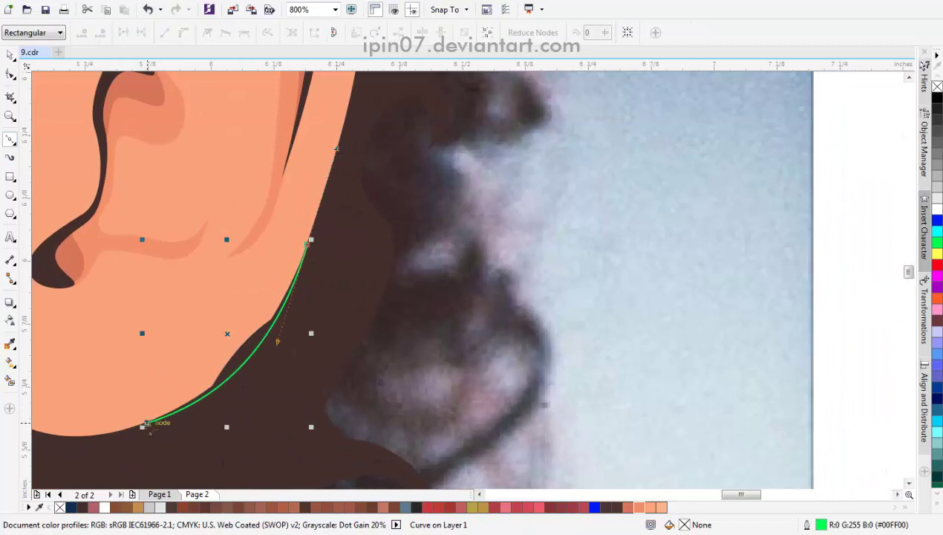
key("space")
left_click(308, 348, "shift")
left_click(380, 33)
scroll(312, 341, "down", 2)
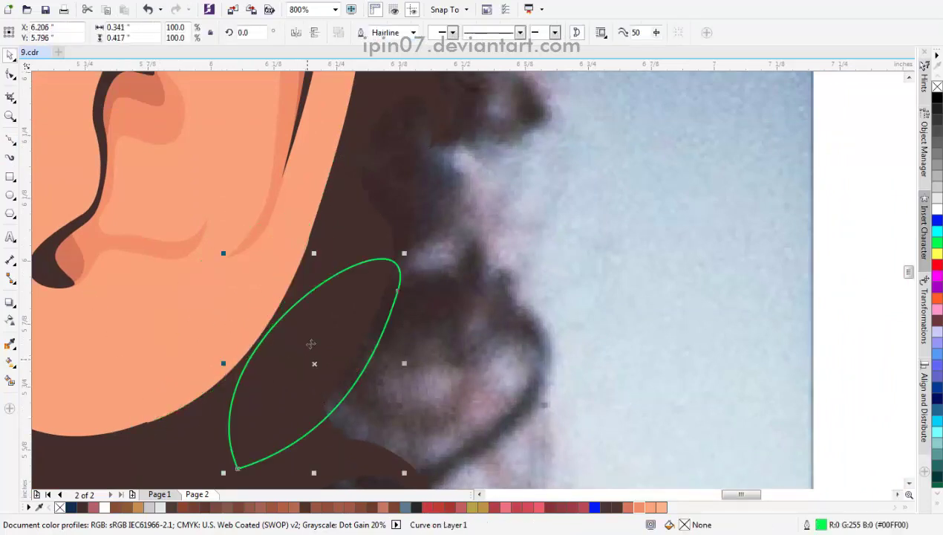
key("F10")
scroll(285, 382, "up", 5)
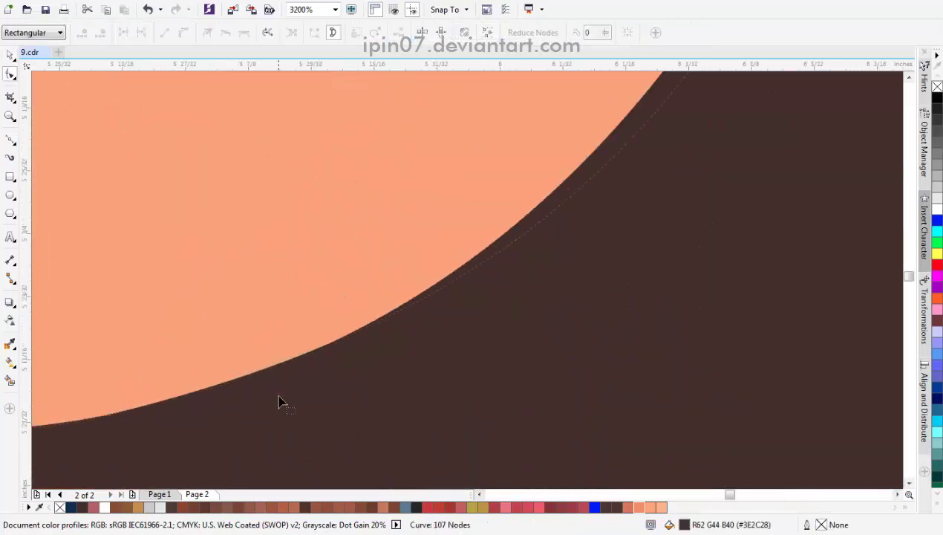
scroll(276, 392, "down", 6)
key("space")
Step: Trace a Bezier curve along the front edge of the ear, from the lobe's base to just above the ear's top
key("F10")
scroll(222, 297, "up", 1)
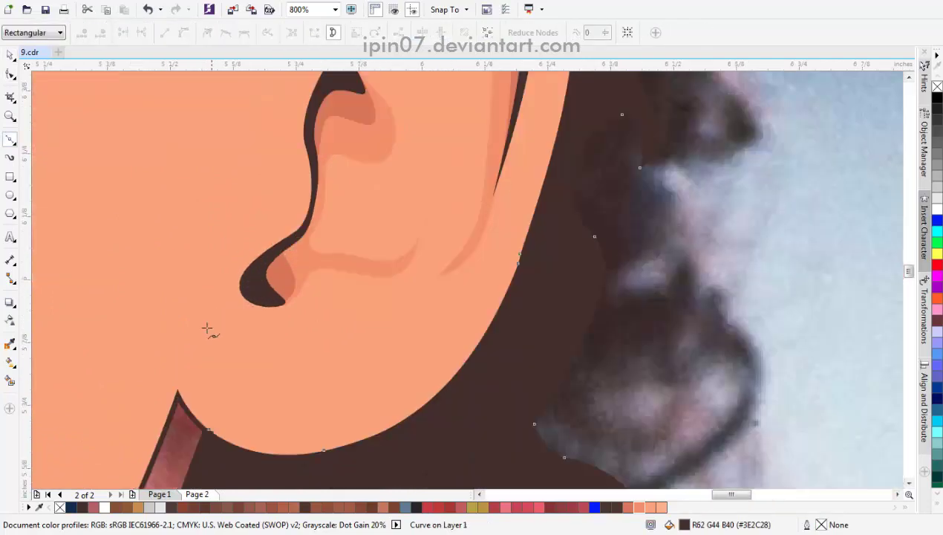
left_click_drag(176, 396, 197, 344)
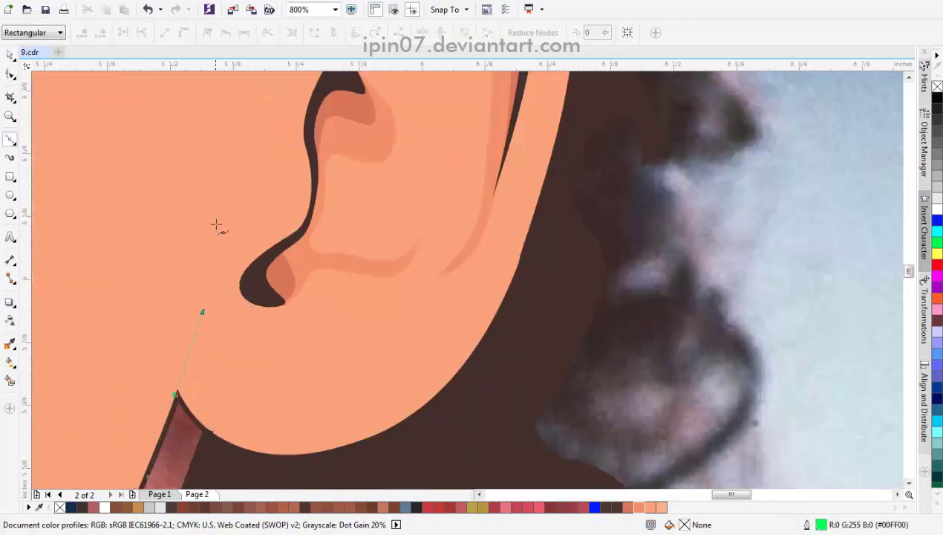
scroll(227, 267, "up", 5)
left_click_drag(254, 259, 285, 173)
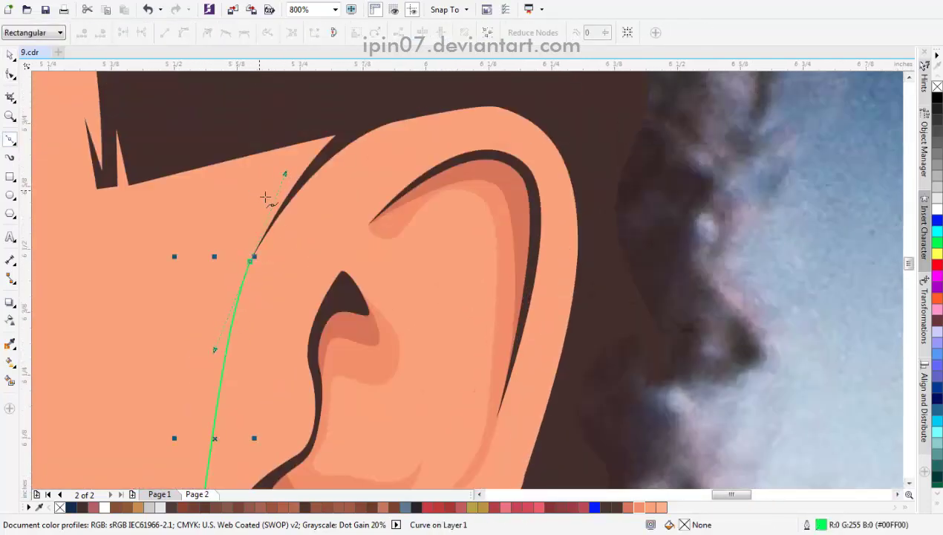
scroll(265, 196, "down", 1)
scroll(297, 148, "up", 1)
left_click_drag(352, 151, 432, 150)
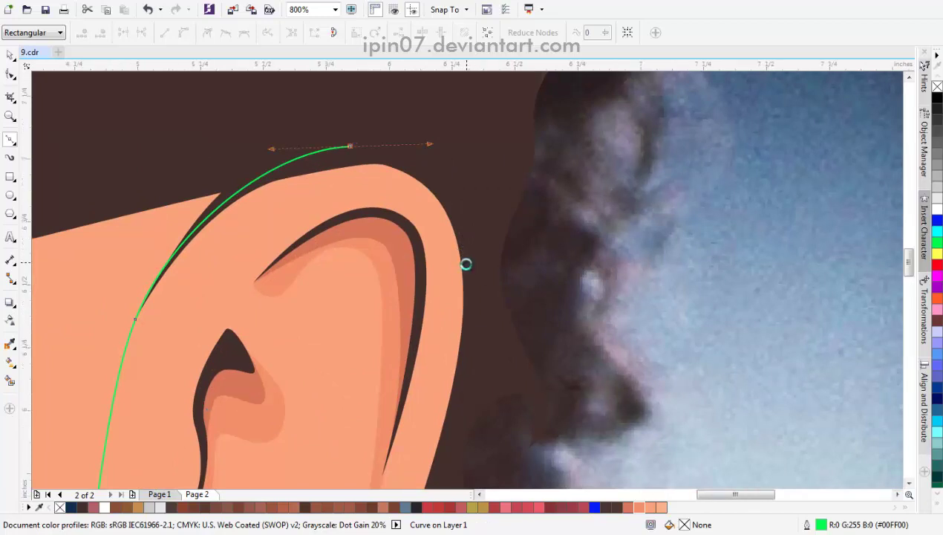
Step: Extend the ear curve around the top and upper outer rim, turning back inside above the inner ear fold
scroll(465, 262, "down", 1)
left_click_drag(432, 344, 393, 401)
key("ctrl+z")
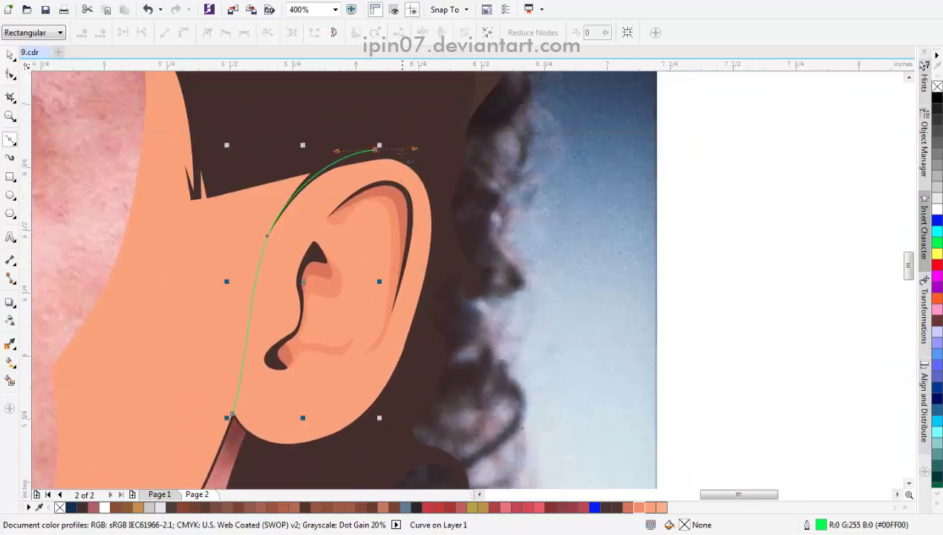
scroll(465, 282, "up", 1)
left_click_drag(476, 236, 475, 269)
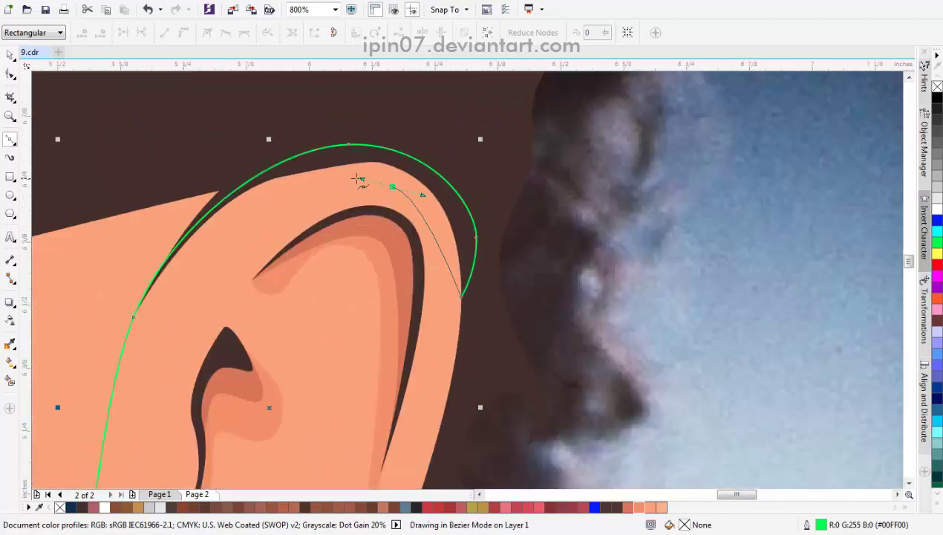
left_click_drag(357, 179, 359, 180)
left_click_drag(274, 211, 279, 230)
Step: Continue the ear curve down along the dark inner fold to the rounded notch above the earlobe
scroll(275, 215, "up", 1)
left_click_drag(238, 310, 233, 326)
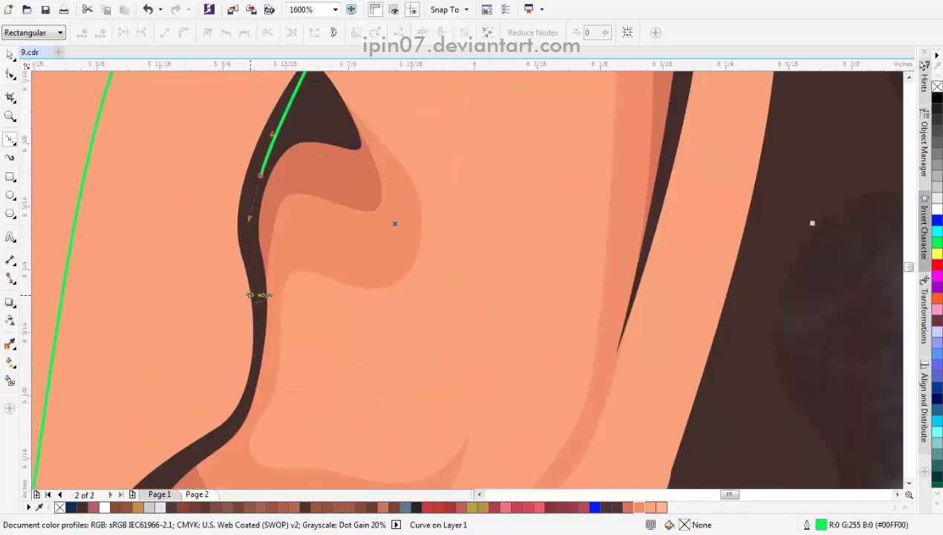
left_click_drag(250, 295, 263, 338)
scroll(267, 248, "down", 2)
left_click_drag(221, 269, 222, 316)
scroll(207, 244, "left", 1)
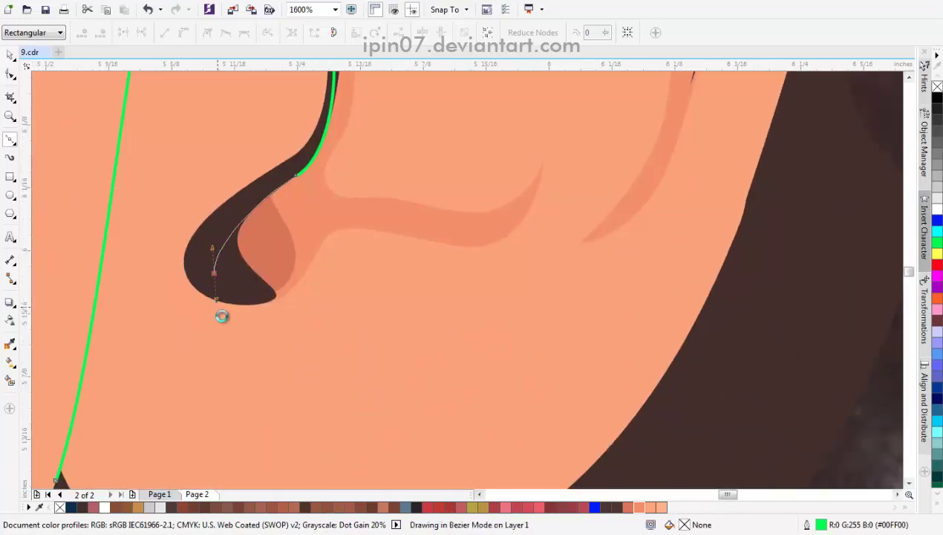
Step: Carry the ear curve across the lobe, out past the ear's outer edge and around below it, closing it at the starting node
scroll(222, 317, "down", 1)
left_click_drag(337, 274, 382, 268)
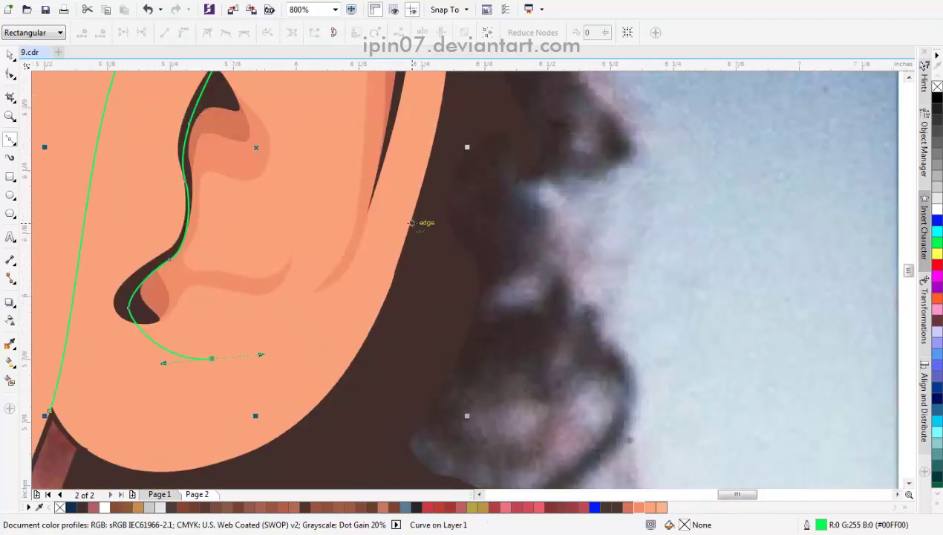
left_click_drag(411, 223, 438, 185)
scroll(438, 233, "down", 1)
left_click_drag(392, 367, 334, 406)
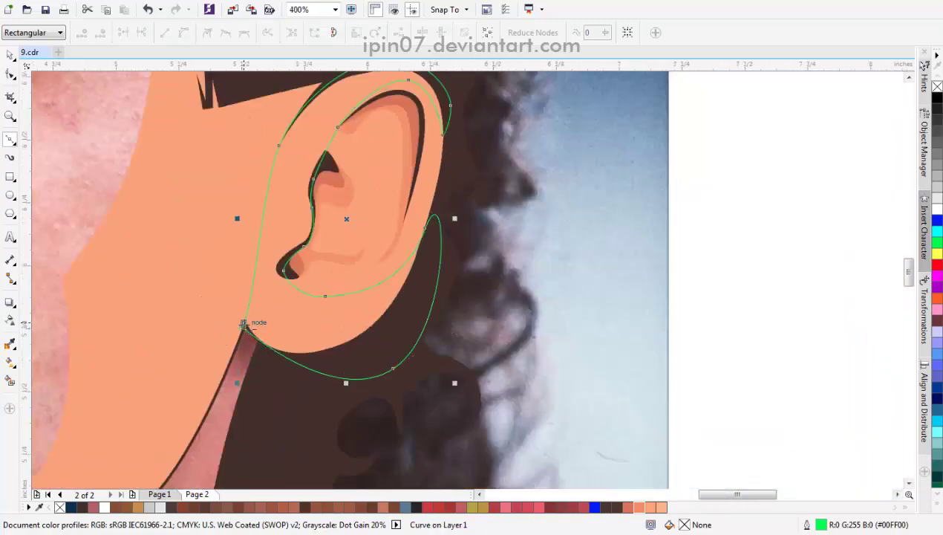
left_click(243, 322)
Step: Trim the orange side-of-face skin shape with the ear curve and remove the helper curve
key("space")
left_click(385, 285)
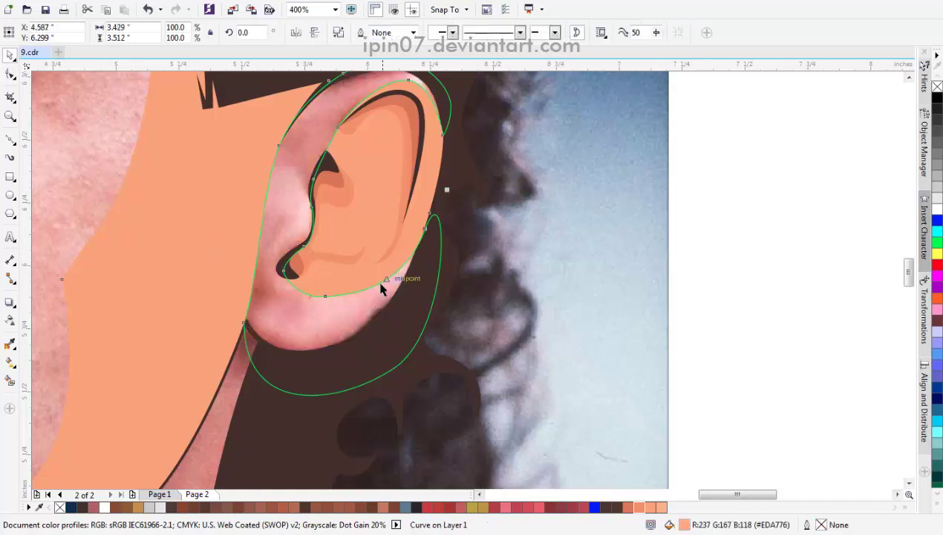
key("Escape")
scroll(374, 301, "down", 2)
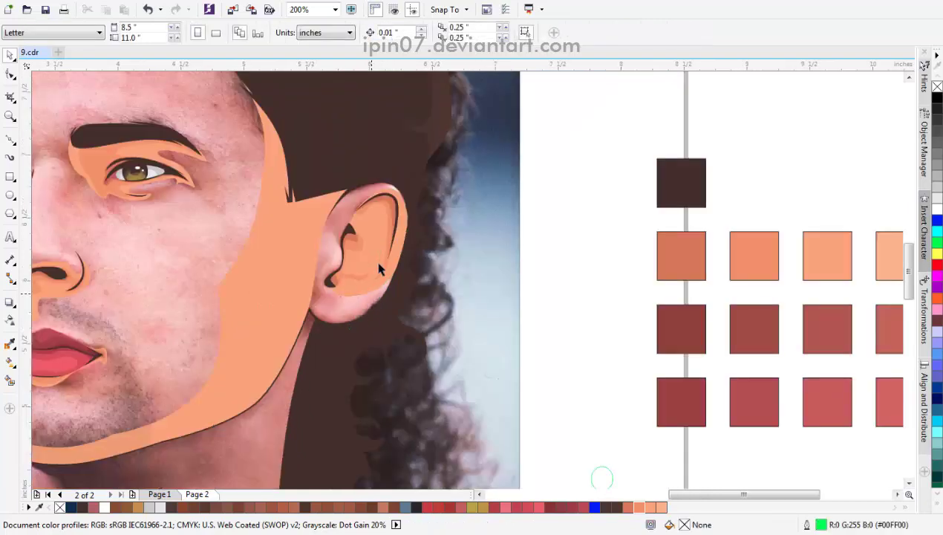
Step: Fill the outlined face shape with the light skin tone #F0B78A and check the portrait beside the reference photo
left_click(165, 328)
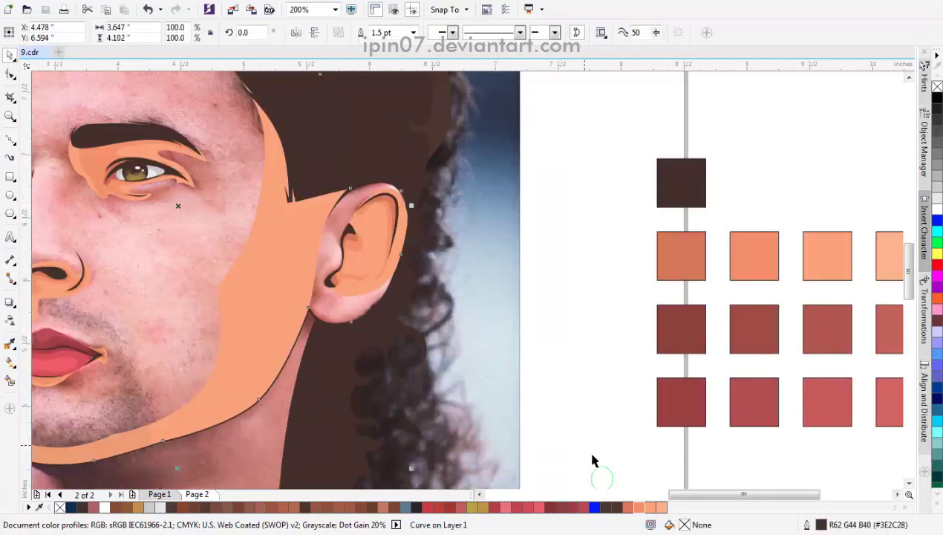
scroll(448, 363, "down", 2)
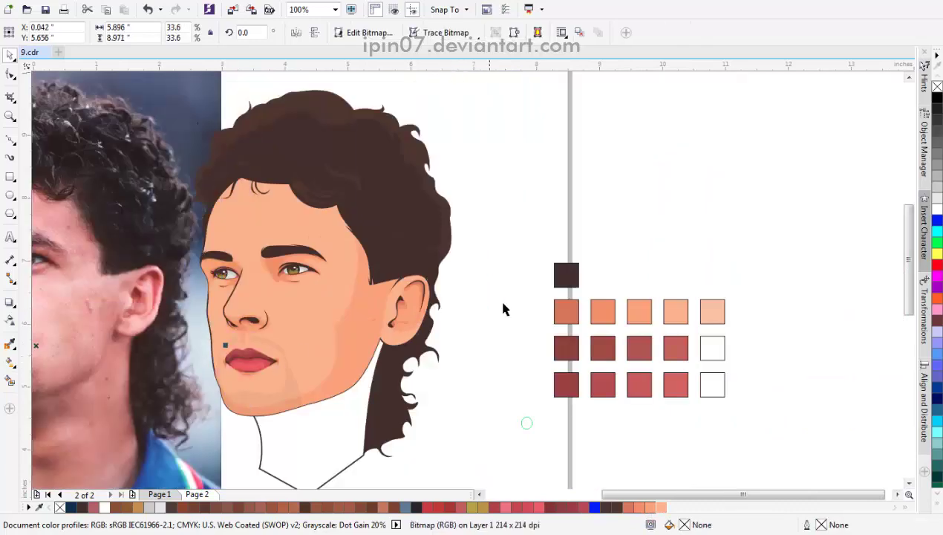
scroll(502, 309, "down", 2)
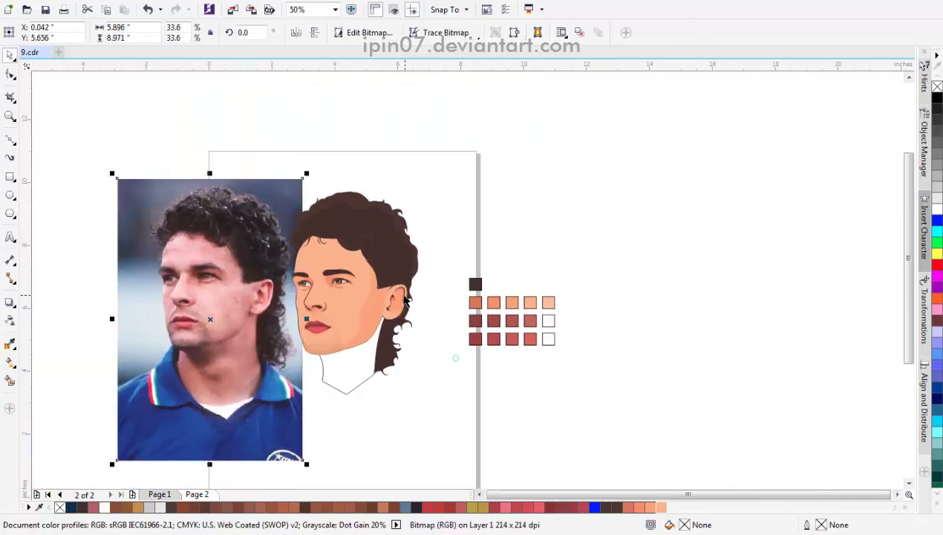
key("ctrl+z")
scroll(341, 295, "up", 2)
scroll(310, 299, "up", 1)
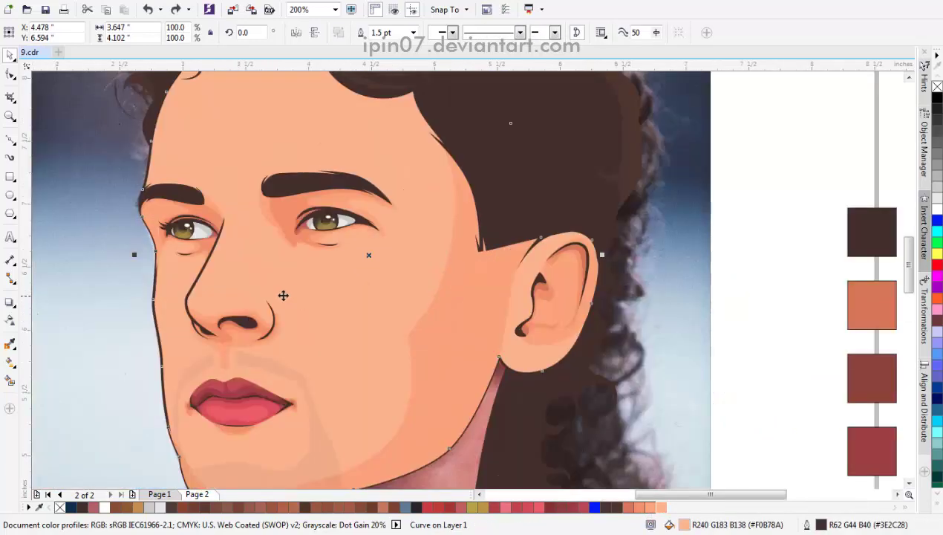
Step: Draw a small closed three-node curve on the nose, above the nostril wing
key("F10")
scroll(283, 295, "up", 1)
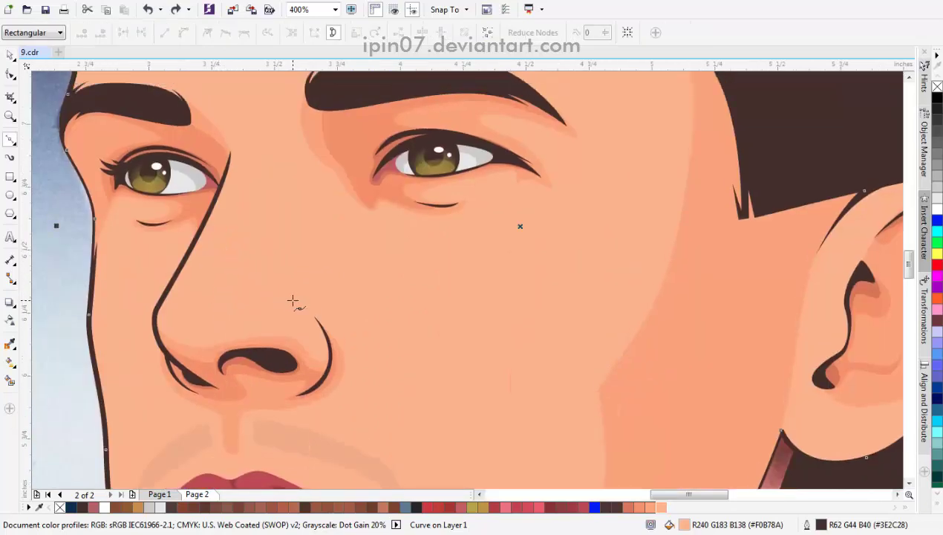
left_click(292, 301)
left_click(273, 289)
scroll(272, 262, "up", 1)
left_click(272, 232)
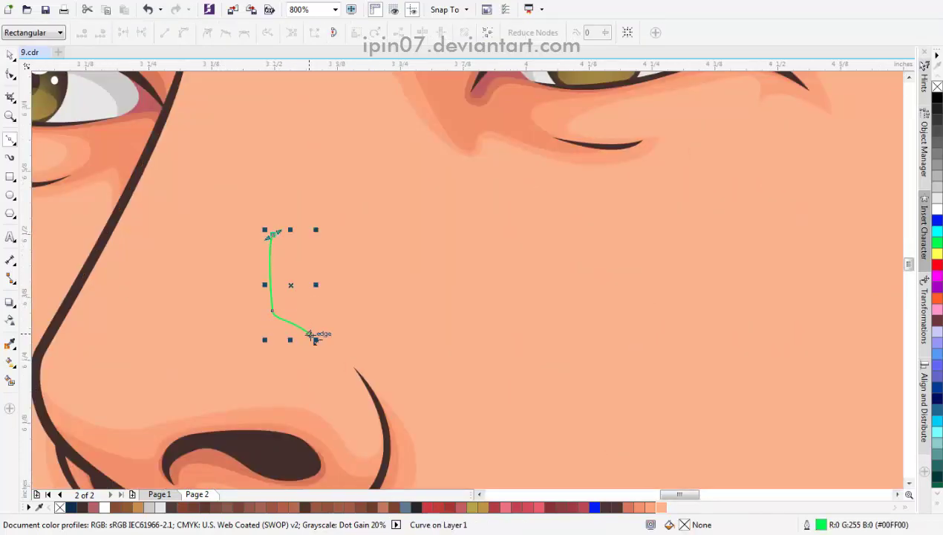
left_click(273, 232)
Step: Reshape the nodes of the small nose curve into a narrow rounded triangle with its tip pointing up
key("F10")
right_click(343, 251)
left_click(392, 343)
left_click_drag(275, 236, 277, 246)
left_click_drag(312, 336, 306, 329)
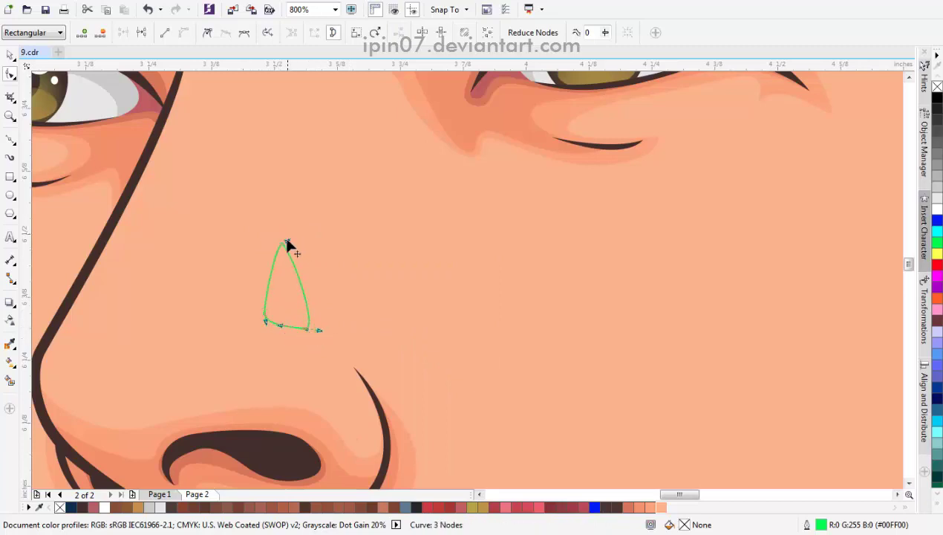
left_click_drag(288, 246, 285, 247)
Step: Fill the small nose triangle with the orange shadow tone sampled beside the nostril and remove its outline
key("space")
key("i")
left_click(343, 429)
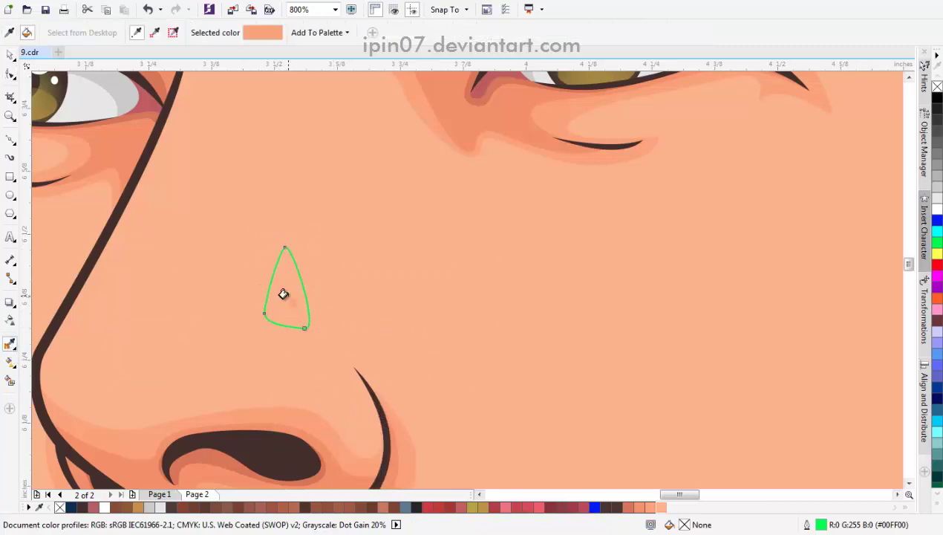
left_click(285, 292)
key("space")
left_click(383, 33)
left_click(383, 46)
Step: Move the reference photo aside to compare it with the portrait, and undo the move
scroll(375, 253, "down", 3)
left_click(380, 259)
scroll(379, 259, "down", 3)
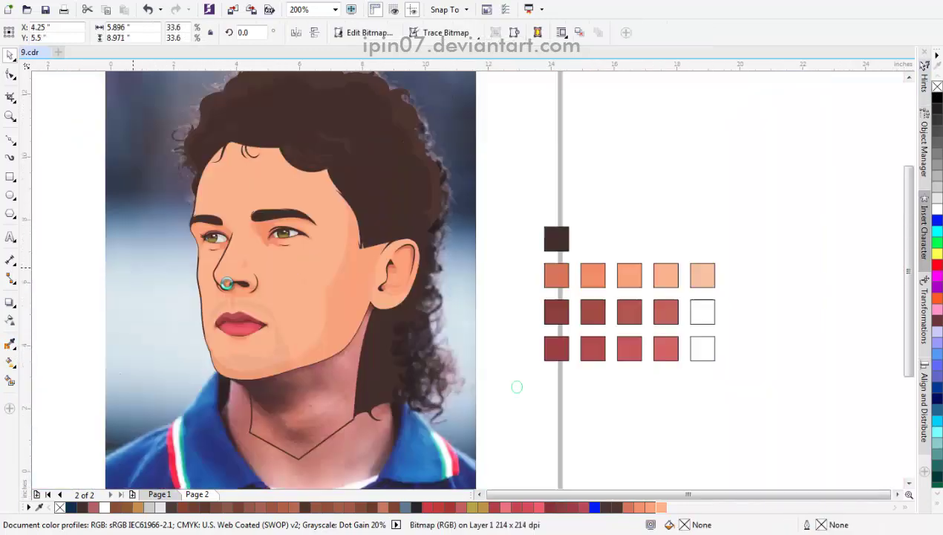
left_click_drag(185, 334, 66, 334)
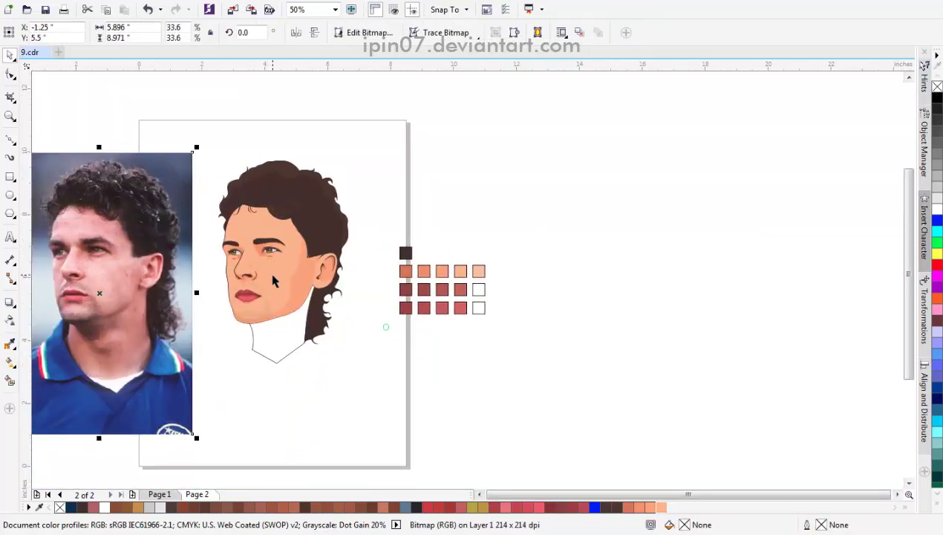
key("ctrl+z")
scroll(257, 312, "up", 3)
scroll(262, 282, "up", 1)
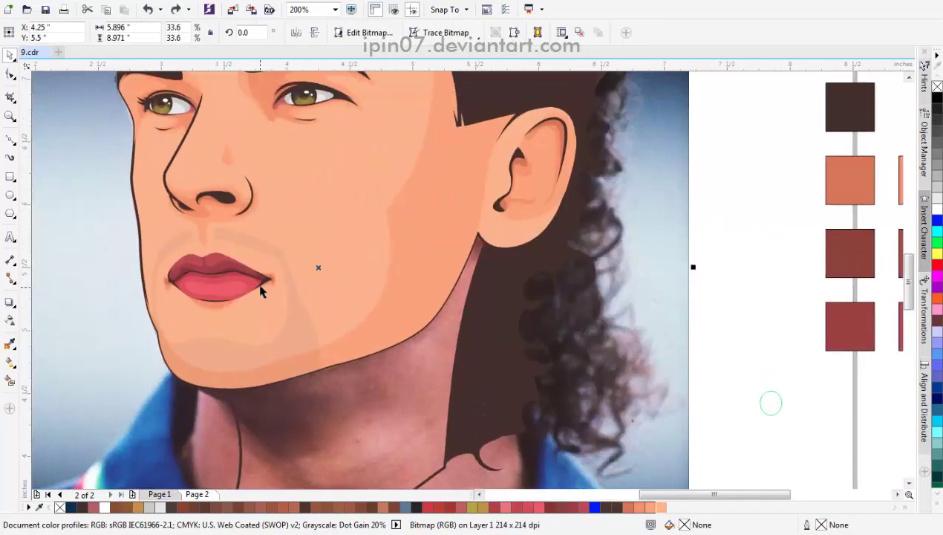
Step: Draw a long, narrow closed highlight curve beside the dark nose bridge line, redoing its misplaced lower node
left_click(9, 140)
scroll(394, 262, "up", 3)
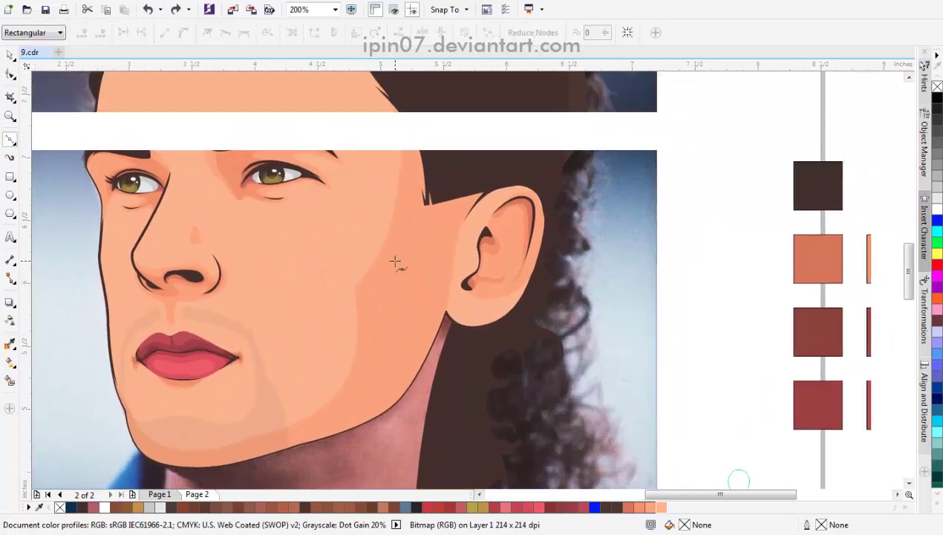
scroll(327, 260, "up", 1)
scroll(267, 266, "up", 1)
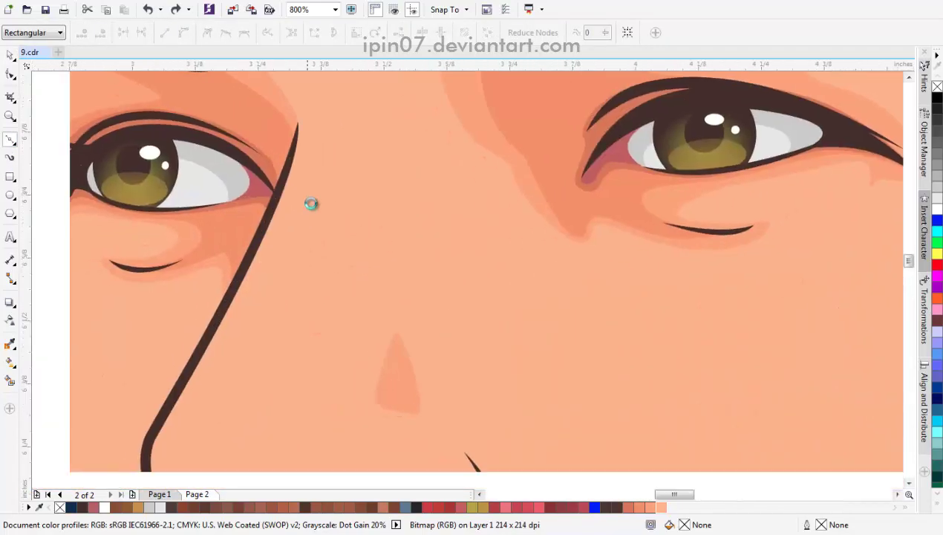
left_click_drag(299, 183, 239, 307)
scroll(265, 289, "down", 2)
scroll(246, 297, "up", 1)
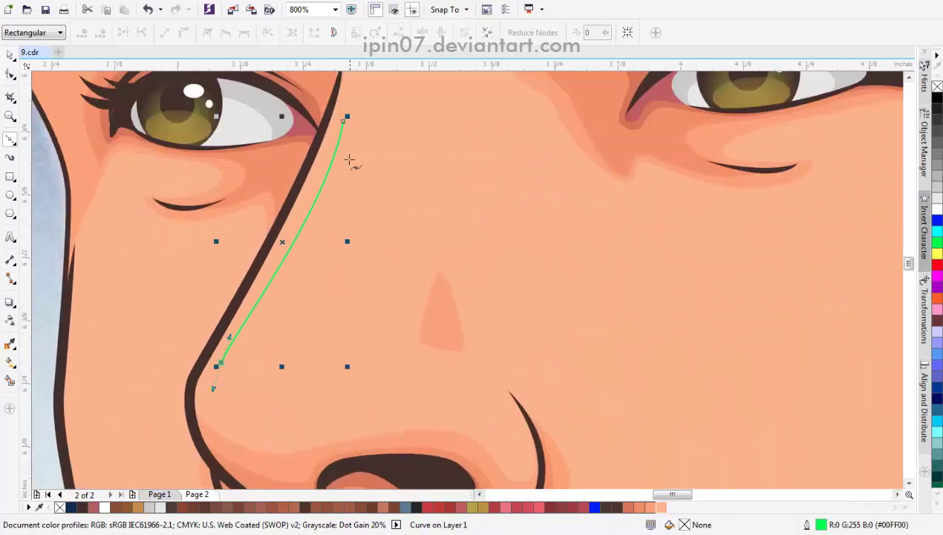
key("ctrl+z")
left_click(221, 374)
left_click_drag(337, 196, 231, 328)
Step: Adjust the nodes and curvature of the nose bridge highlight so that it forms a slim tapered sliver along the dark line
key("F10")
scroll(311, 243, "down", 1)
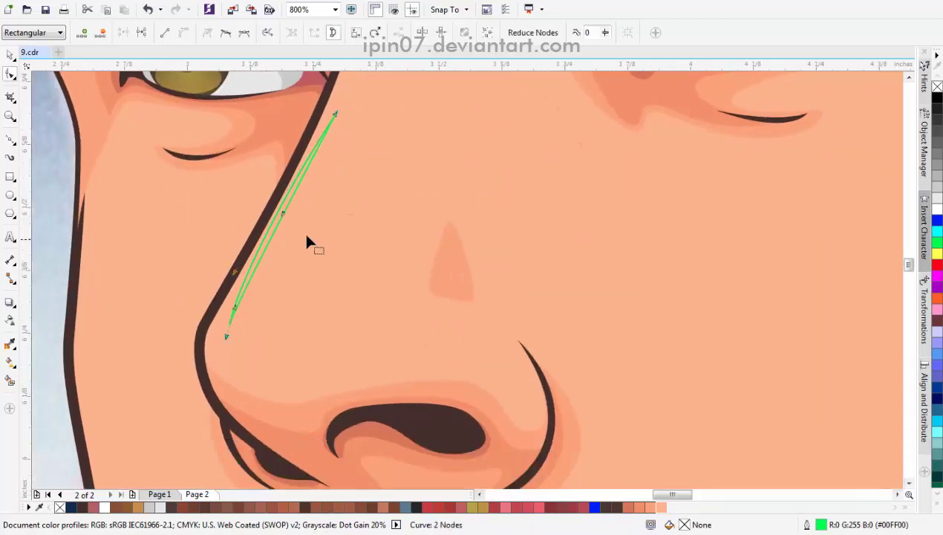
scroll(230, 309, "up", 2)
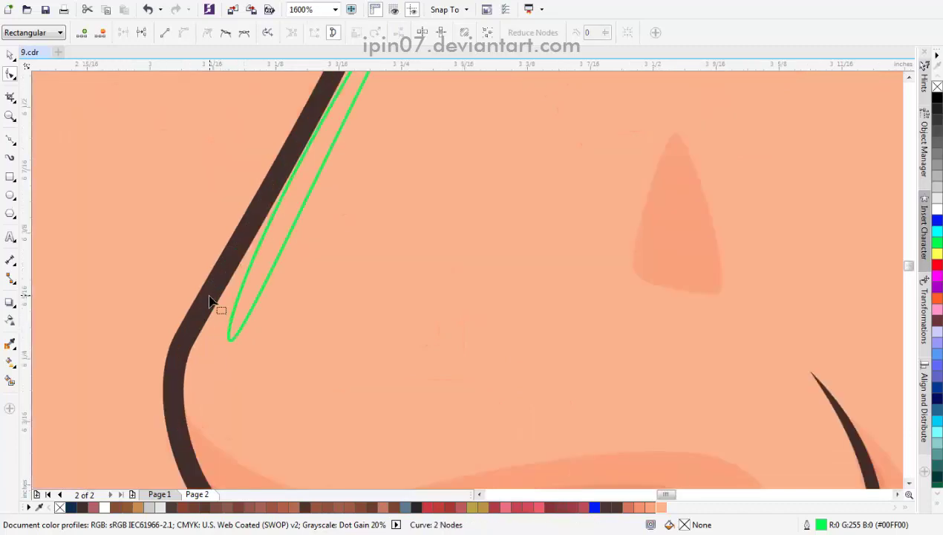
scroll(217, 306, "down", 2)
left_click_drag(297, 253, 302, 247)
Step: Fill the nose bridge highlight with white and remove its outline
left_click(937, 209)
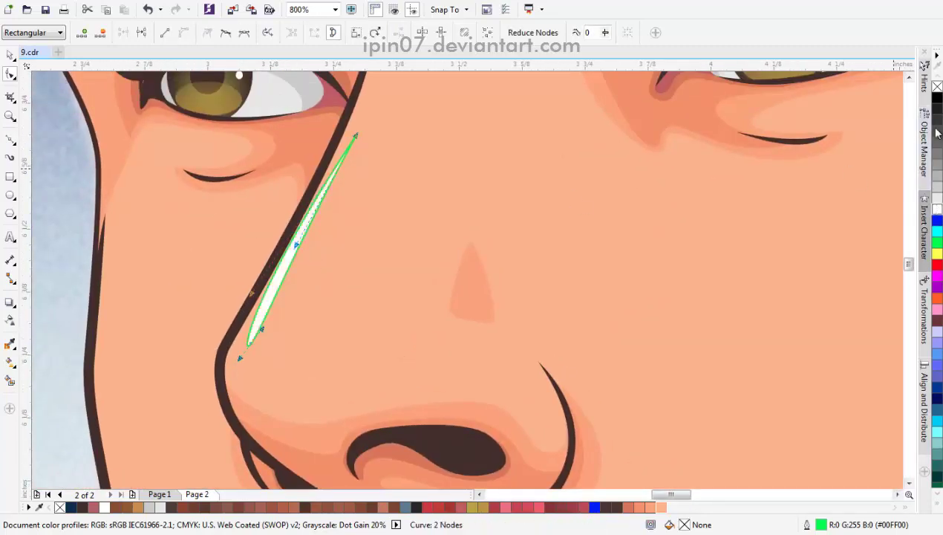
scroll(436, 248, "down", 3)
key("space")
left_click(505, 270)
scroll(77, 212, "up", 1)
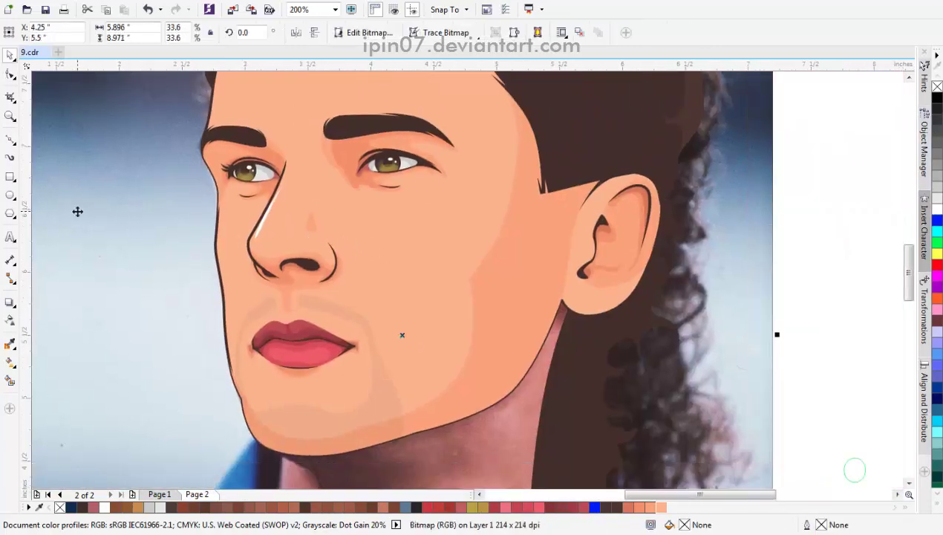
Step: Look over the mouth, eyes and forehead, and try moving the reference photo aside to compare it with the portrait
left_click(12, 141)
scroll(309, 324, "up", 1)
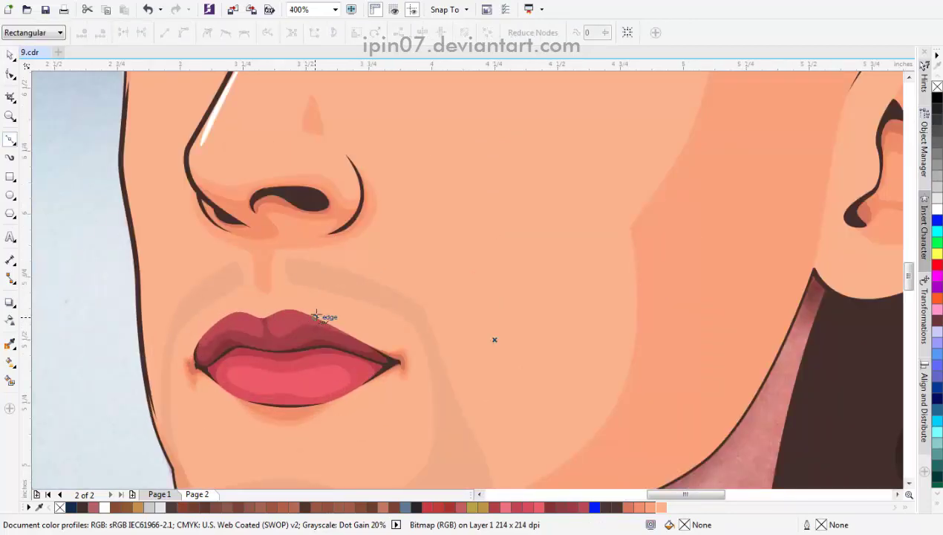
scroll(315, 317, "down", 2)
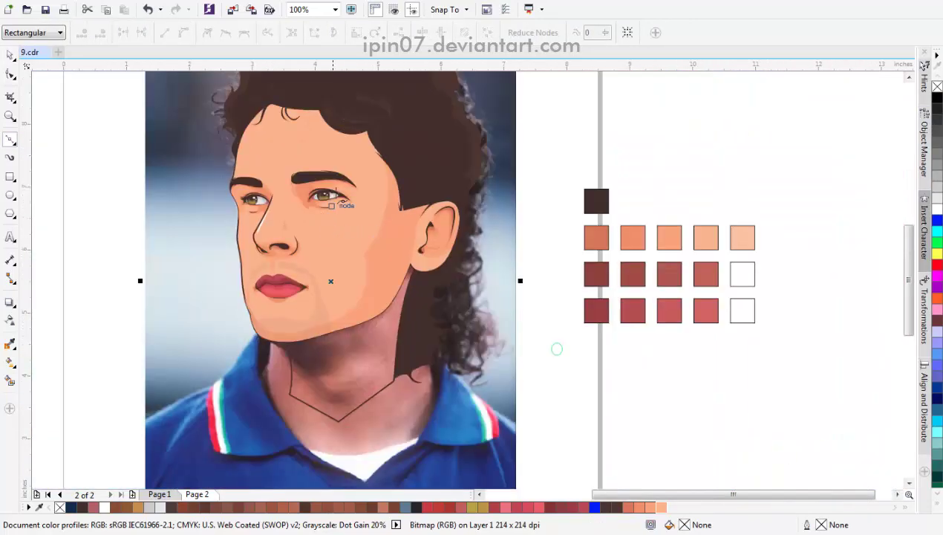
scroll(331, 204, "up", 1)
scroll(285, 212, "up", 1)
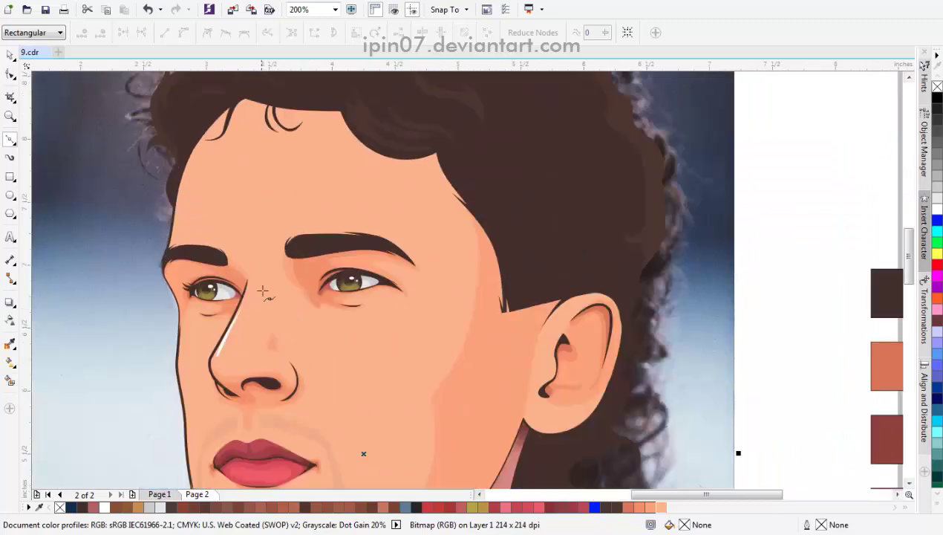
scroll(284, 211, "down", 1)
key("space")
left_click_drag(486, 367, 333, 367)
scroll(176, 252, "up", 3)
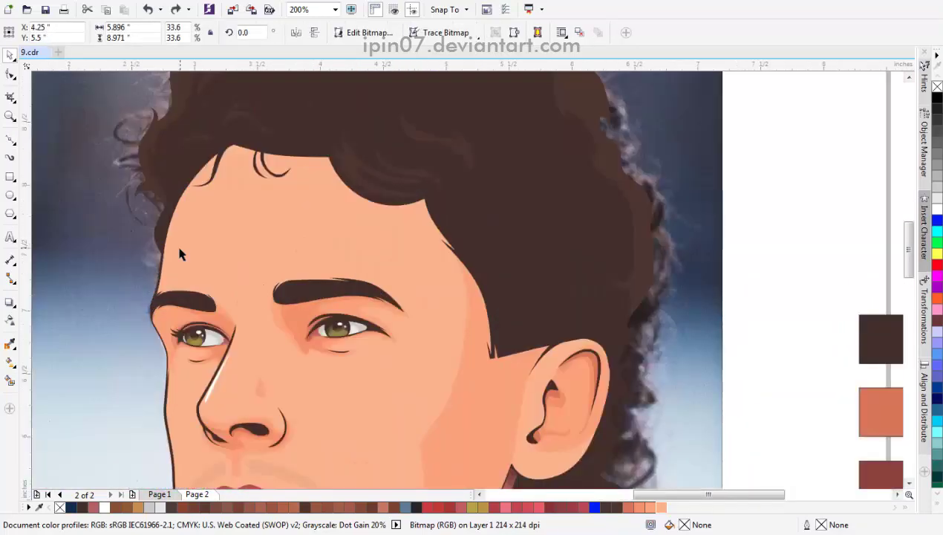
Step: Draw a closed highlight curve, about 0.36 by 0.76 inches, along the forehead edge above the far eyebrow and intersect it with the face
key("F10")
left_click_drag(176, 286, 200, 225)
scroll(194, 248, "down", 1)
left_click_drag(150, 325, 173, 213)
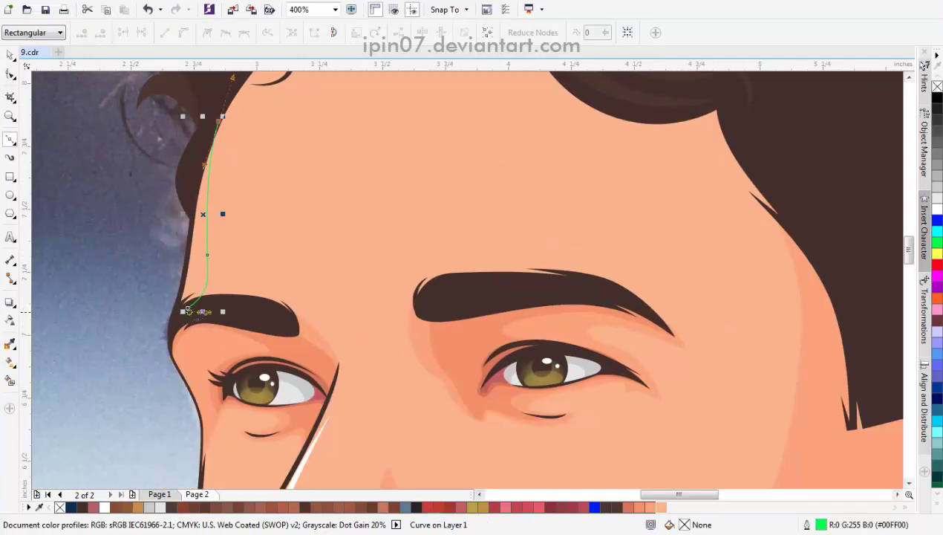
key("space")
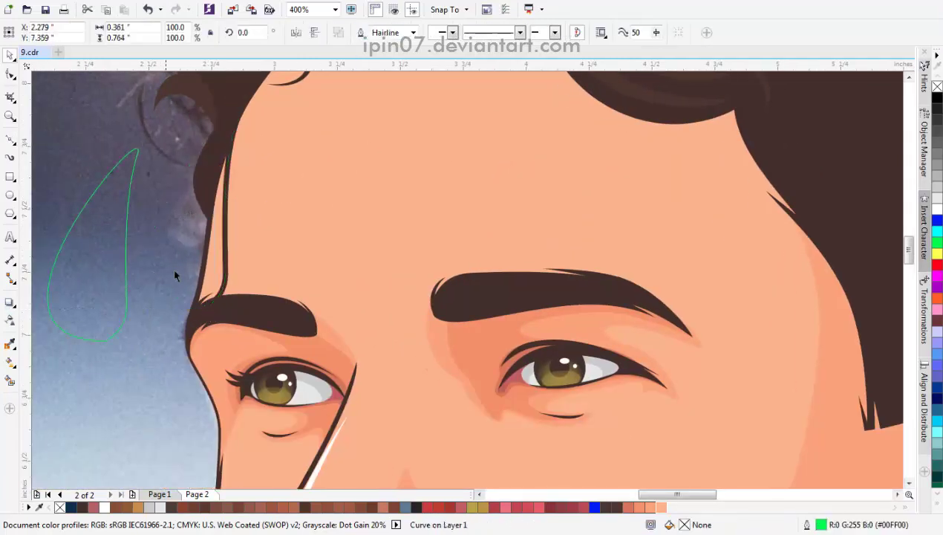
Step: Fill the forehead edge highlight with the lightest peach skin tone (R241 G195 B159) and remove its outline
scroll(230, 265, "down", 2)
left_click(11, 344)
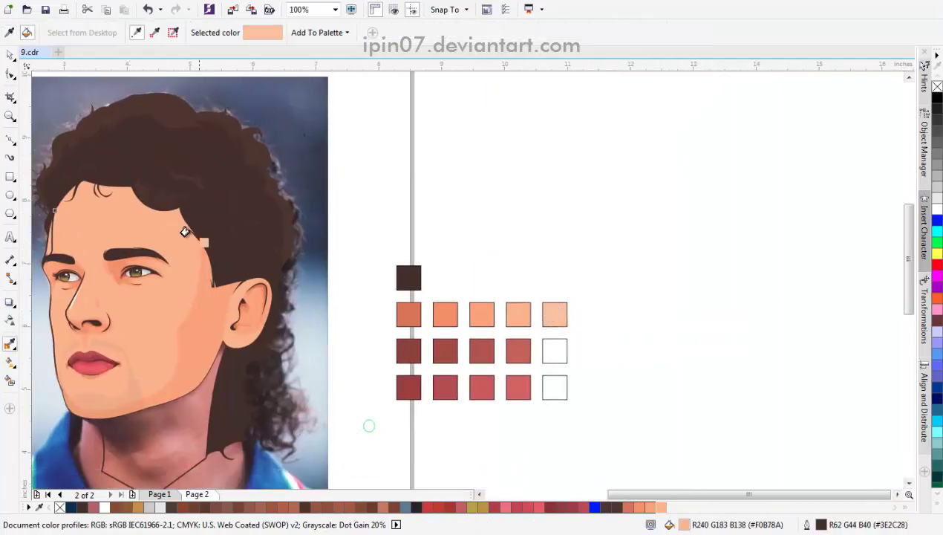
scroll(171, 237, "up", 2)
key("space")
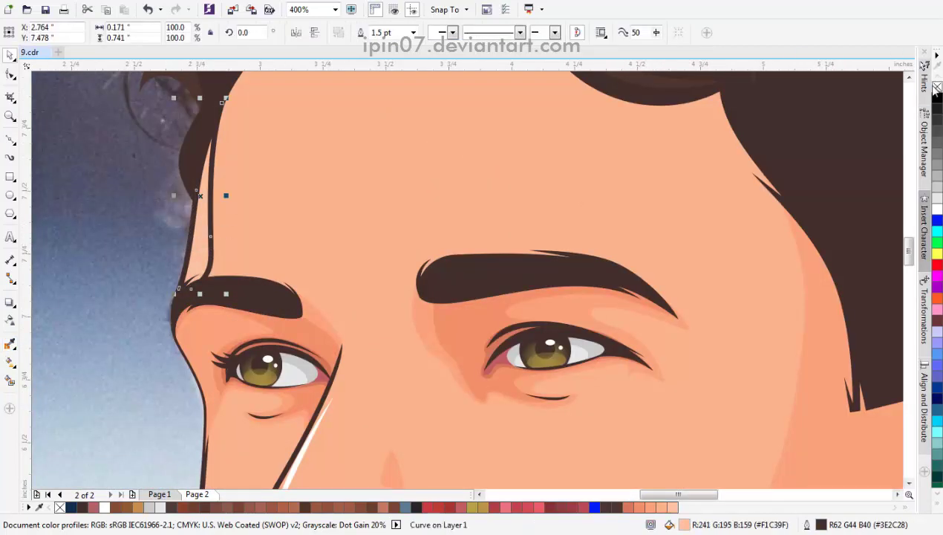
key("Tab")
Step: Draw a thin tapered closed shape, about 0.08 by 0.34 inches, from the jaw and earlobe corner up along the ear's front edge
scroll(446, 196, "down", 2)
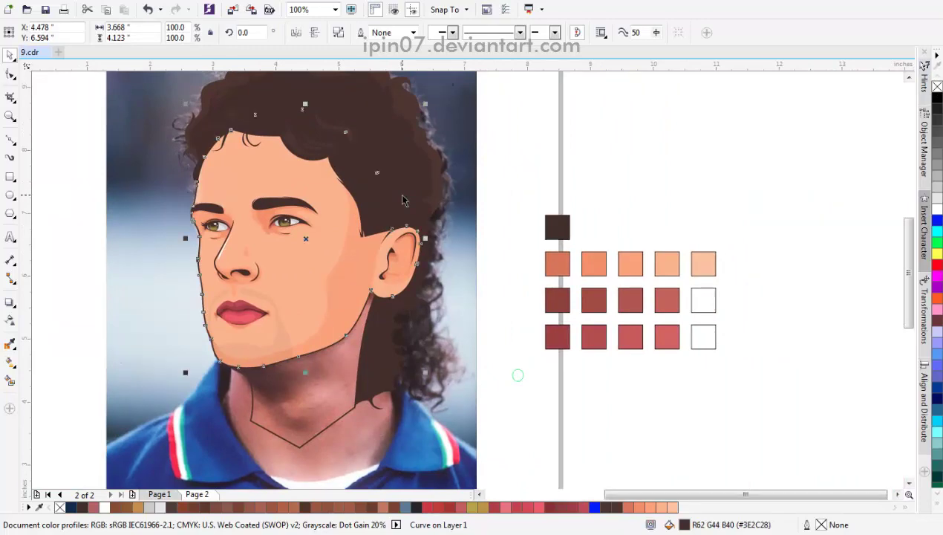
scroll(340, 242, "up", 1)
scroll(400, 343, "up", 1)
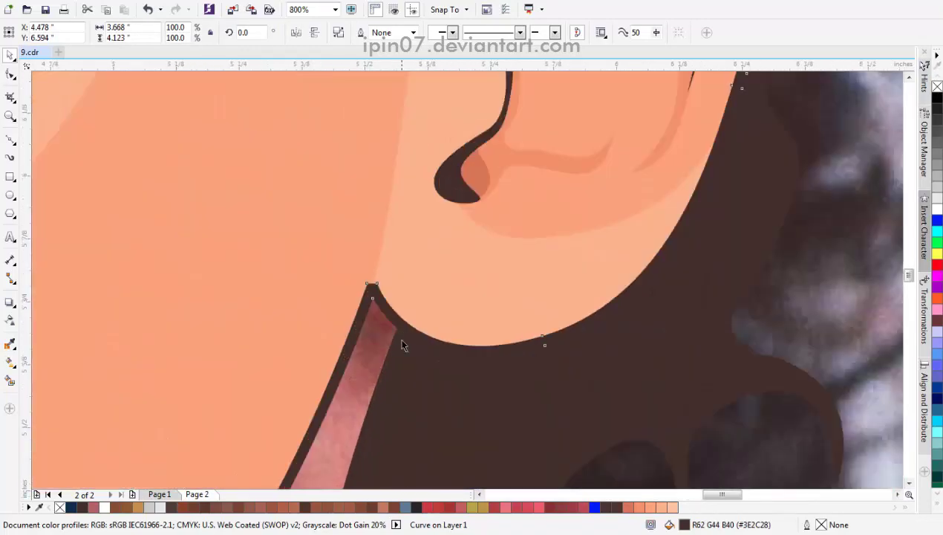
scroll(373, 308, "down", 2)
left_click(390, 289)
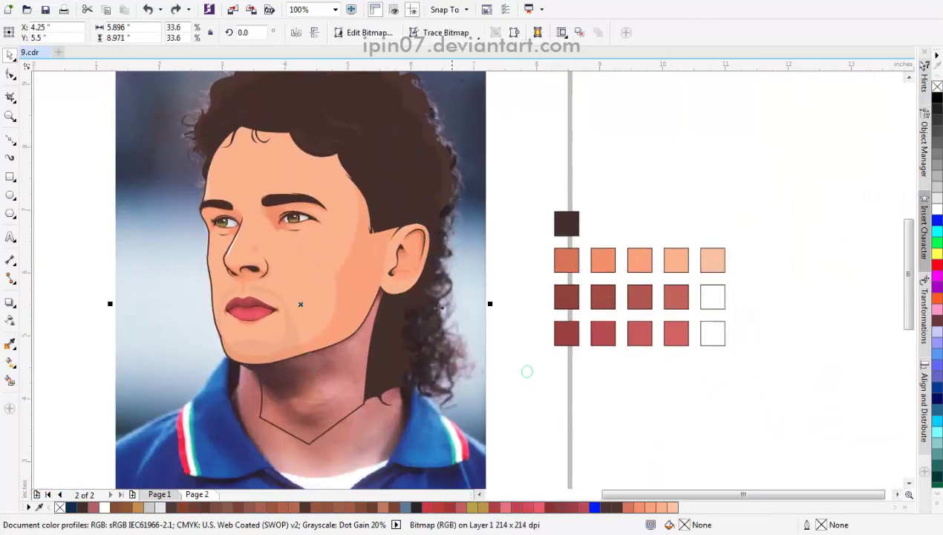
scroll(390, 288, "up", 2)
key("F10")
scroll(349, 287, "up", 1)
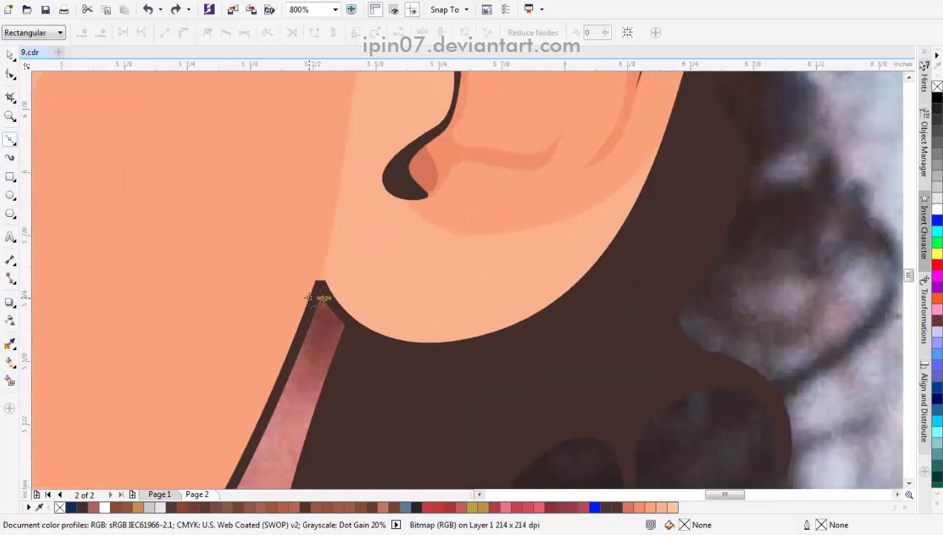
left_click(316, 289)
left_click(335, 178)
scroll(332, 222, "up", 1)
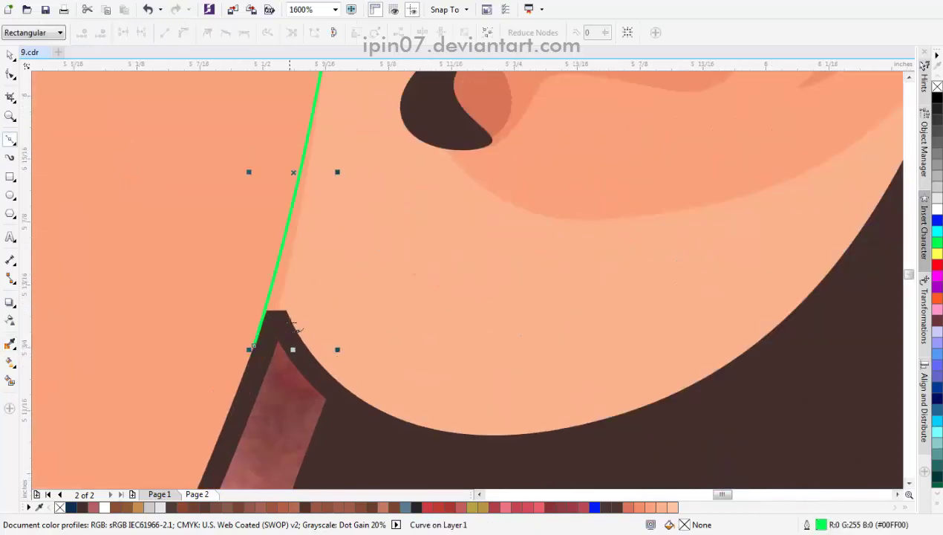
left_click(286, 309)
key("space")
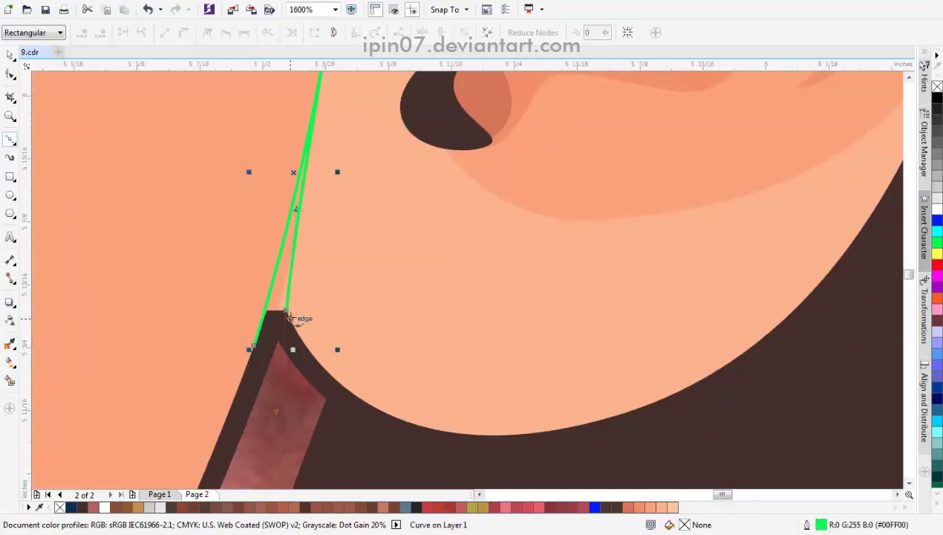
key("space")
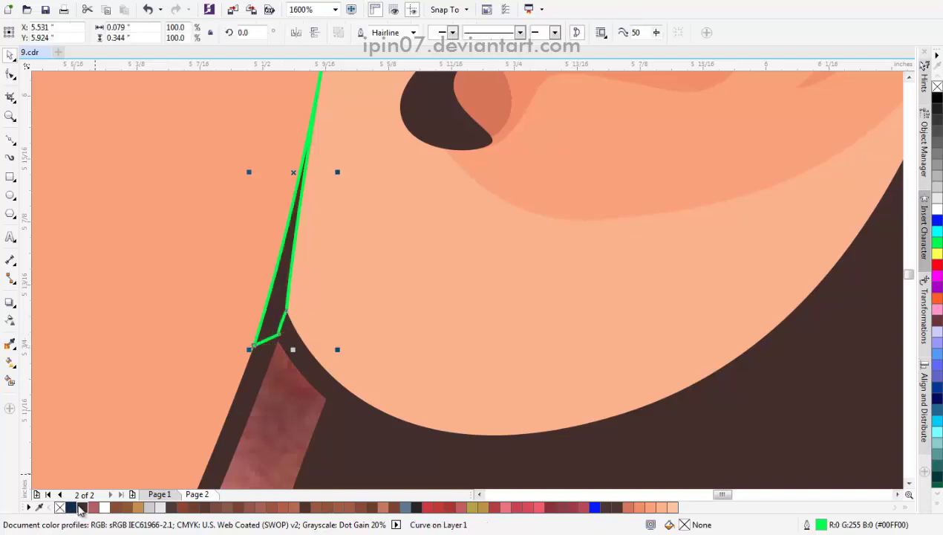
Step: Fill the tapered sliver in front of the earlobe with dark brown and remove its green outline
left_click(71, 507)
scroll(254, 288, "down", 5)
left_click(444, 378)
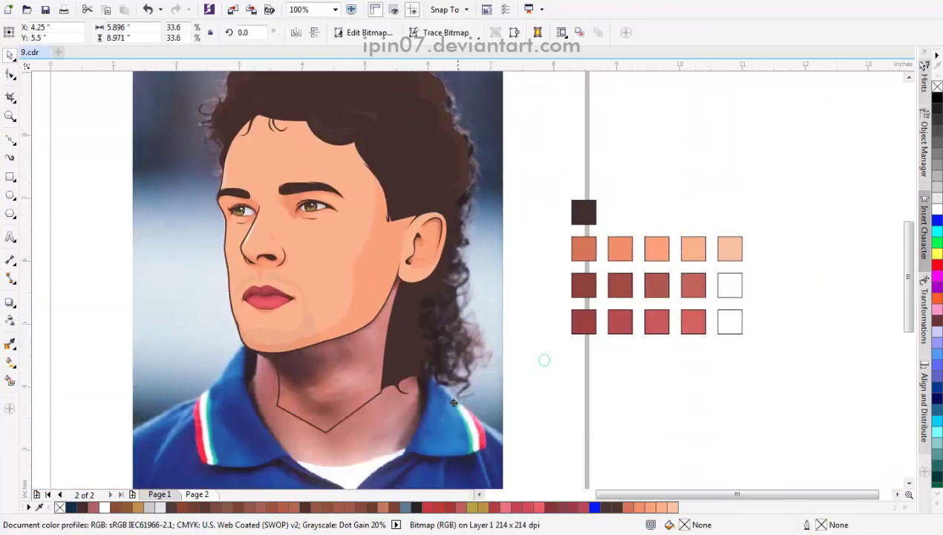
Step: Delete the surplus node on the dark jaw outline near the chin and reshape the line so that it tapers
key("p")
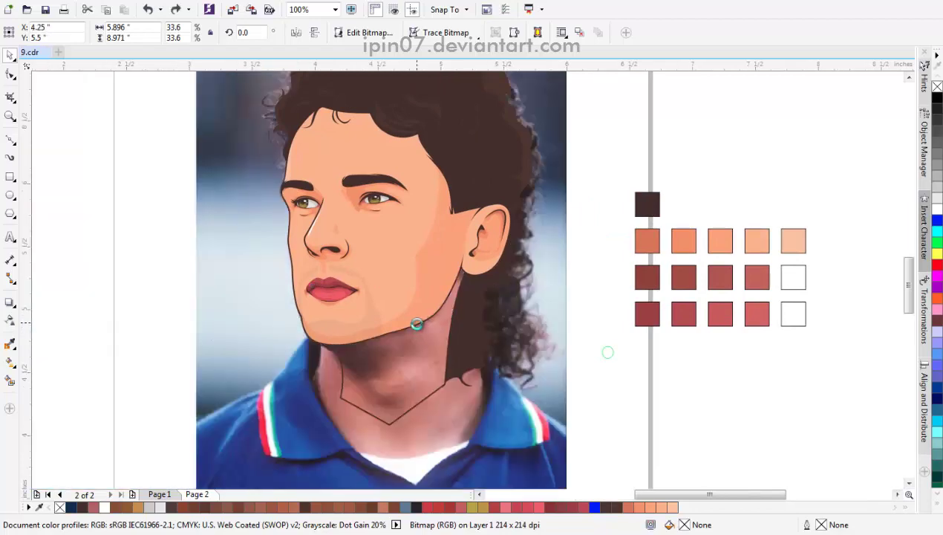
left_click(413, 332)
key("F10")
scroll(413, 332, "up", 4)
scroll(273, 369, "up", 1)
left_click(265, 371)
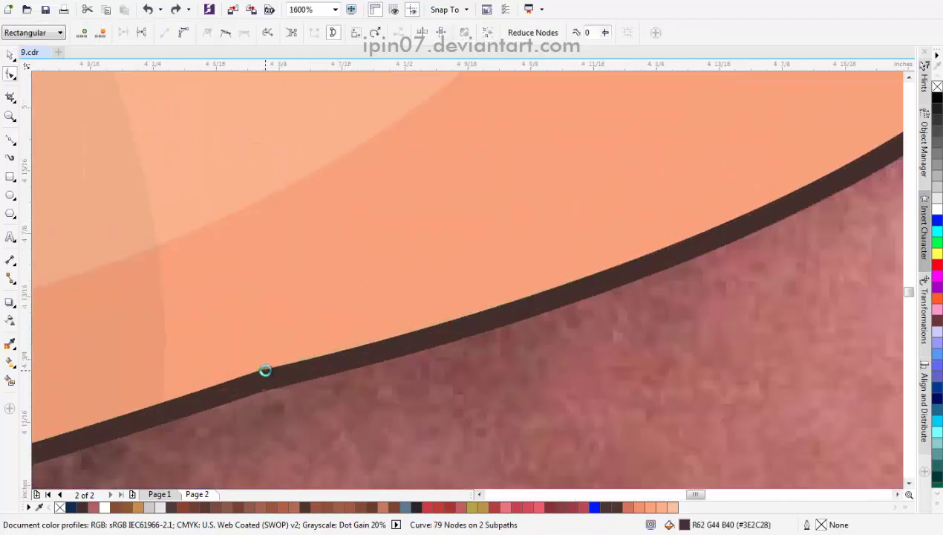
scroll(262, 375, "up", 1)
left_click_drag(257, 375, 265, 396)
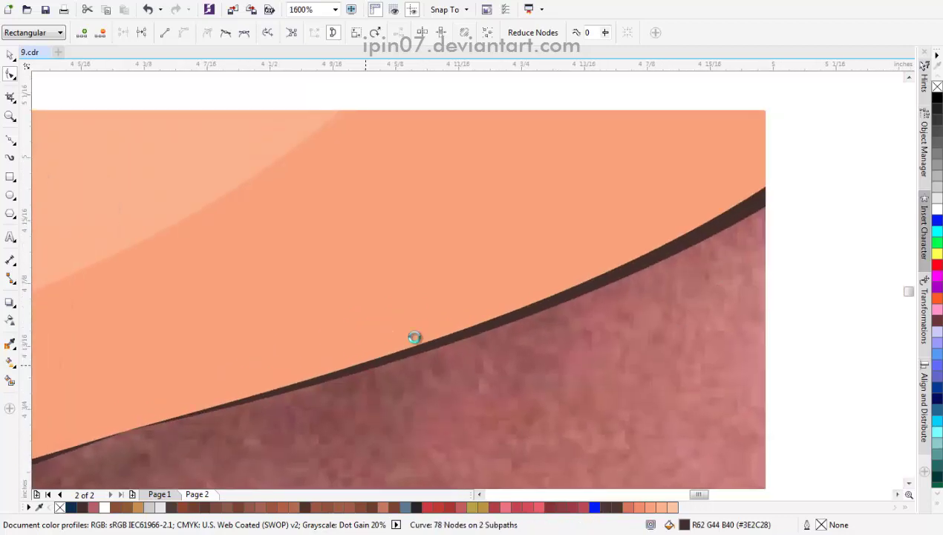
Step: Thin the dark jaw outline on its curved part between the chin and the ear
scroll(414, 332, "down", 3)
scroll(505, 311, "up", 3)
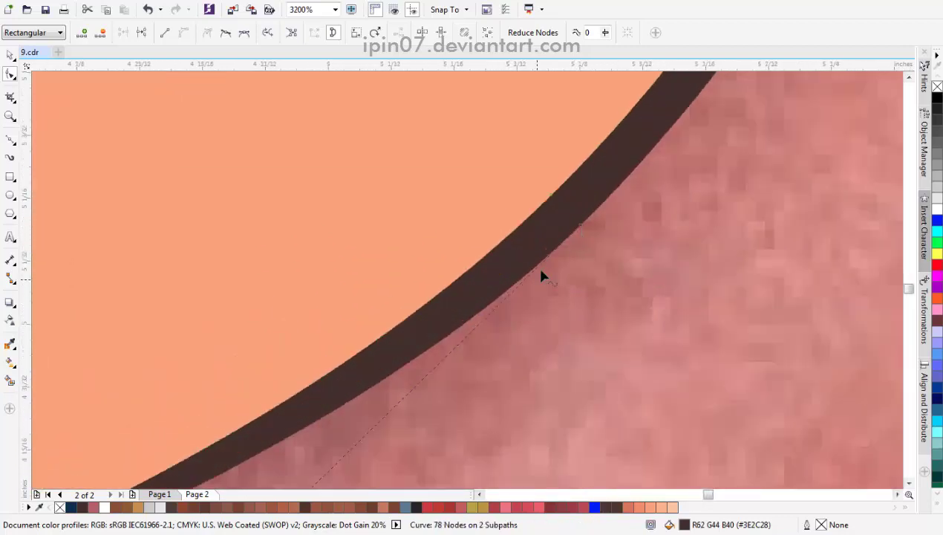
mouse_move(556, 201)
left_mouse_down()
mouse_move(582, 228)
mouse_move(566, 215)
left_mouse_up()
scroll(549, 269, "down", 8)
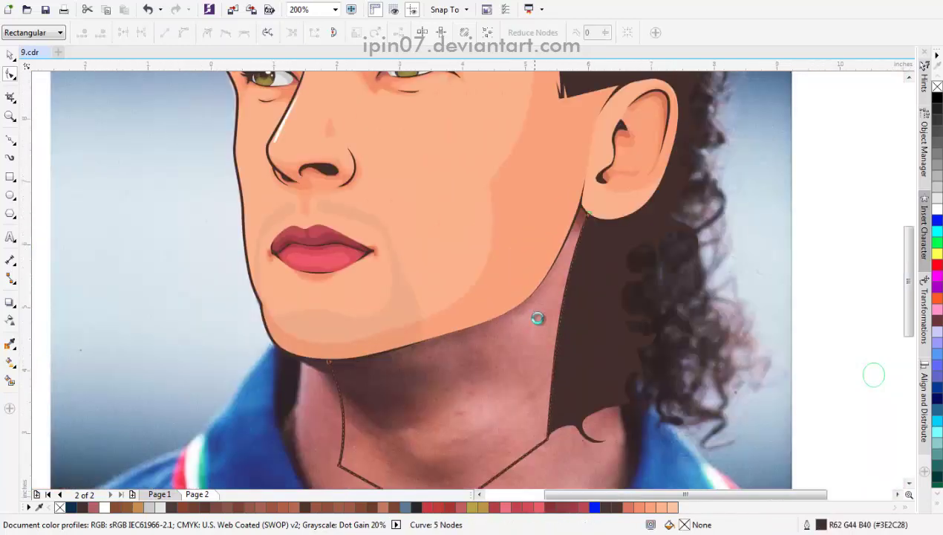
Step: Move the reference photo aside to check the portrait and neck outline, and undo the move
key("space")
left_click(350, 369)
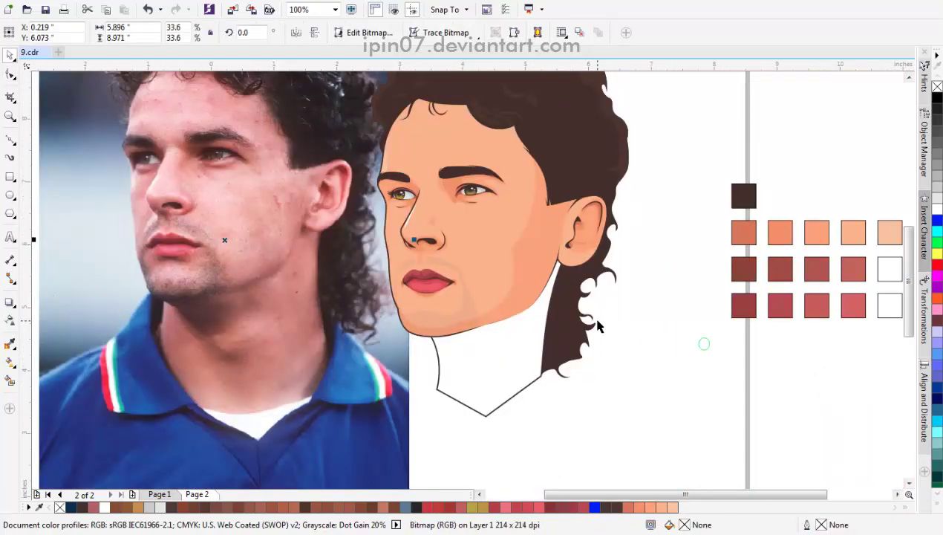
scroll(599, 325, "right", 3)
scroll(548, 321, "up", 1)
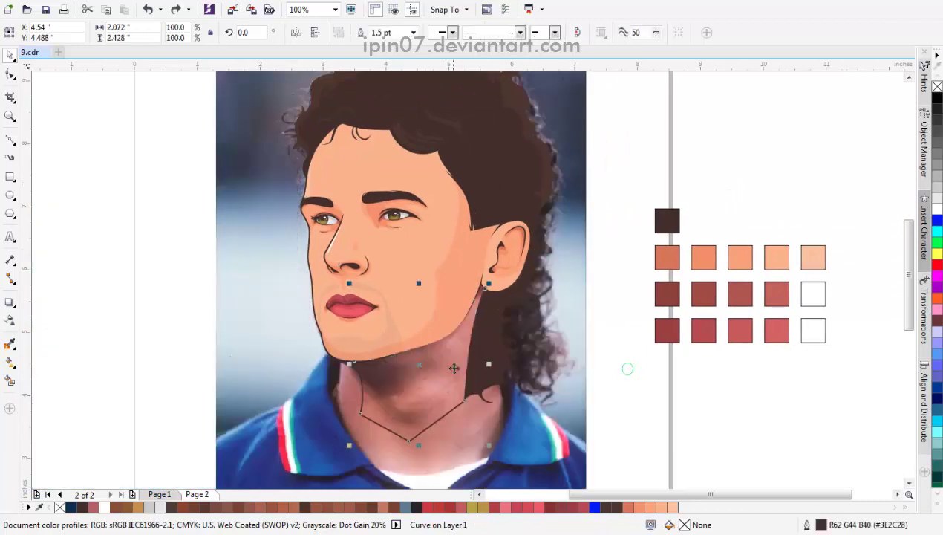
Step: Close the open neck outline with a curve looping over the jaw from chin to ear, and place it behind the face
scroll(333, 320, "right", 2)
left_click(13, 323)
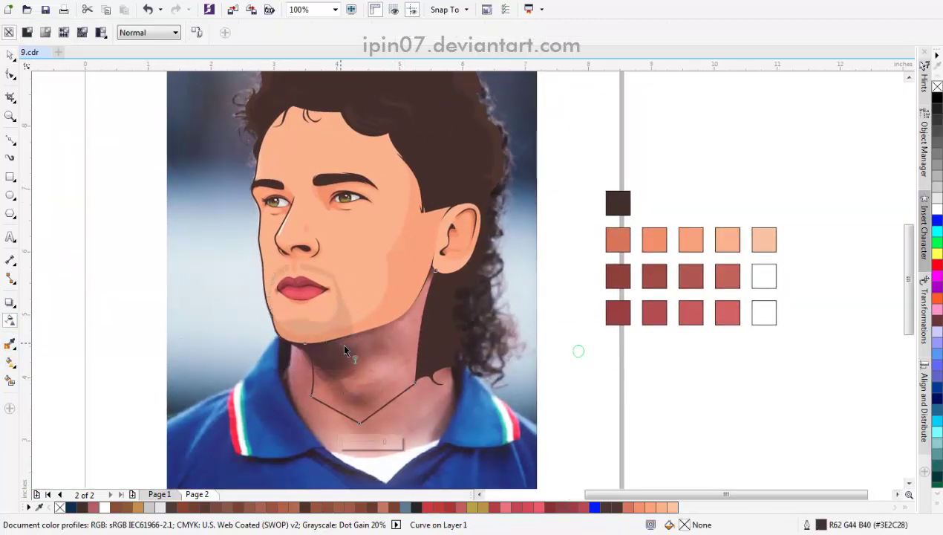
scroll(347, 351, "right", 2)
key("space")
key("F10")
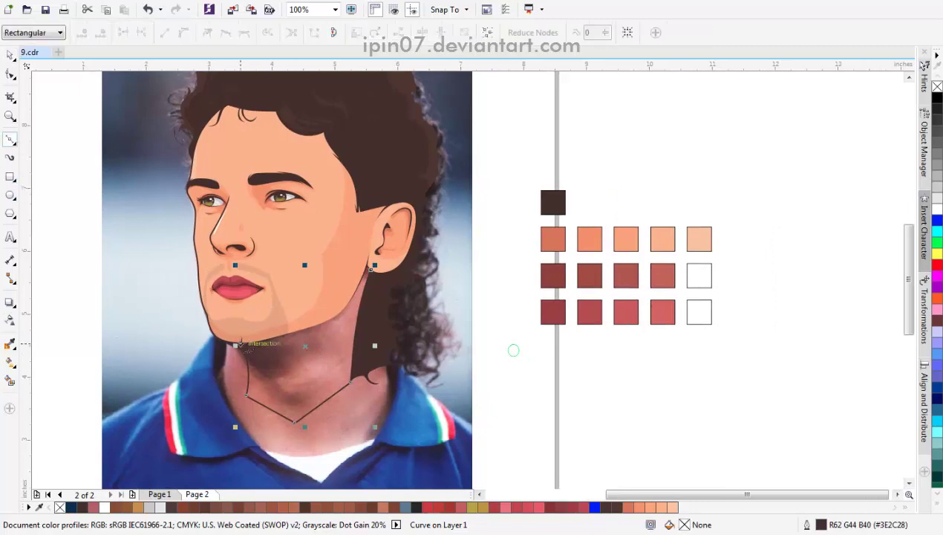
left_click_drag(240, 343, 309, 246)
left_click_drag(378, 235, 375, 256)
left_click(371, 267)
left_click(239, 343)
key("space")
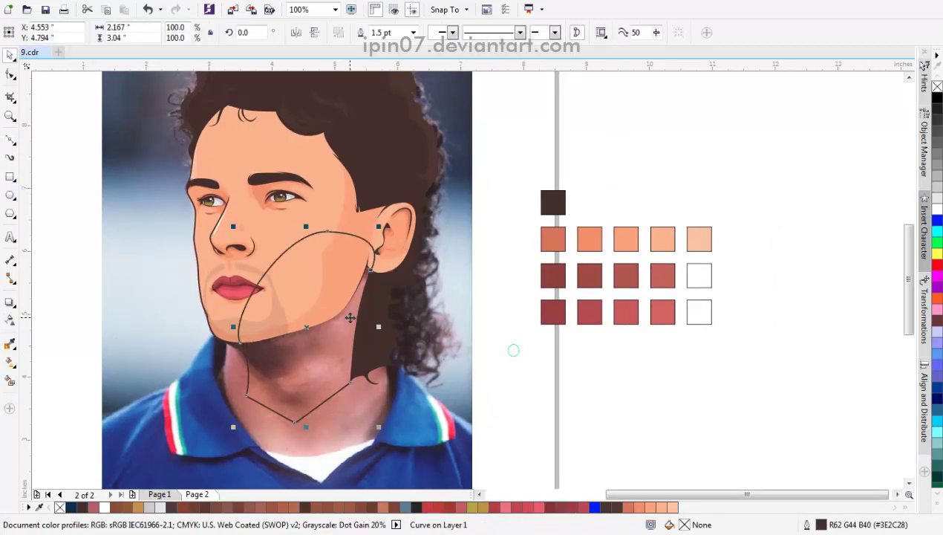
scroll(326, 297, "up", 4)
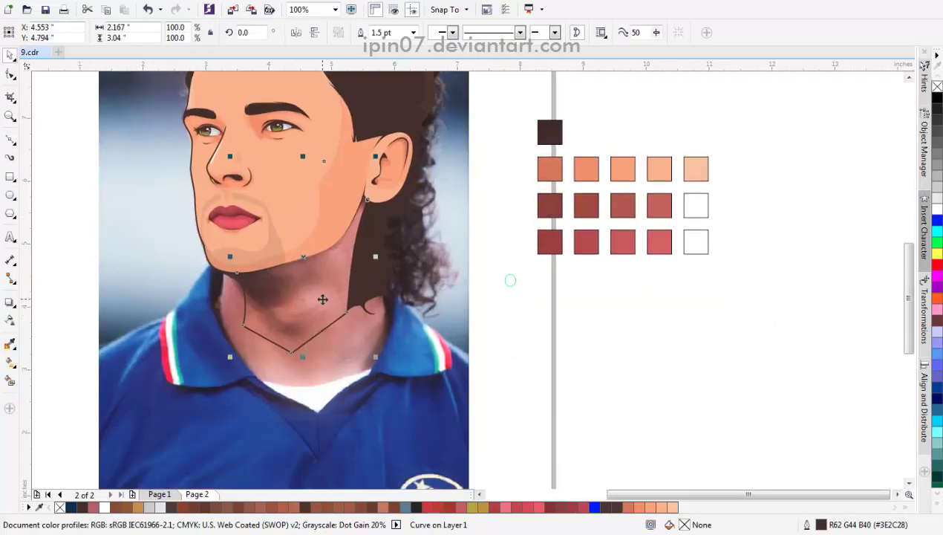
Step: Draw a closed shadow curve, about 1.33 by 0.71 inches, under the chin and intersect it with the neck, discarding the drawn curve
key("space")
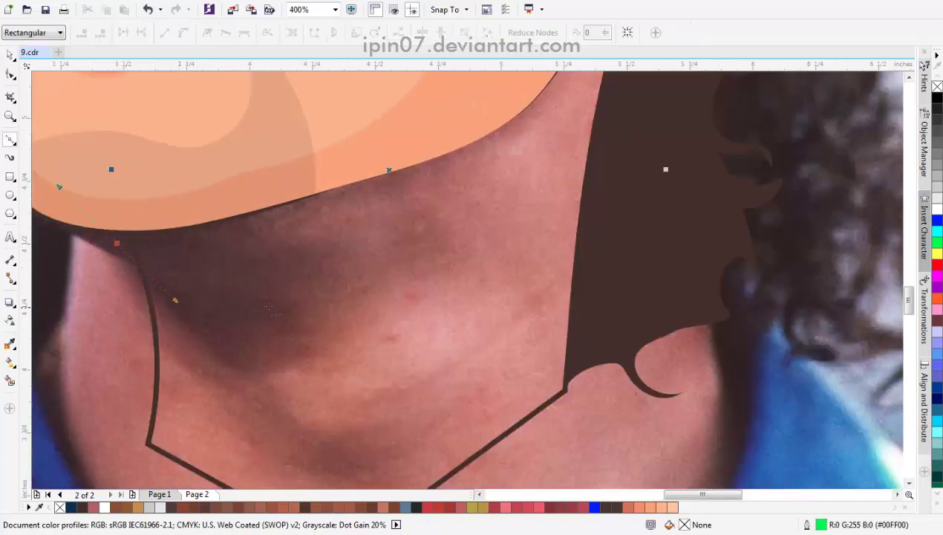
left_click(112, 242)
left_click_drag(269, 305, 319, 286)
left_click_drag(382, 212, 403, 177)
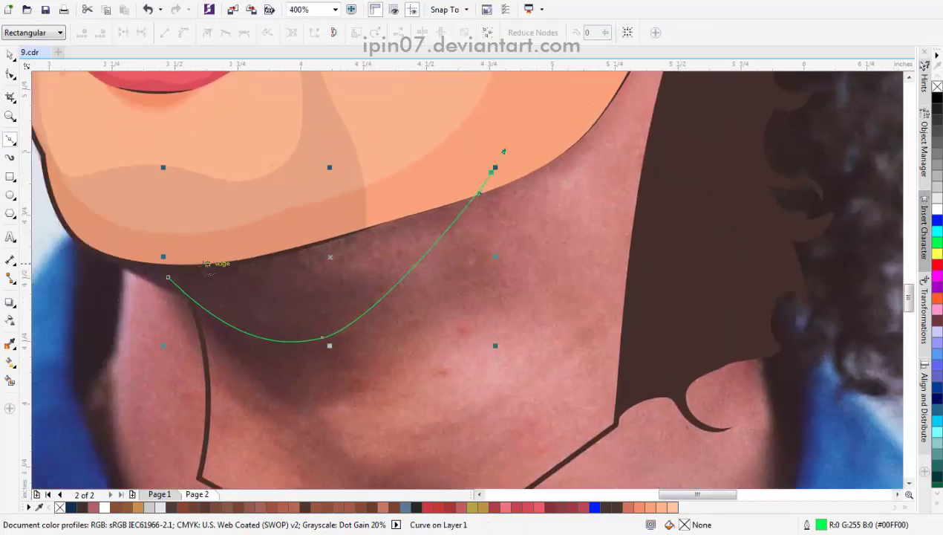
left_click(68, 298)
key("space")
left_click(398, 33)
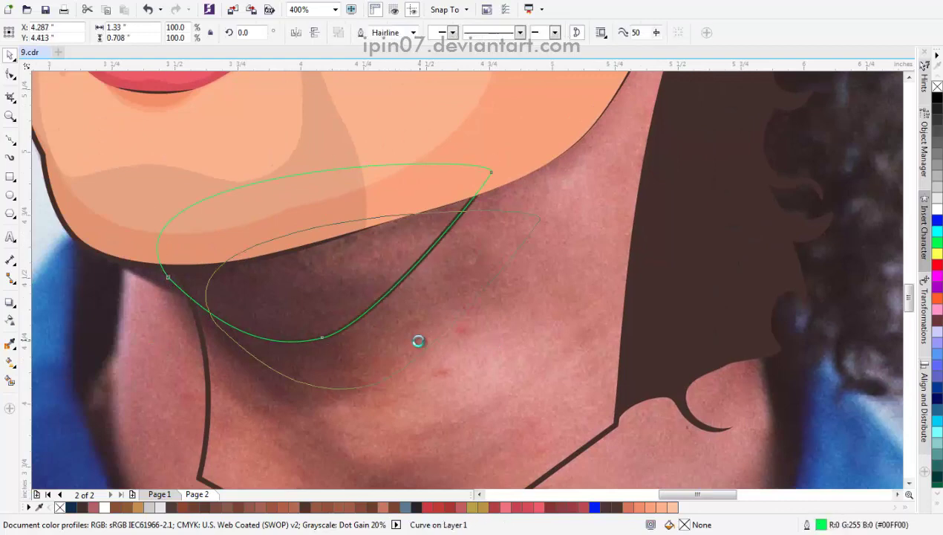
key("Escape")
Step: Draw a larger closed shadow curve dipping below the first neck shadow, rising toward the hair and looping over the jaw
key("space")
left_click_drag(375, 257, 312, 168)
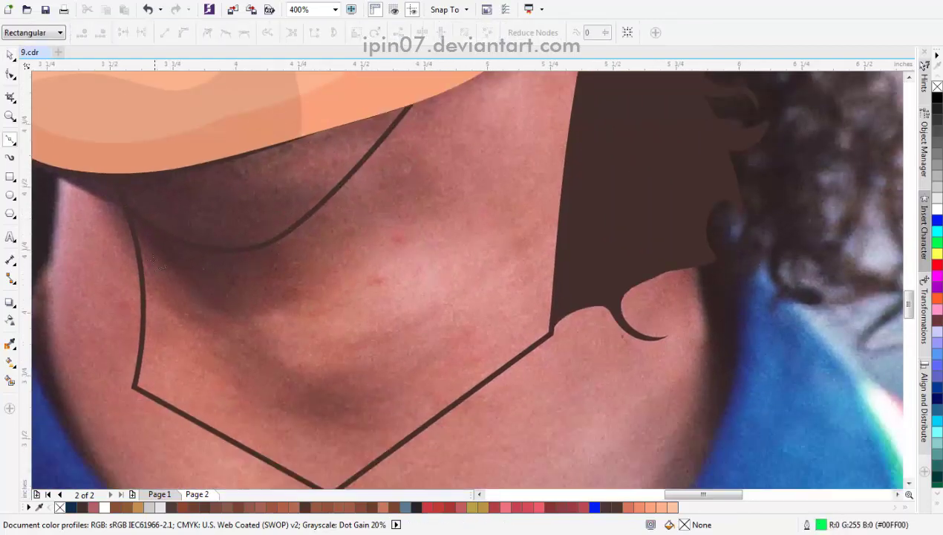
left_click_drag(278, 325, 334, 294)
scroll(398, 229, "up", 2)
scroll(398, 229, "right", 2)
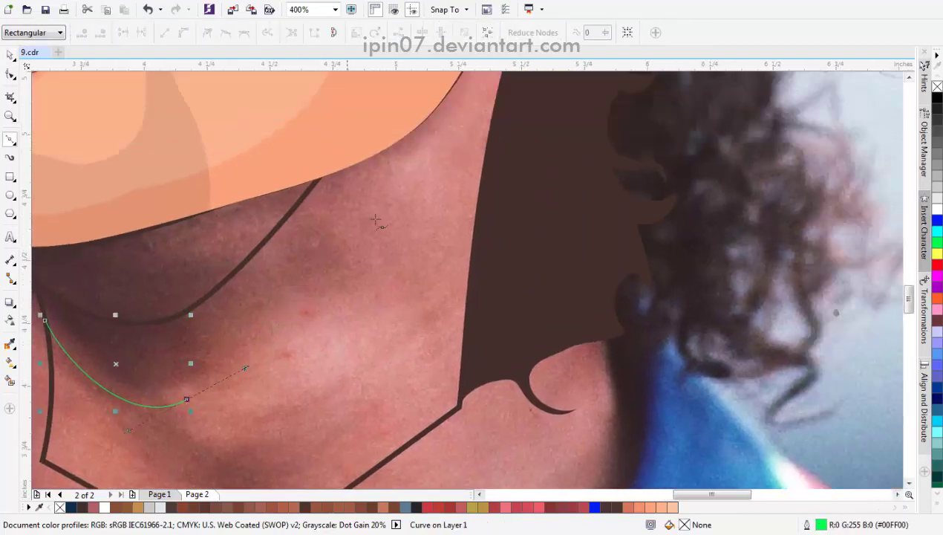
left_click_drag(429, 162, 440, 154)
scroll(454, 202, "down", 1)
left_click_drag(470, 236, 464, 316)
scroll(464, 315, "down", 4)
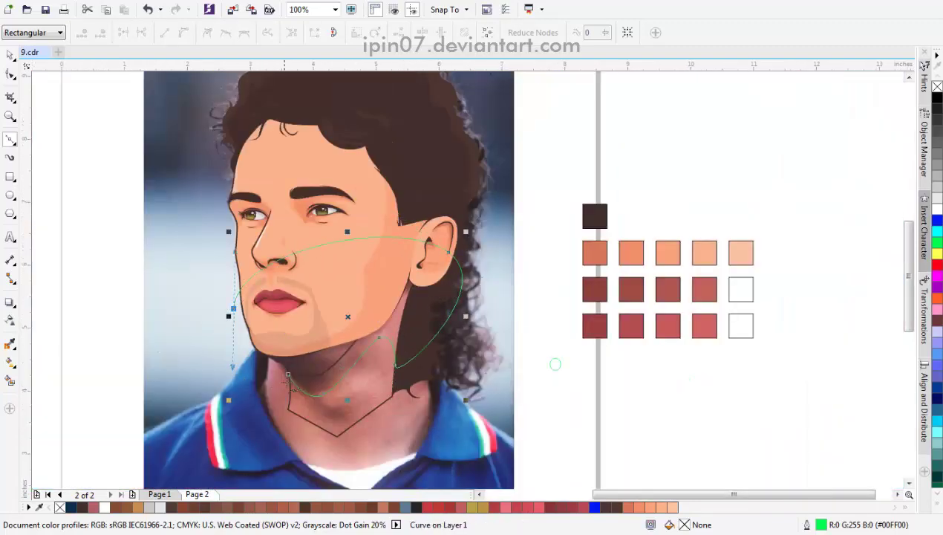
Step: Intersect the larger shadow curve with the neck shape and discard the drawn curve
key("space")
left_click(399, 33)
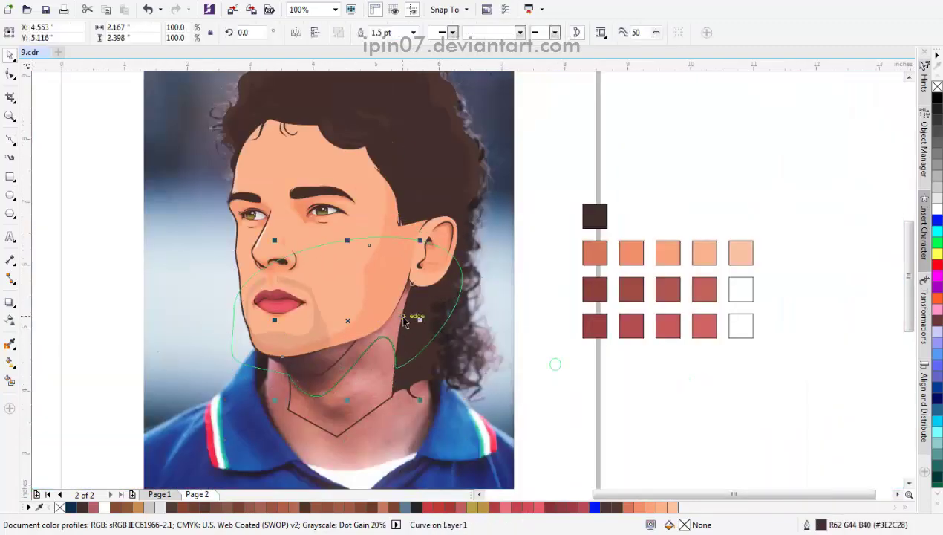
key("F10")
key("space")
Step: Fill the neck and its two shadow shapes with skin tones sampled from the artwork, and remove the shadows' outlines
scroll(356, 335, "up", 2)
left_click(9, 349)
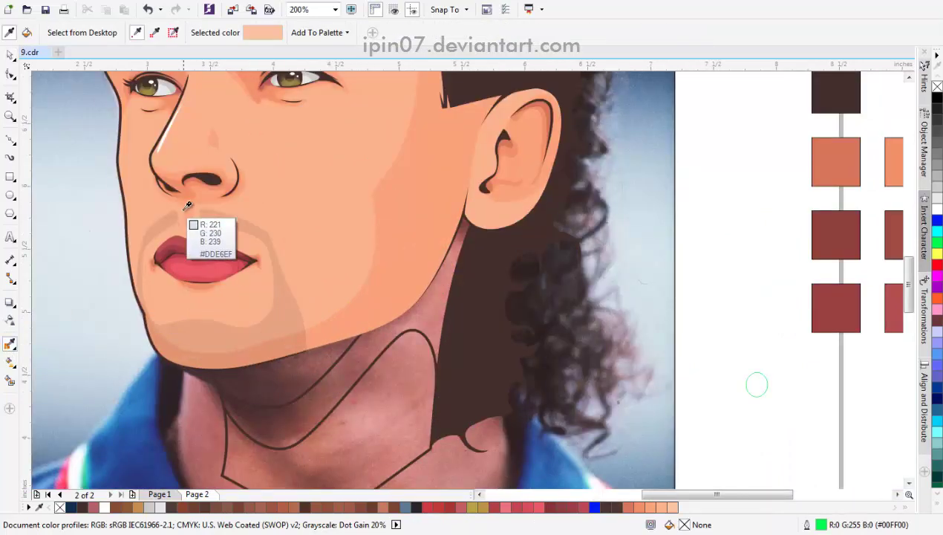
left_click(184, 196)
left_click(282, 375)
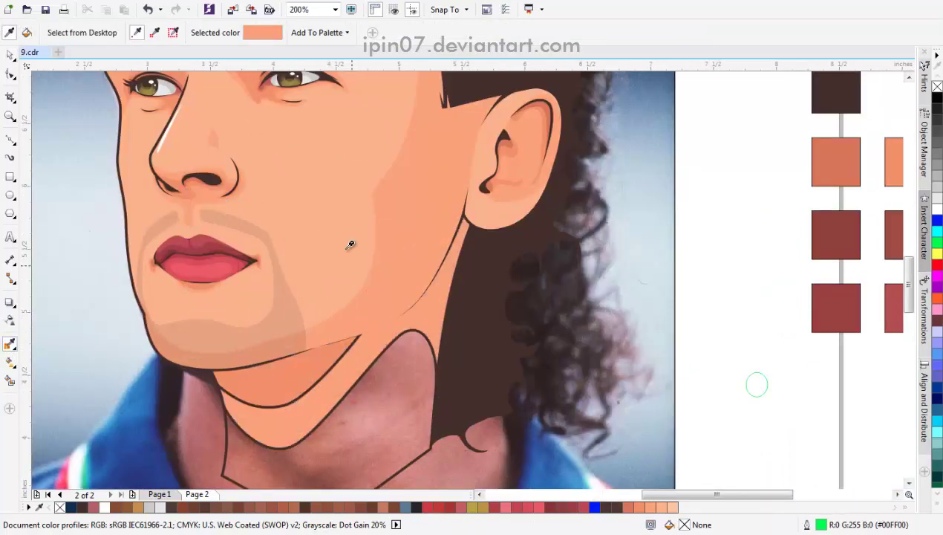
left_click(393, 413)
key("space")
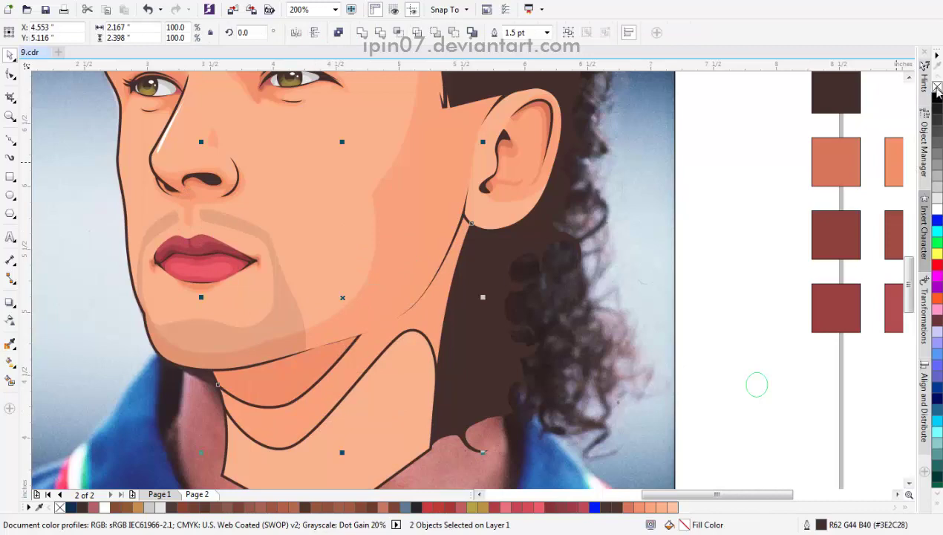
scroll(374, 289, "down", 2)
mouse_move(417, 295)
left_mouse_down()
mouse_move(153, 295)
mouse_move(416, 295)
left_mouse_up()
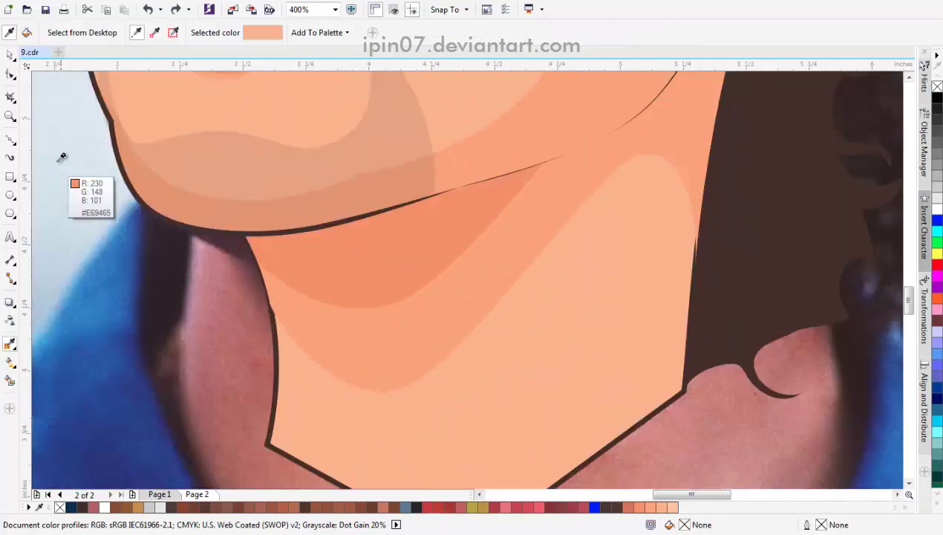
Step: Draw a smaller closed shadow curve, about 0.98 by 0.41 inches, directly under the chin, with its upper edge arching over the jaw
key("F5")
scroll(232, 215, "up", 2)
left_click(212, 221)
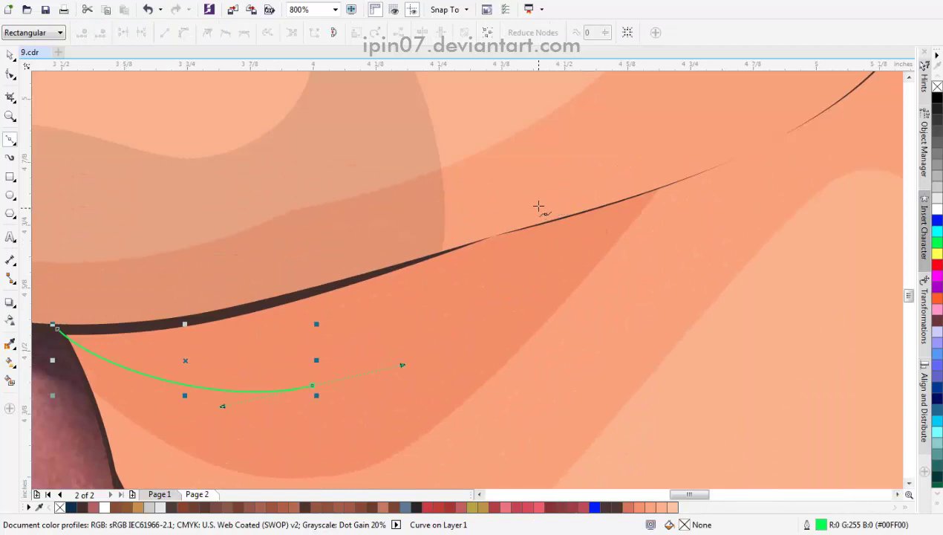
left_click(702, 78)
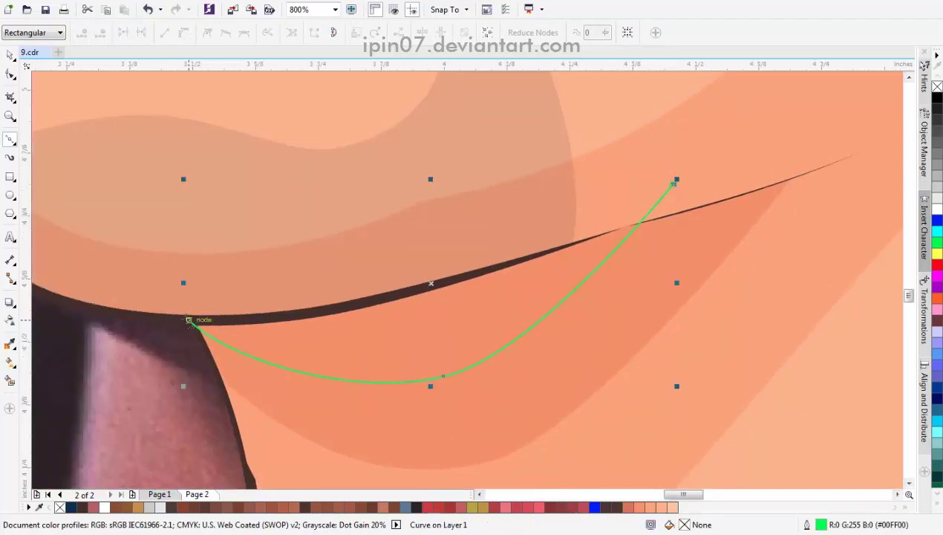
left_click(189, 320)
key("F10")
left_click_drag(382, 304, 497, 404)
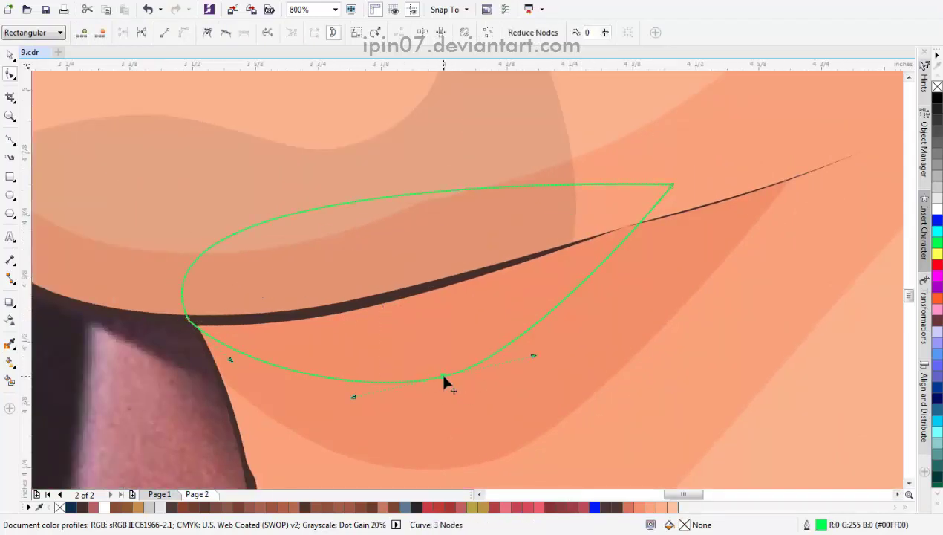
Step: Fill the small chin shadow with a darker skin tone, remove its outline and place it behind the face
key("space")
left_click(435, 297)
key("shift+Page_Down")
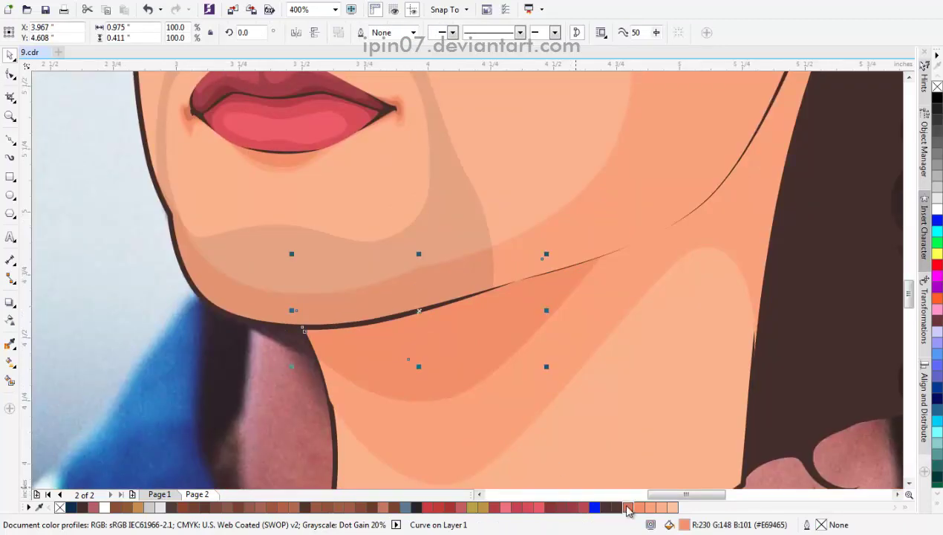
Step: Move the photo aside to check the vector artwork, and undo the move
scroll(554, 461, "down", 5)
left_click(367, 384)
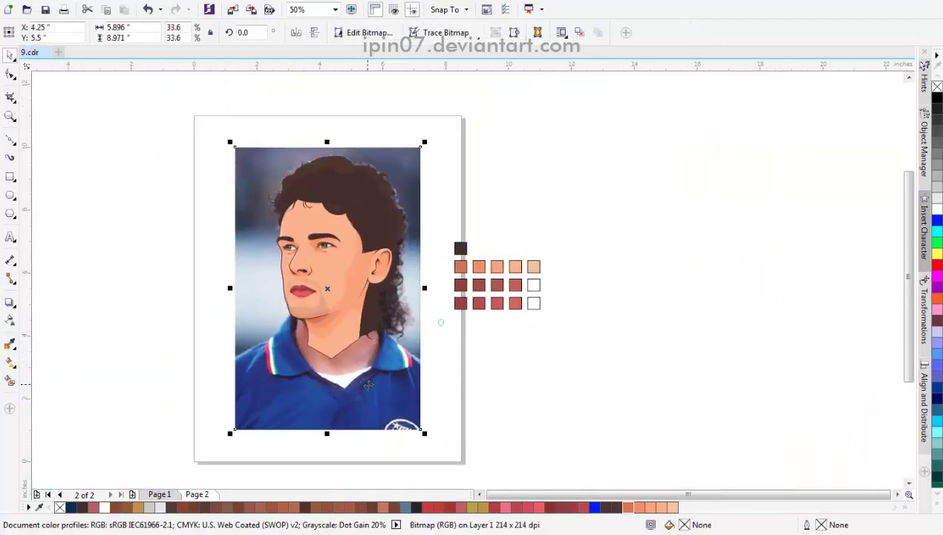
left_click_drag(368, 384, 165, 386)
key("ctrl+z")
Step: Trace the left collar flap as an open curve from the neck's left edge down to a sharp tip and back to the neck's lower point
scroll(349, 336, "up", 2)
left_click(343, 368)
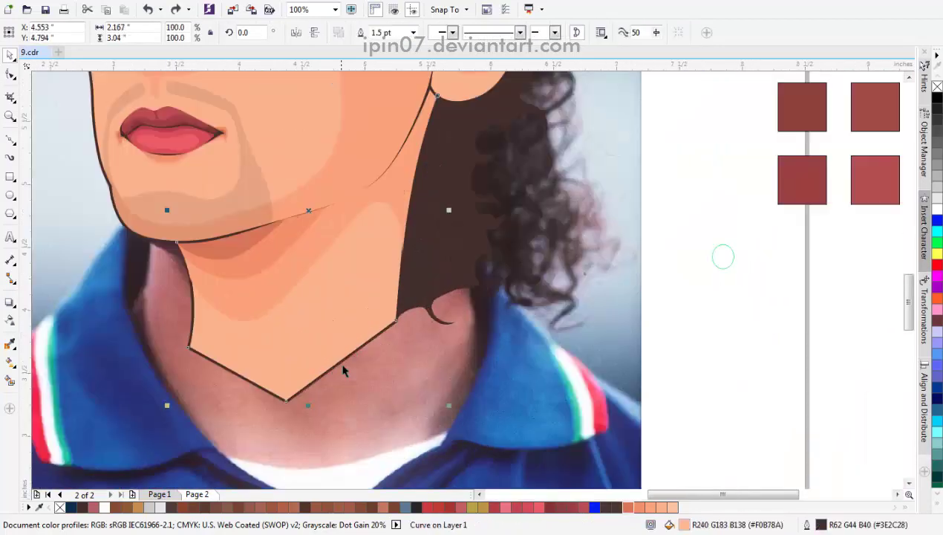
key("space")
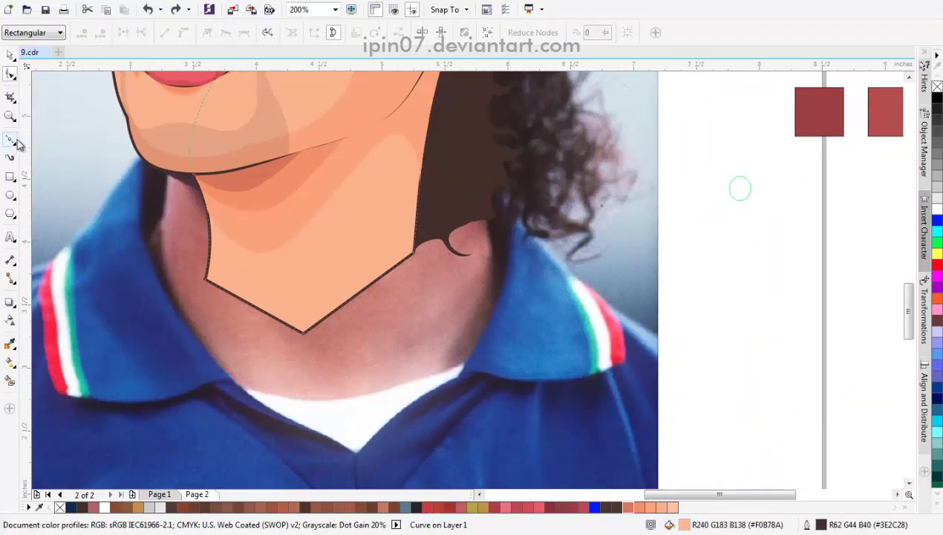
left_click(12, 140)
scroll(252, 245, "up", 1)
left_click_drag(172, 228, 152, 232)
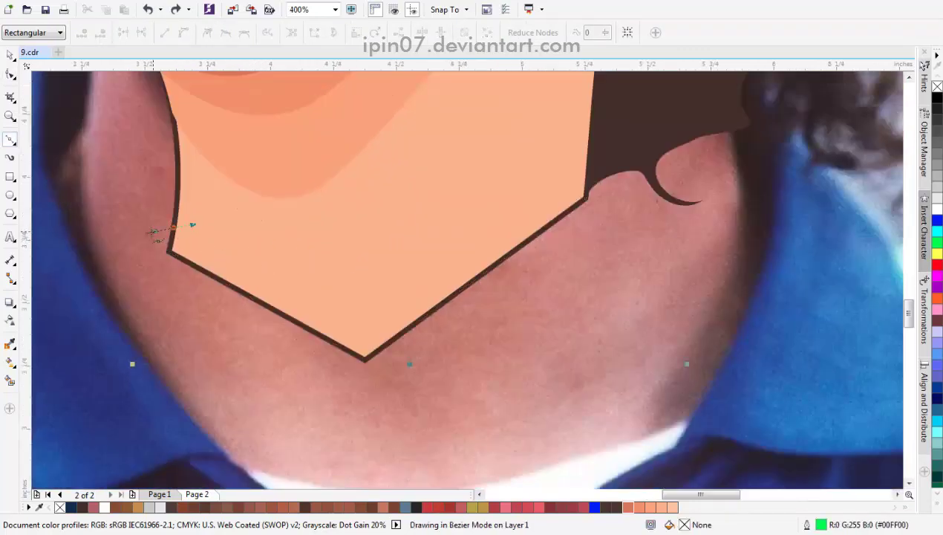
mouse_move(162, 276)
left_mouse_down()
mouse_move(176, 251)
mouse_move(144, 269)
left_mouse_up()
key("ctrl+z")
scroll(137, 256, "down", 1)
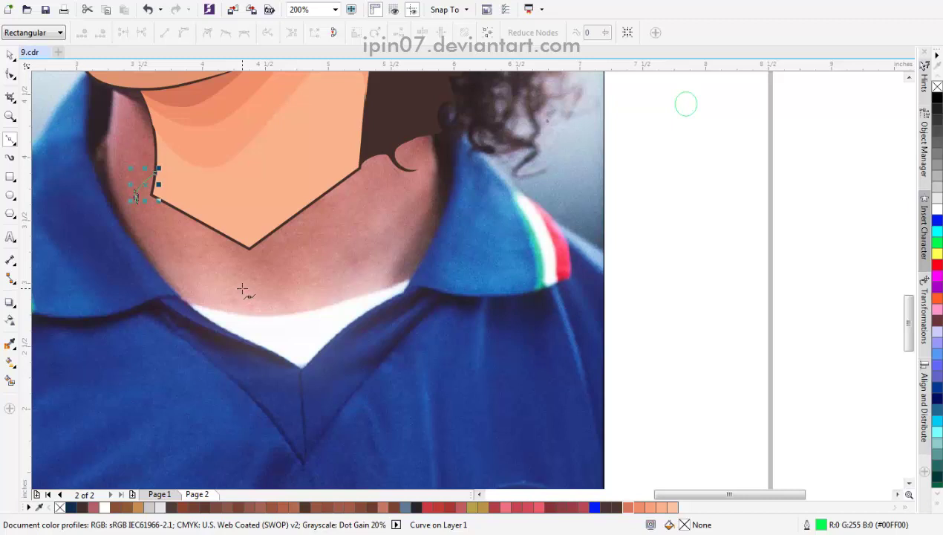
left_click(190, 265)
scroll(185, 263, "up", 1)
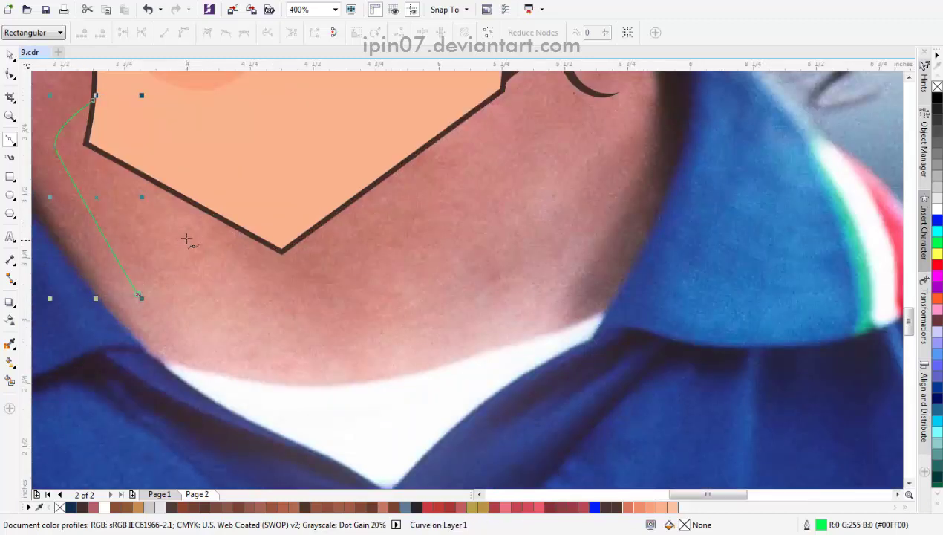
left_click_drag(185, 237, 199, 228)
left_click(260, 239)
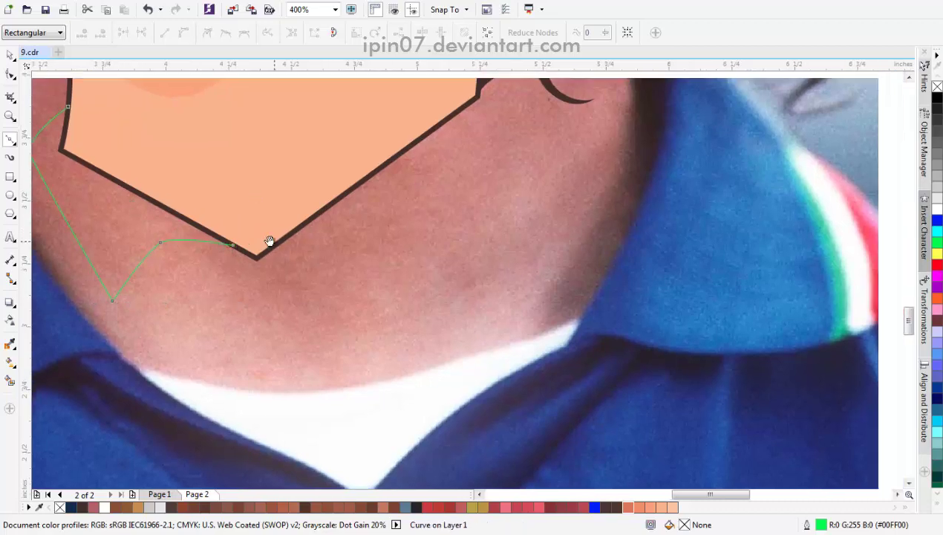
Step: Trace the right collar flap as an open curve from the neck's right edge down to a sharp tip and back to the neck's lower point
scroll(269, 242, "down", 1)
scroll(360, 217, "up", 1)
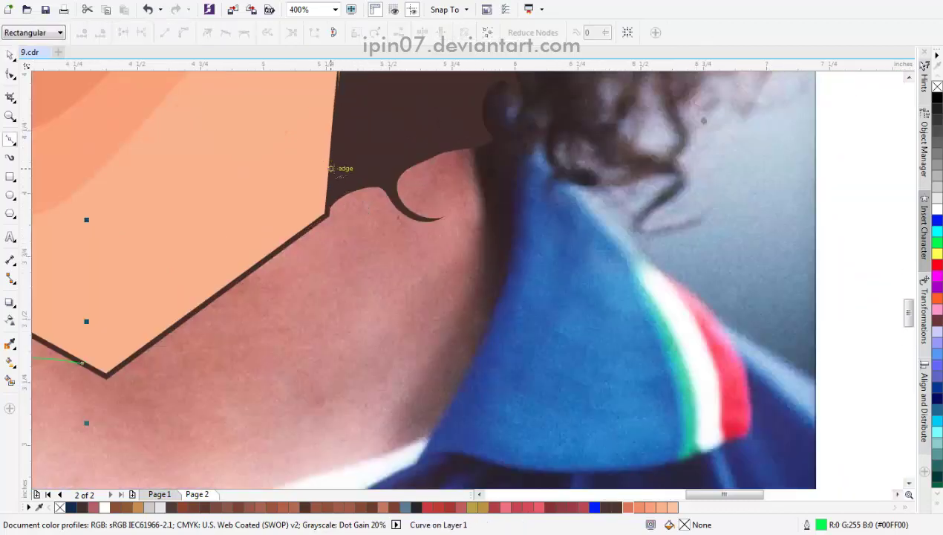
left_click(374, 223)
scroll(391, 265, "down", 2)
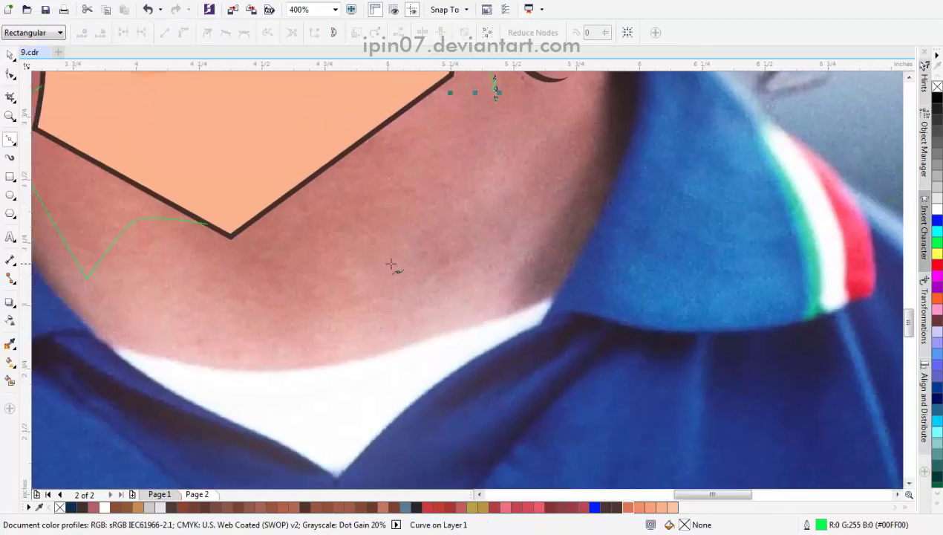
left_click(386, 279)
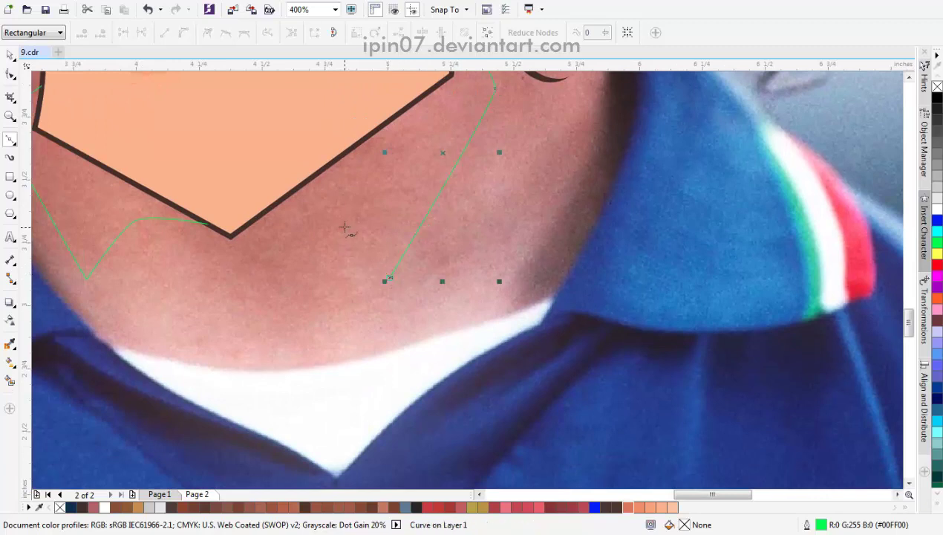
left_click(272, 209)
Step: Reshape the lower inner curves of both collar flaps where they meet the neck's lower point
scroll(273, 210, "left", 1)
key("F10")
left_click_drag(314, 182, 480, 288)
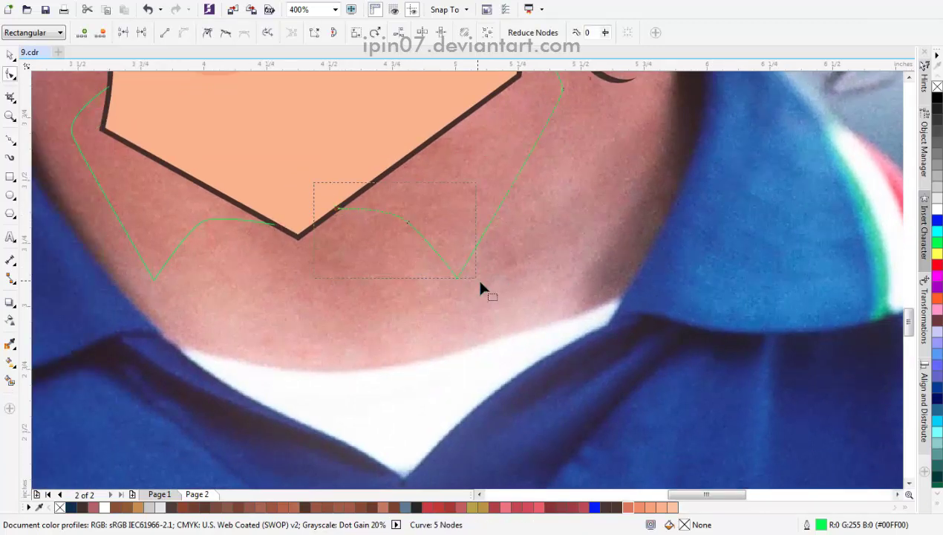
scroll(205, 225, "up", 1)
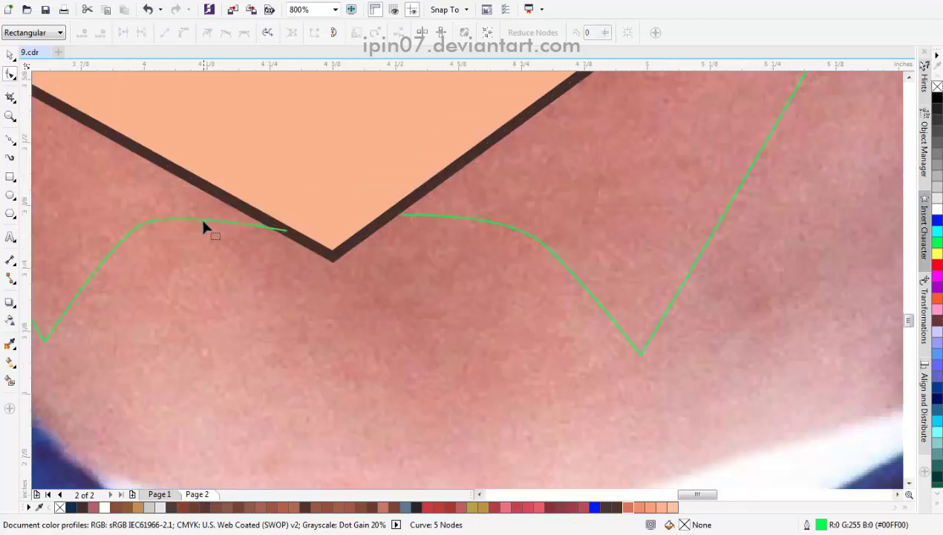
scroll(256, 229, "down", 1)
scroll(381, 271, "up", 1)
left_click_drag(381, 271, 349, 260)
scroll(362, 292, "down", 1)
scroll(190, 215, "up", 1)
scroll(416, 311, "down", 1)
scroll(625, 198, "up", 1)
scroll(430, 148, "down", 1)
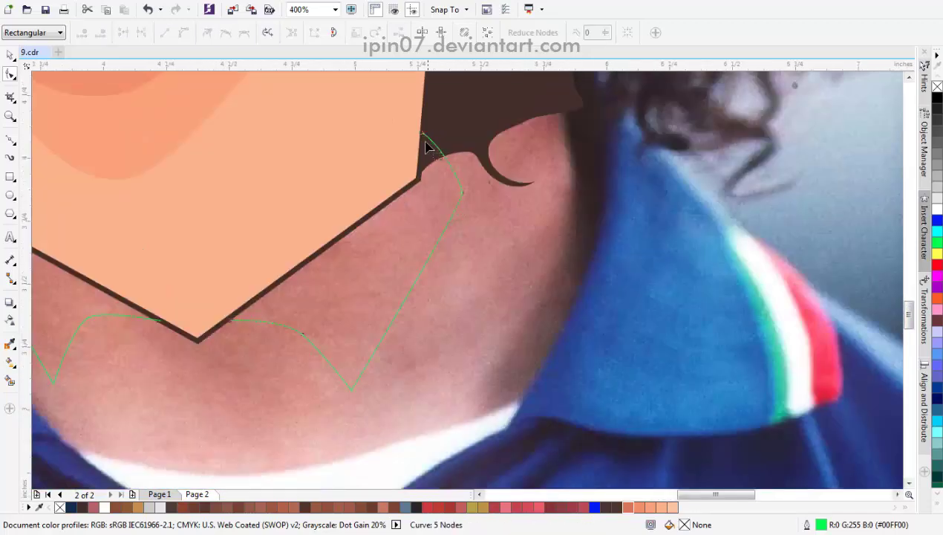
Step: Refine the upper outer bends of the right and left collar flaps beside the neck
left_click_drag(428, 146, 433, 150)
left_click_drag(462, 196, 445, 195)
scroll(431, 207, "down", 1)
scroll(309, 255, "up", 1)
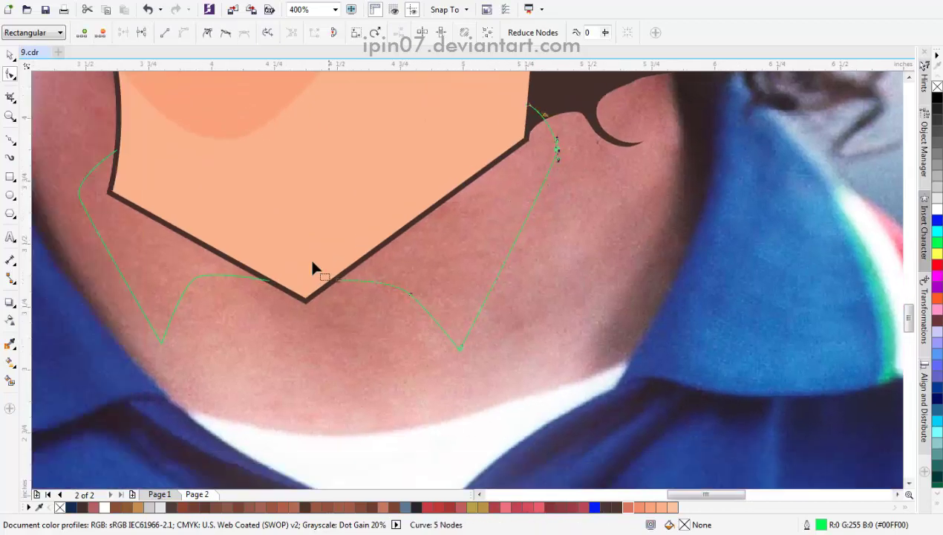
scroll(245, 251, "down", 1)
scroll(176, 245, "up", 1)
left_click_drag(126, 197, 118, 199)
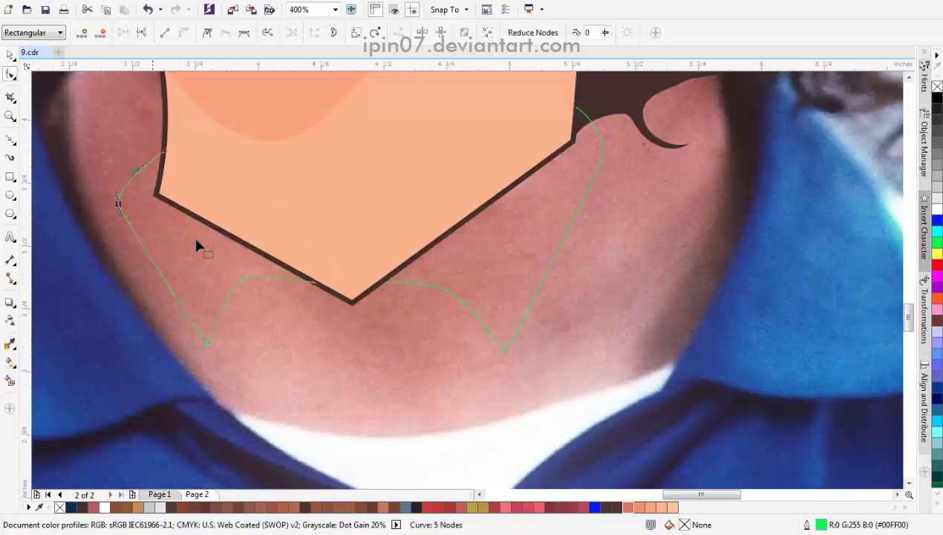
scroll(223, 271, "down", 1)
scroll(247, 297, "up", 1)
scroll(416, 253, "down", 2)
scroll(394, 215, "right", 2)
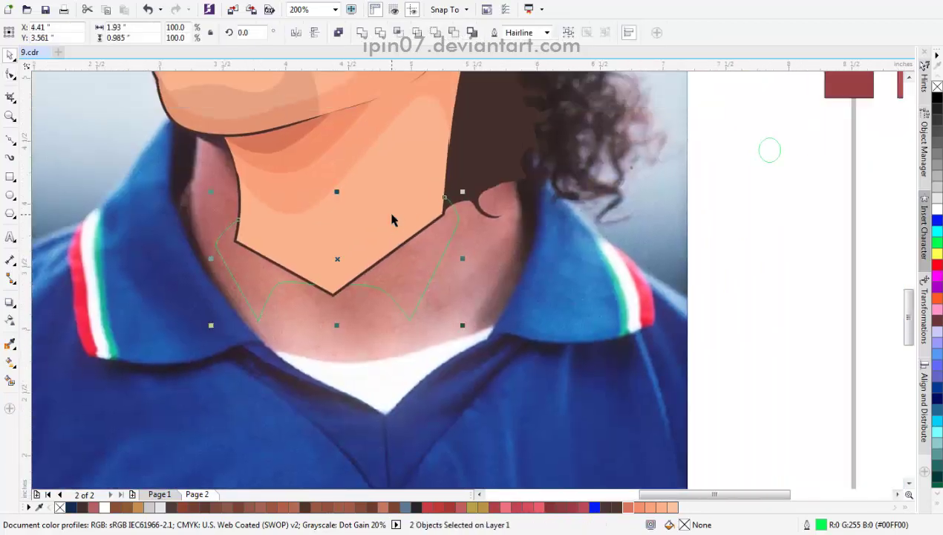
Step: Bend the straight outer side of the right collar flap slightly outward
scroll(450, 201, "up", 2)
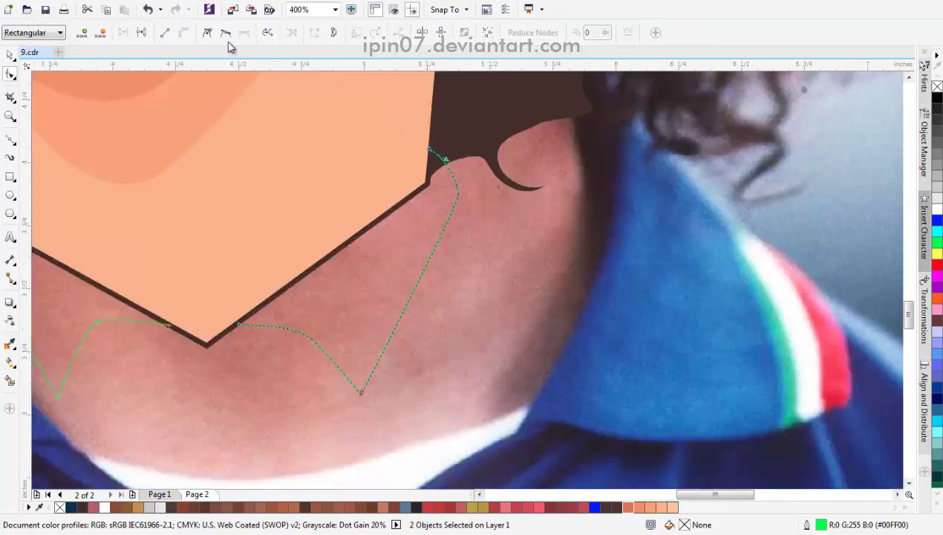
left_click_drag(468, 215, 436, 288)
scroll(438, 278, "down", 2)
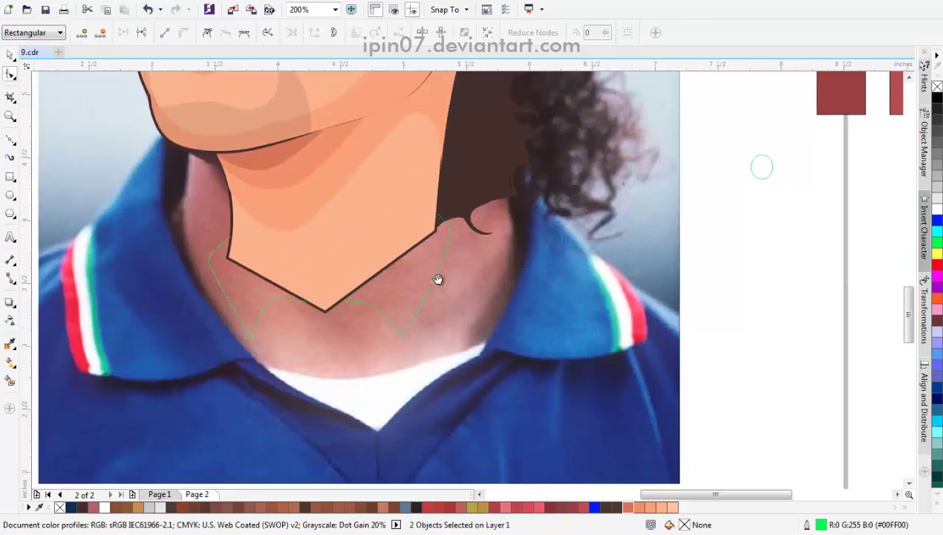
Step: Colour both collar flap outlines dark brown (#3E2C28) and thicken them from a hairline to match the neck outline
key("space")
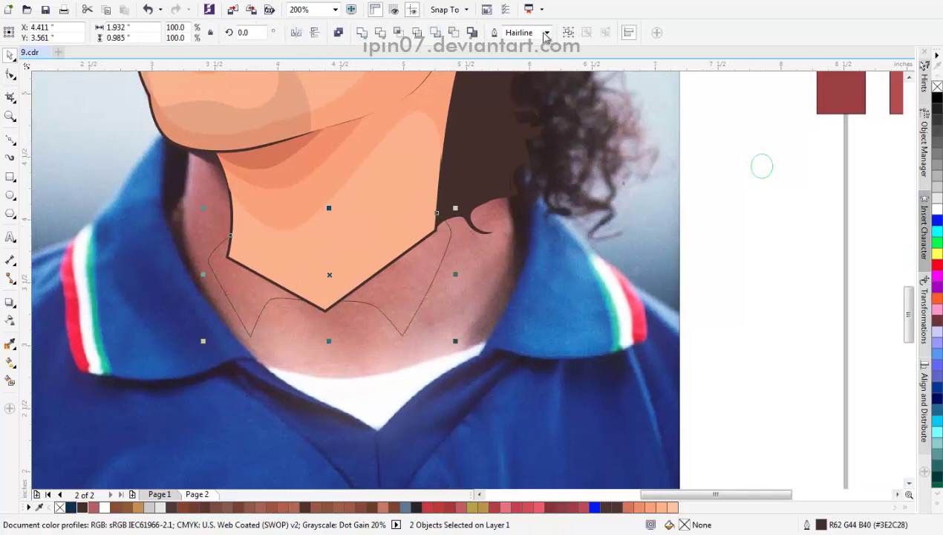
left_click(545, 33)
left_click(531, 98)
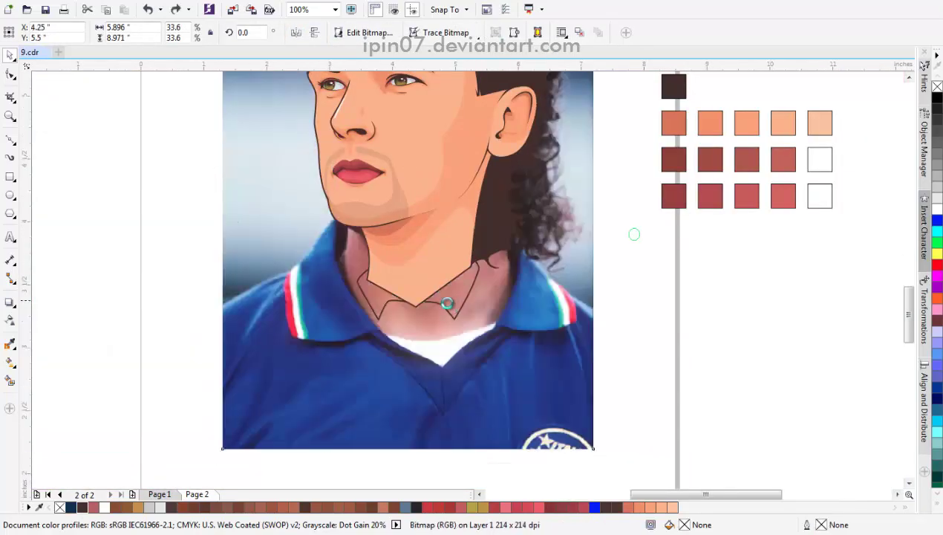
Step: Snap the lower end of the right collar flap's curve to the neck's edge
scroll(442, 305, "up", 2)
key("F10")
left_click(426, 305)
scroll(426, 305, "up", 1)
left_click_drag(306, 306, 305, 300)
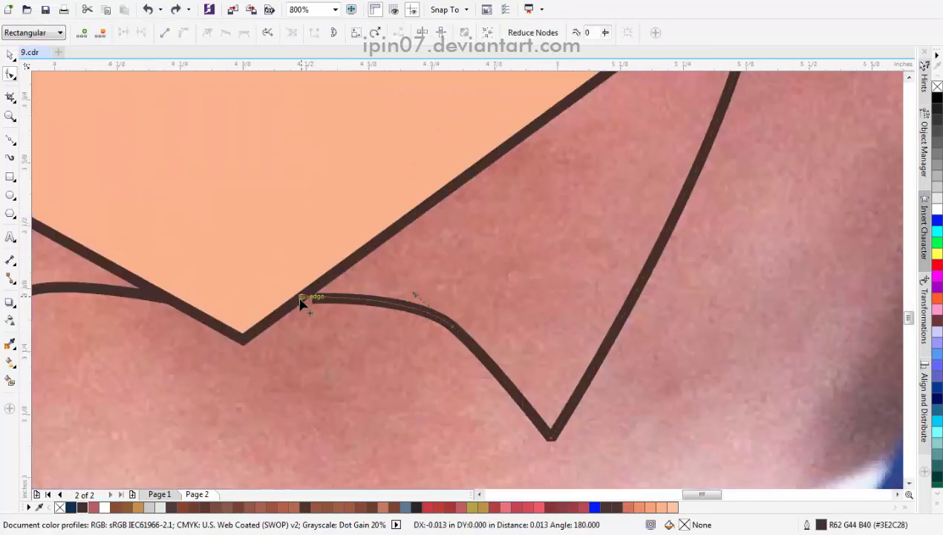
scroll(322, 343, "down", 2)
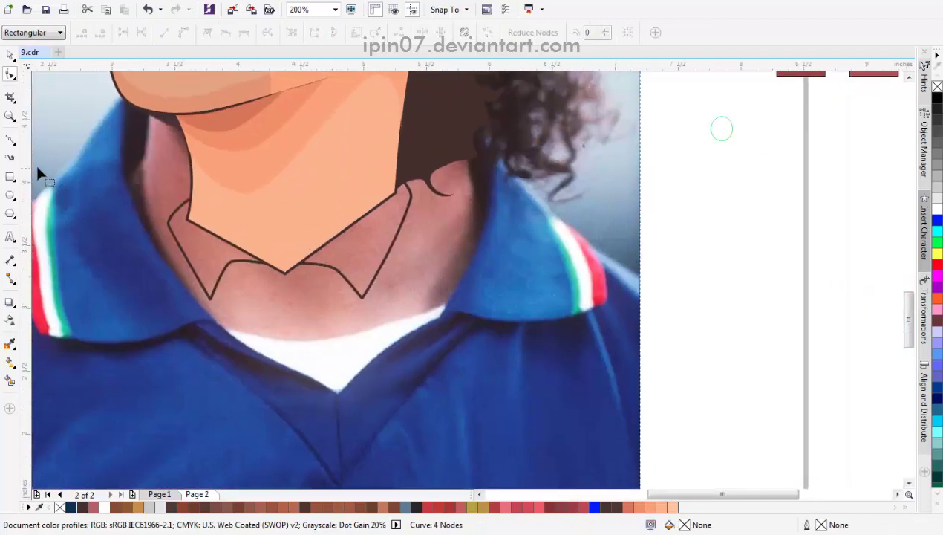
Step: Draw a curve from the left flap's outer corner across the shirt collar, bending down past its striped edge
left_click(11, 138)
scroll(223, 232, "up", 1)
scroll(218, 209, "down", 2)
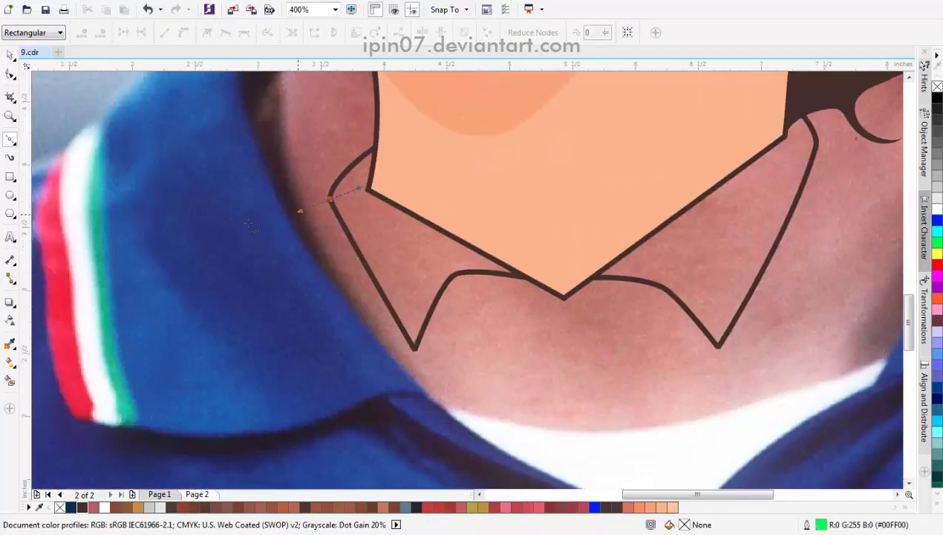
left_click(204, 225)
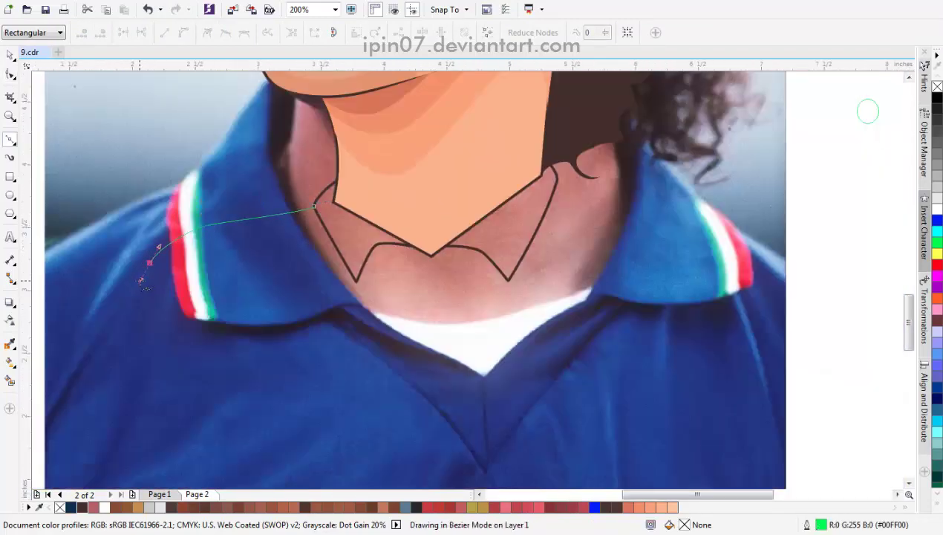
Step: Draw a curve from the right collar flap's outer corner across the shirt collar, bending down beside its striped edge
scroll(325, 210, "right", 3)
scroll(319, 191, "up", 2)
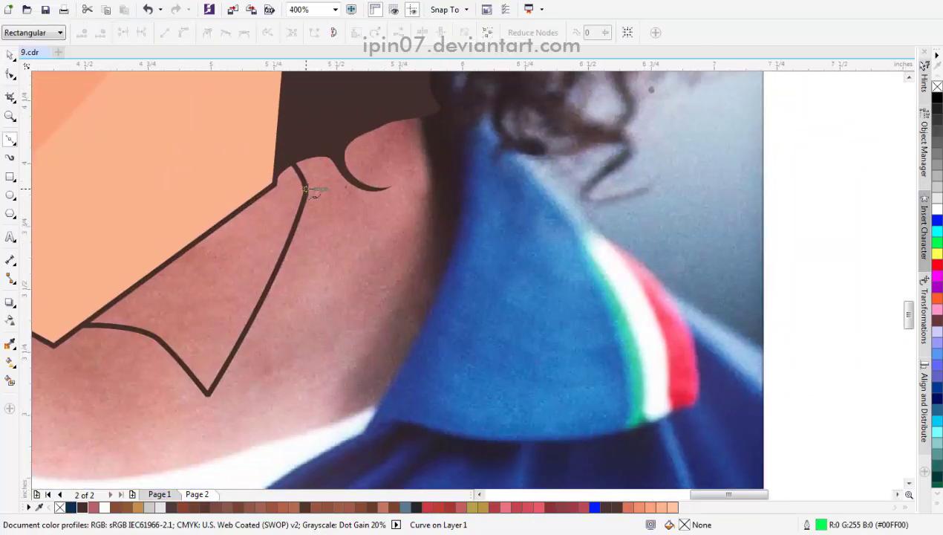
scroll(405, 212, "right", 3)
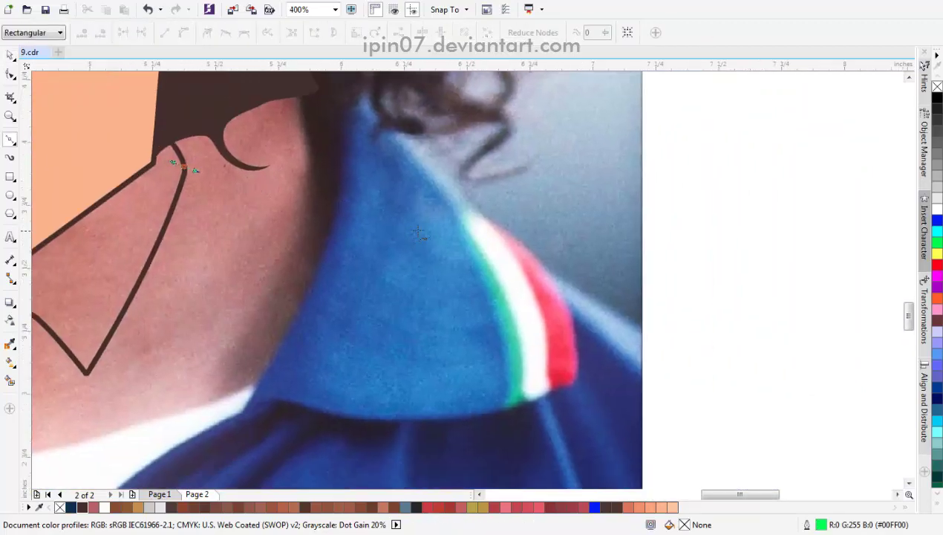
left_click(421, 227)
scroll(421, 227, "down", 2)
scroll(401, 255, "up", 2)
scroll(401, 256, "down", 4)
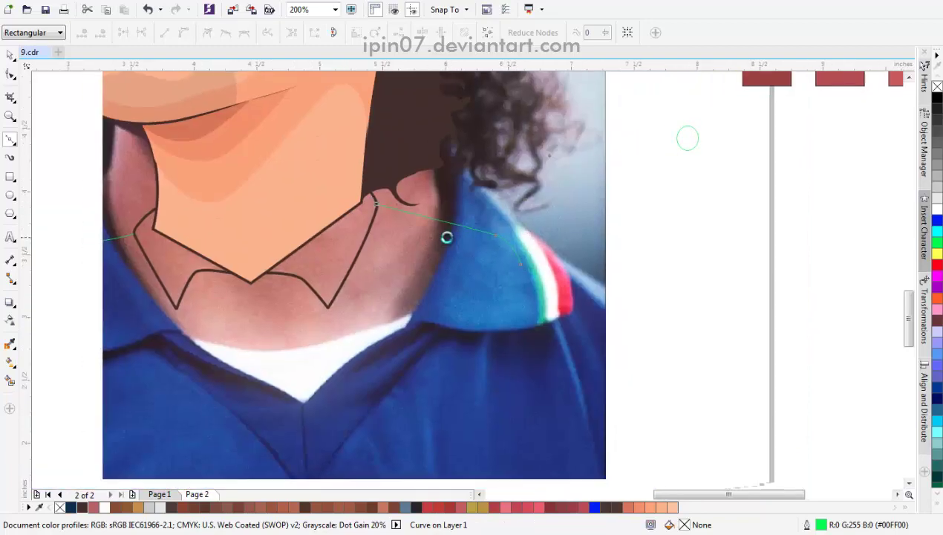
key("space")
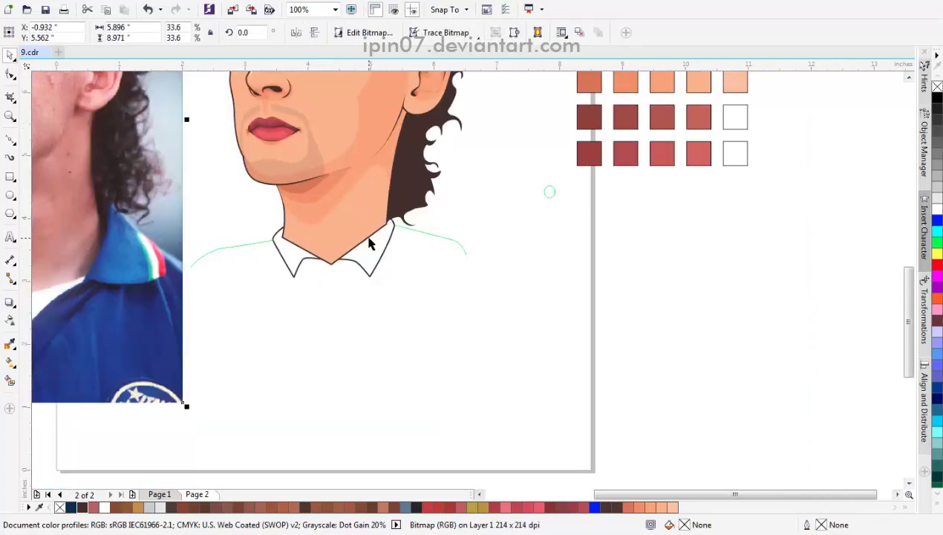
Step: Lower the neck's right corner below the hair and shift the right collar flap's two upper nodes down to match
scroll(378, 236, "up", 4)
key("space")
left_click(381, 235)
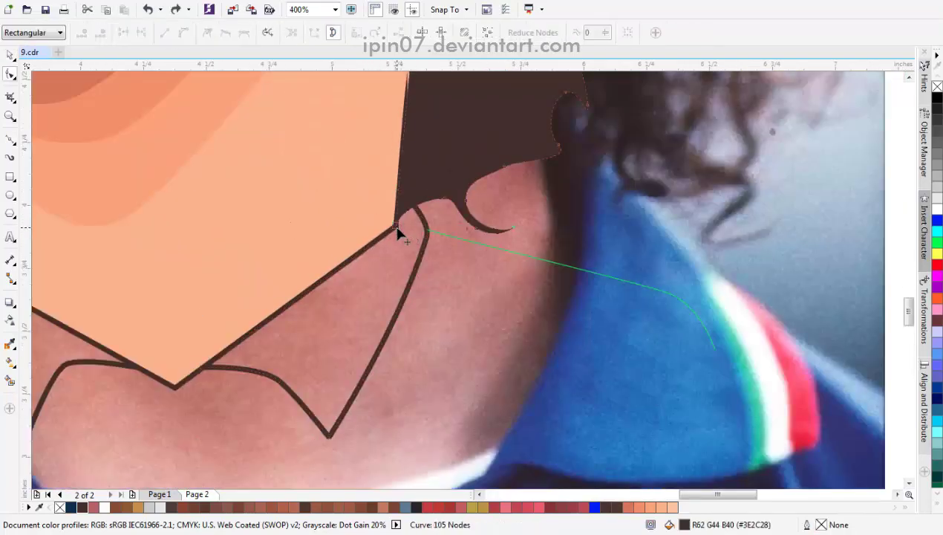
left_click(391, 237)
left_click_drag(394, 227, 402, 256)
scroll(421, 242, "up", 2)
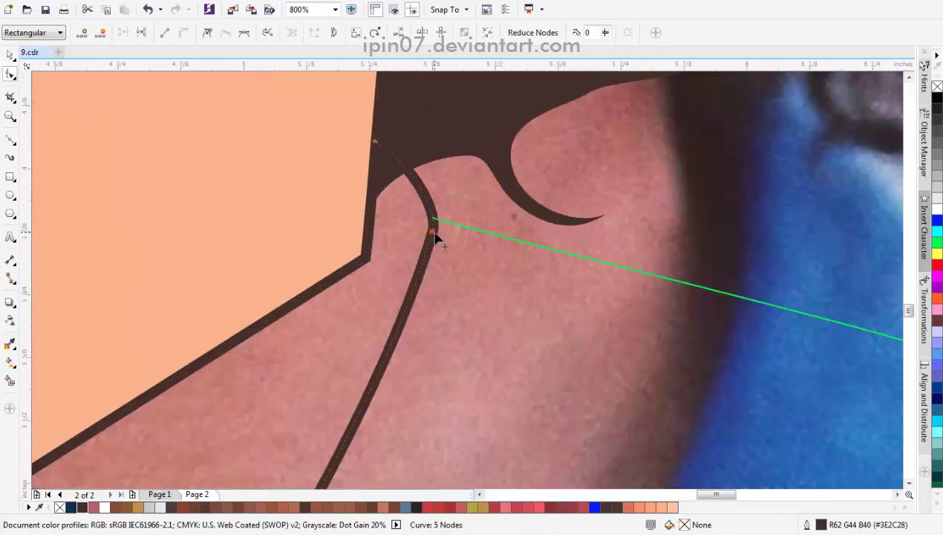
left_click_drag(377, 143, 376, 208)
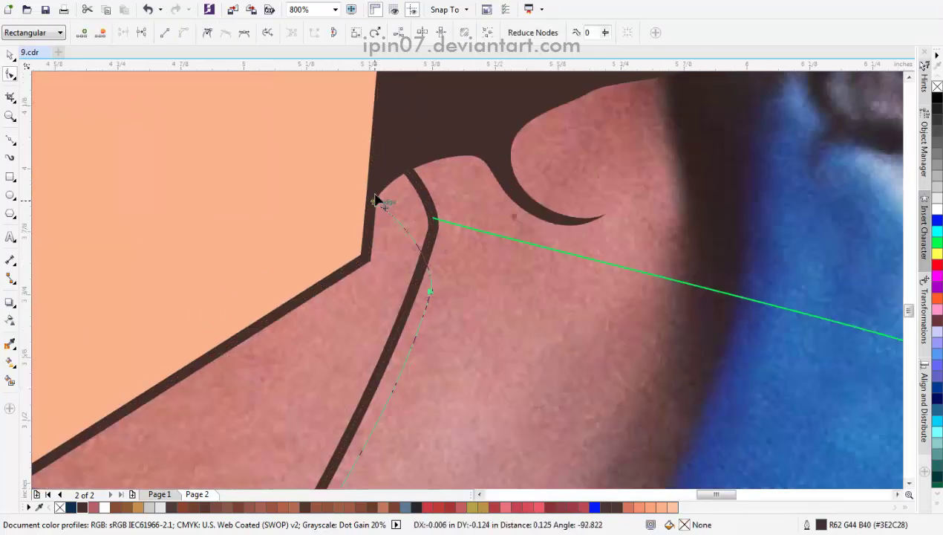
left_click_drag(374, 172, 374, 172)
scroll(438, 247, "down", 2)
Step: Move the right shoulder curve down slightly so it starts at the collar flap's outer corner
key("space")
left_click(408, 261)
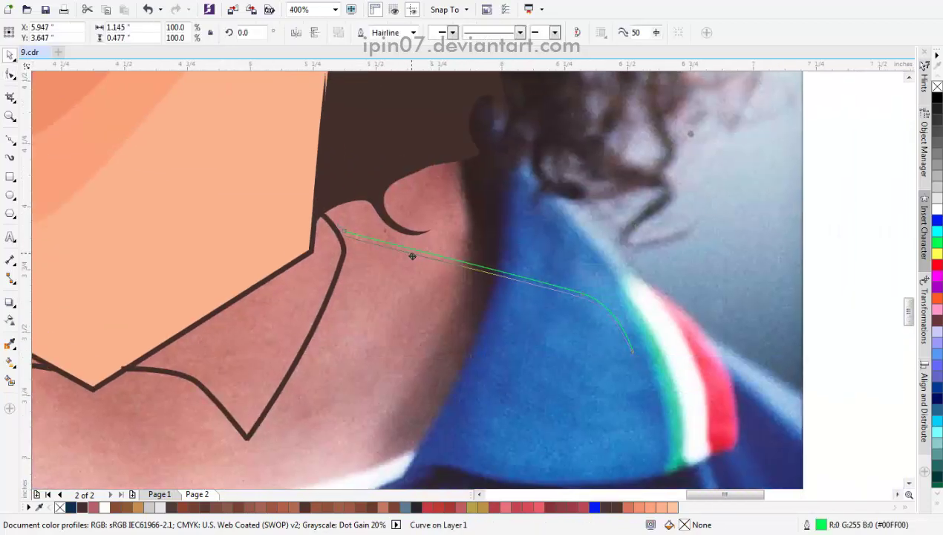
scroll(397, 267, "down", 6)
scroll(400, 320, "up", 4)
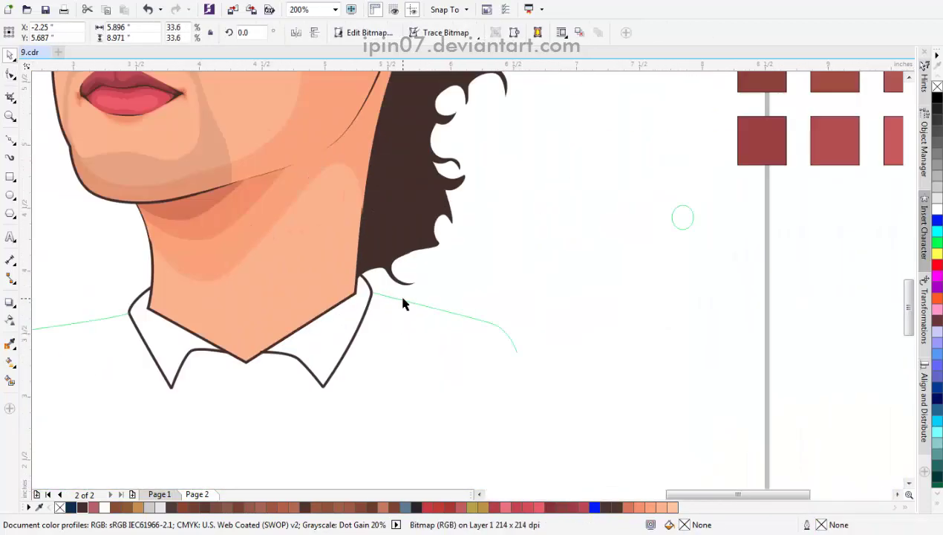
scroll(395, 246, "up", 1)
Step: Draw a curled lock with a pointed tip along the hair's lower edge and merge it into the dark brown hair shape
key("F5")
scroll(341, 223, "up", 1)
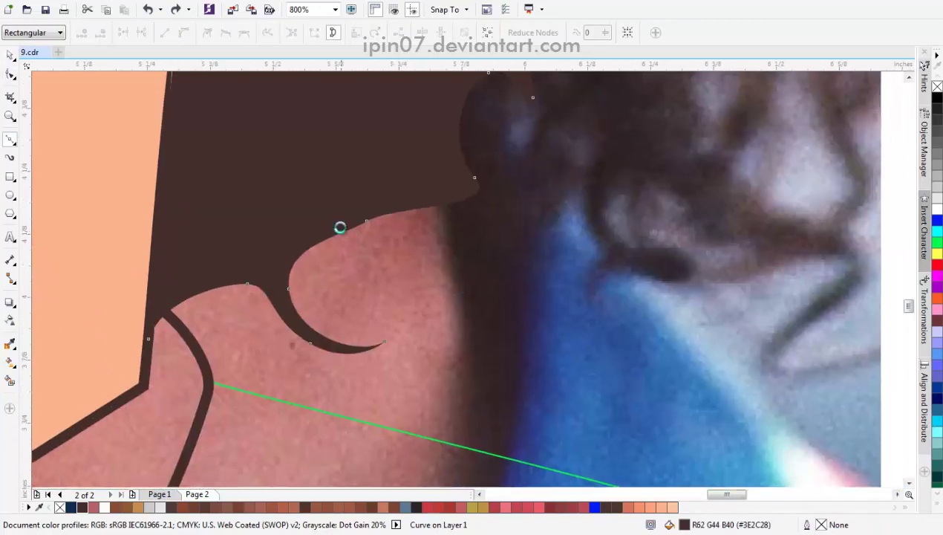
left_click_drag(416, 294, 416, 294)
left_click_drag(467, 323, 468, 356)
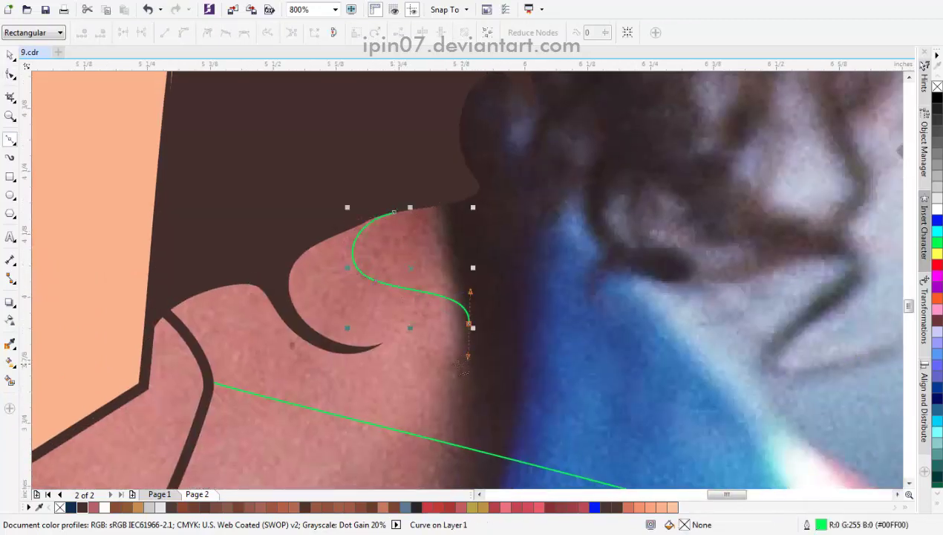
left_click_drag(296, 253, 276, 266)
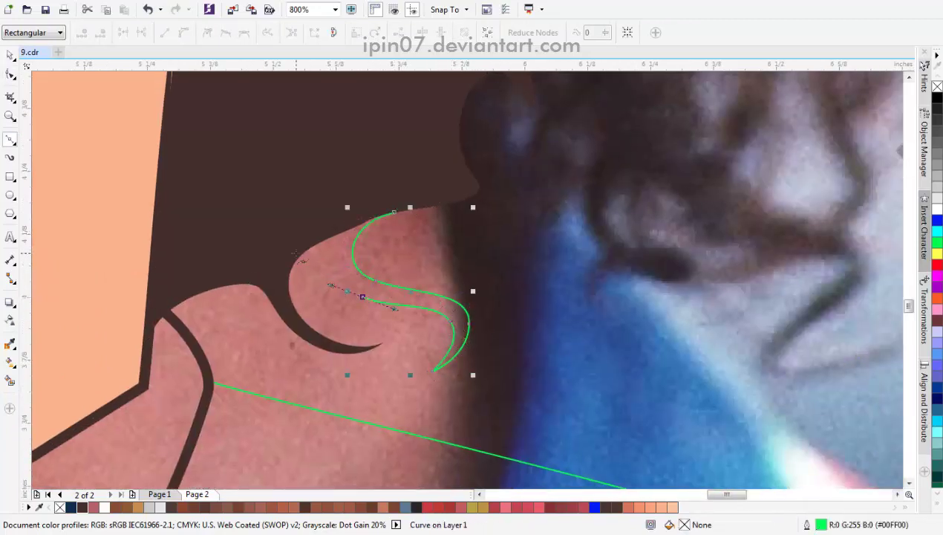
key("space")
left_click(342, 337, "shift")
key("ctrl+l")
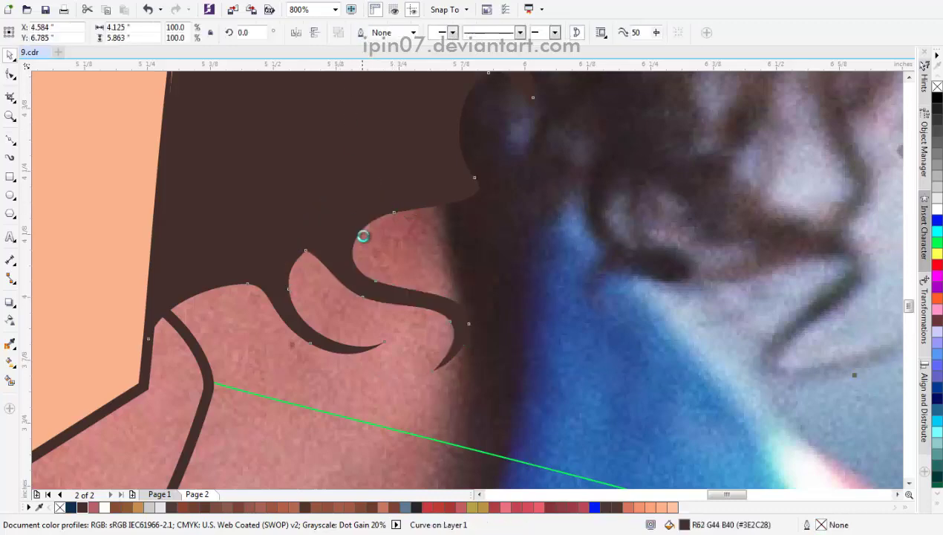
scroll(514, 256, "down", 3)
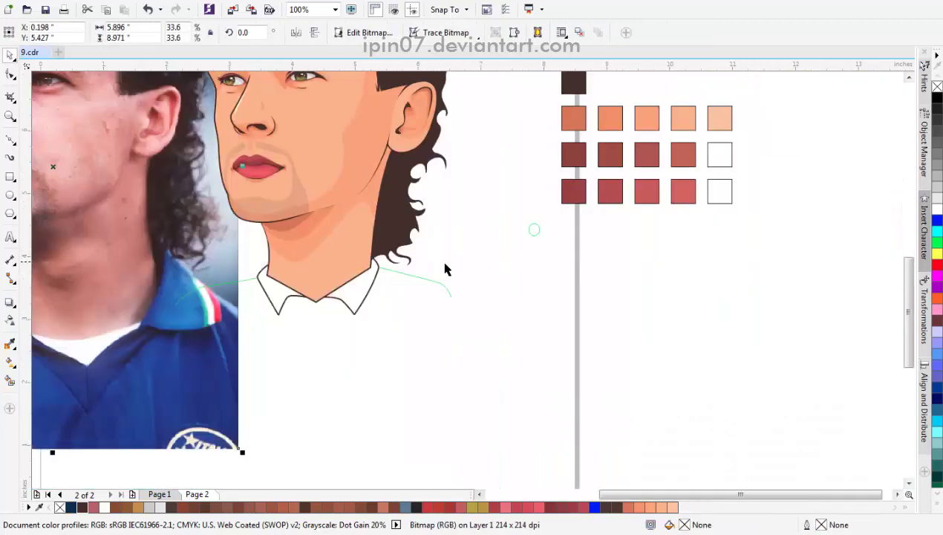
Step: Draw a smaller curl beside the neck, overlapping the right collar flap's top, and weld it into the hair shape
scroll(437, 271, "up", 5)
key("space")
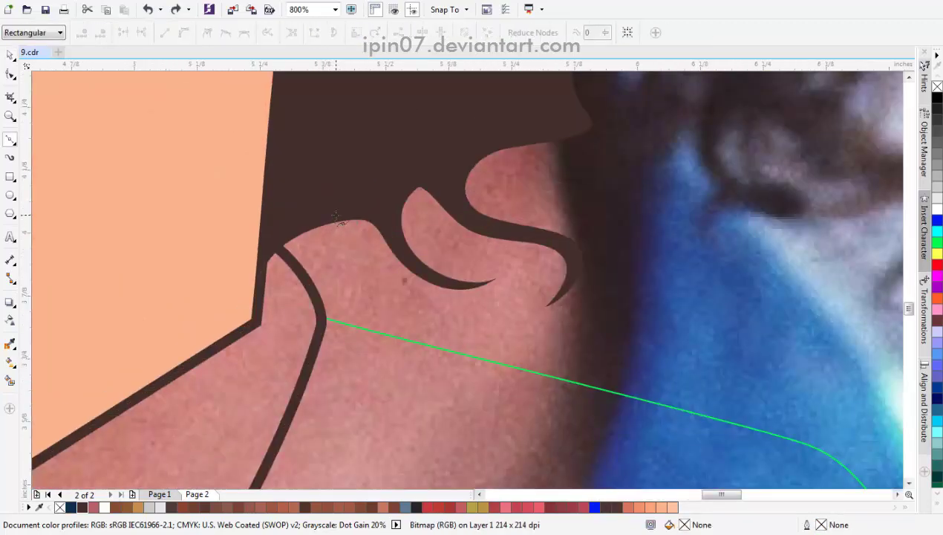
left_click(355, 305)
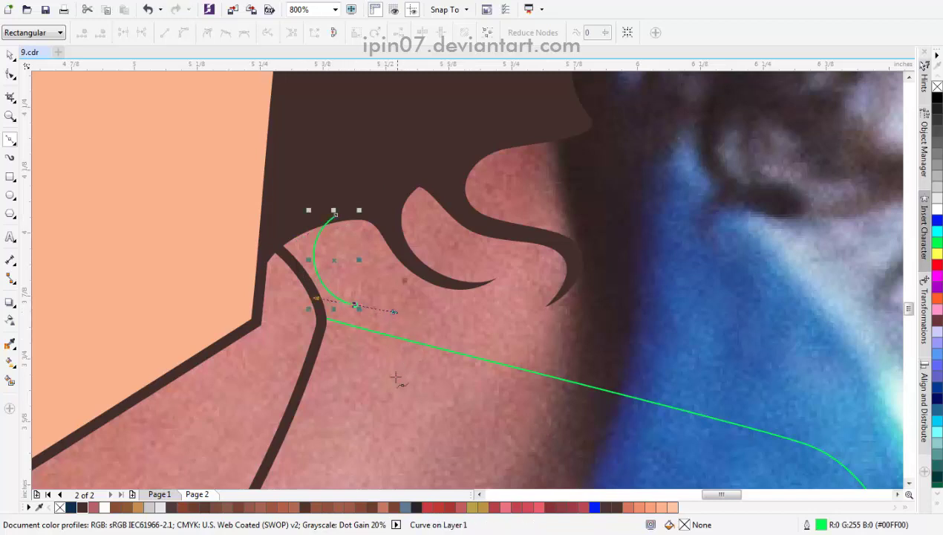
left_click_drag(378, 400, 377, 399)
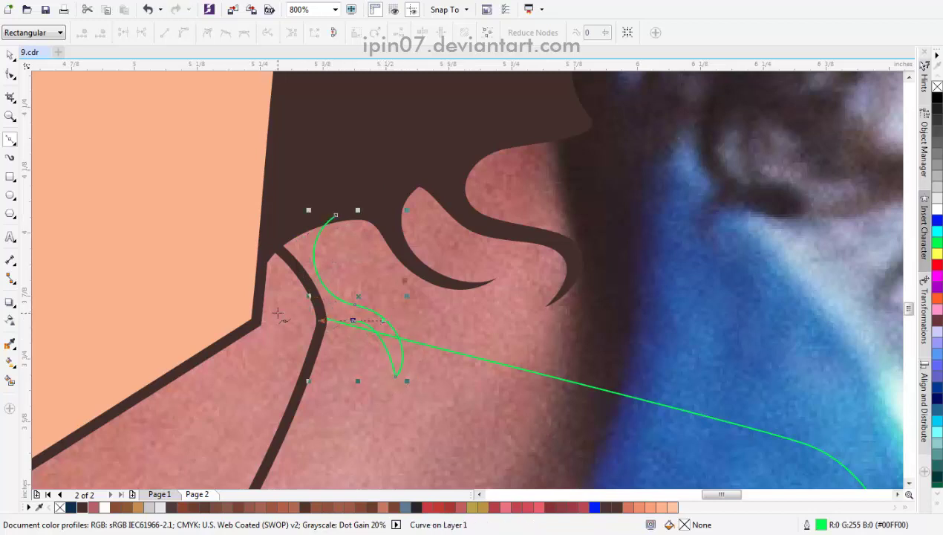
left_click(260, 306)
left_click_drag(280, 199, 331, 195)
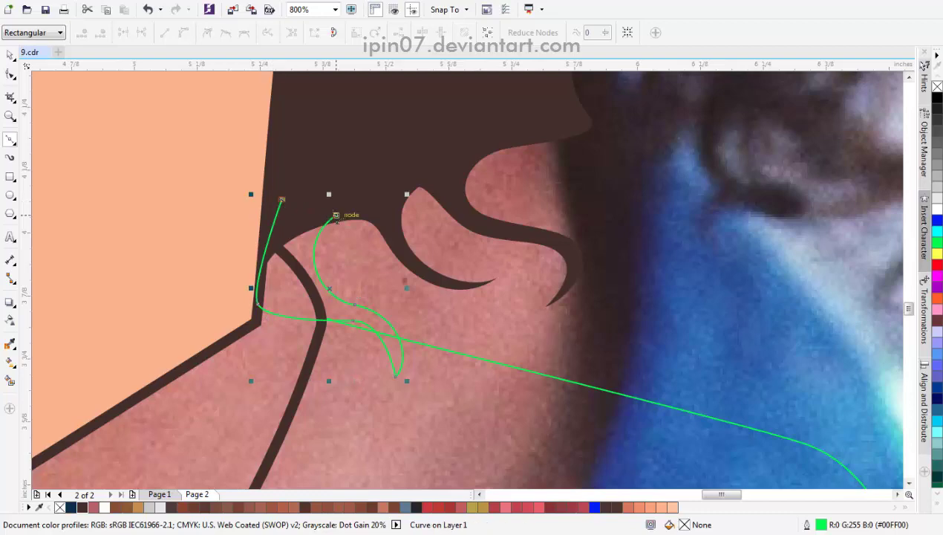
left_click(334, 214)
key("space")
left_click(362, 32)
Step: Extend the right shoulder curve's outer end toward the collar stripe and shift its middle node inward
scroll(269, 268, "down", 4)
scroll(504, 305, "up", 3)
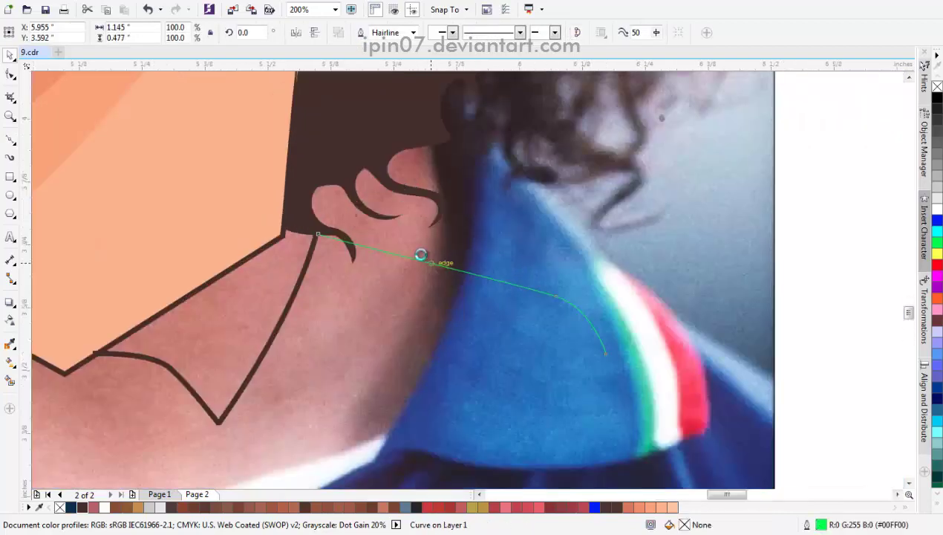
key("F10")
left_click_drag(606, 364, 626, 379)
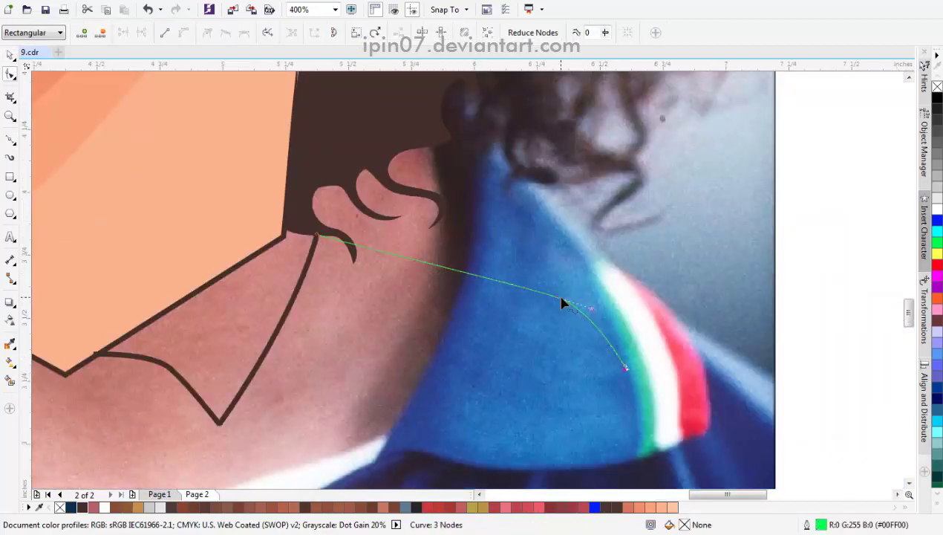
left_click_drag(563, 299, 545, 297)
scroll(482, 300, "down", 4)
scroll(434, 320, "up", 3)
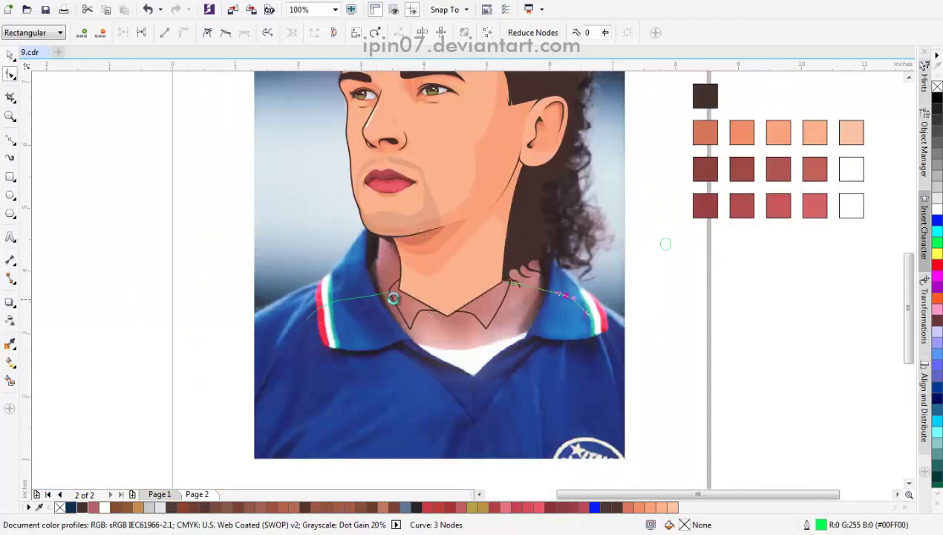
Step: Move the left collar flap's outer corner up and inward, and snap the left shoulder curve's end to it
scroll(373, 280, "up", 2)
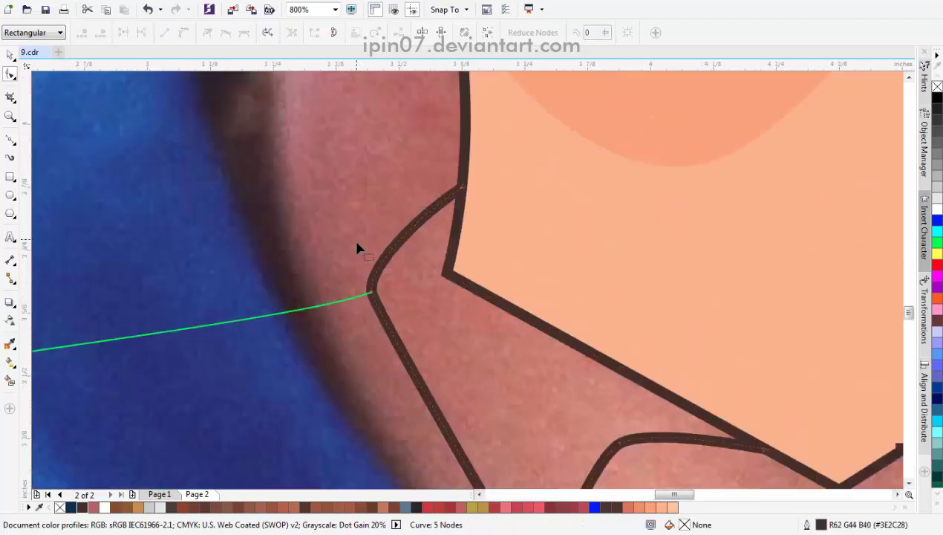
left_click_drag(374, 296, 385, 270)
left_click(369, 295)
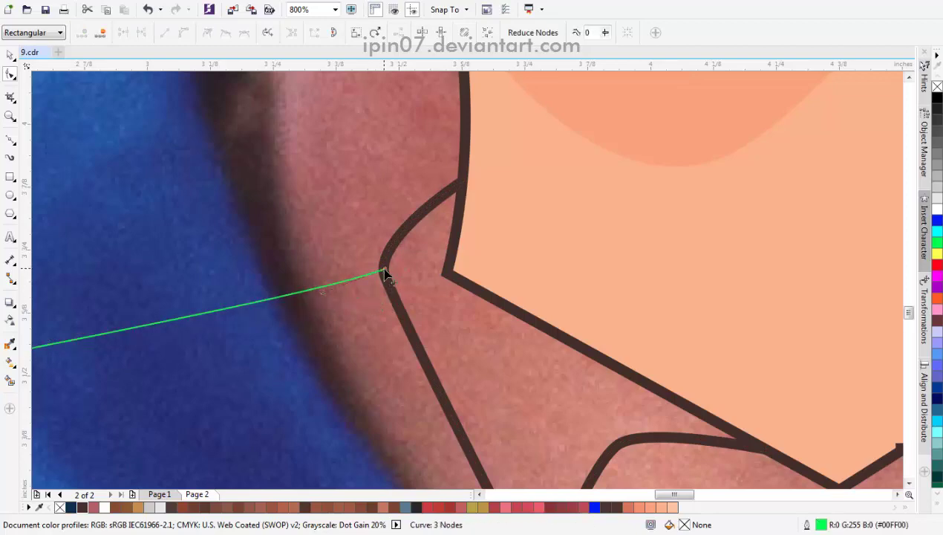
Step: Move the reference photo out from behind the portrait to its left side
scroll(384, 272, "down", 3)
key("space")
left_click_drag(518, 323, 168, 323)
Step: Select both shoulder curves for node editing, extend the right one's outer end and bend it slightly near the collar
key("Tab")
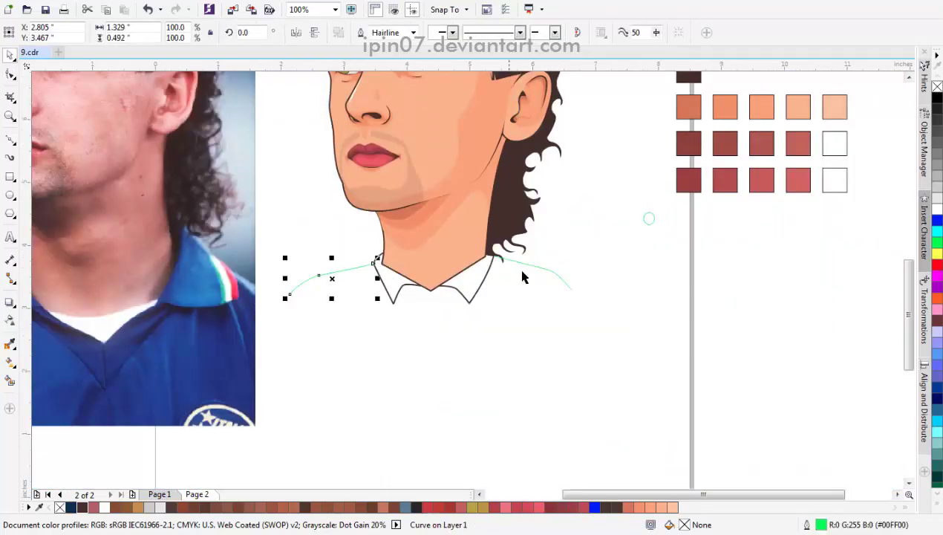
left_click(543, 266, "shift")
key("F10")
scroll(542, 245, "up", 1)
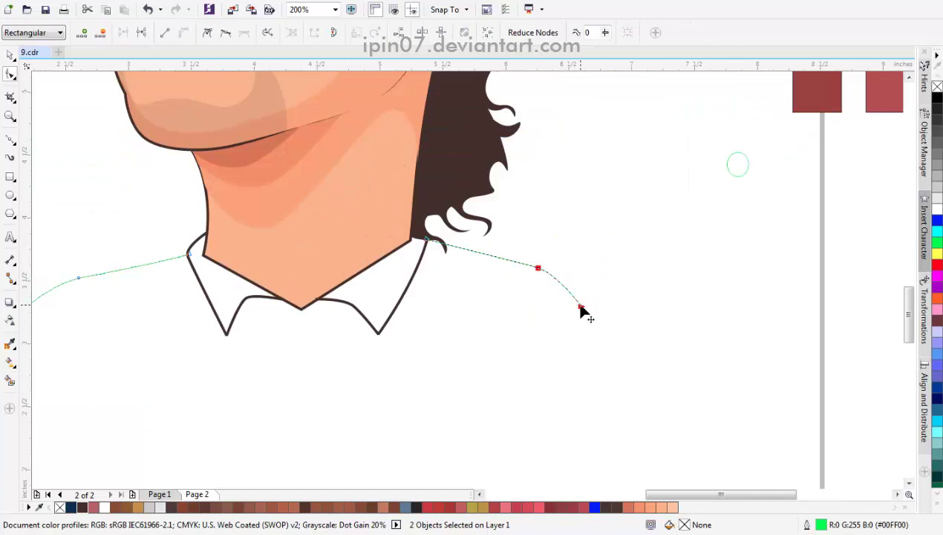
left_click_drag(583, 310, 593, 315)
left_click_drag(395, 215, 484, 282)
mouse_move(437, 242)
left_mouse_down()
mouse_move(455, 258)
mouse_move(436, 246)
left_mouse_up()
scroll(436, 244, "up", 1)
scroll(436, 246, "down", 2)
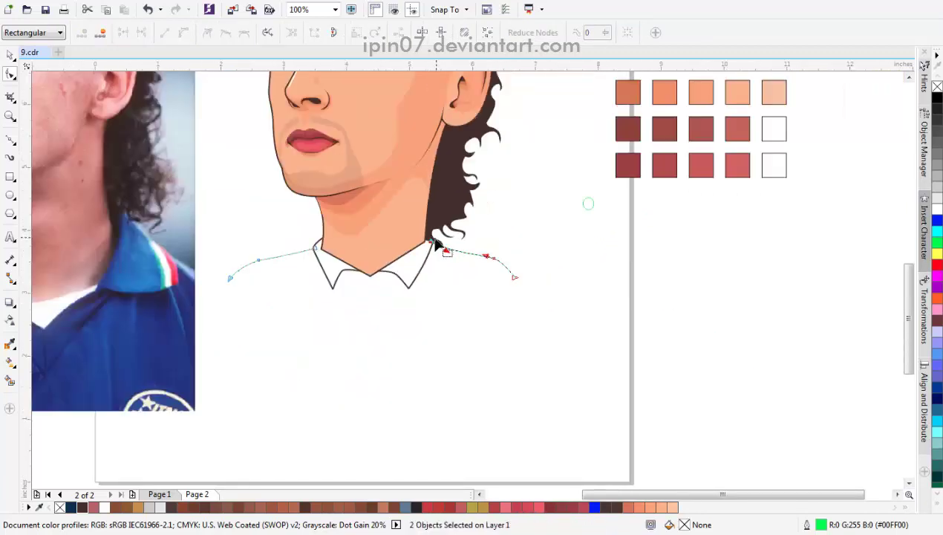
scroll(293, 269, "up", 1)
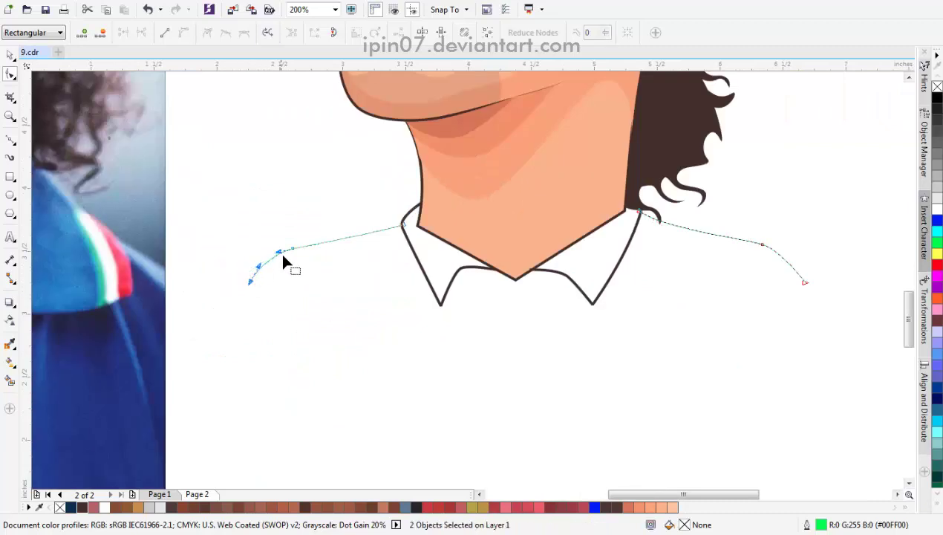
Step: Colour both shoulder curves dark brown (#3E2C28) and thicken their hairline outlines to match the collar
scroll(326, 252, "right", 2)
scroll(371, 246, "down", 1)
key("space")
right_click(80, 508)
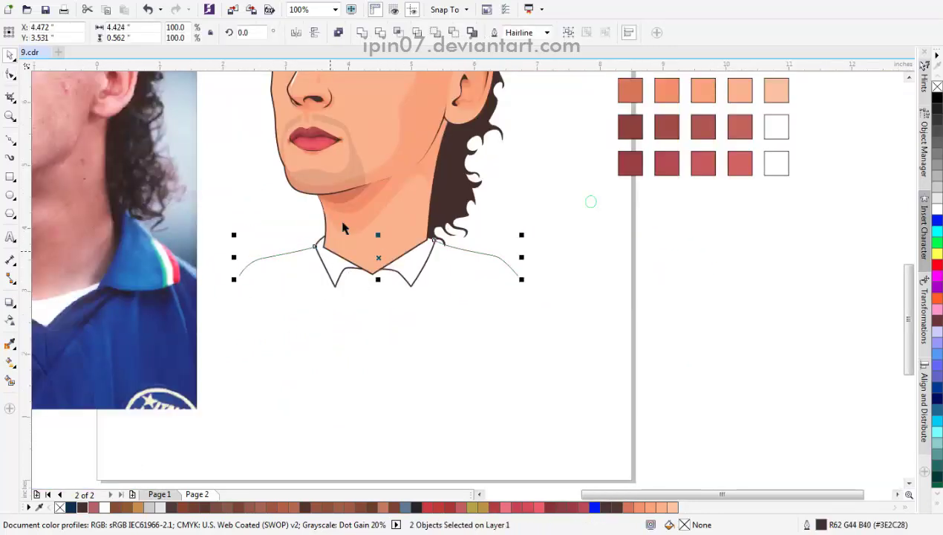
left_click(547, 32)
Step: Move the reference photo farther away from the portrait
scroll(475, 208, "down", 1)
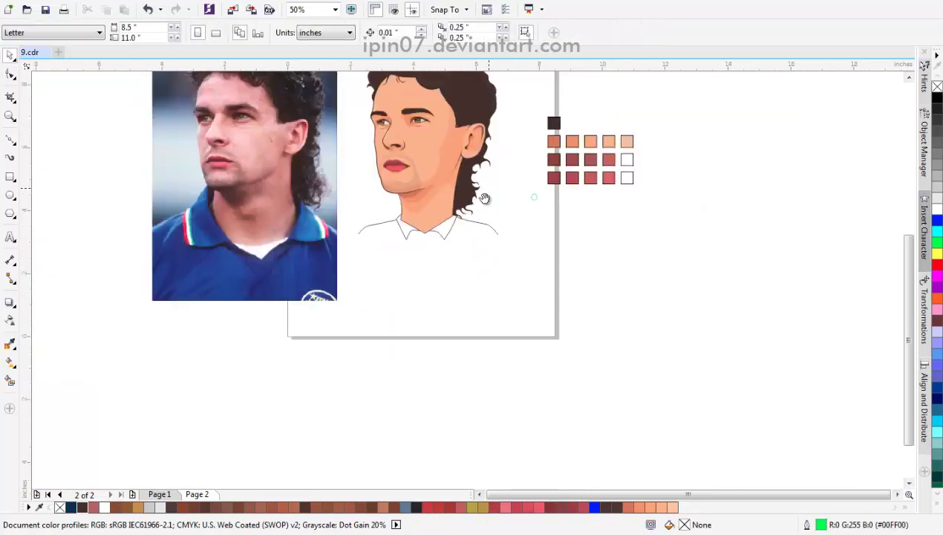
left_click(149, 186)
scroll(500, 236, "right", 1)
scroll(499, 236, "up", 1)
Step: Draw a V-shaped chest curve from the left shoulder's end down to a point below the collar and up to the right shoulder's end
key("space")
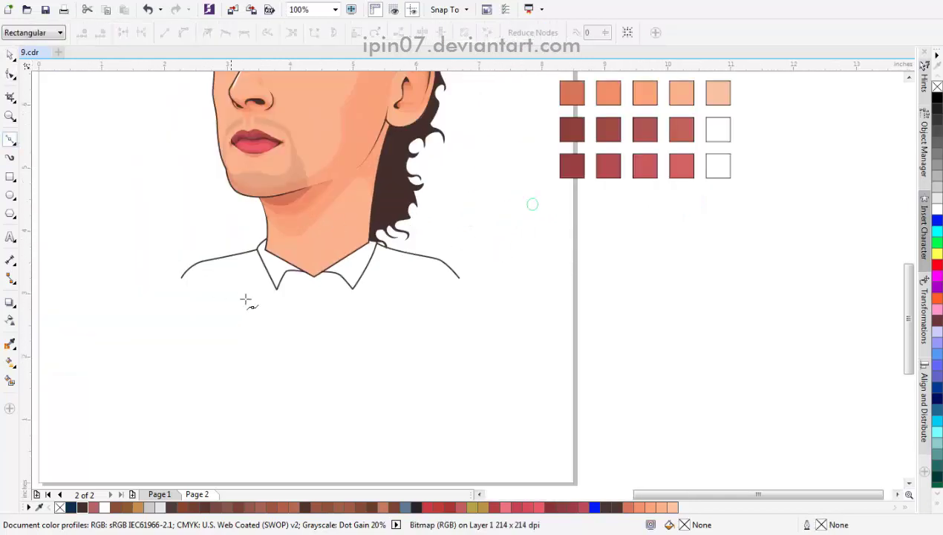
scroll(246, 299, "down", 1)
left_click(172, 221)
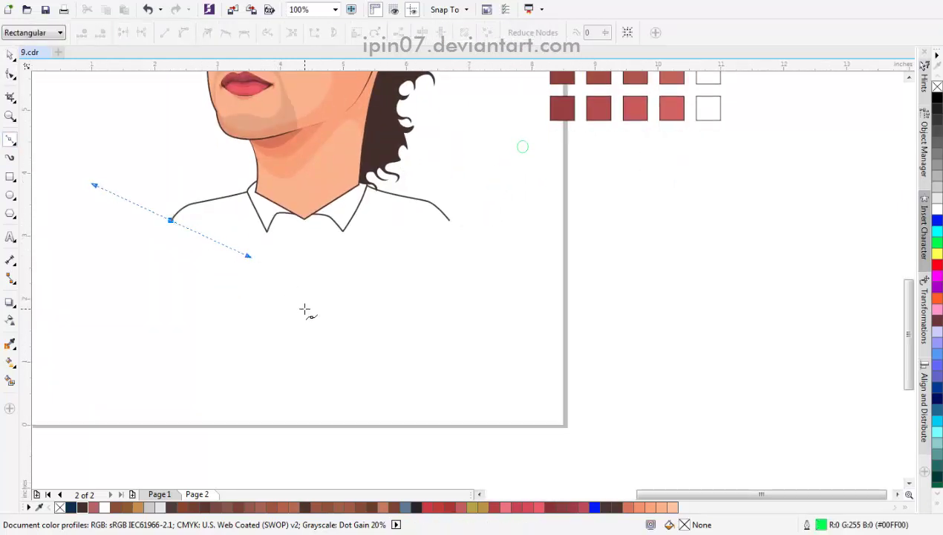
left_click_drag(305, 309, 330, 348)
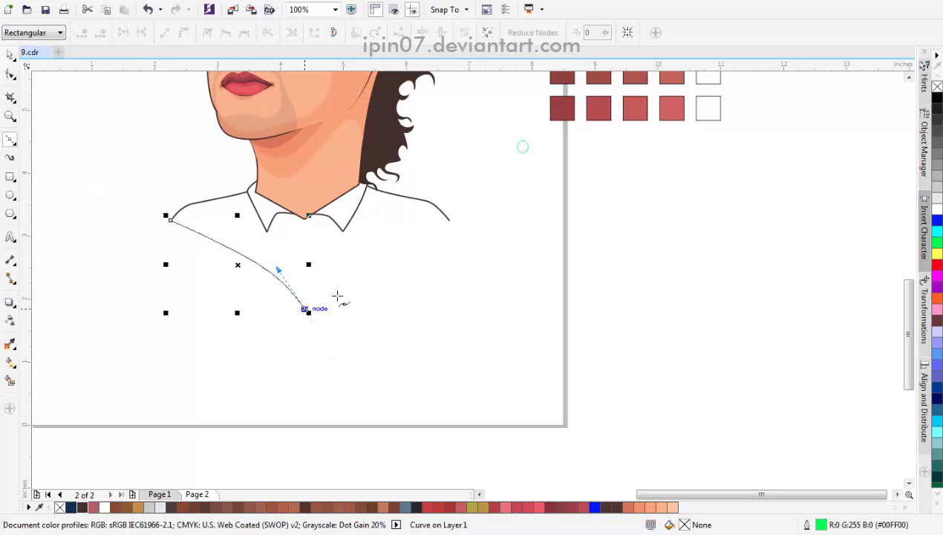
left_click_drag(450, 220, 551, 214)
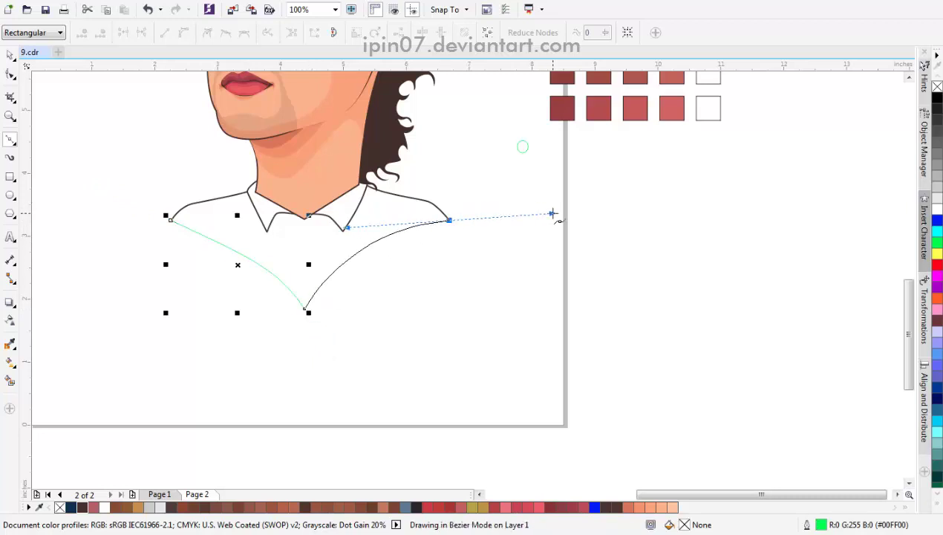
Step: Move the chest curve's lowest point up and to the left, and bulge its left segment slightly outward
key("F10")
left_click_drag(305, 308, 260, 293)
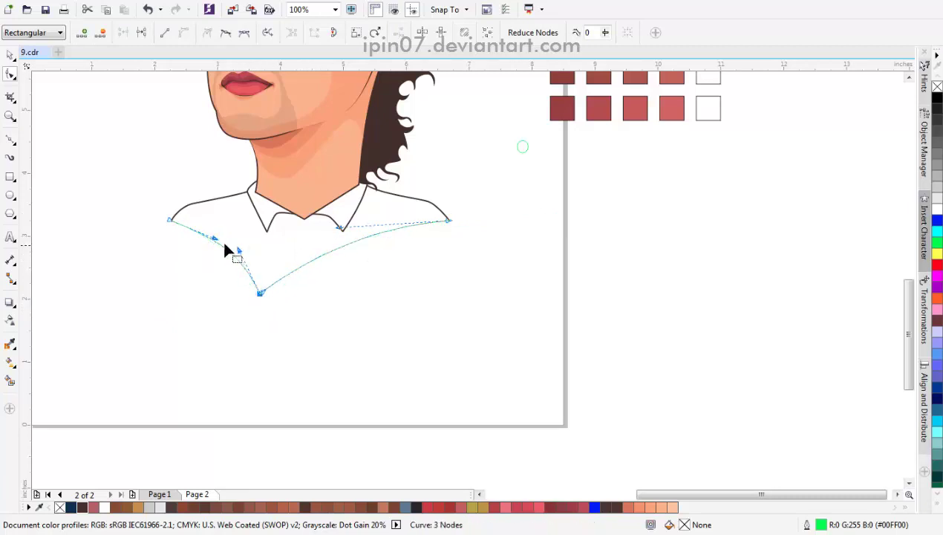
left_click_drag(225, 250, 205, 234)
key("Escape")
scroll(364, 257, "down", 2)
scroll(330, 273, "up", 3)
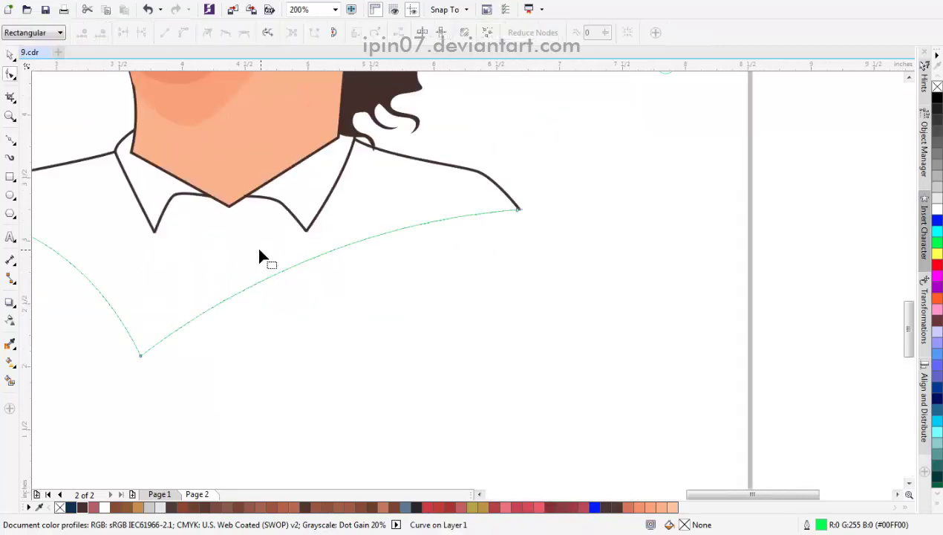
Step: Move the chest curve's lowest point slightly right and Smart Fill the shirt body with slate blue
left_click_drag(141, 359, 181, 364)
scroll(242, 286, "down", 1)
key("space")
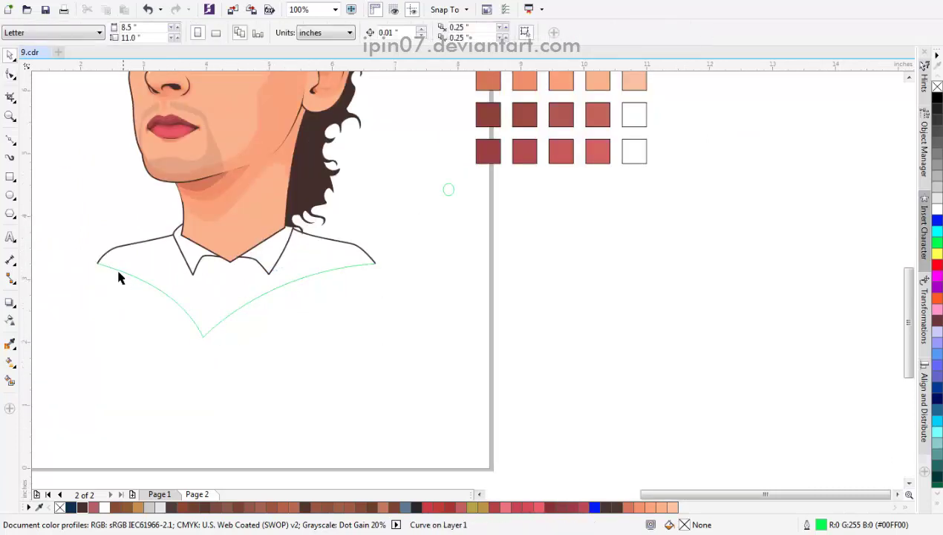
left_click(11, 377)
left_click(135, 323)
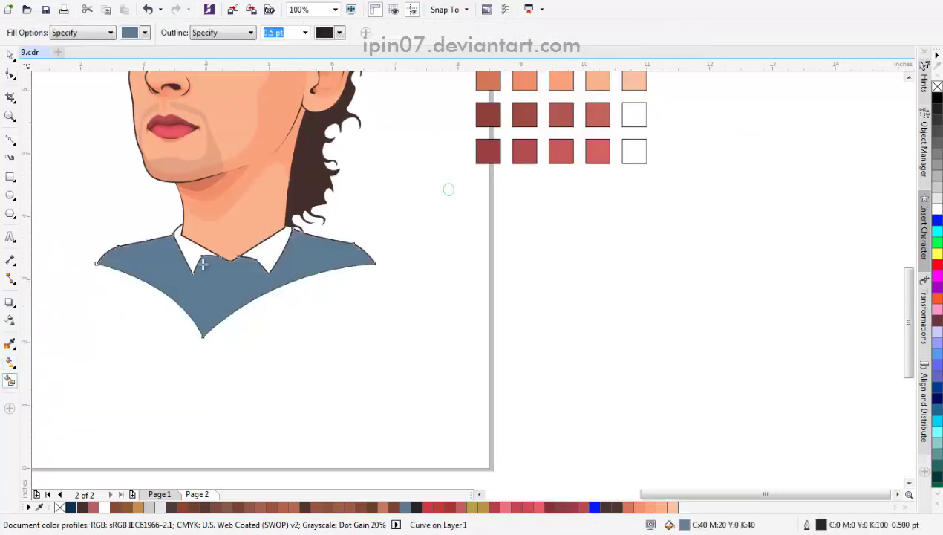
Step: Smart Fill the collar and the small area at its right top beside the hair with slate blue
scroll(193, 254, "up", 1)
left_click(345, 243)
scroll(352, 236, "up", 2)
key("space")
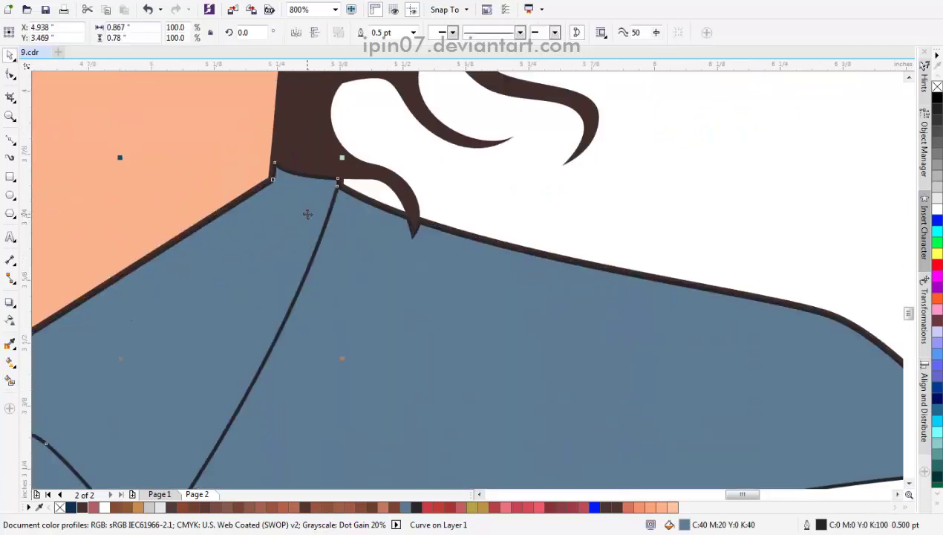
left_click(318, 169)
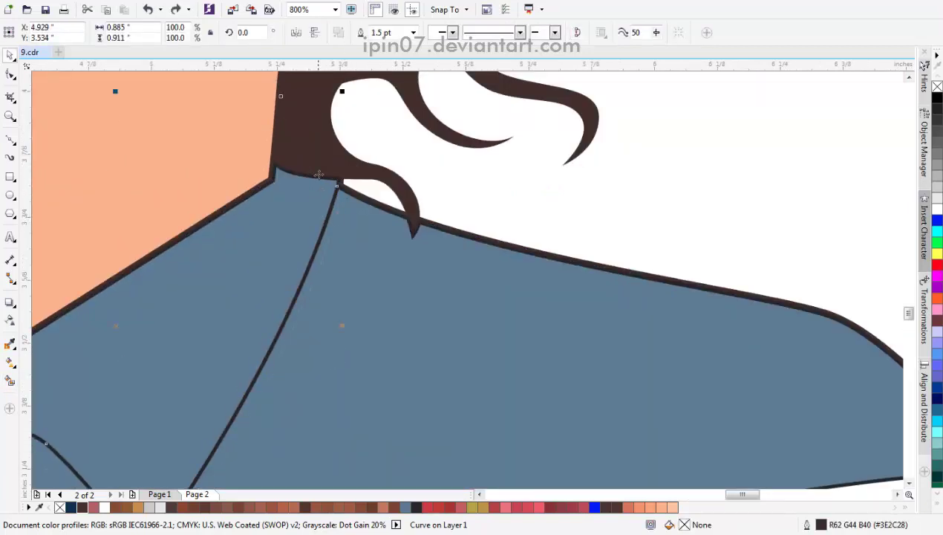
key("space")
left_click(305, 158)
key("space")
Step: Combine the small filled area beside the hair with the right collar fill
scroll(290, 230, "down", 1)
left_click(286, 237, "shift")
scroll(368, 217, "down", 1)
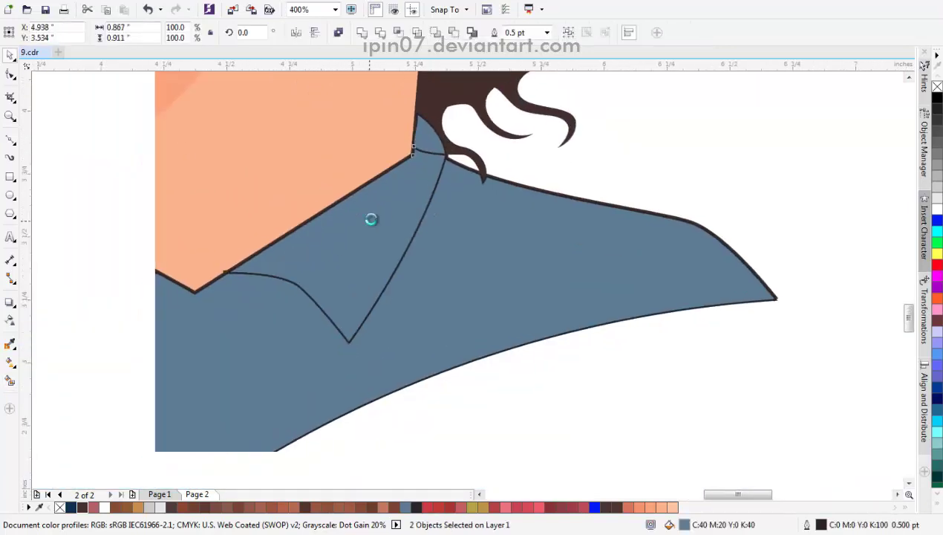
key("ctrl+l")
scroll(336, 271, "down", 1)
key("Escape")
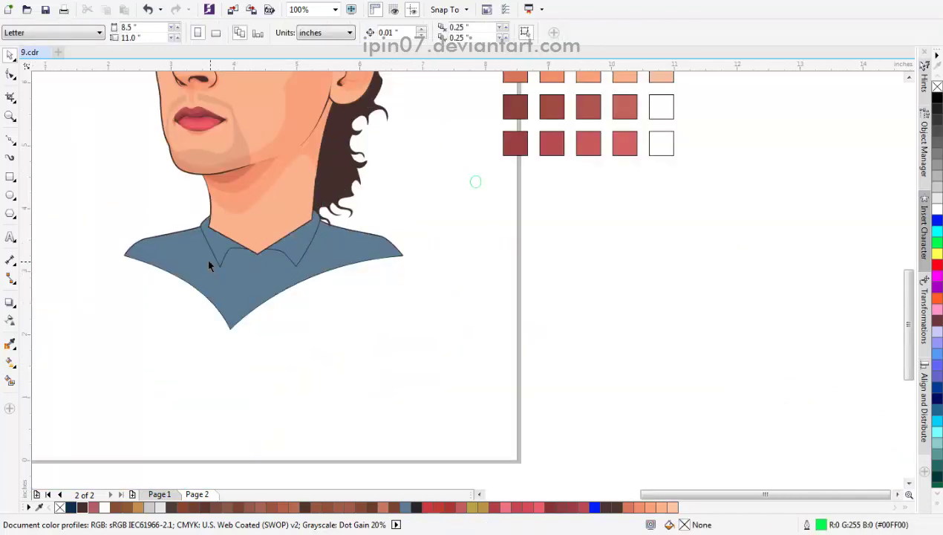
Step: Draw a thin closed crescent just below the right chest edge and bend its lower side to follow that edge
left_click(10, 139)
scroll(353, 273, "up", 1)
left_click_drag(160, 346, 280, 265)
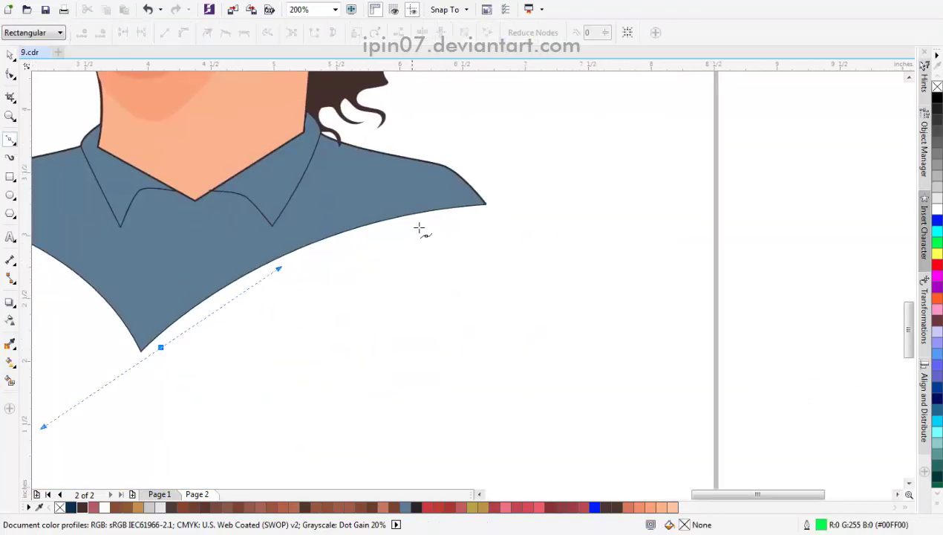
left_click(446, 219)
left_click_drag(160, 346, 261, 239)
key("F10")
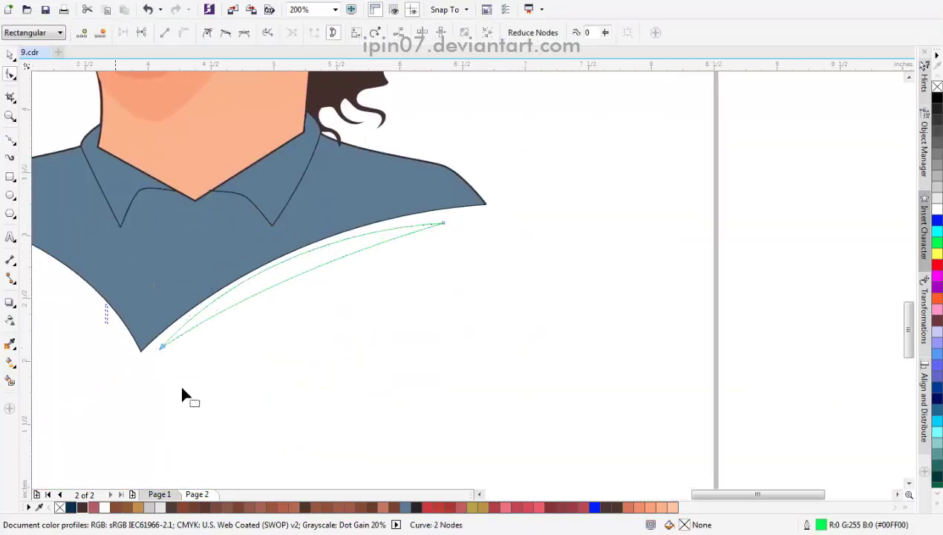
left_click_drag(285, 275, 263, 257)
Step: Combine the crescent with the slate blue shirt body and place the shirt and collar fills behind the brown outlines
key("space")
left_click(354, 165, "shift")
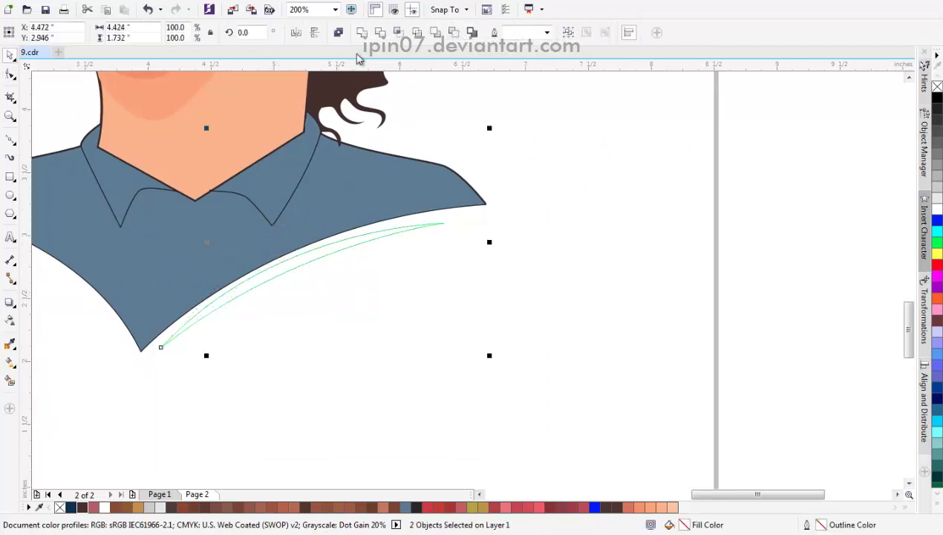
key("ctrl+l")
scroll(378, 273, "left", 2)
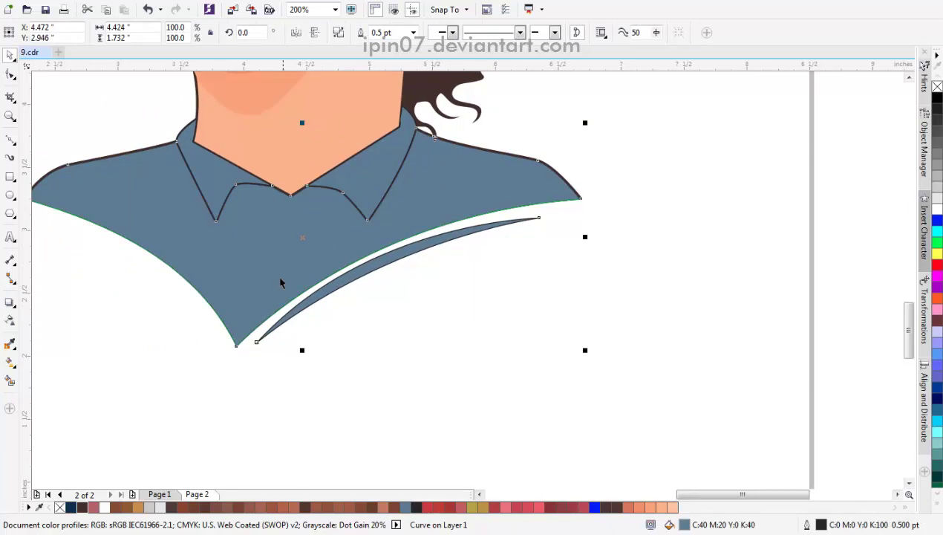
left_click(280, 329)
left_click_drag(345, 241, 339, 266)
left_click(330, 256)
scroll(326, 255, "up", 3)
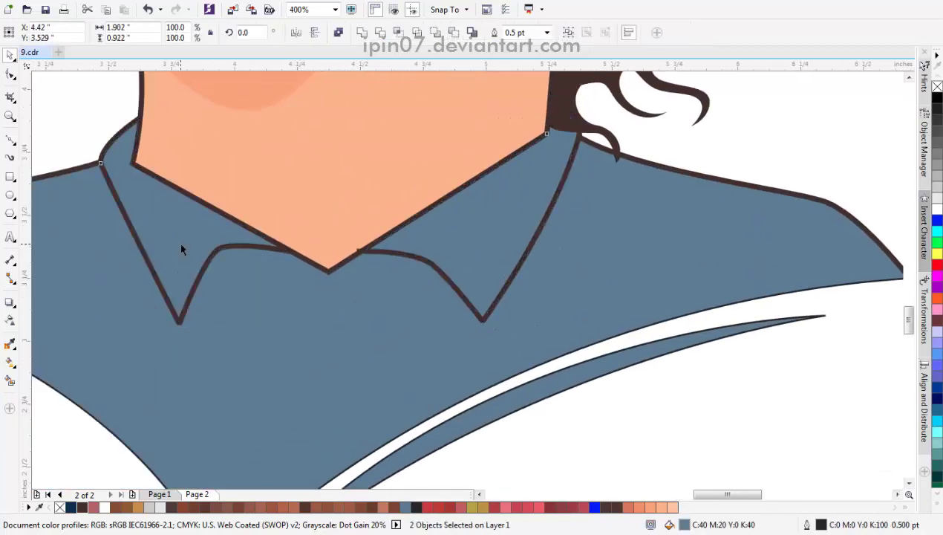
Step: Convert the right collar outline to an object and adjust its inner end nodes to fit within the neck outline
scroll(262, 246, "up", 2)
left_click(472, 213)
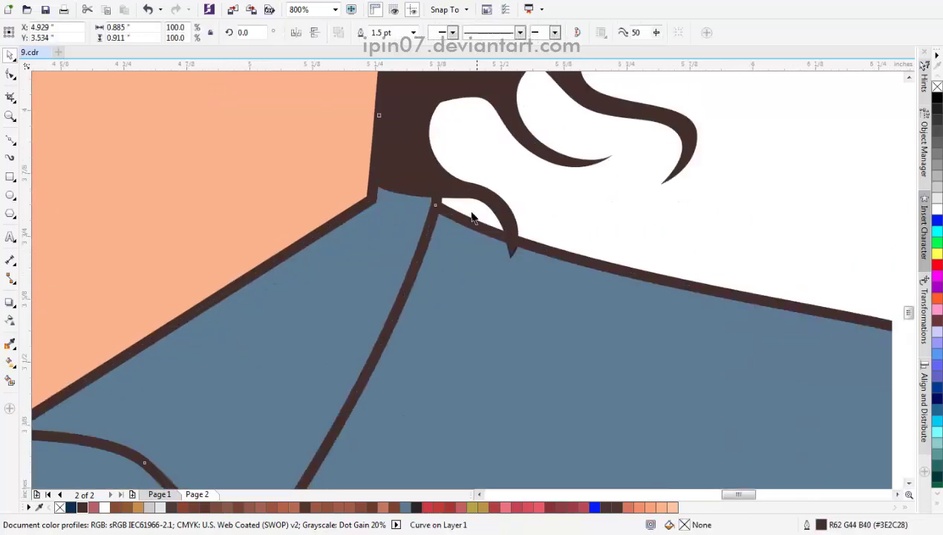
scroll(420, 232, "down", 2)
scroll(436, 192, "up", 1)
scroll(436, 192, "down", 1)
key("F10")
scroll(239, 397, "up", 1)
scroll(208, 305, "up", 1)
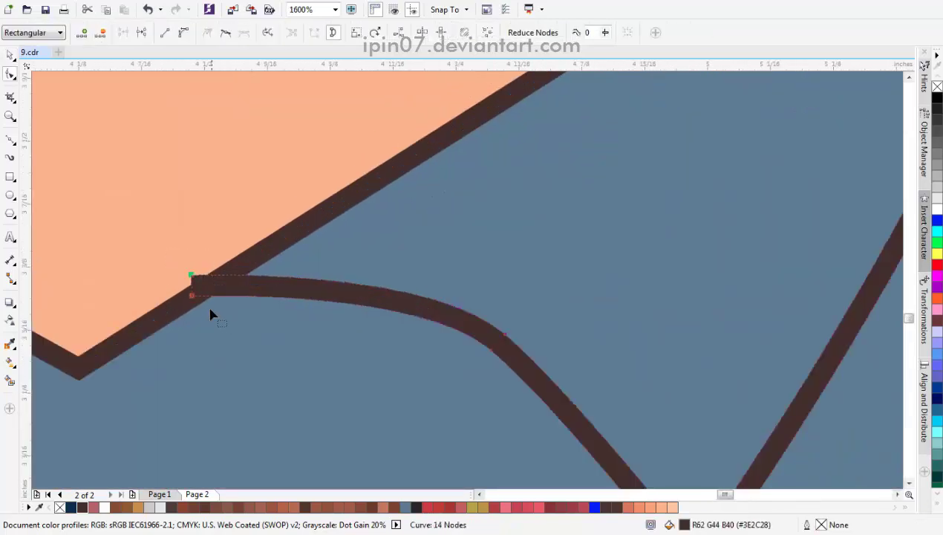
left_click_drag(193, 305, 196, 307)
scroll(196, 307, "up", 1)
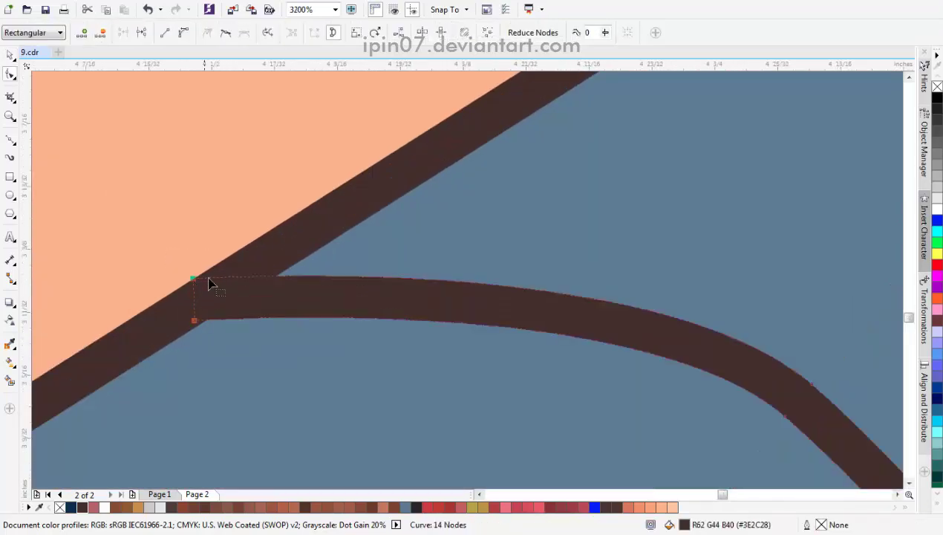
scroll(261, 262, "down", 3)
scroll(260, 258, "down", 4)
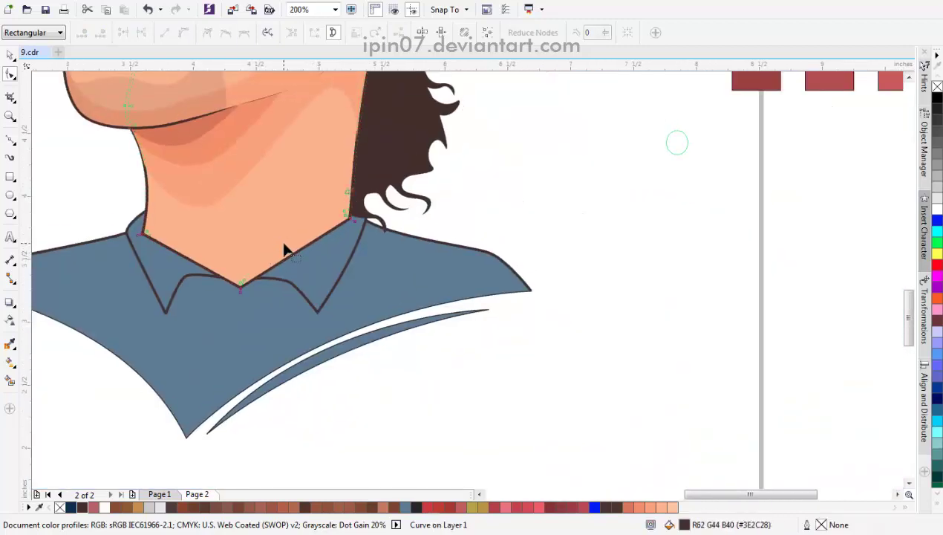
Step: Examine where the neck outline meets the inner ends of both collar outlines
scroll(283, 249, "up", 2)
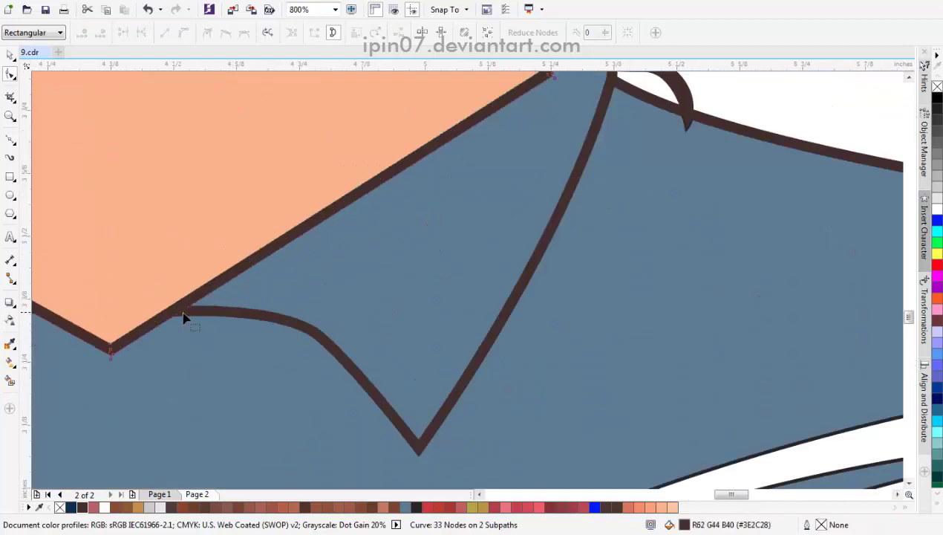
scroll(184, 318, "down", 3)
left_click(219, 219)
scroll(250, 223, "down", 2)
left_click(252, 169)
scroll(256, 222, "up", 3)
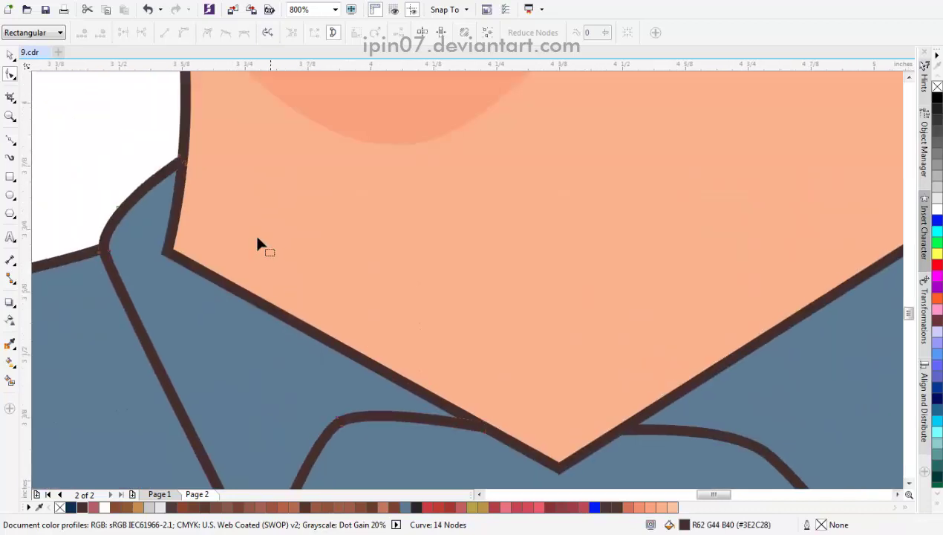
scroll(258, 242, "down", 2)
left_click(260, 217)
scroll(456, 206, "down", 1)
Step: Convert both shoulder outlines to objects and adjust the end nodes at the right shoulder's tip
key("space")
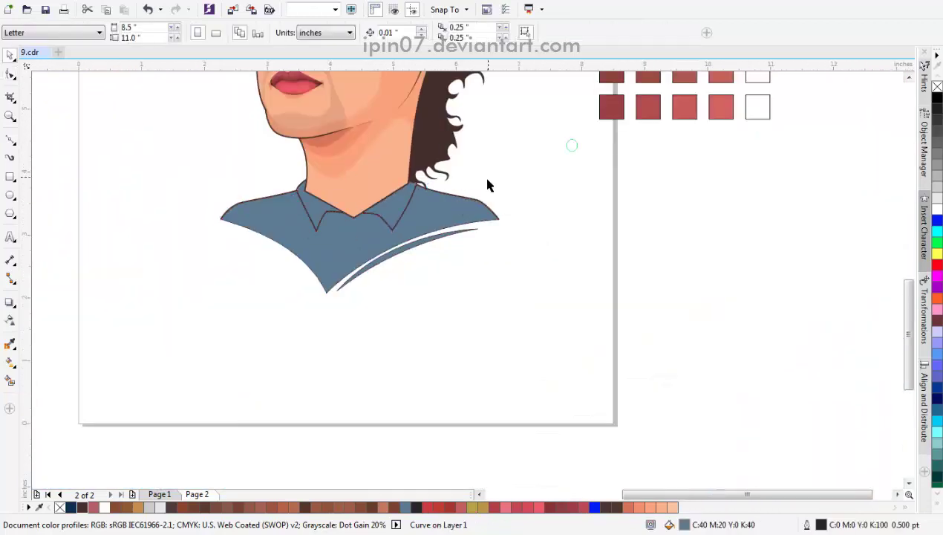
left_click(486, 185)
left_click(263, 205, "shift")
key("F10")
scroll(498, 216, "up", 3)
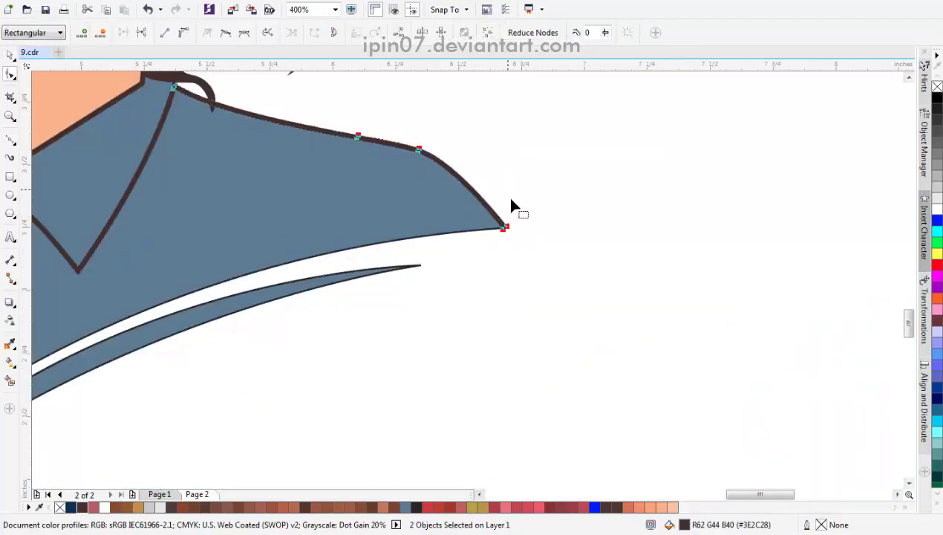
left_click(490, 232)
left_click_drag(520, 210, 429, 130)
scroll(486, 238, "down", 2)
Step: Adjust the end nodes of the left shoulder outline at its outer tip to meet the shirt's corner
scroll(174, 243, "up", 1)
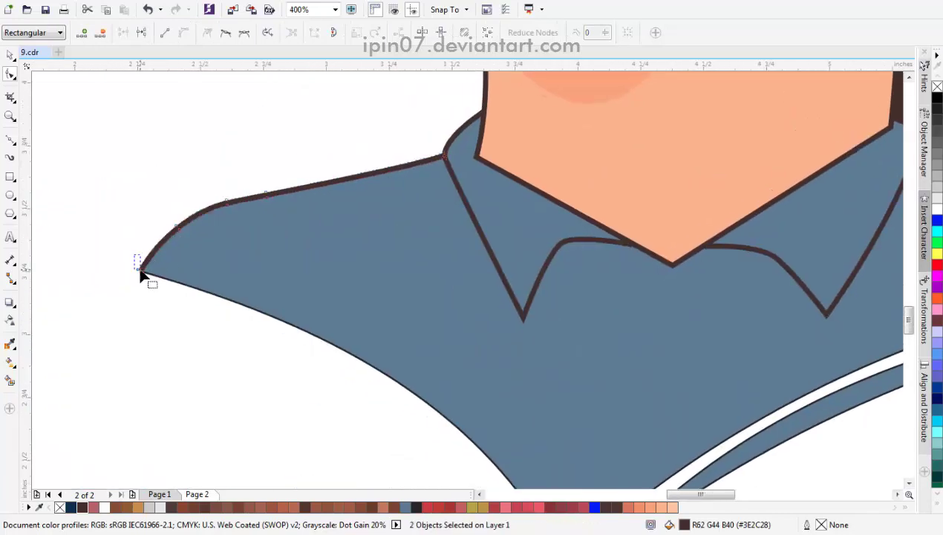
scroll(141, 275, "up", 1)
left_click_drag(144, 273, 147, 235)
scroll(263, 301, "down", 1)
scroll(402, 290, "down", 1)
scroll(385, 305, "down", 1)
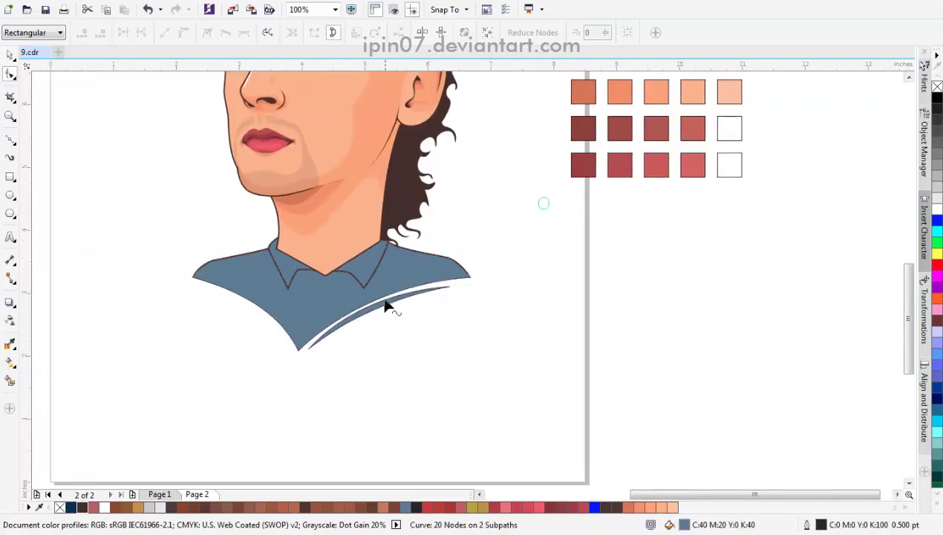
Step: Sample the jersey blue (#2E49A4) from the reference photo and apply it to the shirt body
scroll(386, 304, "down", 1)
key("space")
left_click(10, 343)
left_click(97, 312)
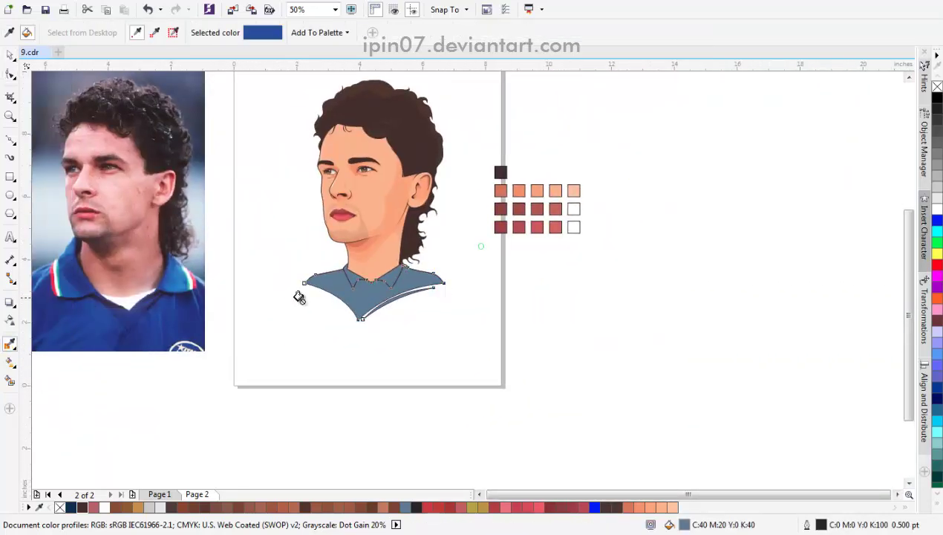
left_click(337, 292)
key("space")
Step: Lighten the shirt body's fill to blue #3C57AD
scroll(408, 290, "up", 1)
double_click(687, 524)
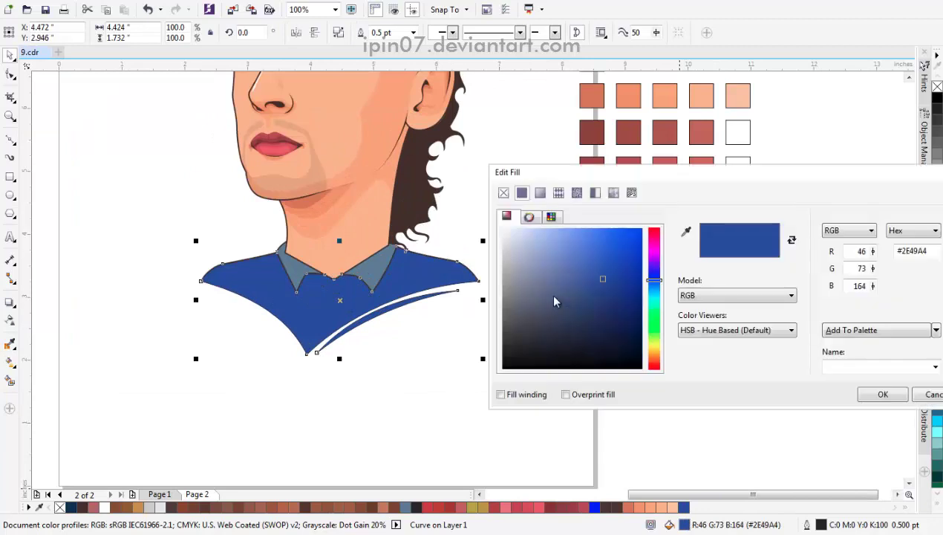
left_click(596, 269)
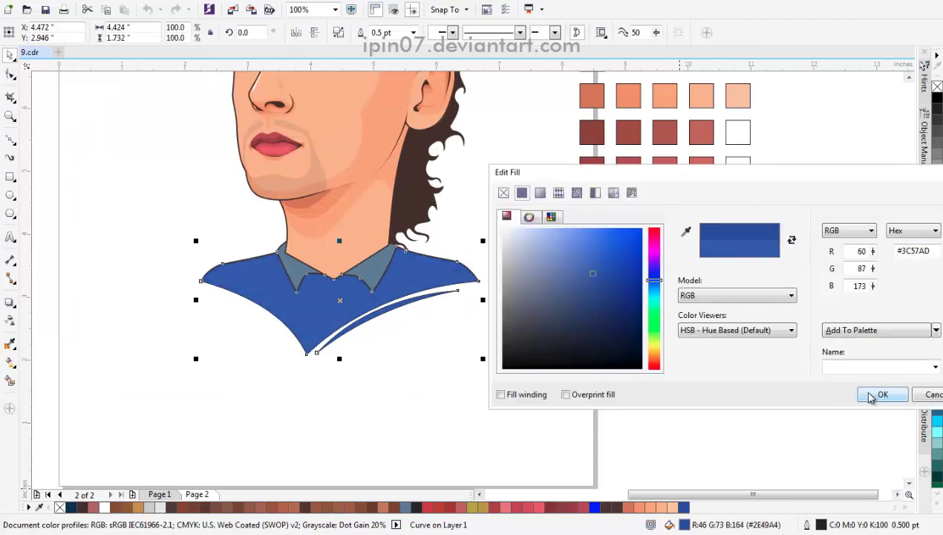
left_click(870, 395)
Step: Fill both collar parts with the shirt's blue #3C57AD and remove the thin black outlines from the shirt and collar
scroll(368, 270, "up", 1)
left_click(253, 283, "shift")
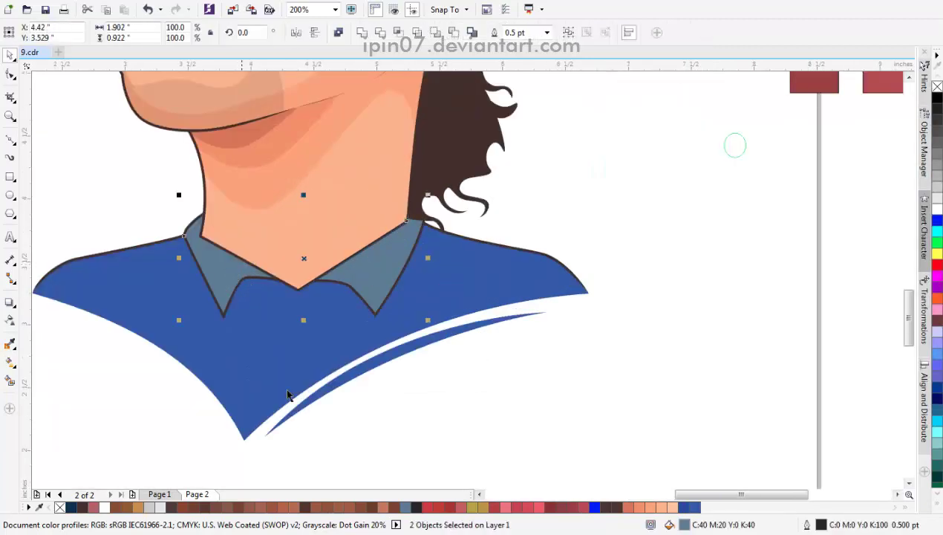
left_click(697, 506)
left_click(507, 362)
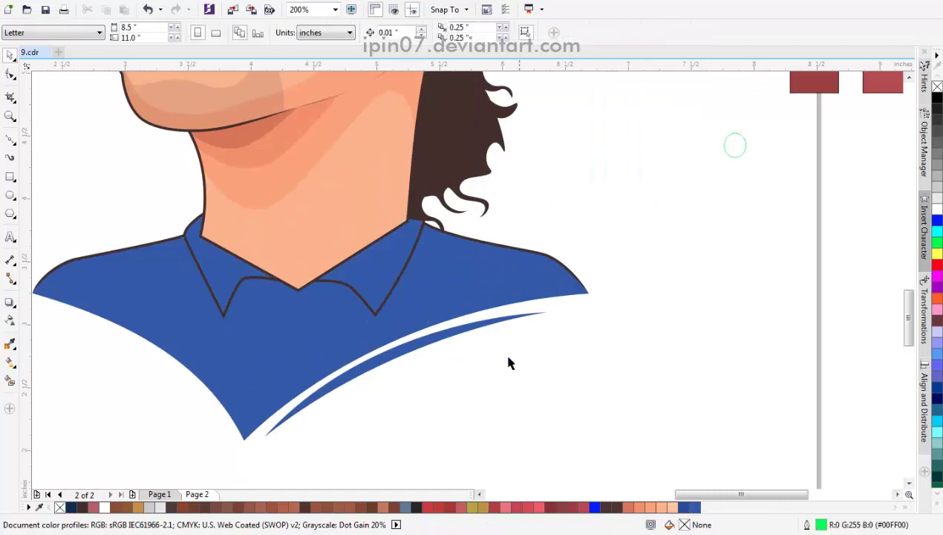
Step: Draw a closed curve over the left collar's outer edge, from its top past the tip, and fine-tune its upper node on the collar outline
scroll(444, 323, "down", 1)
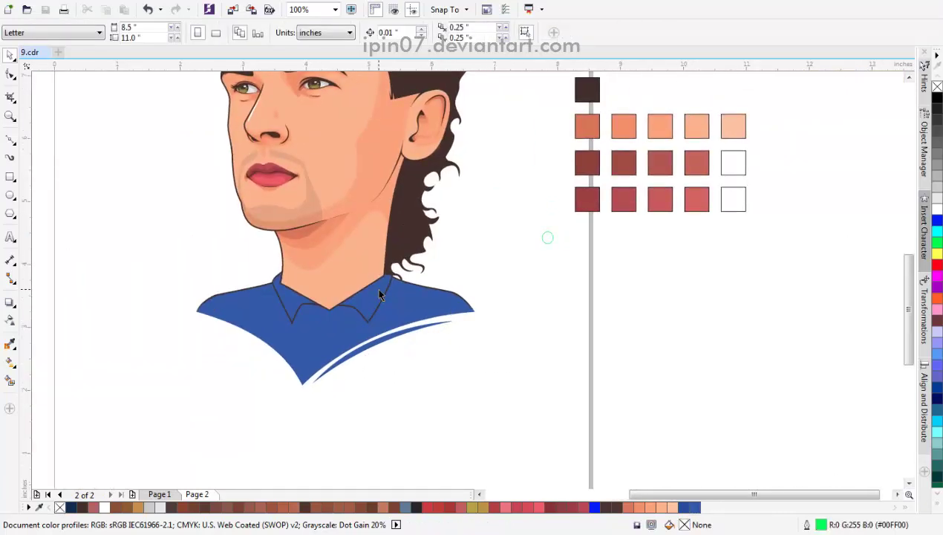
scroll(300, 307, "up", 1)
left_click(10, 140)
scroll(257, 272, "up", 1)
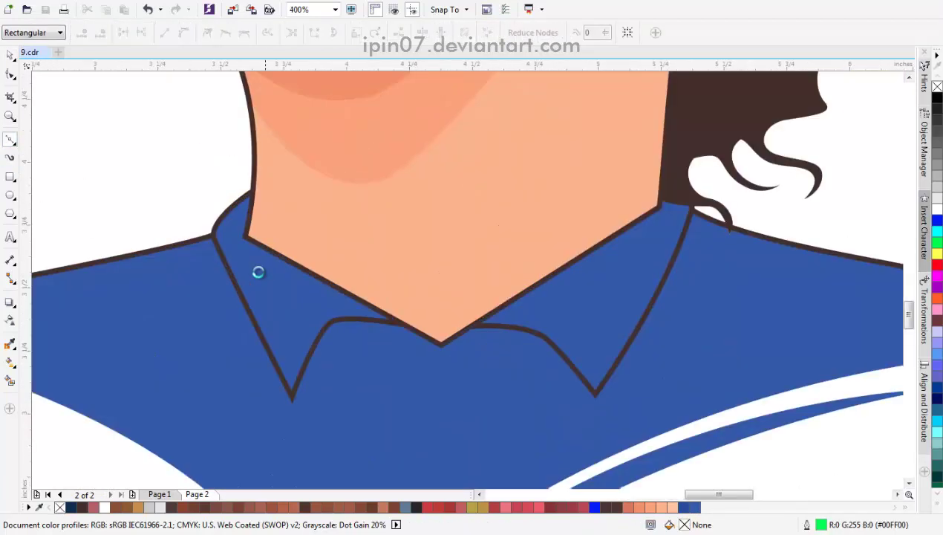
scroll(227, 264, "up", 1)
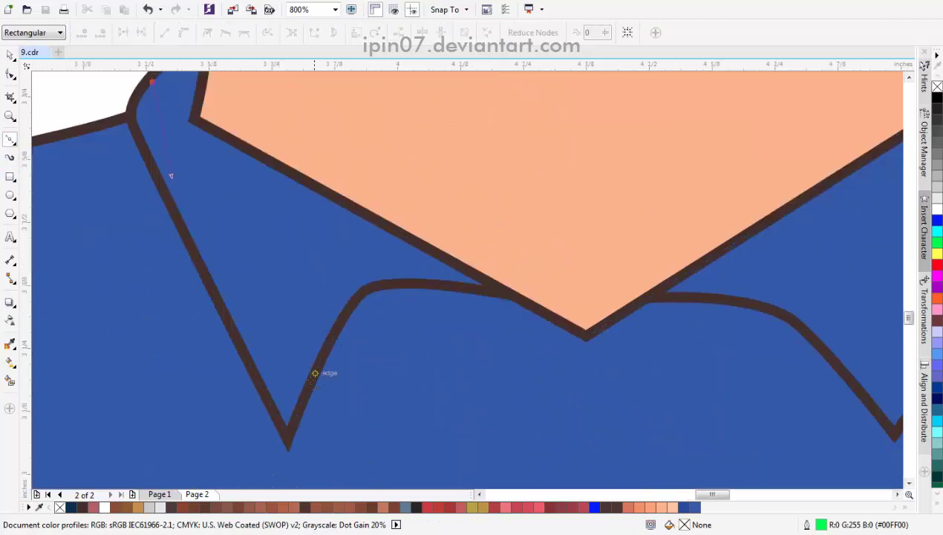
left_click(310, 385)
scroll(309, 384, "down", 1)
left_click(291, 451)
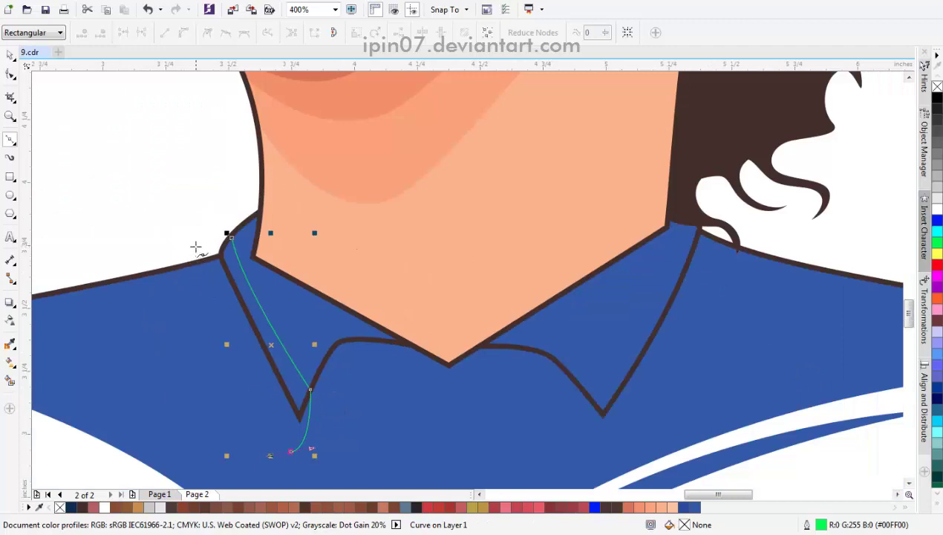
left_click(186, 248)
left_click_drag(232, 237, 217, 223)
scroll(216, 230, "up", 1)
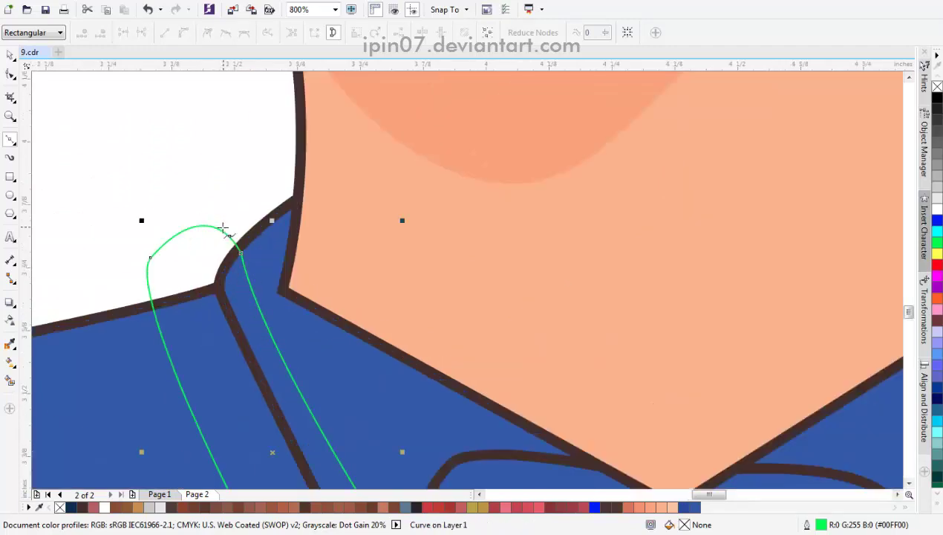
key("F10")
left_click_drag(243, 256, 237, 259)
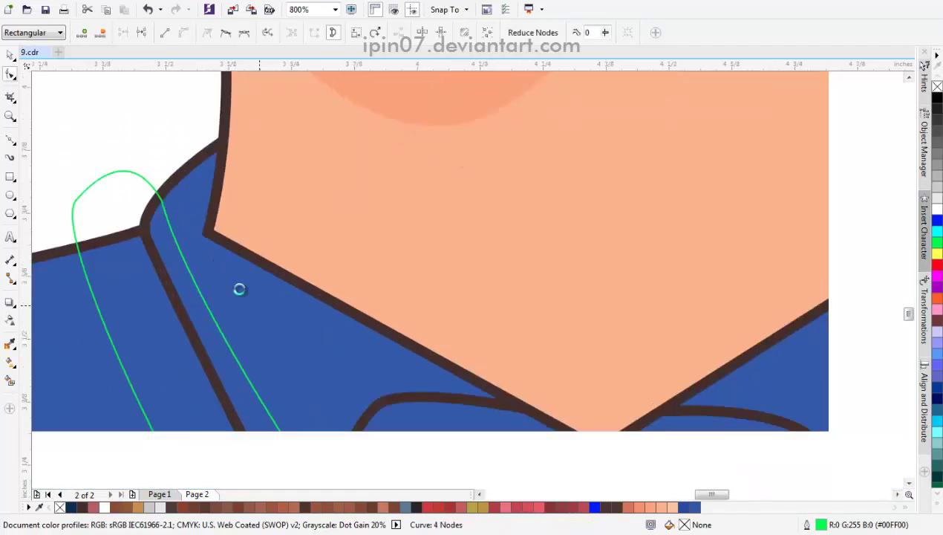
Step: Intersect the closed curve with the left collar fill and give the resulting edge strip a white hairline outline
key("space")
left_click(399, 33)
left_click(251, 356)
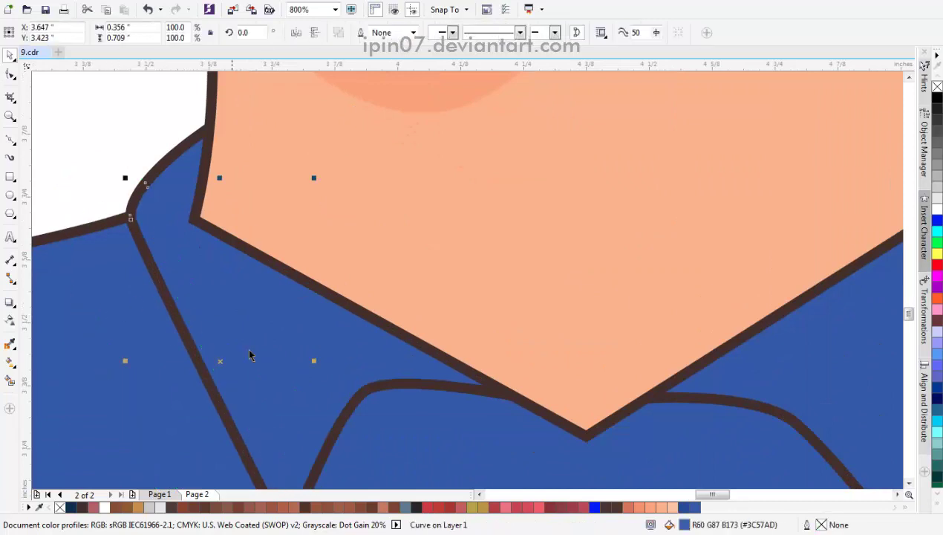
right_click(937, 209)
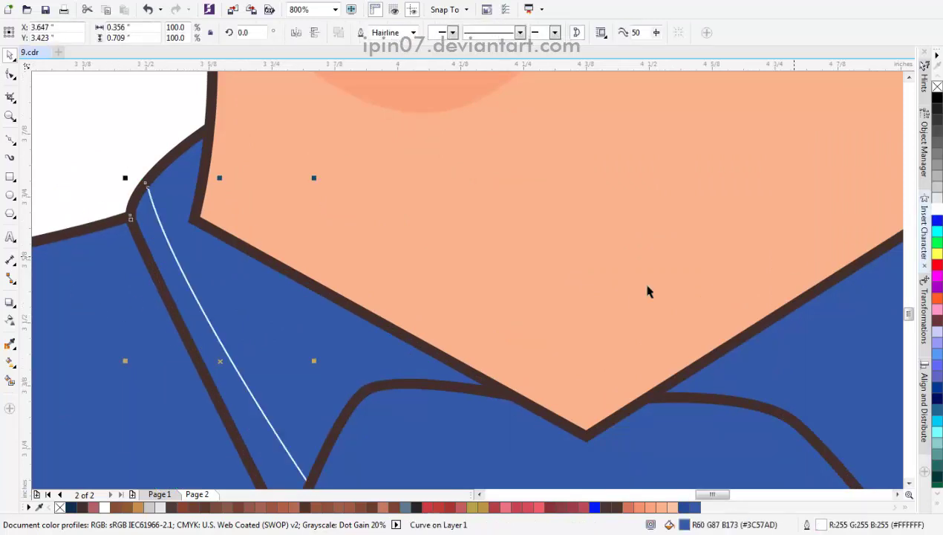
Step: Draw a closed curve over the right collar's outer edge, from the hair past the tip, and adjust its upper node
scroll(445, 324, "down", 2)
scroll(176, 205, "up", 1)
key("F10")
scroll(587, 208, "up", 2)
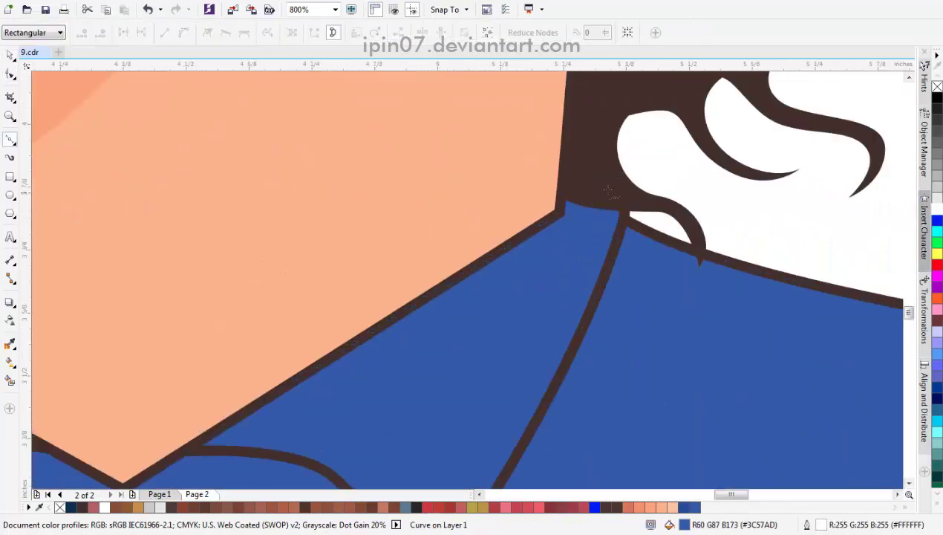
left_click(594, 195)
scroll(593, 195, "down", 1)
left_click(491, 358)
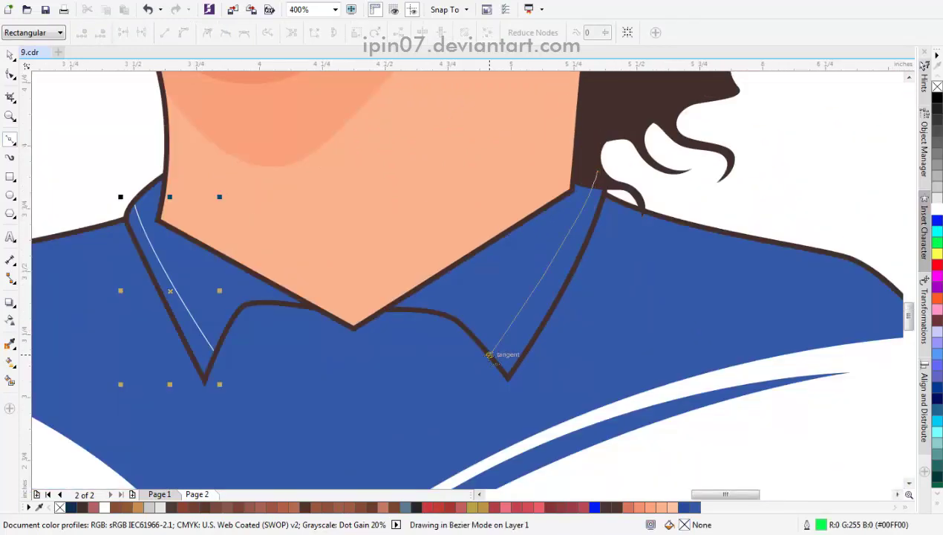
left_click_drag(508, 413, 602, 414)
scroll(602, 415, "down", 1)
scroll(662, 384, "up", 1)
left_click_drag(646, 284, 645, 341)
left_click(537, 200)
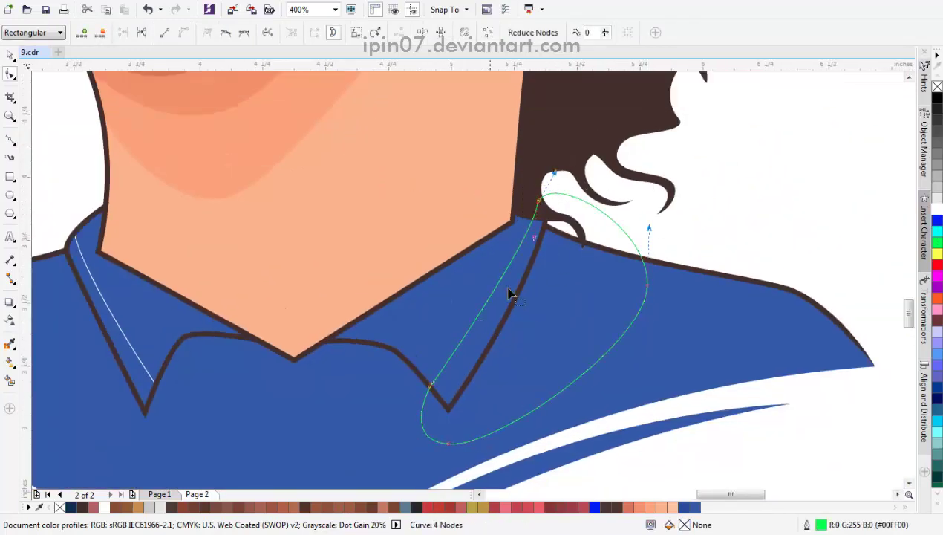
Step: Intersect the closed curve with the right collar fill and give the resulting edge strip a white hairline outline
key("space")
left_click(465, 297, "shift")
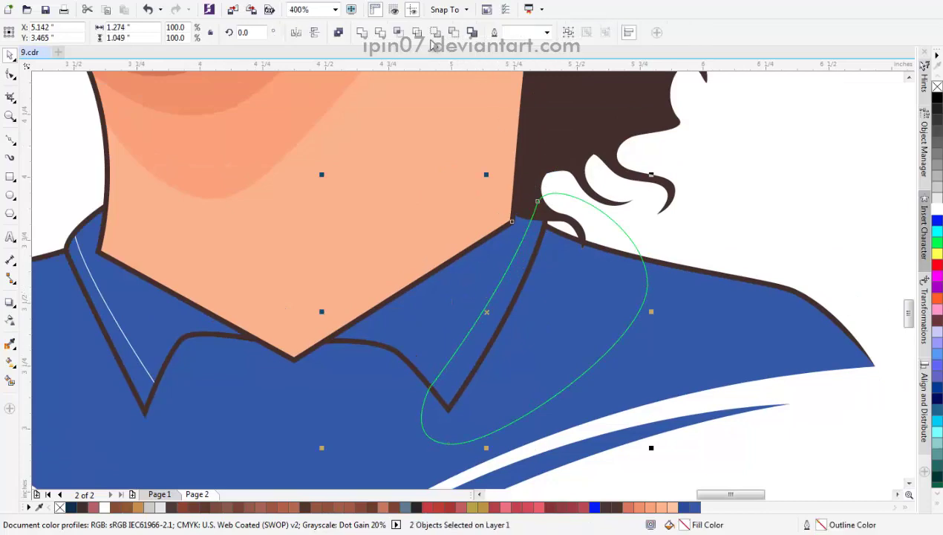
left_click(396, 33)
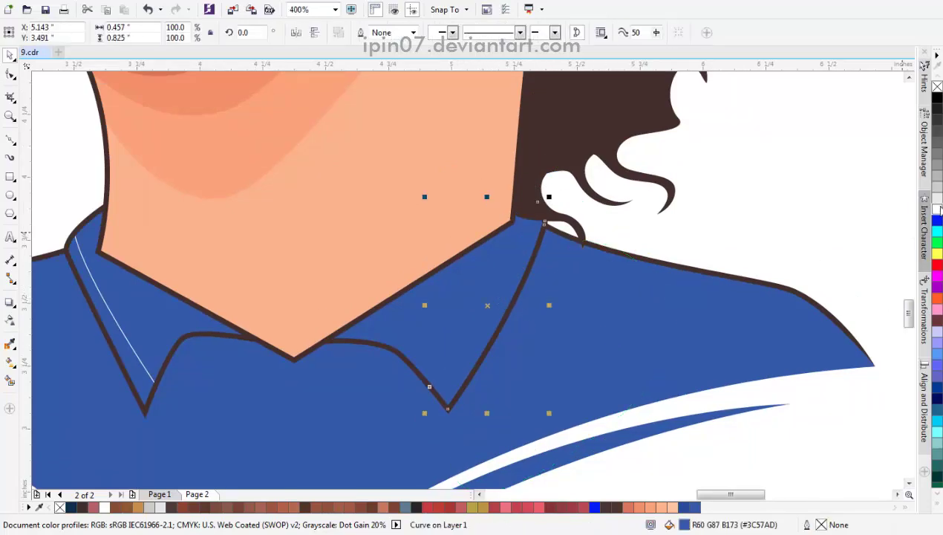
scroll(702, 228, "down", 5)
key("Escape")
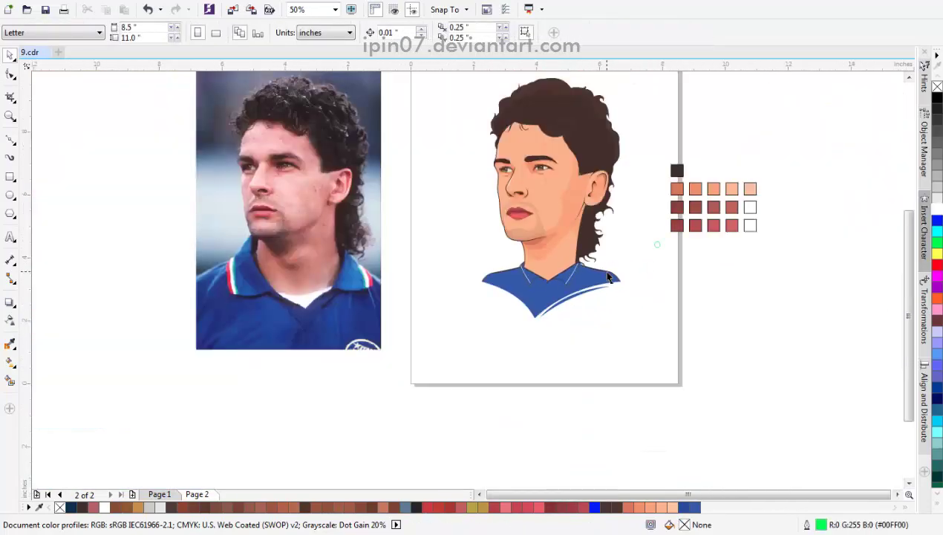
scroll(586, 271, "up", 1)
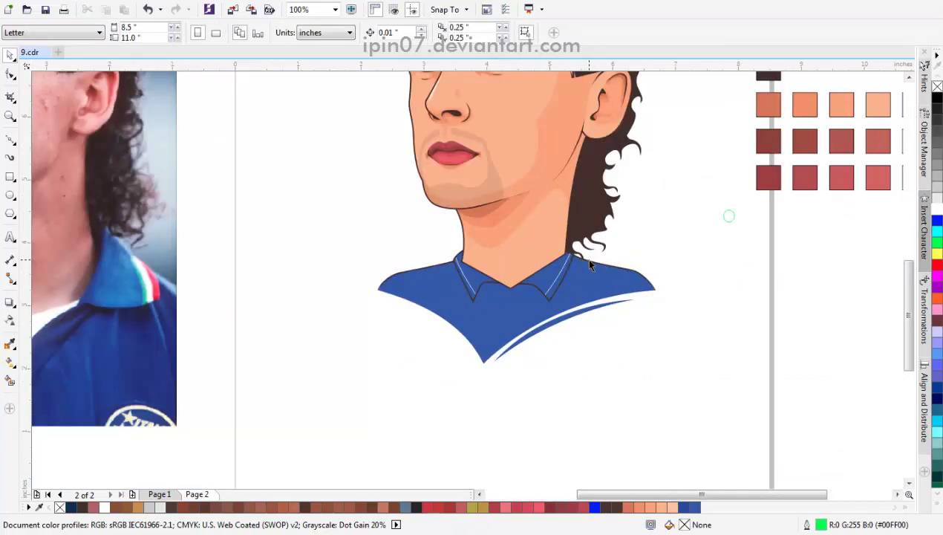
scroll(586, 264, "down", 1)
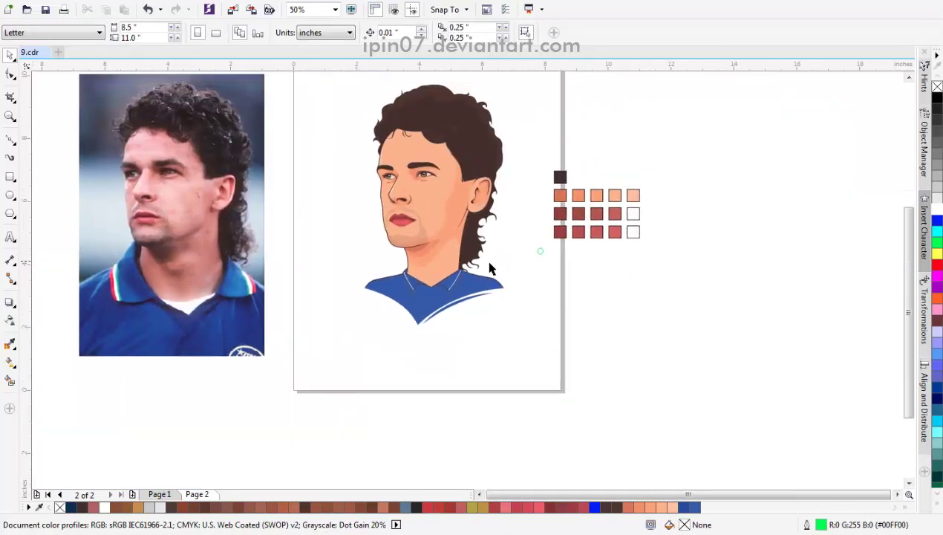
scroll(447, 286, "up", 3)
left_click(455, 285)
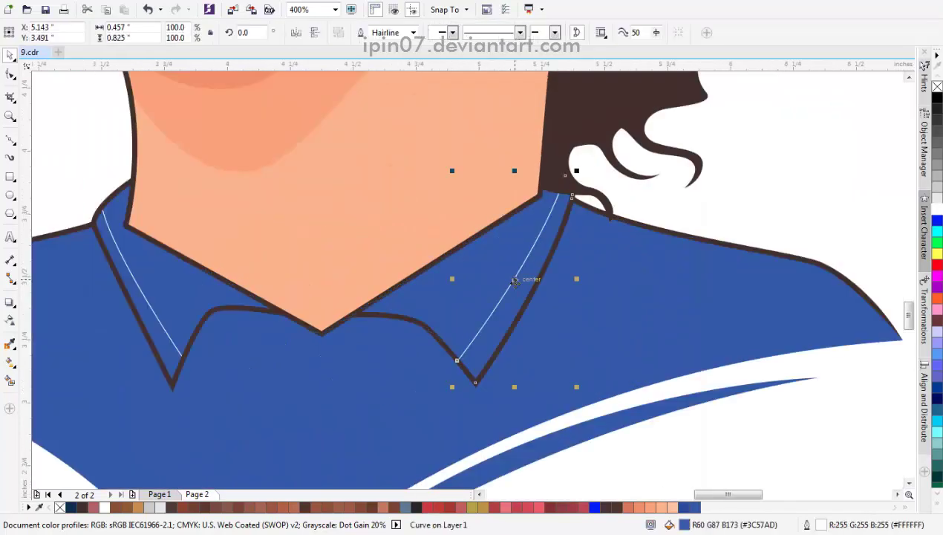
scroll(440, 282, "down", 1)
scroll(395, 262, "up", 1)
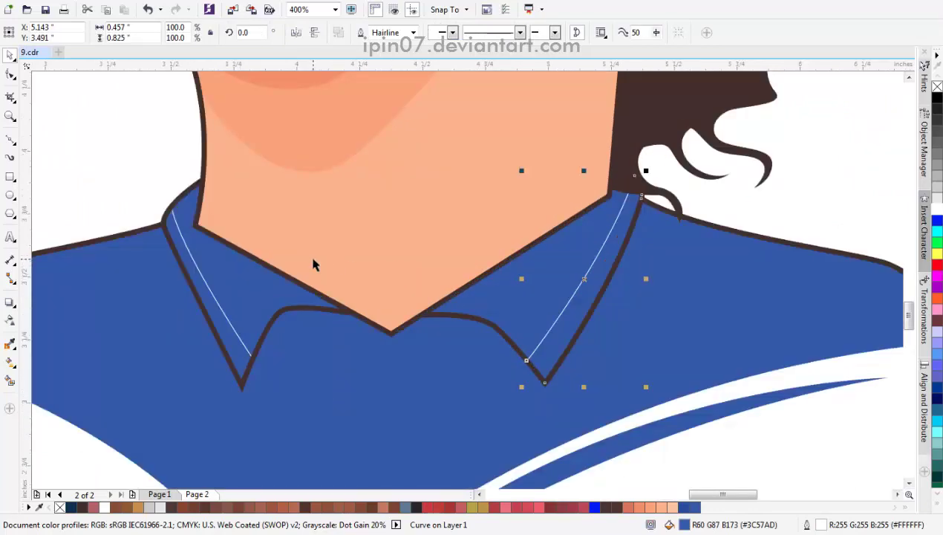
Step: Undo the white-outlined edge strips on both collars, back to the closed curve over the left collar
key("Tab")
key("Tab")
key("Tab")
key("Tab")
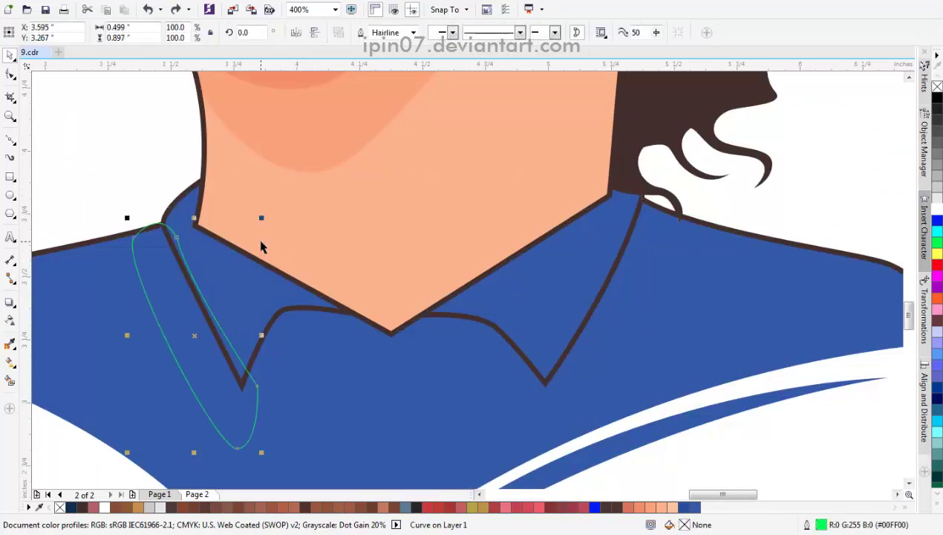
Step: Move the closed curve's upper and lower inner nodes beyond the left collar outline, intersect it with the collar, and fill the strip white
left_click(264, 250, "shift")
key("F10")
scroll(137, 282, "up", 1)
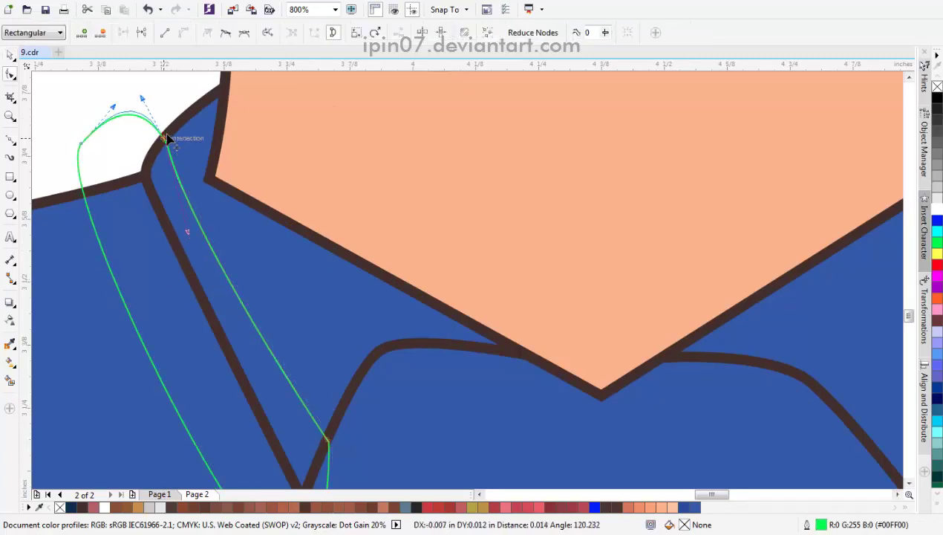
left_click_drag(245, 265, 211, 141)
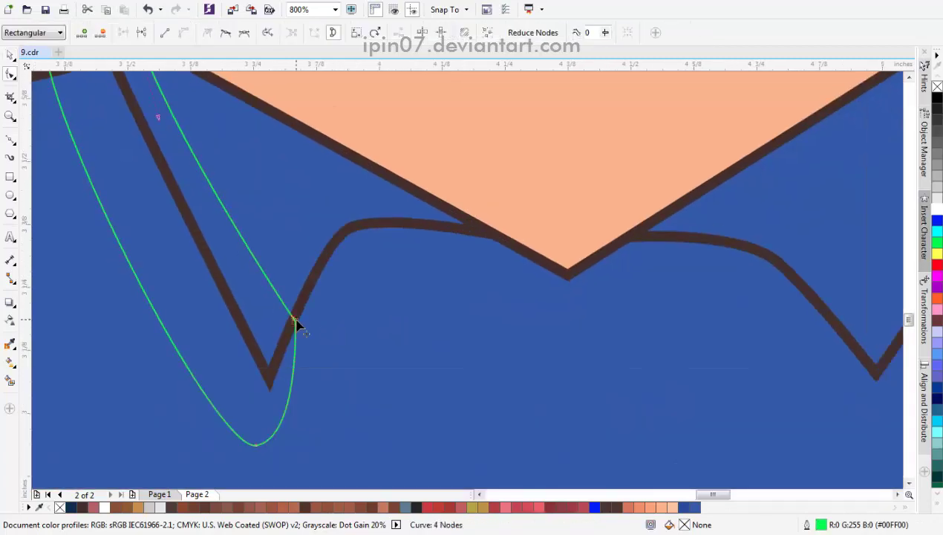
key("space")
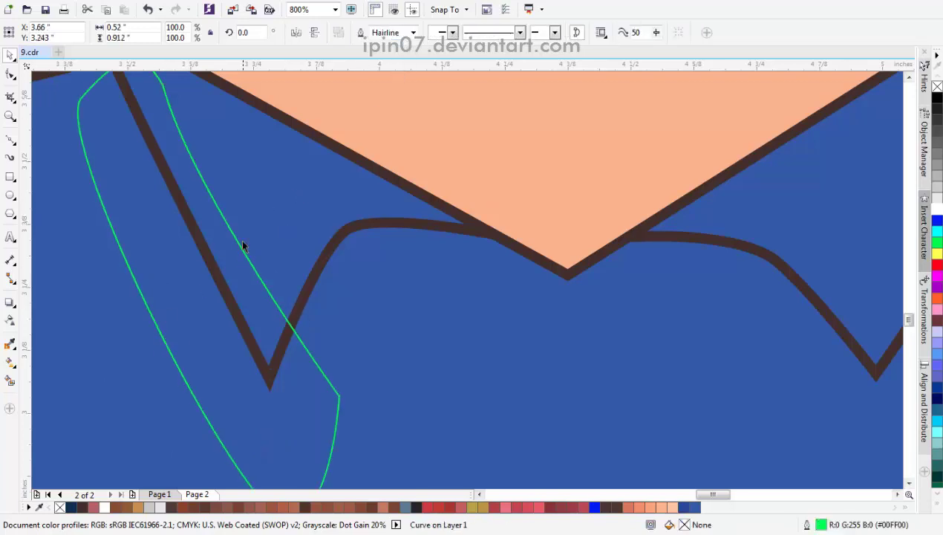
scroll(414, 343, "down", 2)
Step: Try a closed curve along the inner side of the left collar's white strip, and delete it
left_click(11, 139)
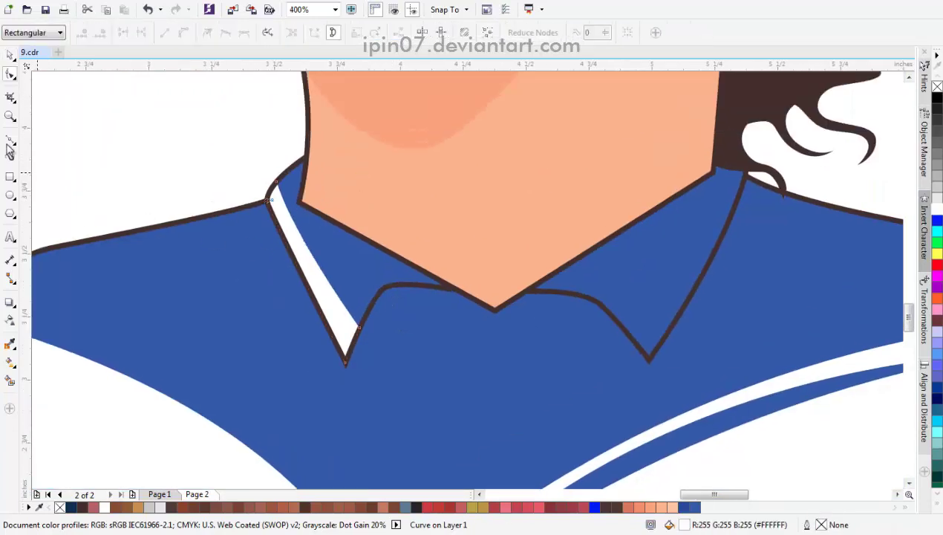
scroll(263, 217, "up", 2)
left_click_drag(284, 151, 313, 207)
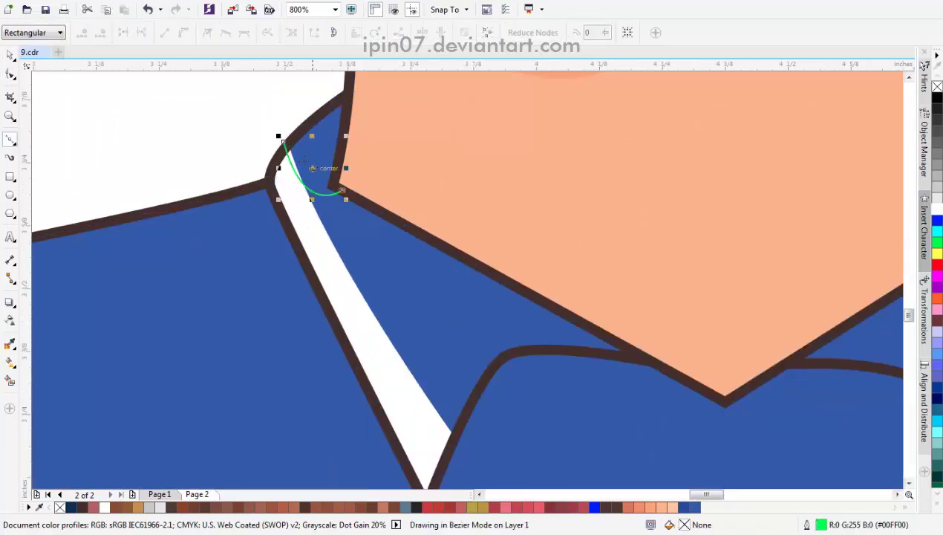
scroll(485, 377, "up", 2)
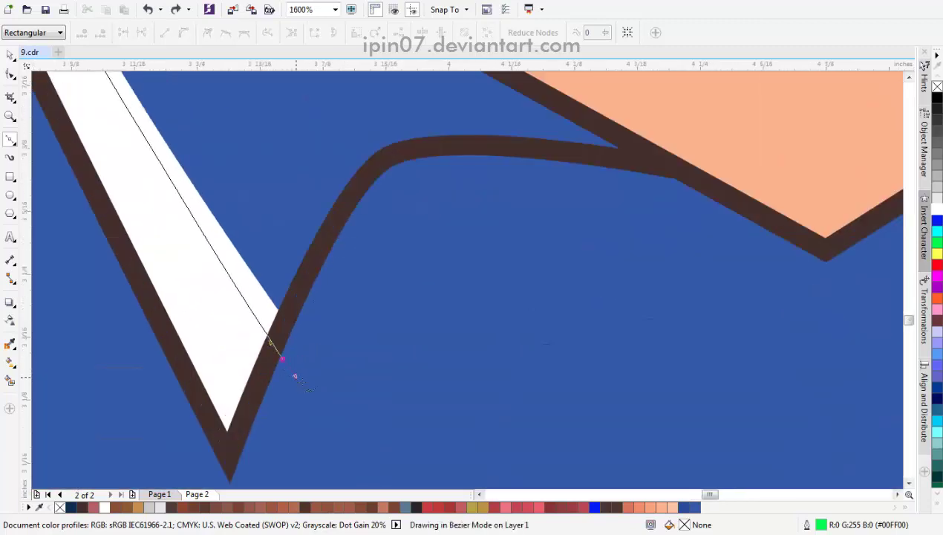
left_click_drag(280, 357, 362, 442)
scroll(351, 376, "down", 2)
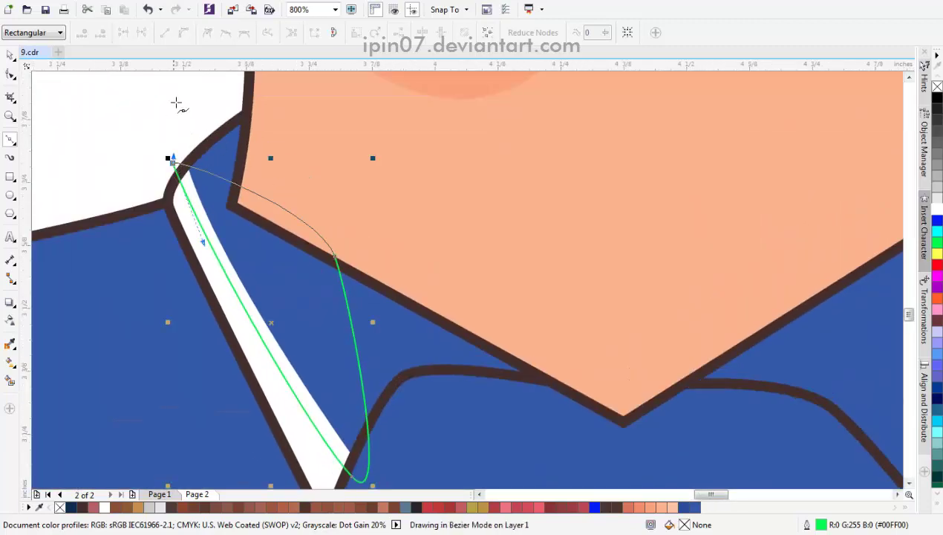
left_click(141, 104)
key("space")
left_click(164, 158, "shift")
key("Delete")
Step: Draw a closed curve over the outer part of the left collar's white strip, past its tip, and adjust its nodes
scroll(341, 296, "down", 2)
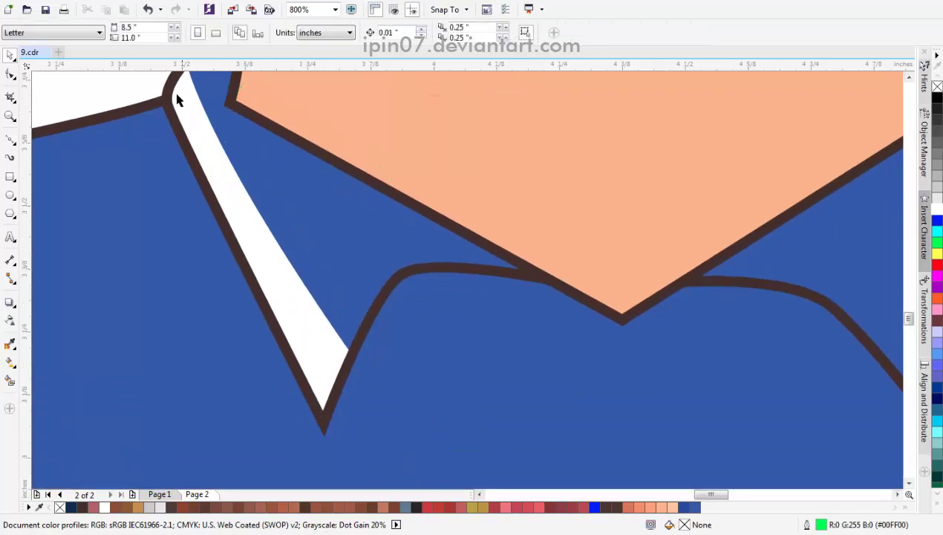
key("F5")
left_click_drag(164, 78, 215, 182)
scroll(302, 349, "down", 1)
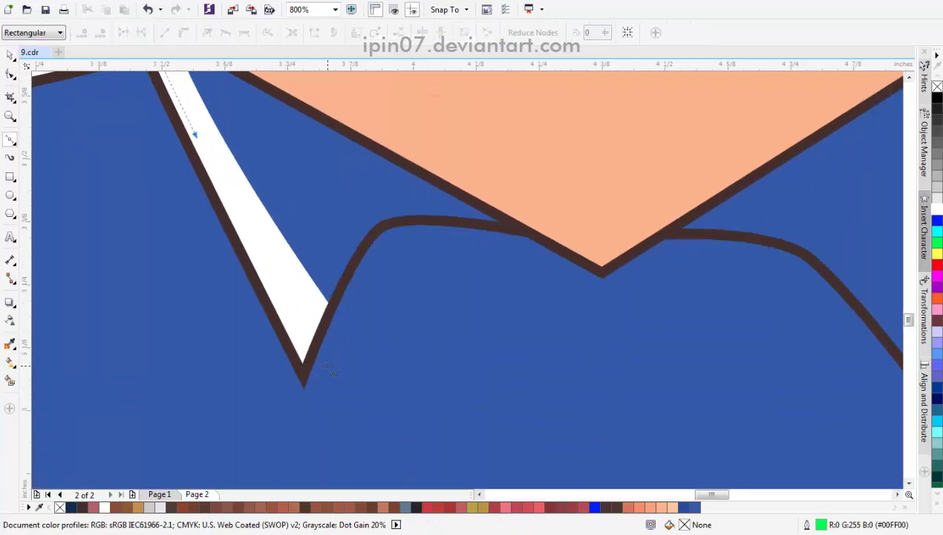
left_click(325, 375)
scroll(326, 375, "up", 3)
left_click(168, 263)
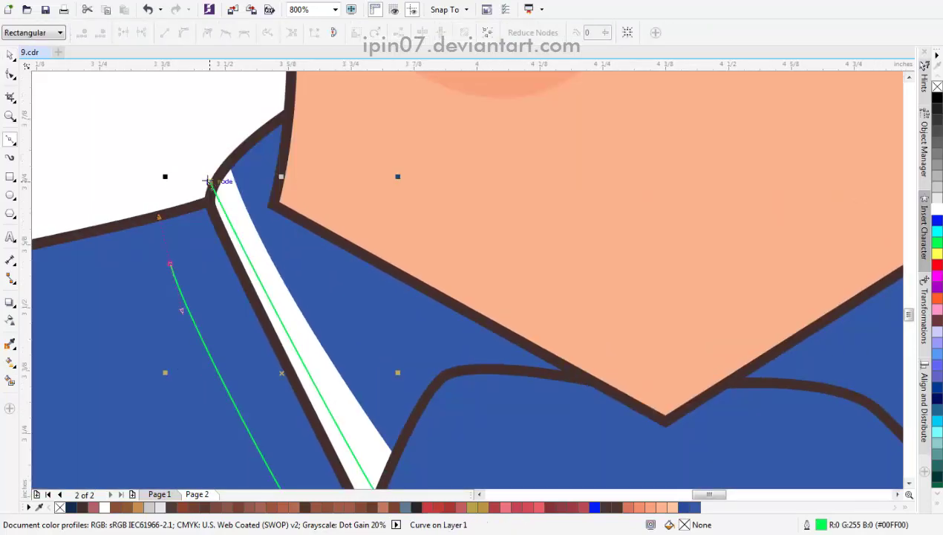
scroll(168, 263, "down", 3)
scroll(358, 369, "up", 1)
key("F10")
left_click_drag(353, 368, 312, 259)
key("space")
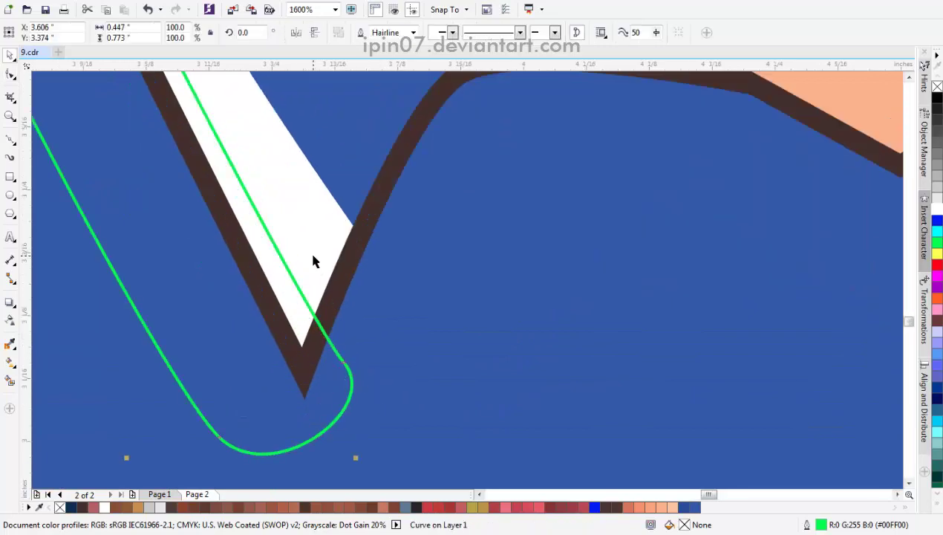
Step: Intersect the closed curve with the left collar's white strip and fill the resulting outer stripe with red #BD4137
left_click(398, 33)
scroll(338, 259, "down", 5)
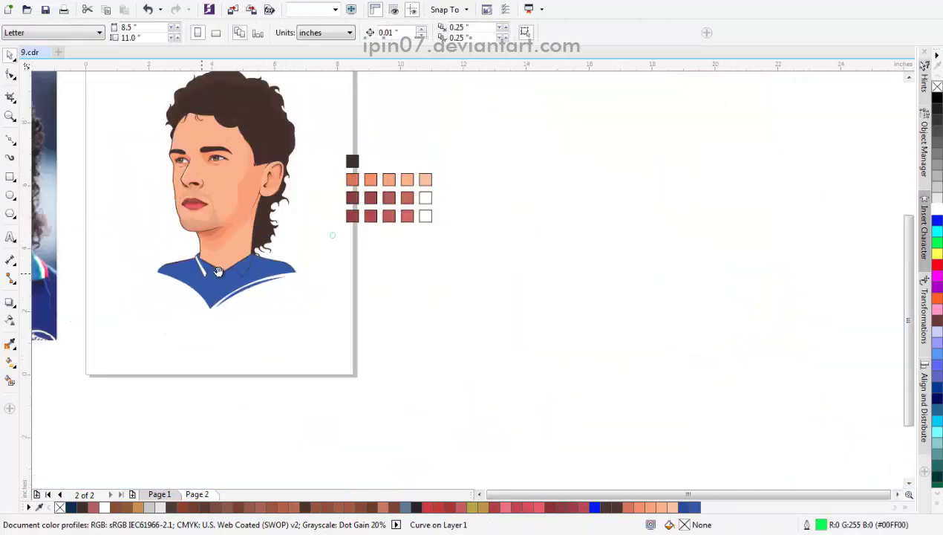
scroll(337, 260, "up", 1)
scroll(338, 260, "up", 3)
left_click(338, 259)
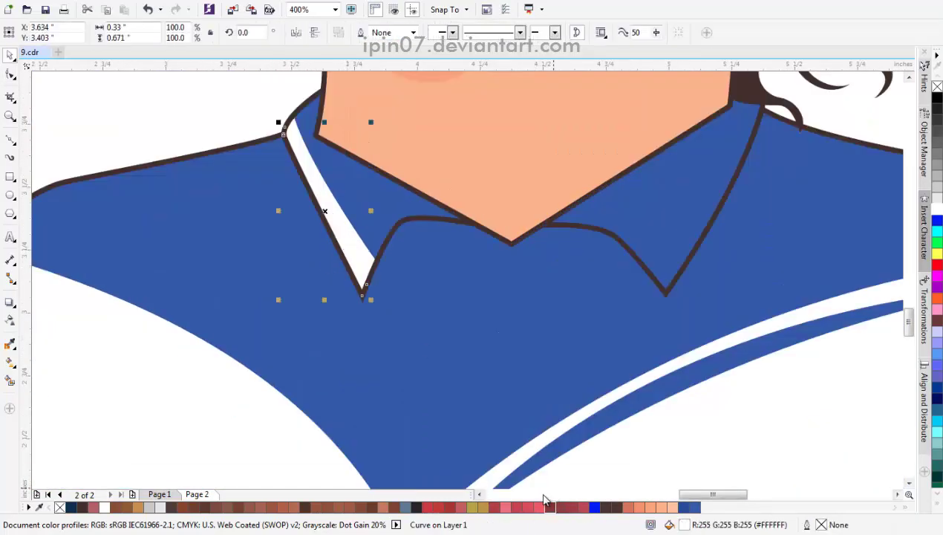
left_click(433, 507)
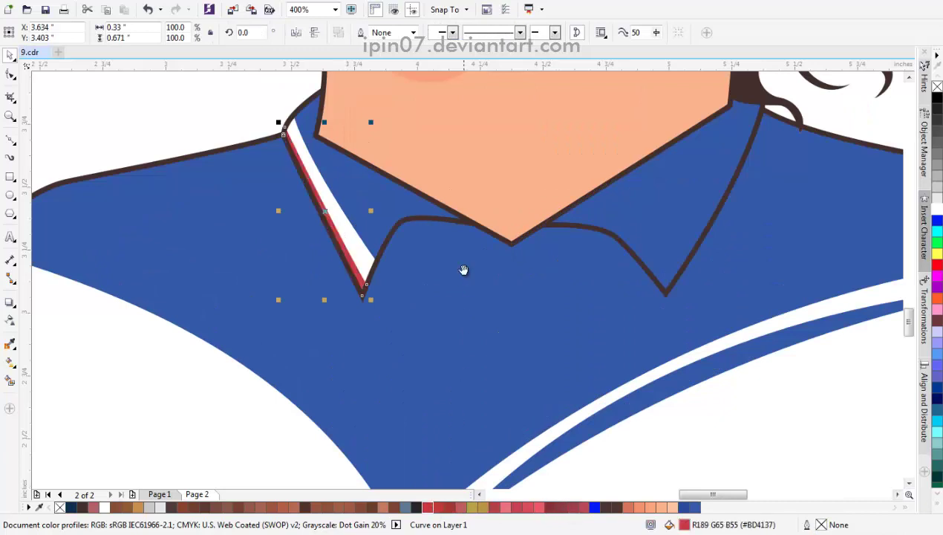
Step: Fill the inner stripe of the left collar's edge with green #32944C
scroll(464, 270, "up", 1)
left_click(261, 271)
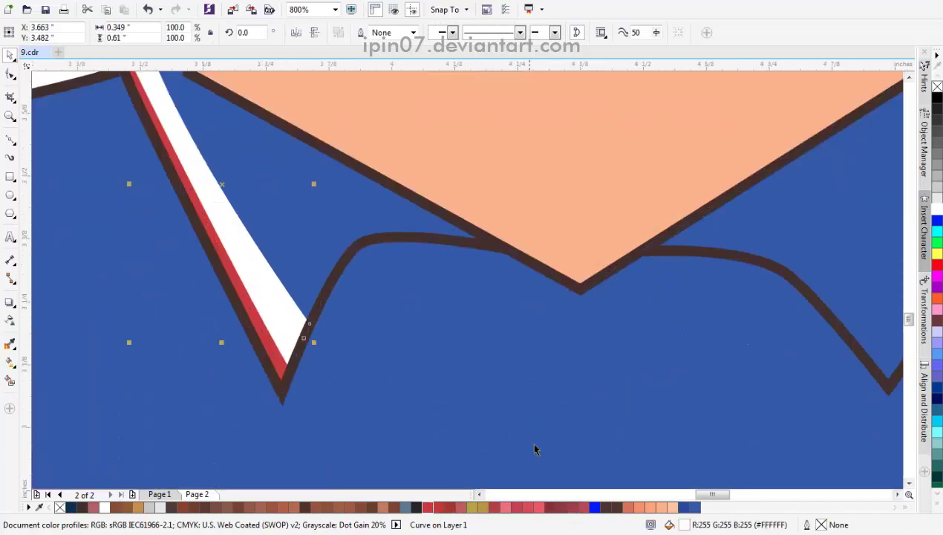
double_click(682, 524)
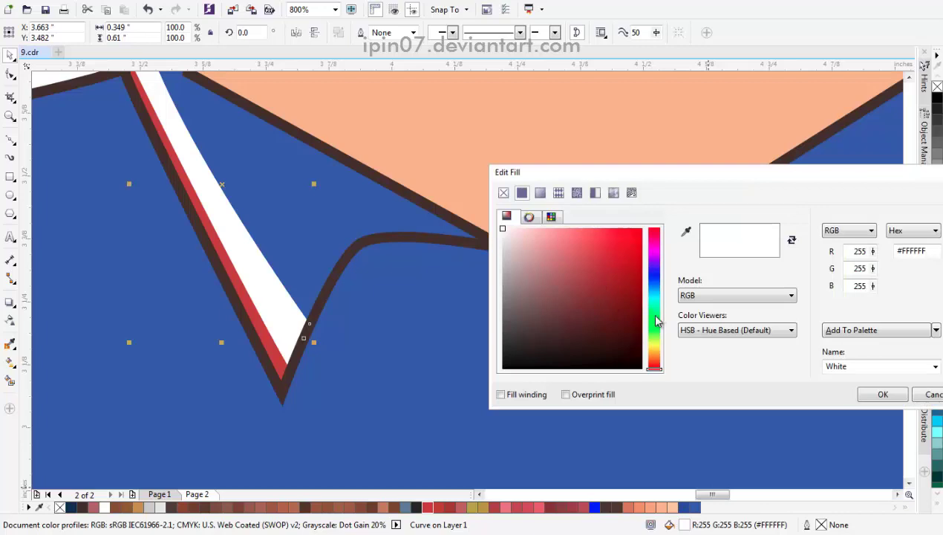
left_click(655, 316)
left_click(595, 287)
left_click(881, 394)
scroll(348, 295, "down", 6)
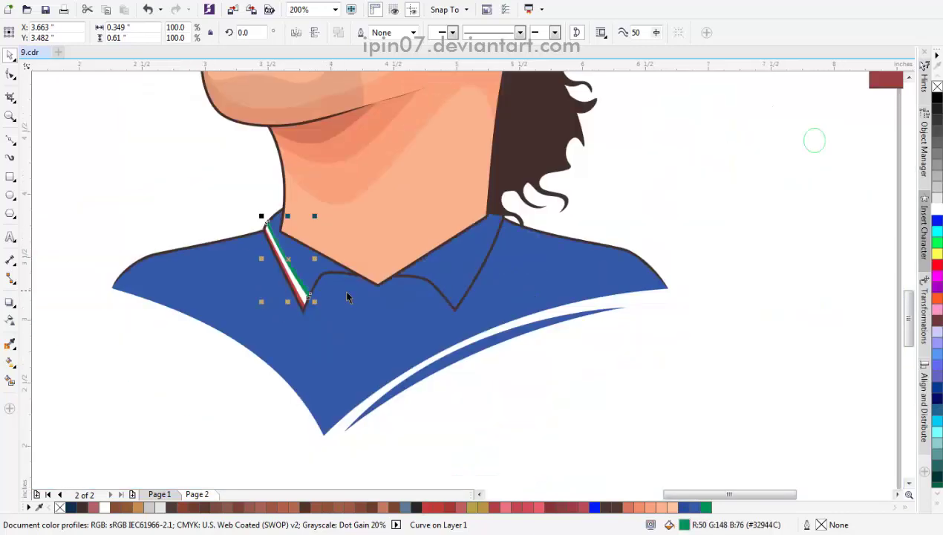
key("Escape")
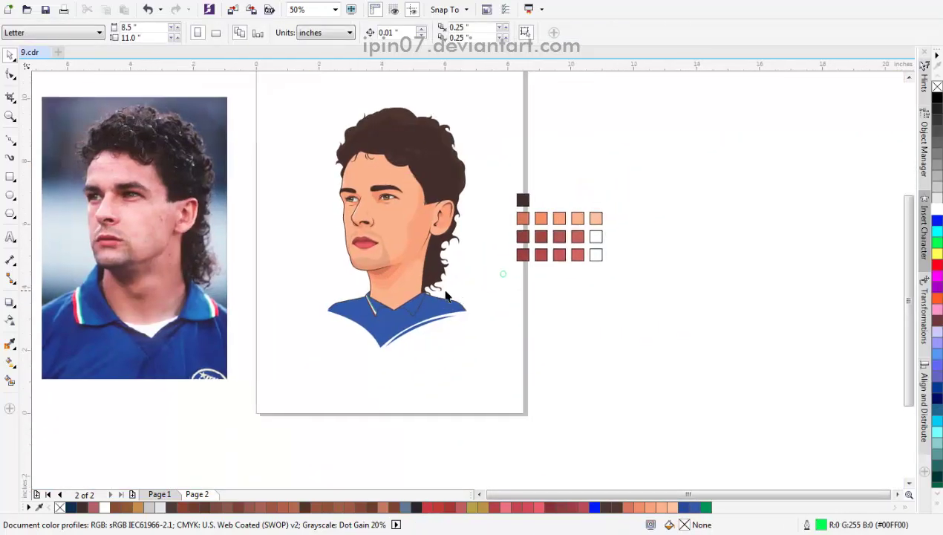
Step: Draw a closed curve over the right collar's outer edge, from the hair past the collar tip, and fine-tune its nodes
scroll(468, 295, "up", 5)
key("F5")
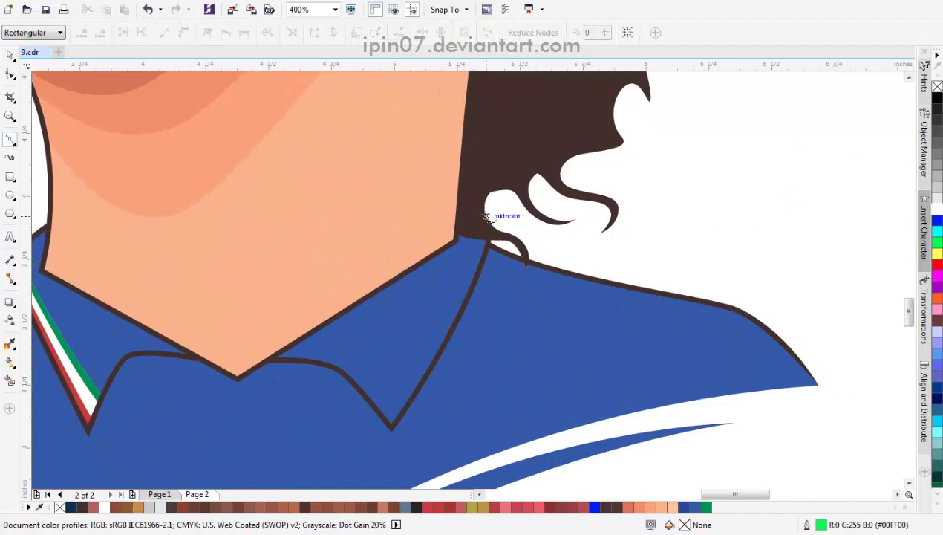
left_click(486, 217)
left_click(368, 394)
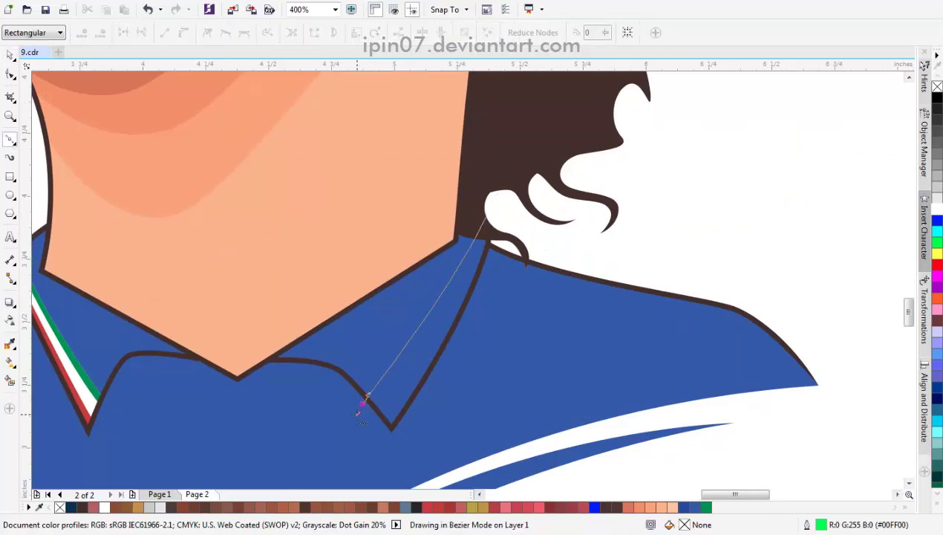
left_click_drag(431, 442, 514, 383)
left_click_drag(567, 242, 568, 211)
scroll(364, 453, "up", 2)
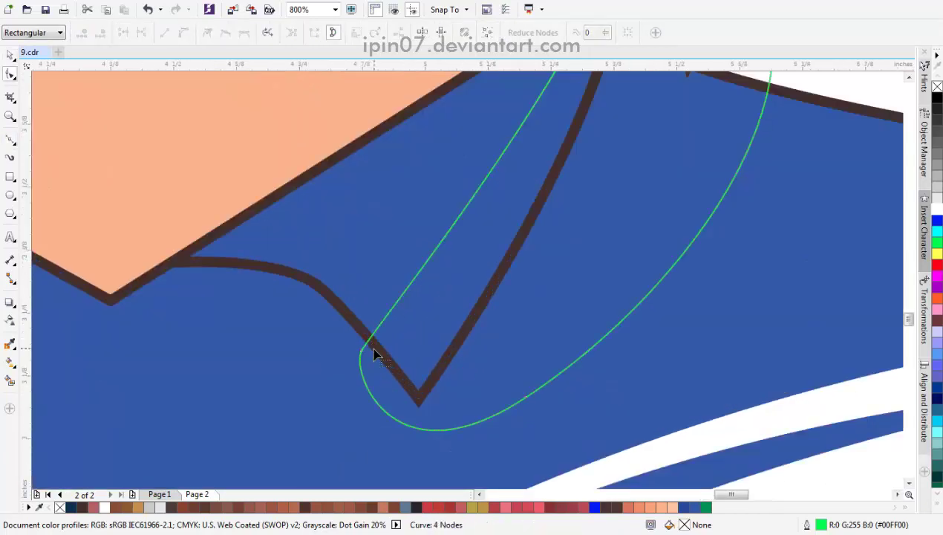
left_click(374, 352)
scroll(364, 367, "down", 2)
left_click_drag(450, 255, 426, 297)
Step: Intersect the closed curve with the right collar fill and fill the resulting edge strip white
key("space")
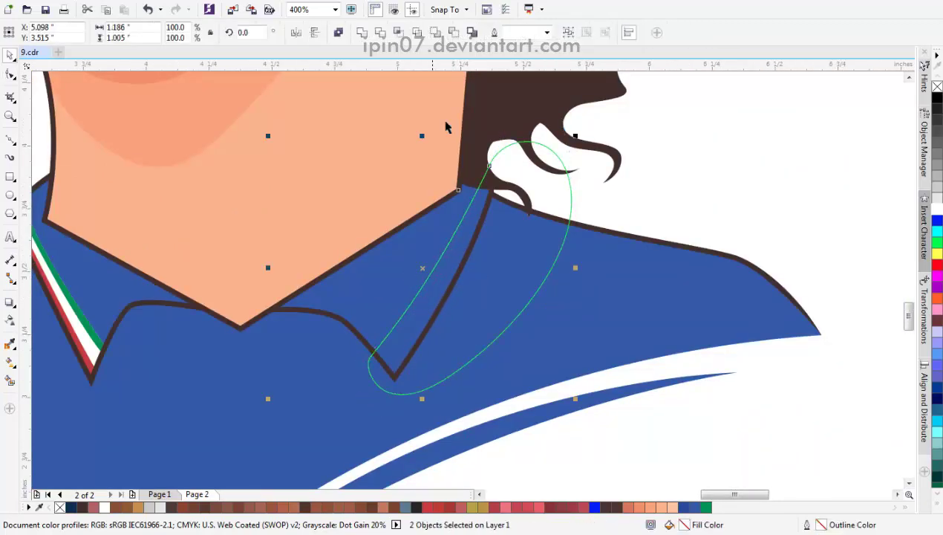
left_click(398, 33)
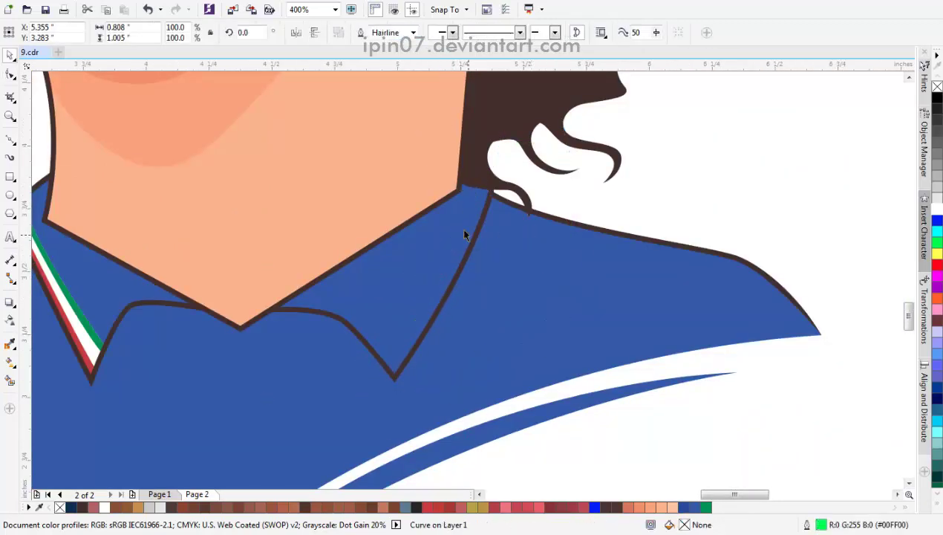
left_click(936, 210)
Step: Draw a closed curve over the inner part of the right collar's white strip, from the hair past the tip, and adjust its nodes
key("F10")
left_click(16, 145)
scroll(388, 207, "up", 2)
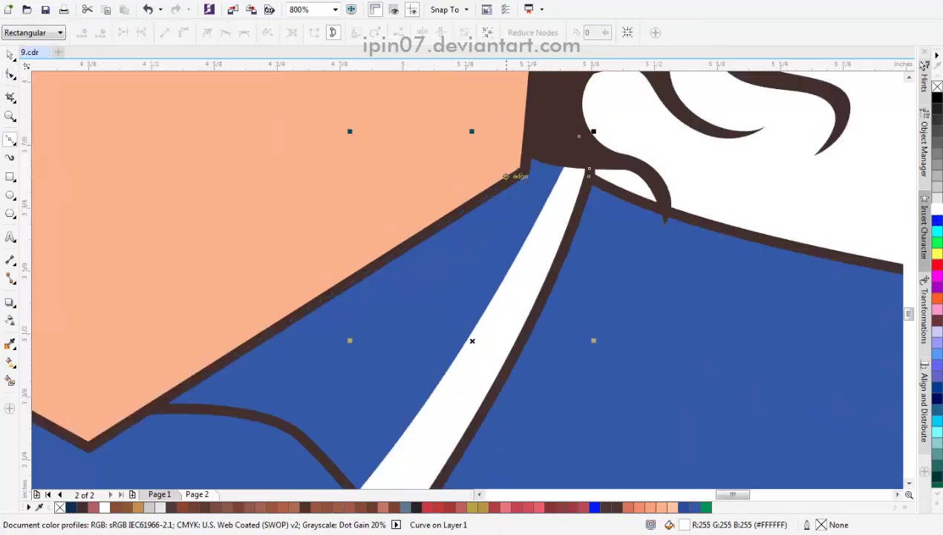
left_click(579, 140)
scroll(541, 253, "down", 3)
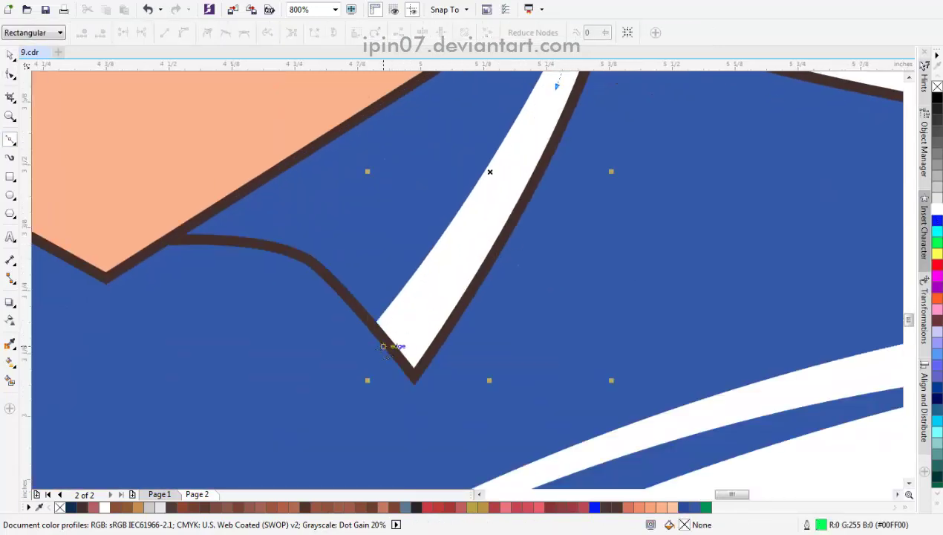
scroll(295, 315, "down", 2)
left_click_drag(319, 239, 361, 173)
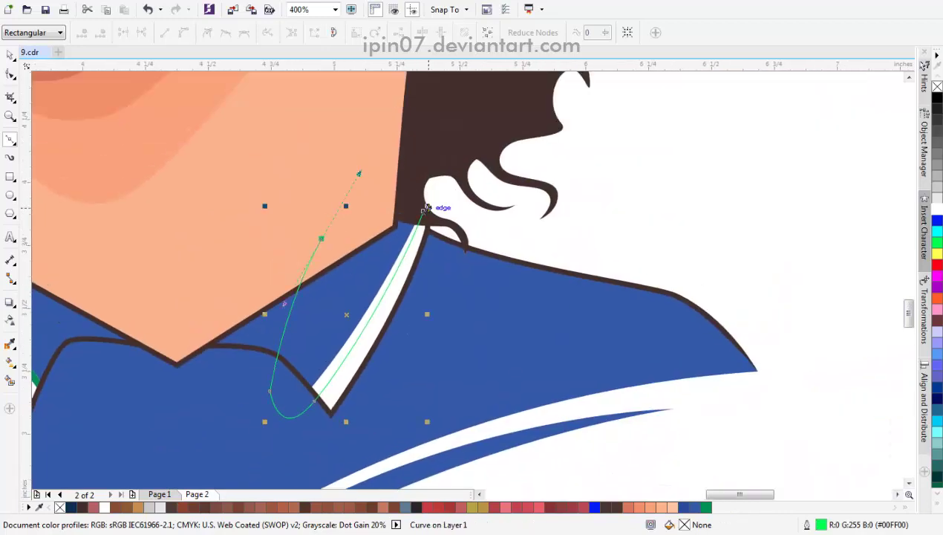
left_click(426, 208)
scroll(427, 206, "up", 4)
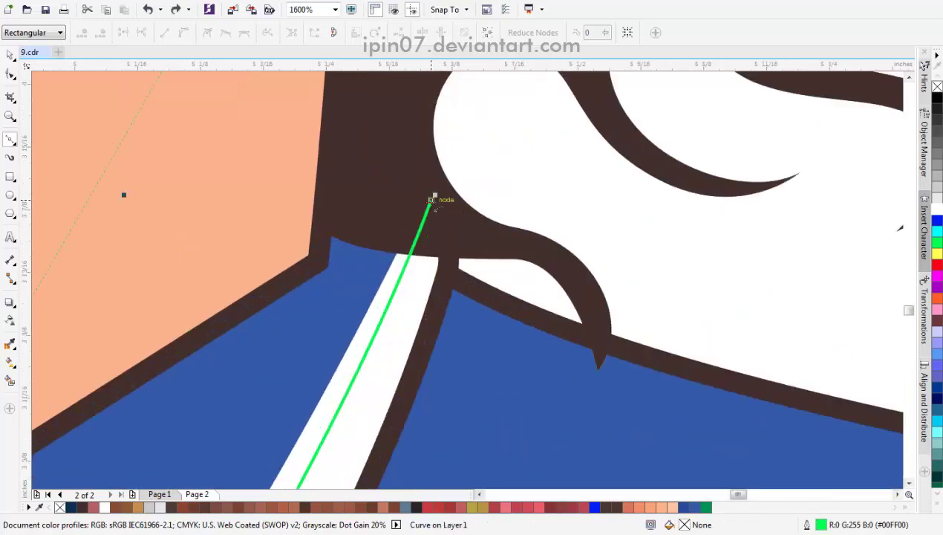
left_click(433, 199)
key("F10")
scroll(486, 276, "down", 2)
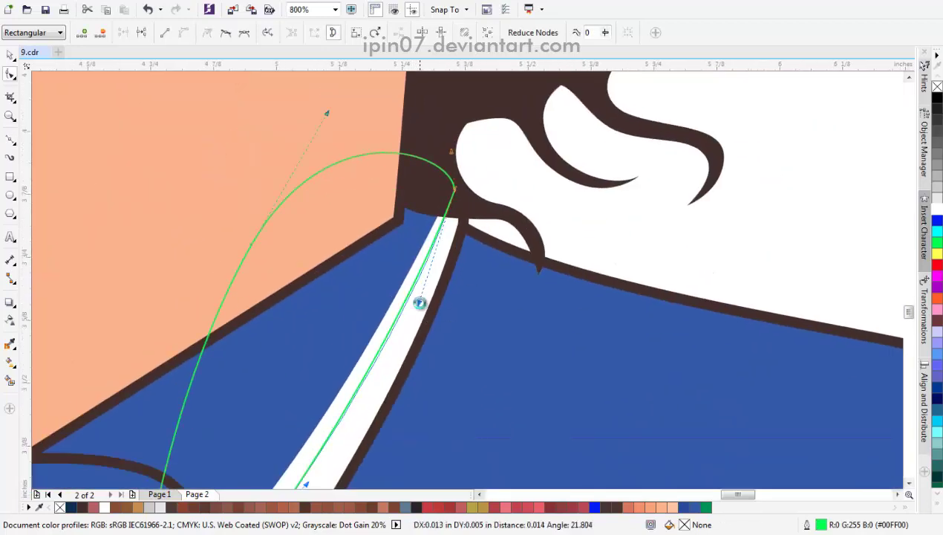
scroll(418, 301, "down", 3)
Step: Draw a second closed curve over the outer part of the right collar's white strip and refine its nodes into a smooth edge
left_click(10, 139)
scroll(406, 152, "up", 1)
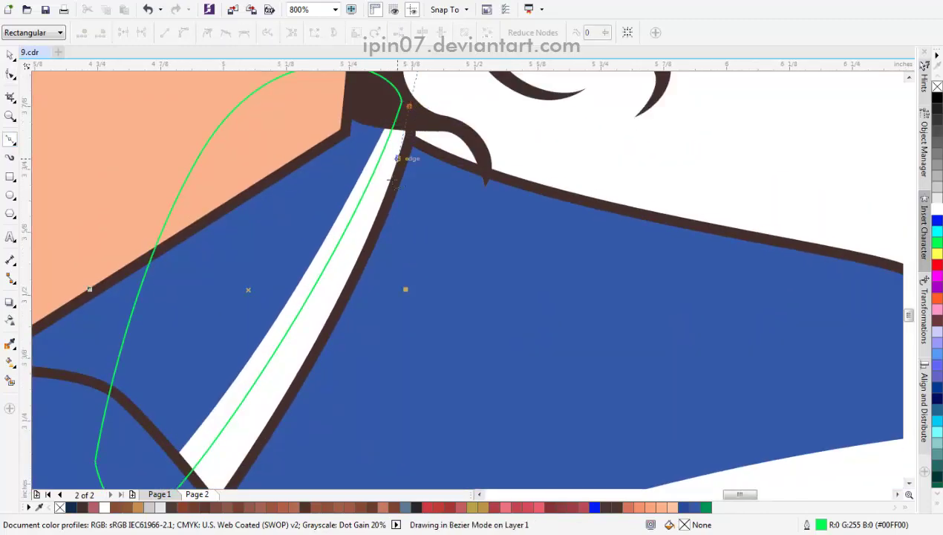
scroll(379, 179, "down", 3)
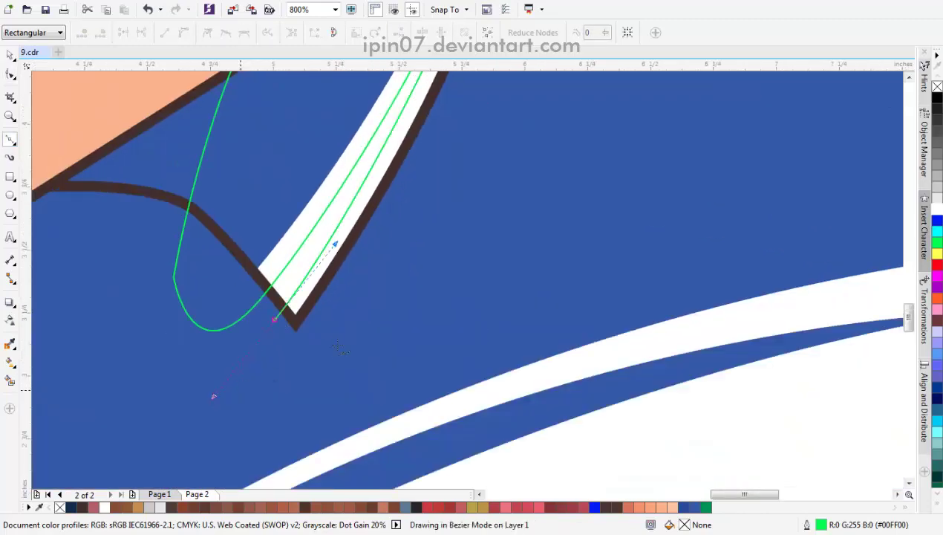
scroll(332, 244, "down", 2)
scroll(407, 186, "up", 1)
scroll(334, 267, "up", 1)
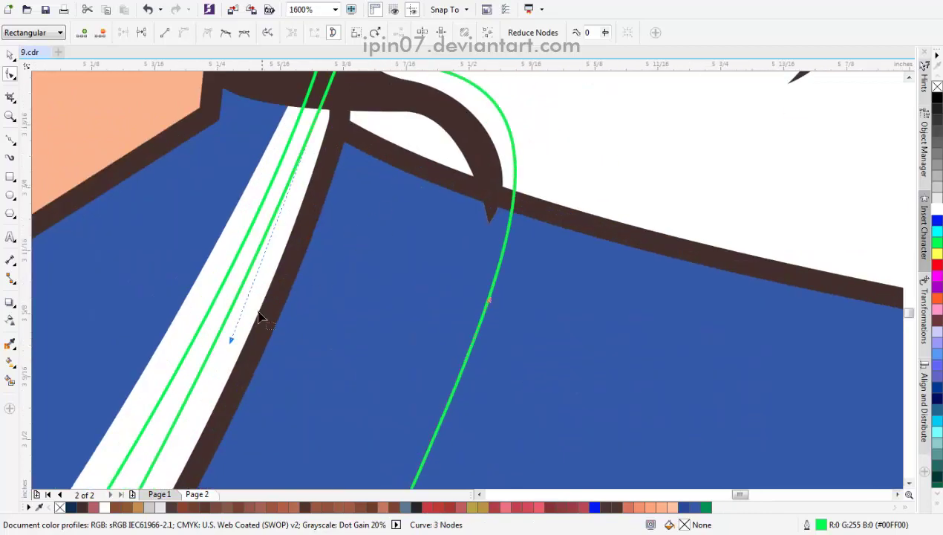
left_click_drag(263, 316, 283, 244)
scroll(283, 244, "down", 1)
scroll(284, 245, "up", 1)
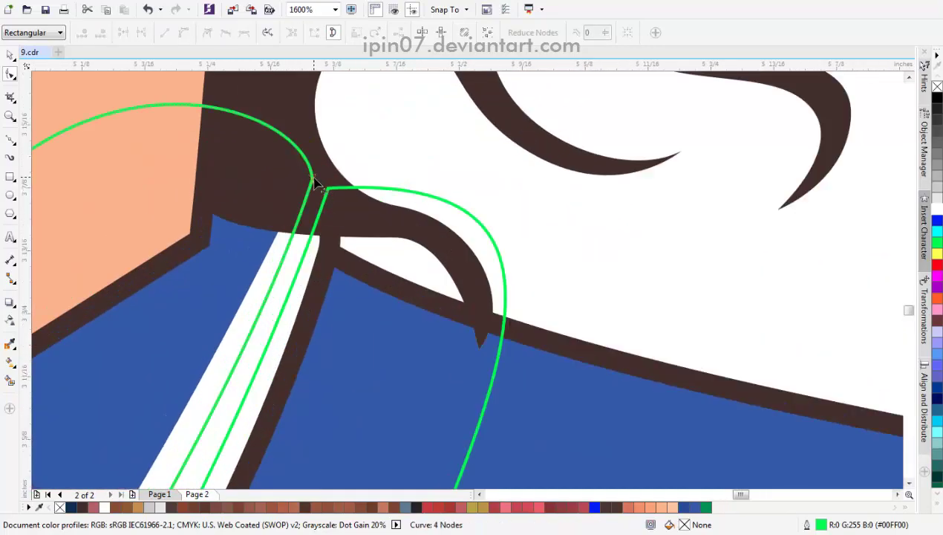
scroll(324, 280, "down", 1)
key("Delete")
scroll(171, 338, "up", 1)
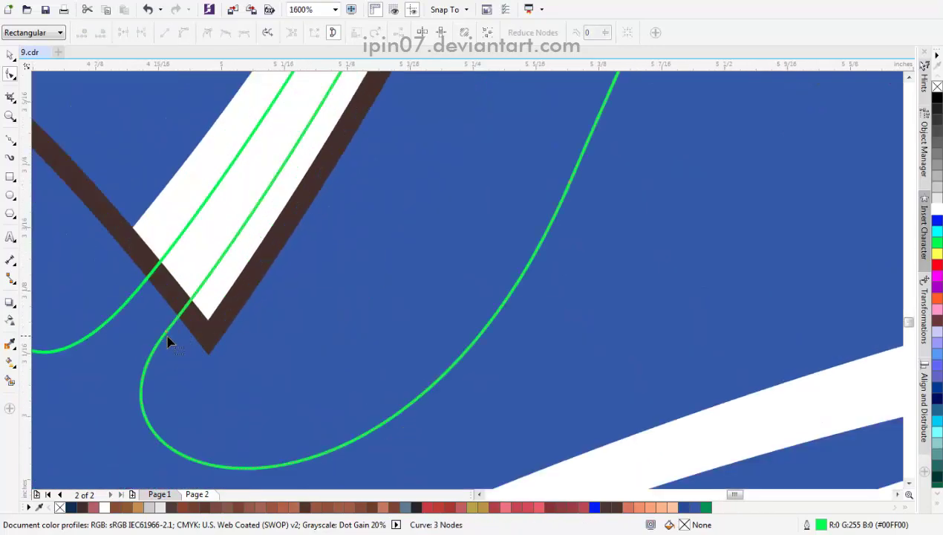
Step: Intersect the outer curve with the right collar's white strip and fill the resulting outer stripe with red #BD4137
key("space")
scroll(178, 312, "down", 1)
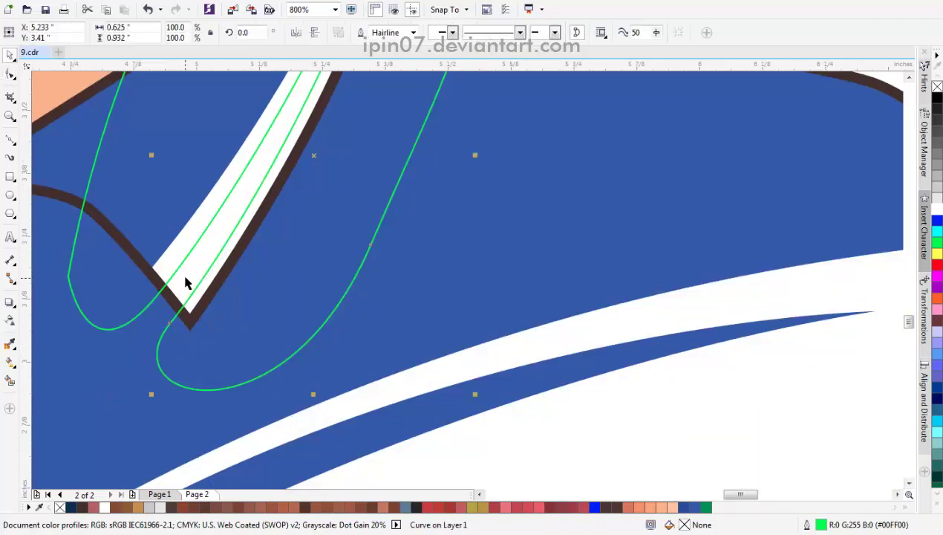
left_click(185, 276, "shift")
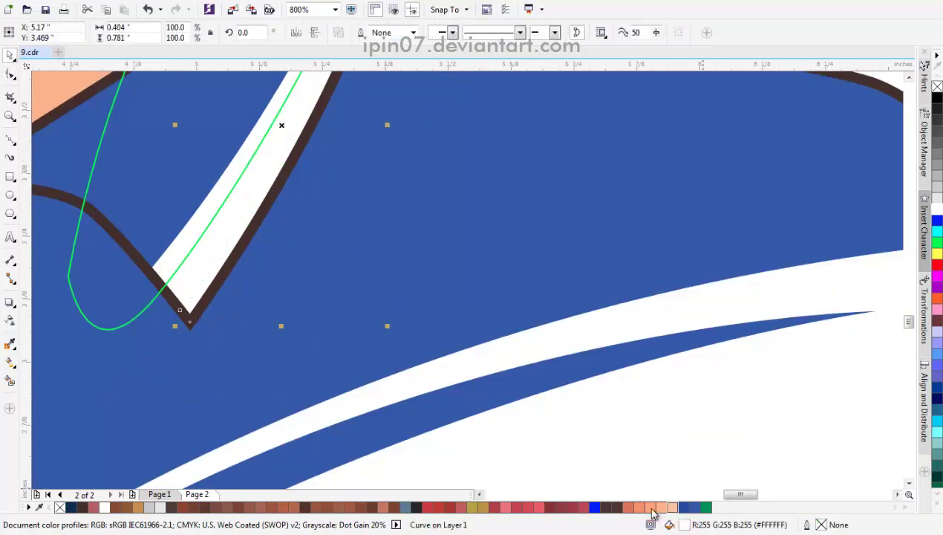
left_click(428, 507)
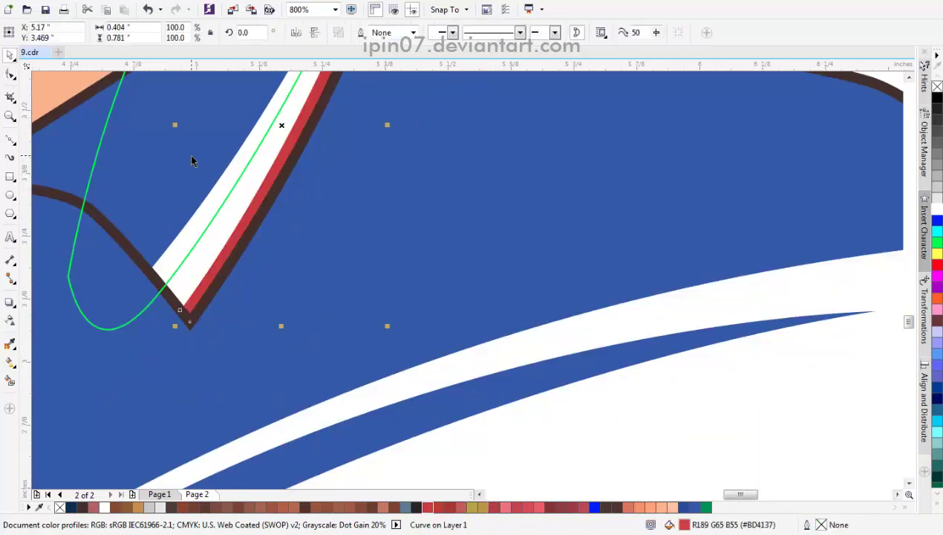
Step: Intersect the inner curve with the right collar's white strip and fill the resulting inner stripe with green
left_click(237, 189)
left_click(297, 135, "shift")
left_click(398, 32)
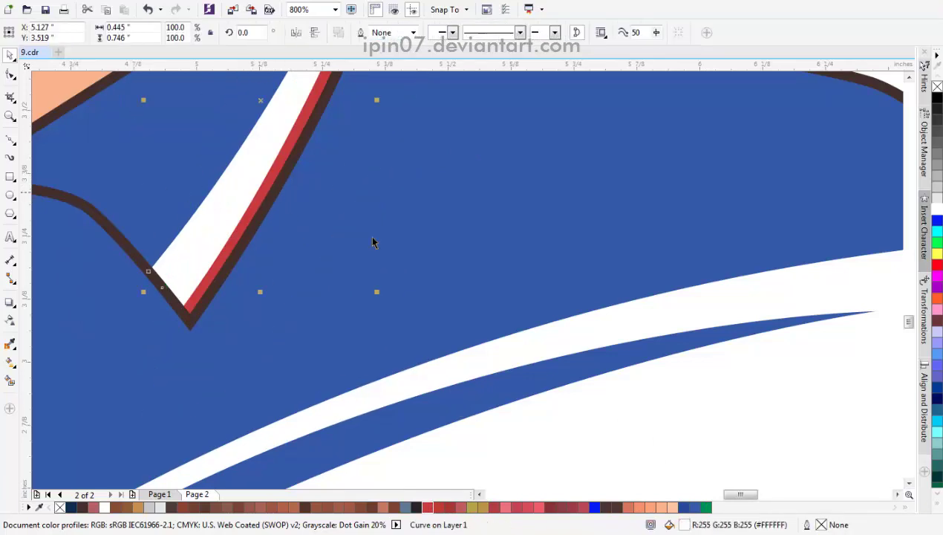
left_click(706, 507)
scroll(425, 227, "down", 4)
key("Escape")
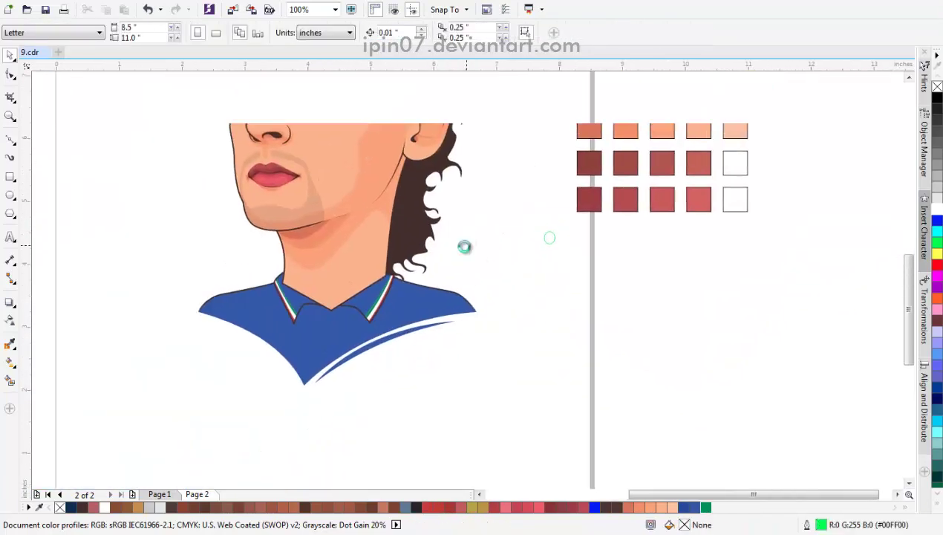
Step: Draw a small closed tapered shape where the left collar meets the neck corner and fill it dark brown #3E2C28 without outline
left_click(10, 139)
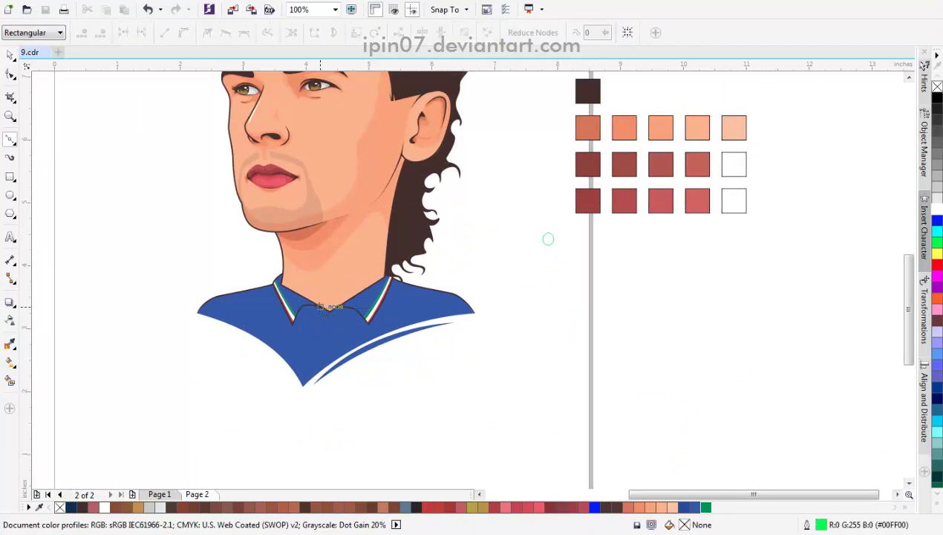
scroll(215, 215, "up", 5)
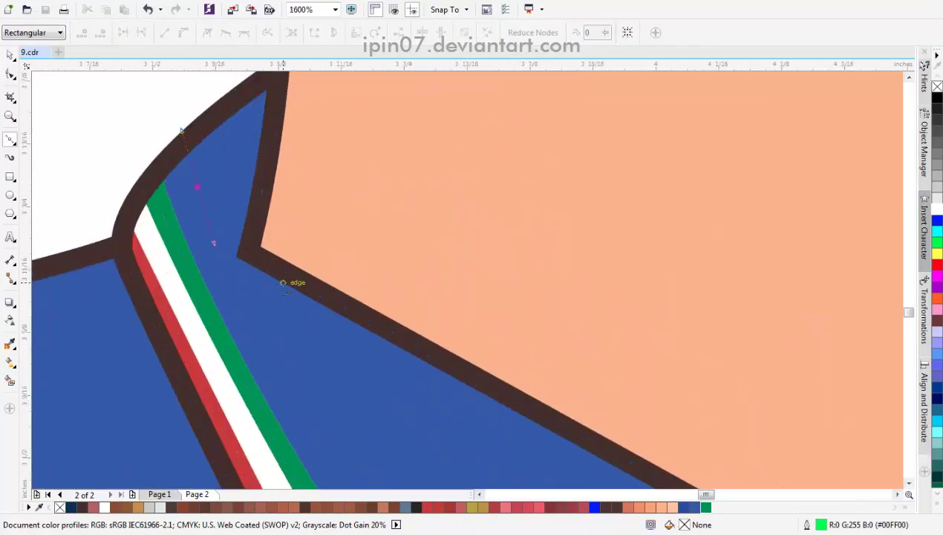
left_click(283, 282)
double_click(287, 285)
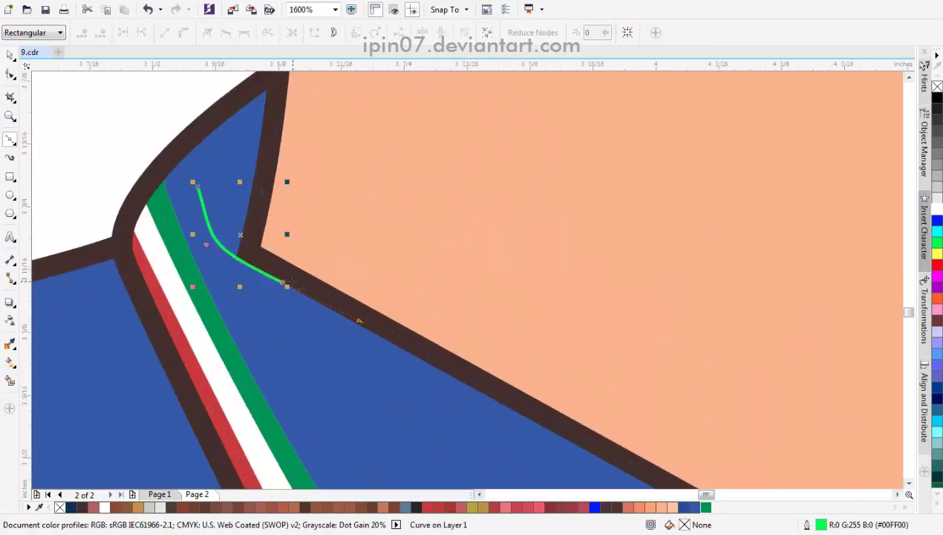
left_click(198, 187)
scroll(254, 254, "down", 3)
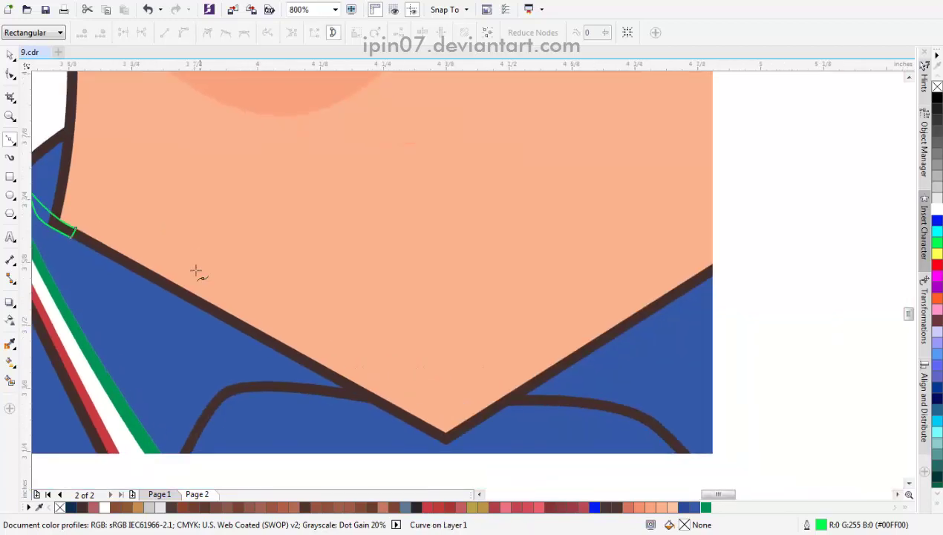
scroll(457, 284, "down", 1)
Step: Draw a thin closed shape where the right collar meets the neck and hair, and fill it dark brown
scroll(467, 293, "up", 4)
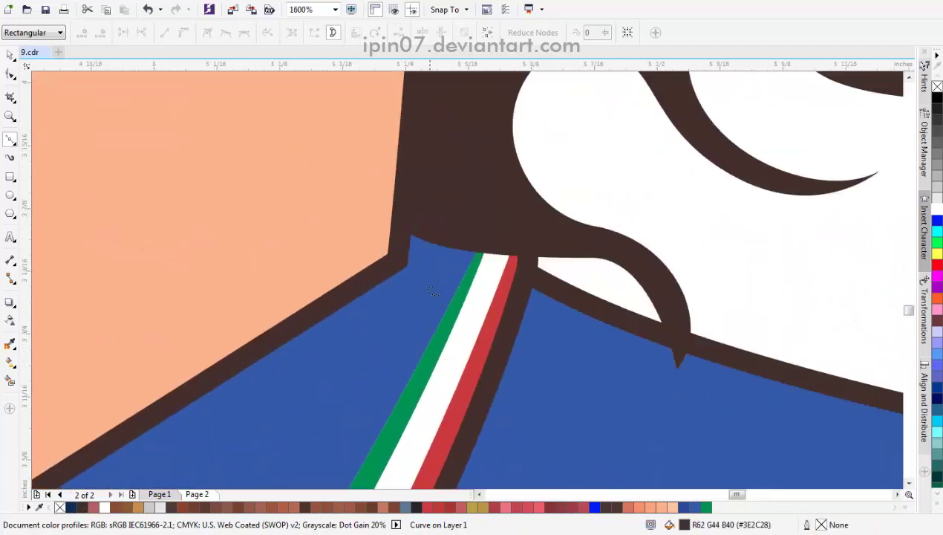
left_click(383, 281)
left_click(467, 220)
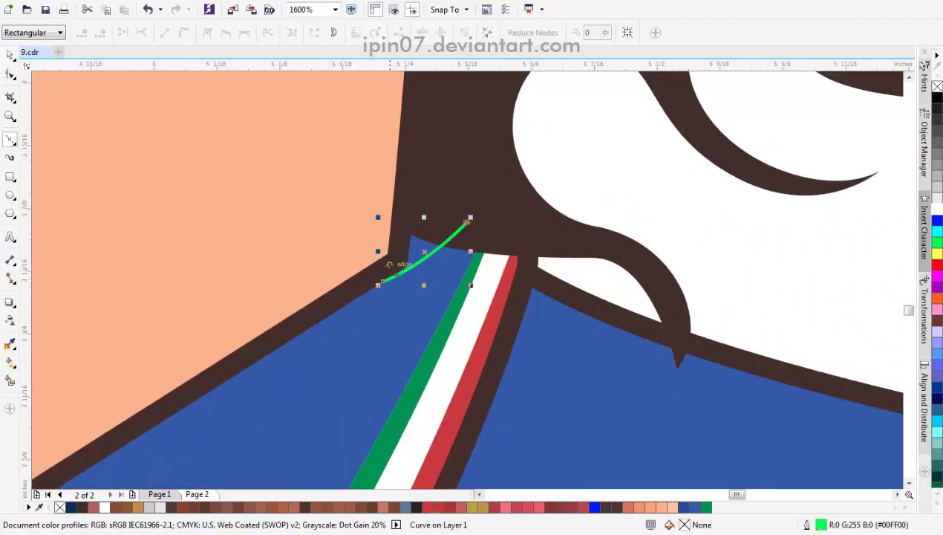
key("space")
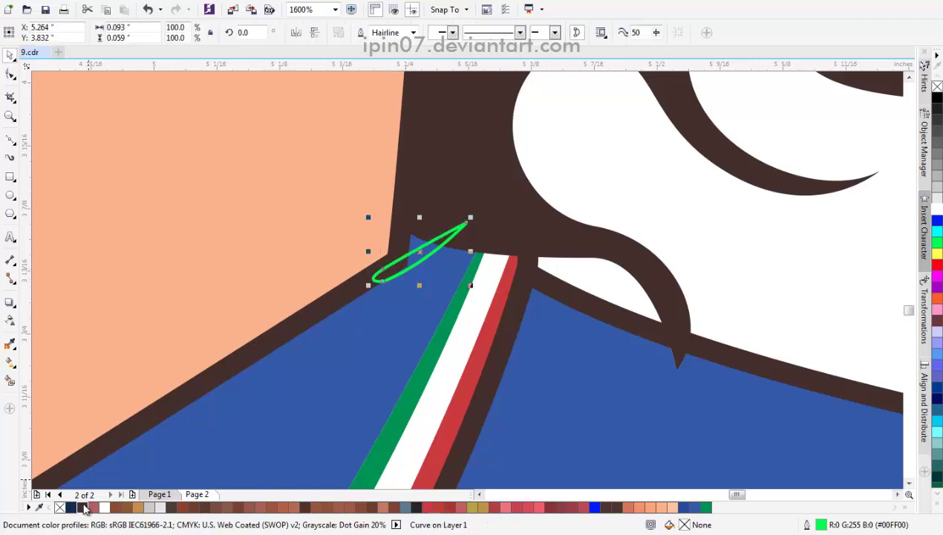
left_click(82, 507)
scroll(214, 371, "down", 2)
scroll(356, 355, "down", 1)
Step: Start a Bezier curve on the left shoulder line and run it beside the left collar's outer edge to just below its tip
key("F10")
scroll(789, 172, "up", 3)
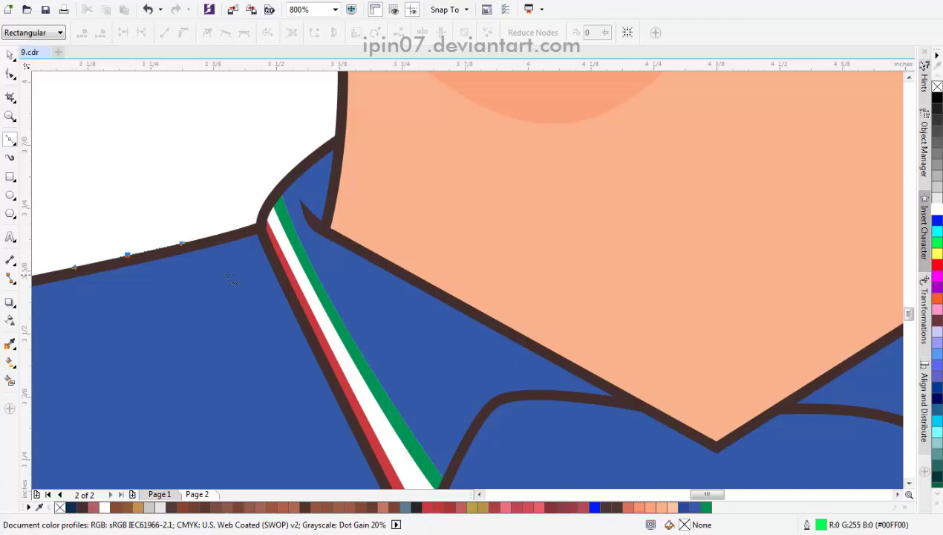
left_click_drag(230, 278, 252, 271)
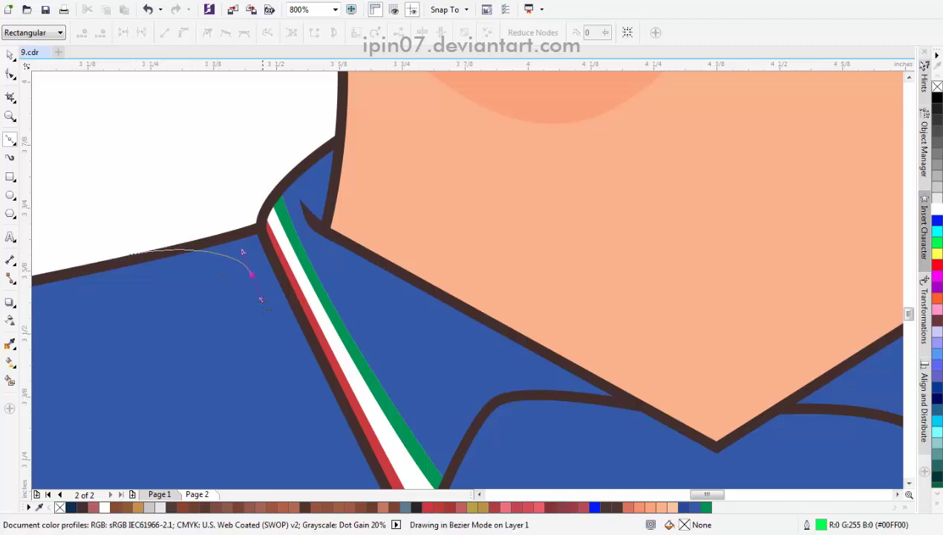
scroll(310, 336, "down", 3)
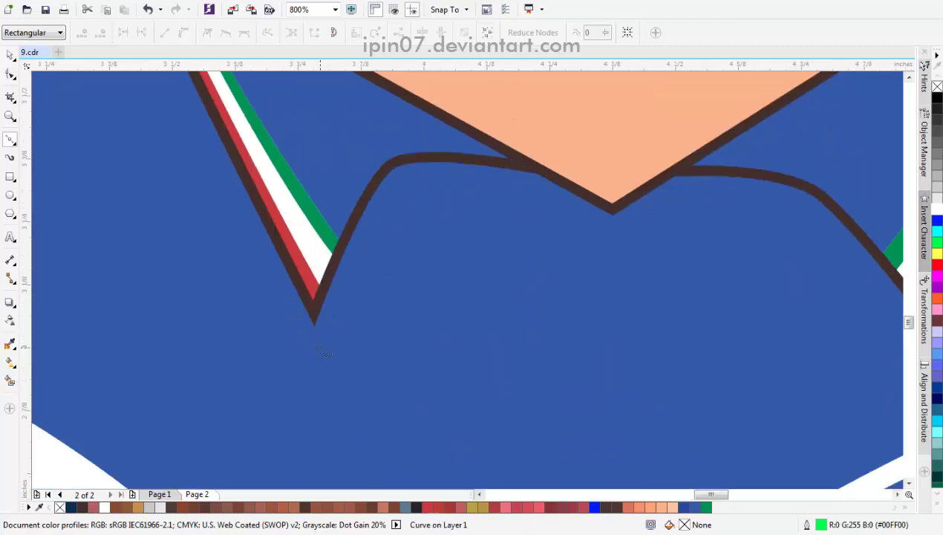
left_click(323, 351)
scroll(323, 352, "right", 2)
key("ctrl+z")
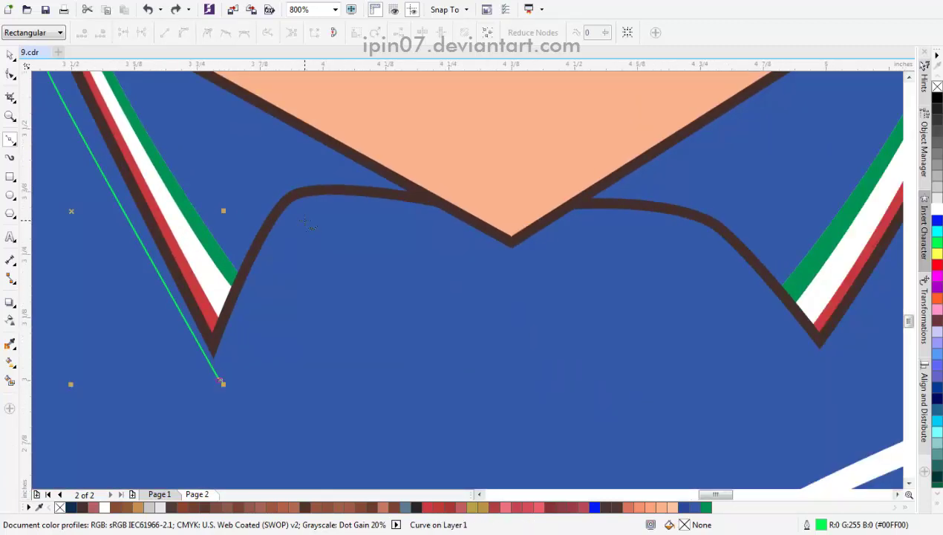
Step: Continue the curve under the left collar's front edge, across the neckline point and along the right collar to just below its tip
left_click(306, 222)
scroll(306, 223, "right", 2)
left_click(358, 225)
scroll(354, 230, "down", 3)
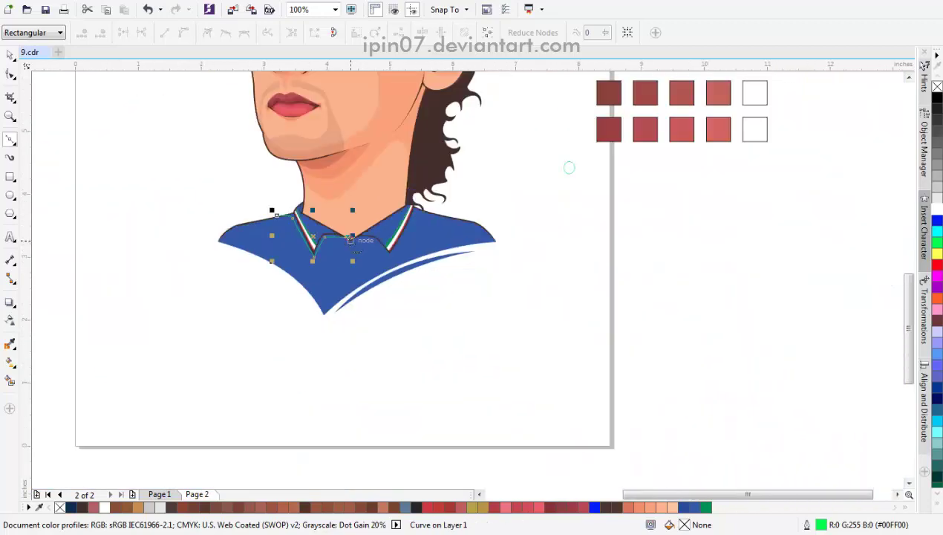
scroll(350, 239, "down", 1)
scroll(391, 250, "up", 3)
scroll(269, 212, "left", 2)
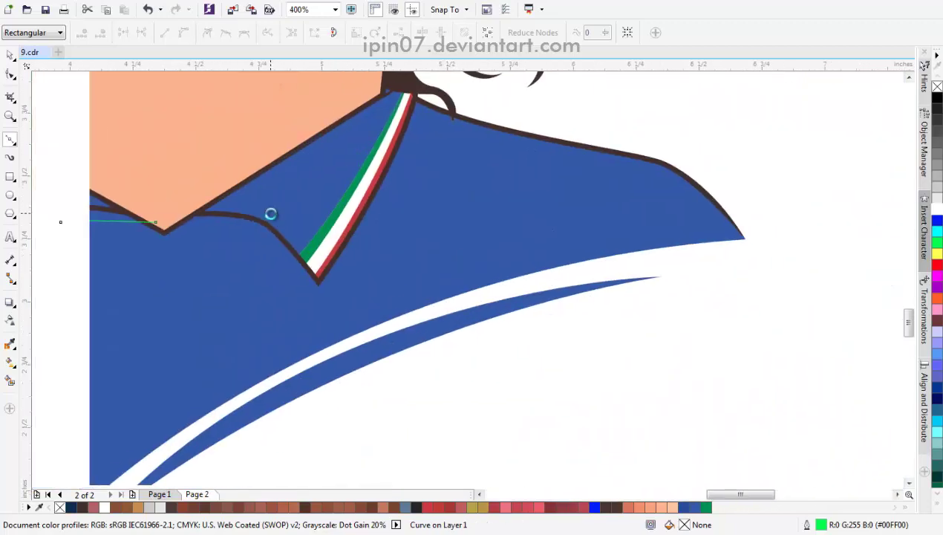
scroll(231, 226, "up", 1)
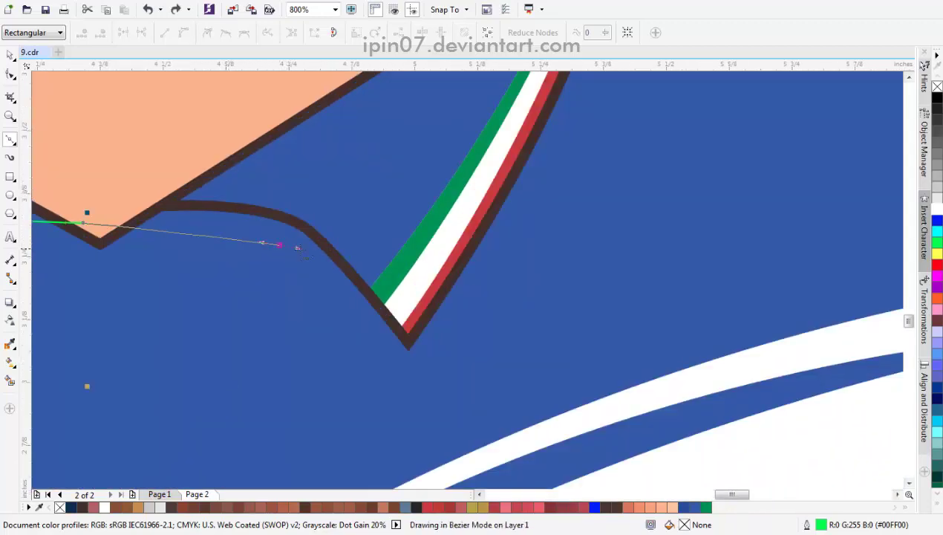
scroll(305, 271, "down", 2)
scroll(317, 294, "right", 2)
key("ctrl+z")
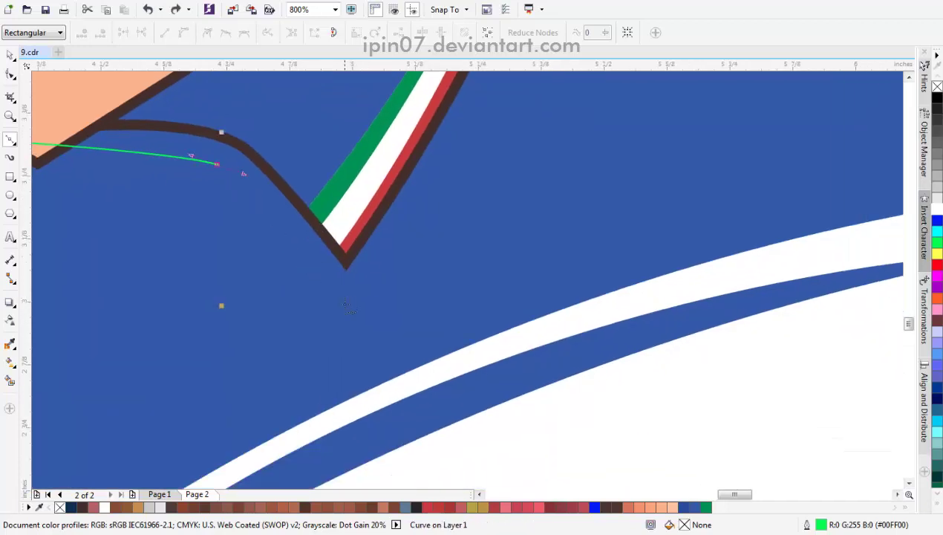
left_click(356, 304)
scroll(297, 289, "down", 1)
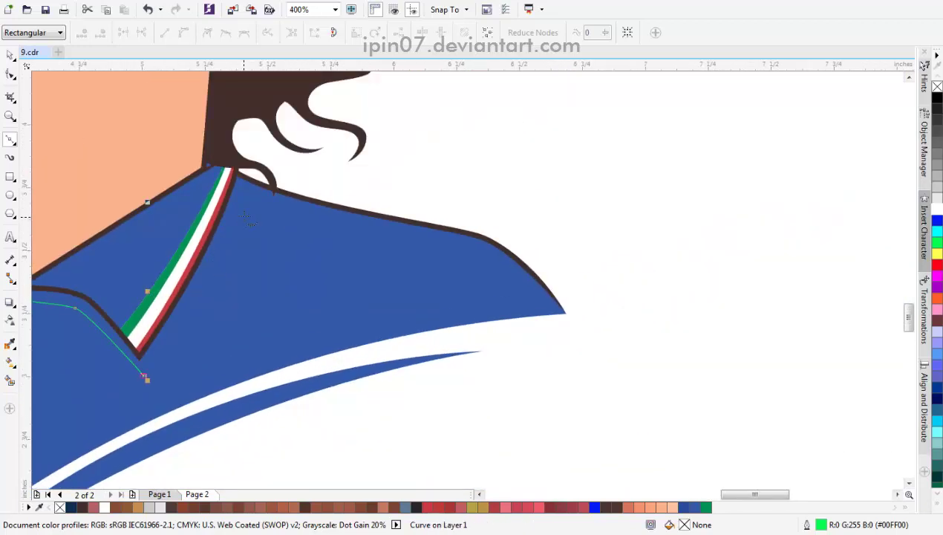
Step: Extend the curve up beside the right collar's outer edge and across to the right shoulder line
left_click_drag(247, 216, 269, 148)
key("ctrl+z")
left_click_drag(232, 227, 261, 153)
left_click_drag(409, 217, 459, 183)
scroll(390, 199, "down", 1)
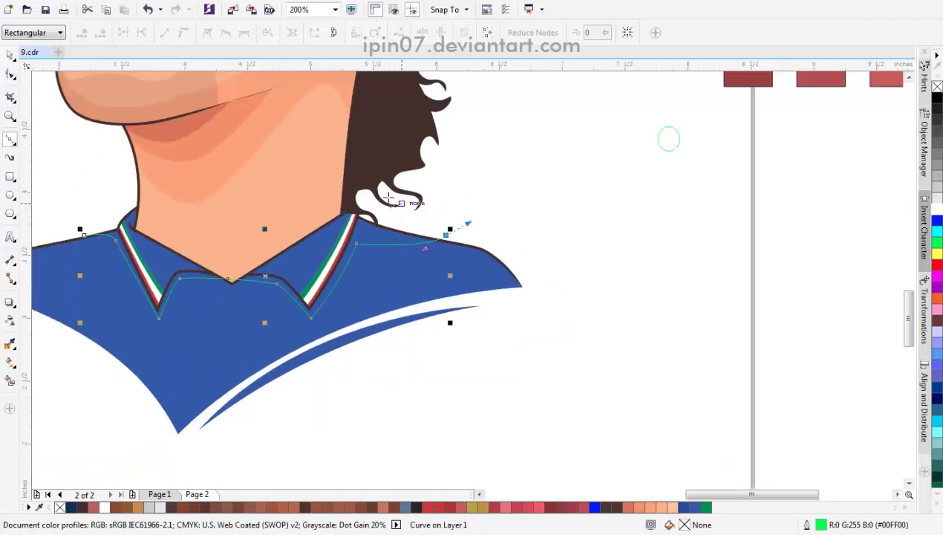
Step: Extend the curve over the hair and neck, back across the top of the right collar, and down its outer edge to the tip
scroll(345, 187, "up", 2)
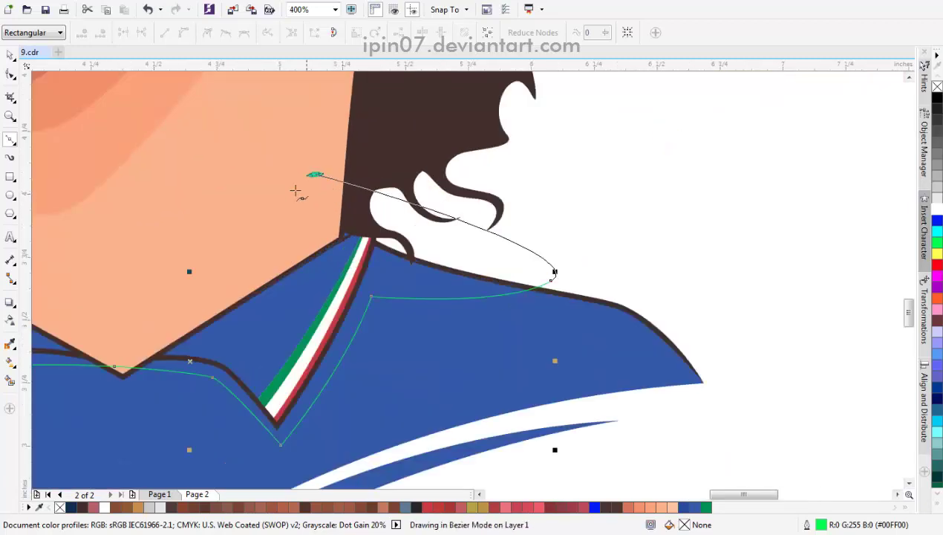
left_click(312, 270)
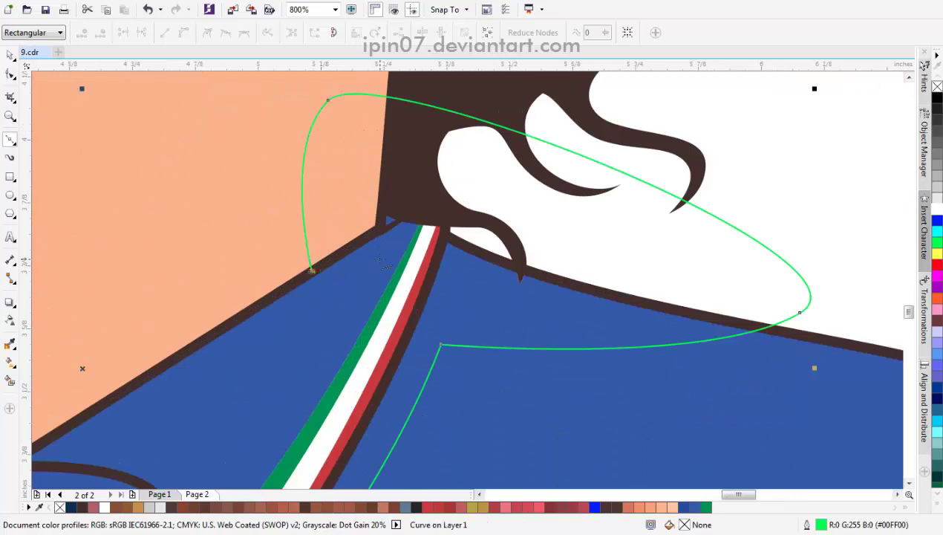
left_click_drag(388, 253, 406, 257)
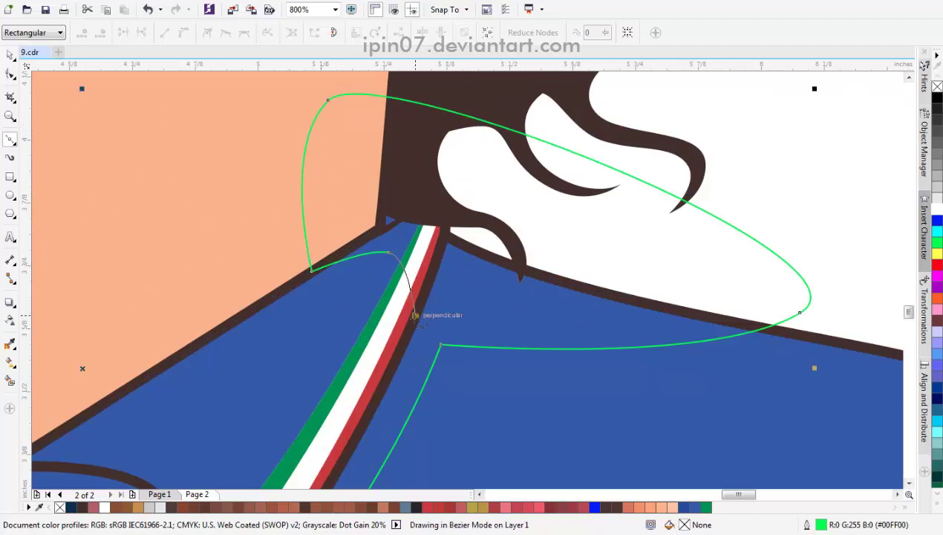
scroll(416, 309, "down", 2)
scroll(346, 375, "up", 2)
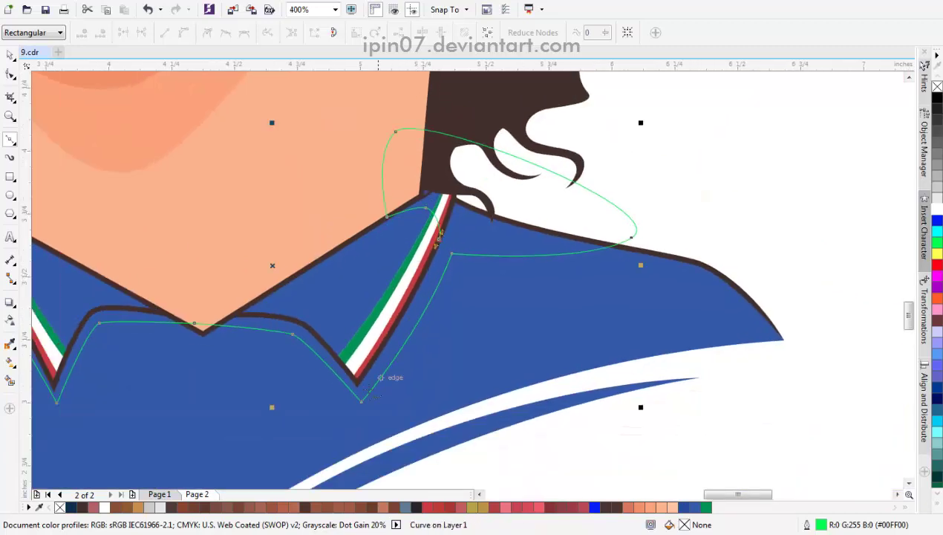
scroll(346, 375, "left", 2)
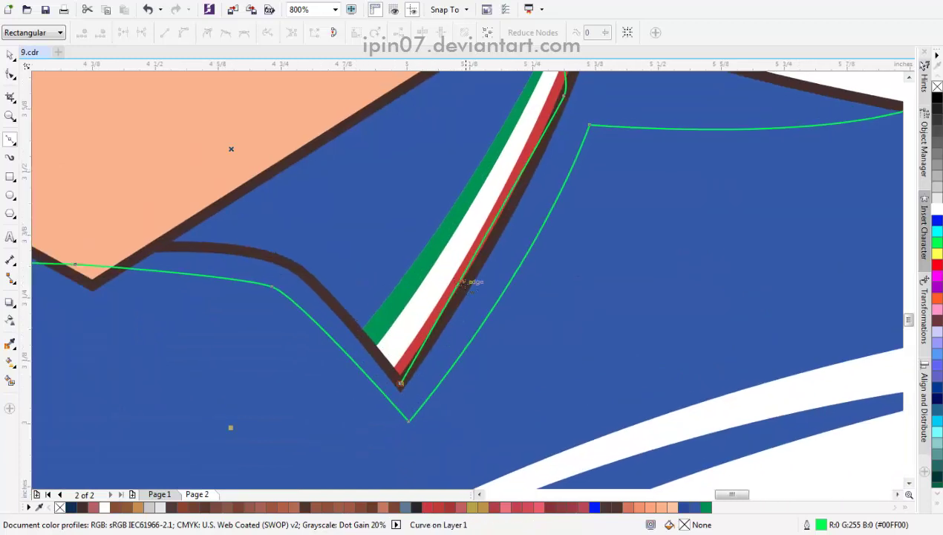
key("ctrl+z")
left_click_drag(403, 380, 346, 452)
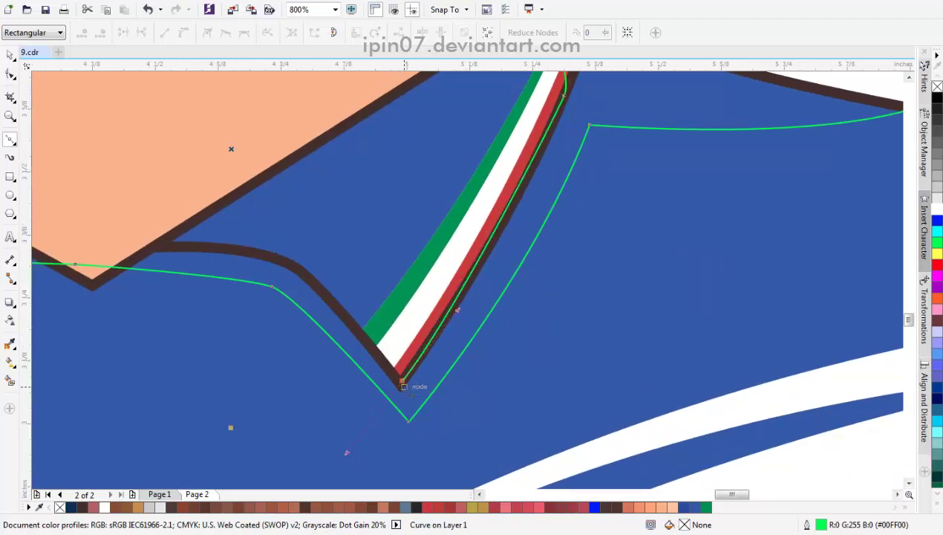
Step: Continue the curve up the right collar's front edge and across the neckline to the left collar's tip
scroll(348, 274, "left", 1)
left_click_drag(316, 267, 175, 197)
scroll(265, 253, "left", 4)
left_click(265, 254)
scroll(322, 227, "down", 2)
scroll(316, 242, "up", 2)
scroll(274, 214, "left", 3)
scroll(274, 214, "down", 1)
scroll(243, 290, "left", 1)
Step: Trace up the left collar's outer edge to the neck line and loop outside the neck to close the curve at the left shoulder
scroll(244, 290, "down", 2)
scroll(215, 226, "up", 6)
scroll(215, 227, "left", 3)
scroll(211, 208, "up", 2)
scroll(209, 187, "up", 1)
left_click_drag(337, 251, 358, 267)
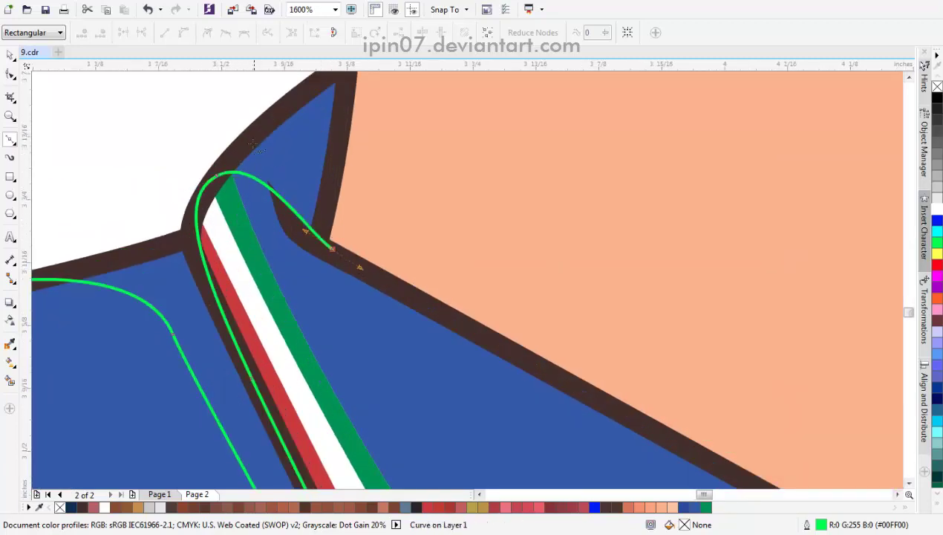
scroll(435, 241, "down", 2)
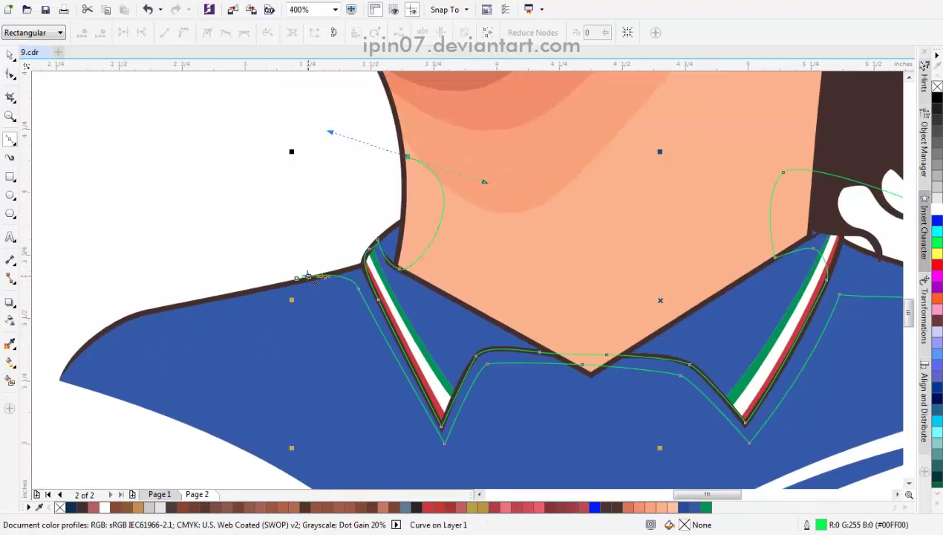
Step: Intersect the closed shadow outline with the blue jersey body to create the shadow piece beneath the collar
key("space")
scroll(206, 273, "down", 3)
scroll(206, 273, "right", 3)
left_click(407, 33)
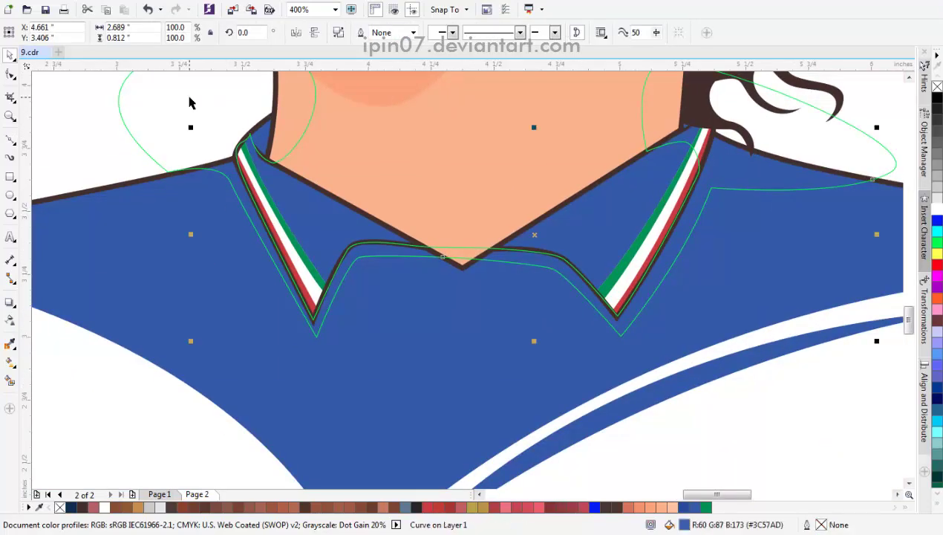
left_click(281, 201)
scroll(284, 196, "down", 1)
left_click(226, 172)
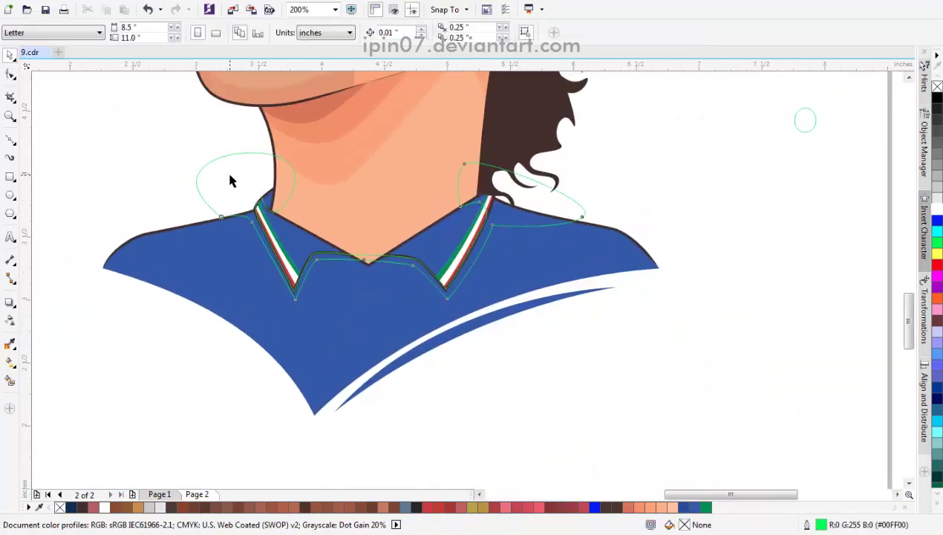
left_click(250, 221)
left_click(250, 221)
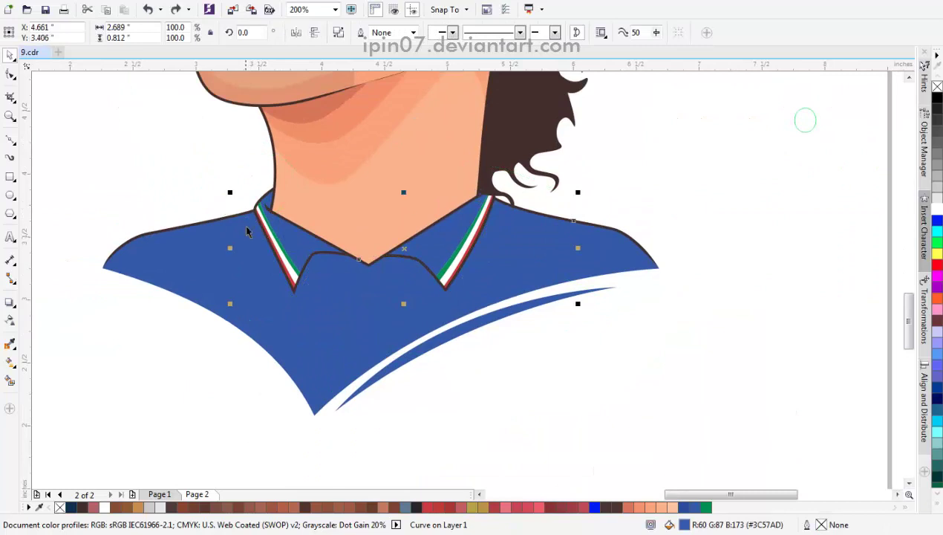
Step: Weld the left and right blue collar shapes into one and intersect them with the shadow outline
left_click(250, 216, "alt")
left_click(253, 207, "alt")
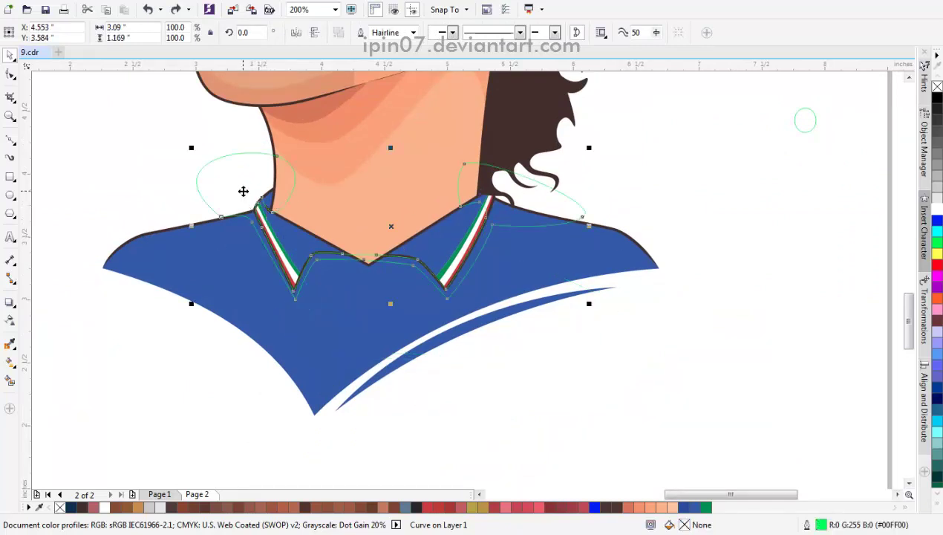
scroll(313, 230, "up", 1)
left_click(299, 231, "shift")
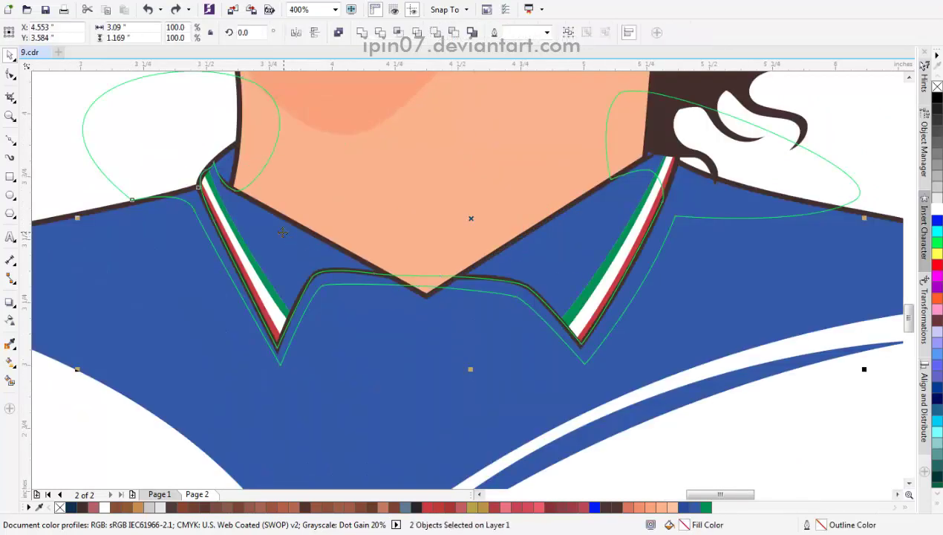
key("ctrl+z")
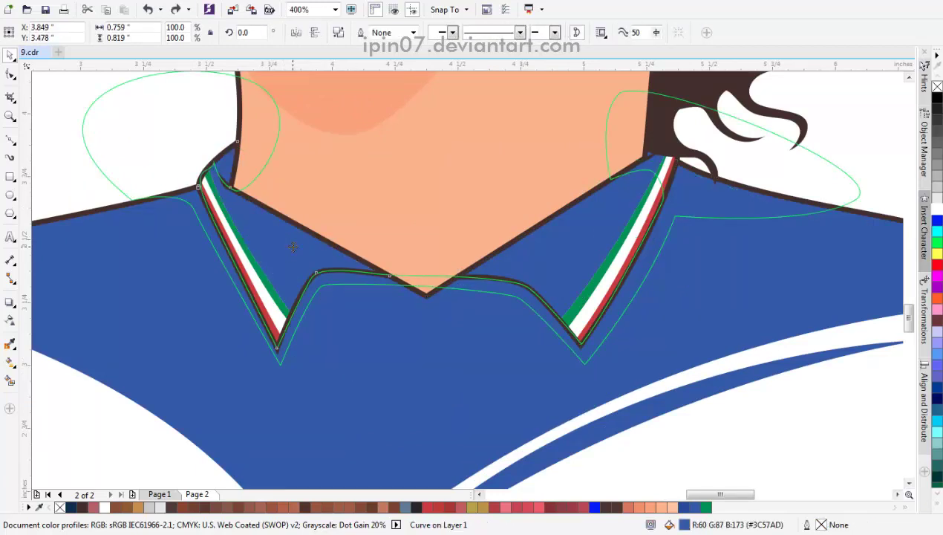
left_click(363, 35)
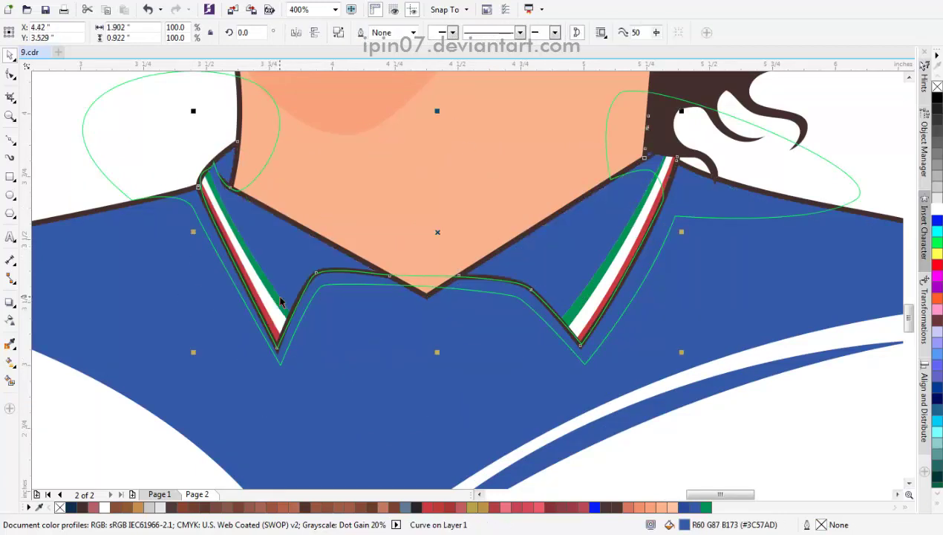
key("ctrl+z")
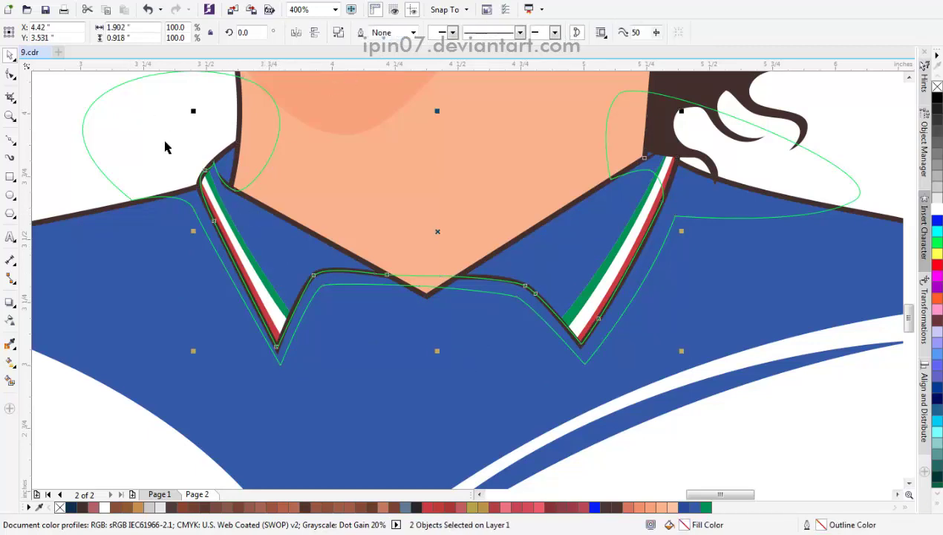
Step: Remove the green shadow outline and fill both the jersey and collar shadow pieces black
left_click_drag(139, 109, 199, 217)
left_click(246, 209)
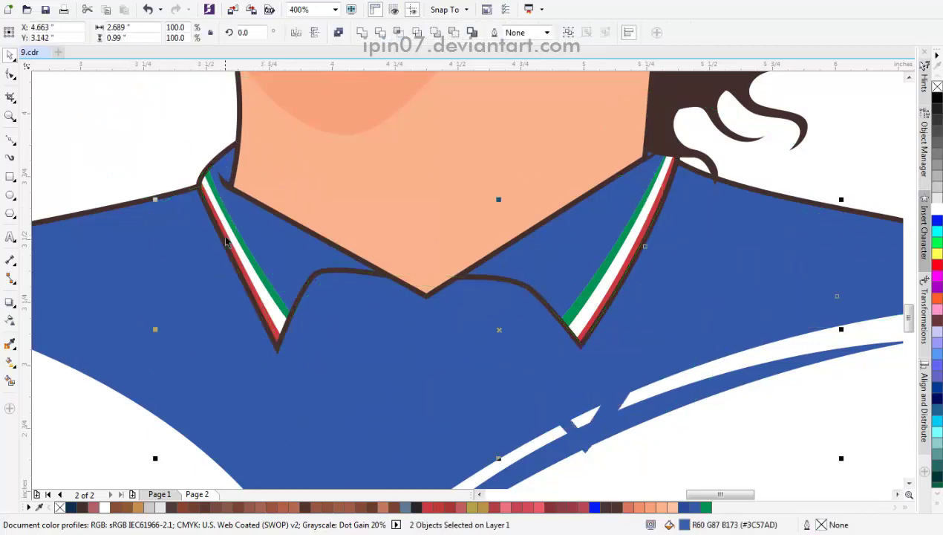
left_click(586, 234, "shift")
left_click(937, 99)
scroll(246, 269, "down", 2)
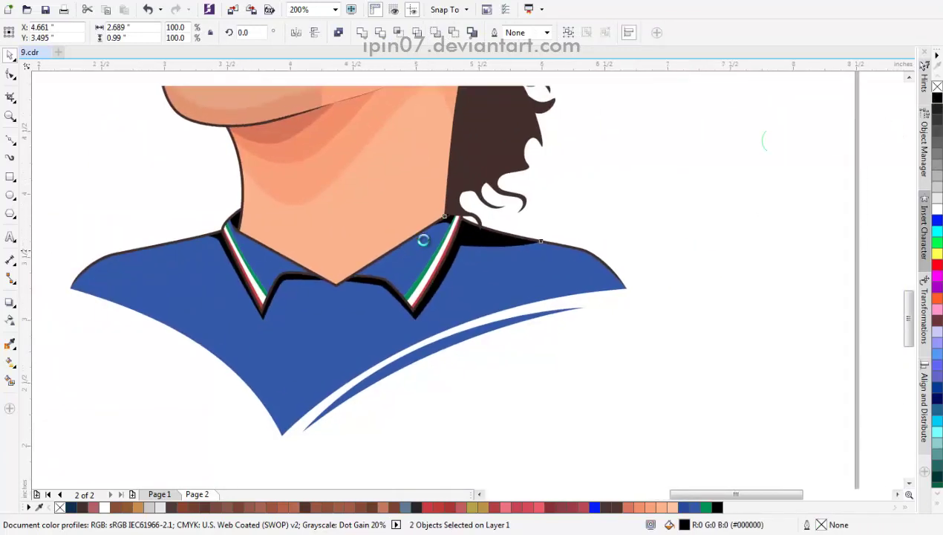
Step: Apply a uniform transparency of 73 to both black shadow pieces, and select the small green ellipse beside the page
left_click(10, 320)
left_click(374, 338)
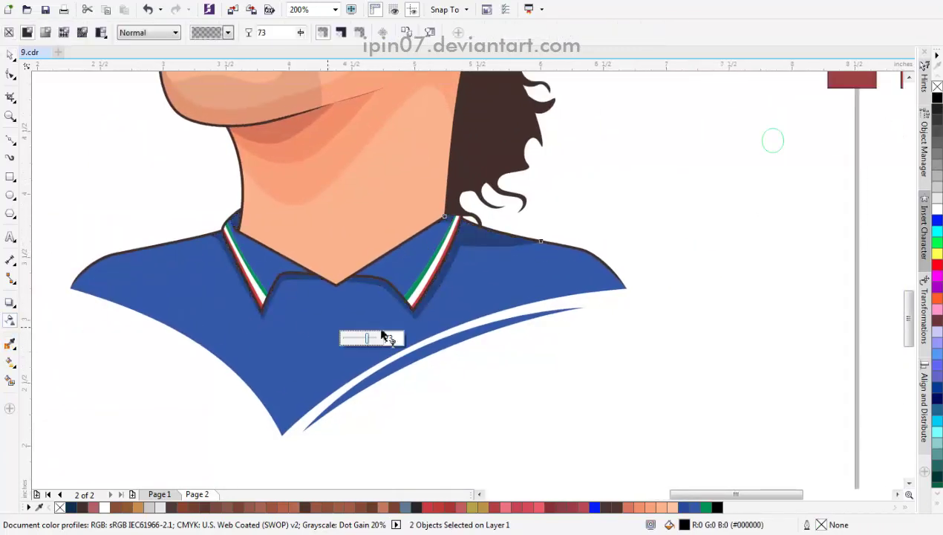
scroll(382, 338, "down", 4)
key("space")
left_click(573, 299)
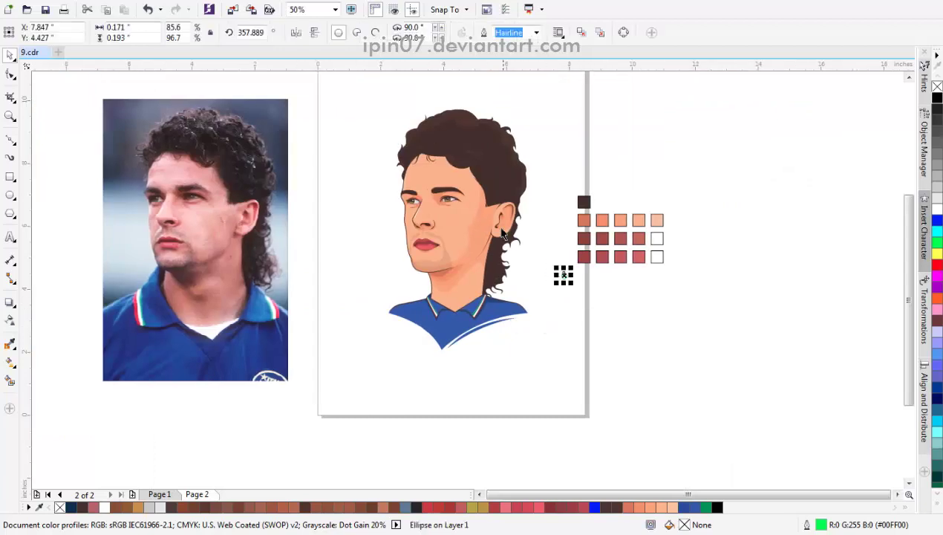